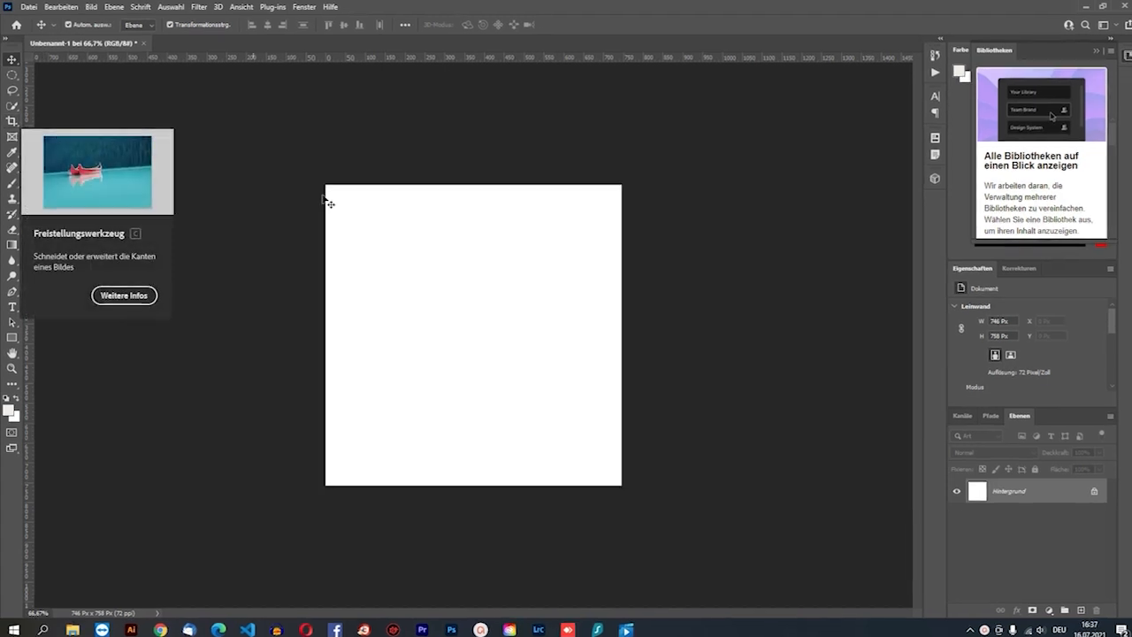
Bring File Explorer's 1_YOUTUBE folder forward and right-click the RêzaDersan file
key("alt+Tab")
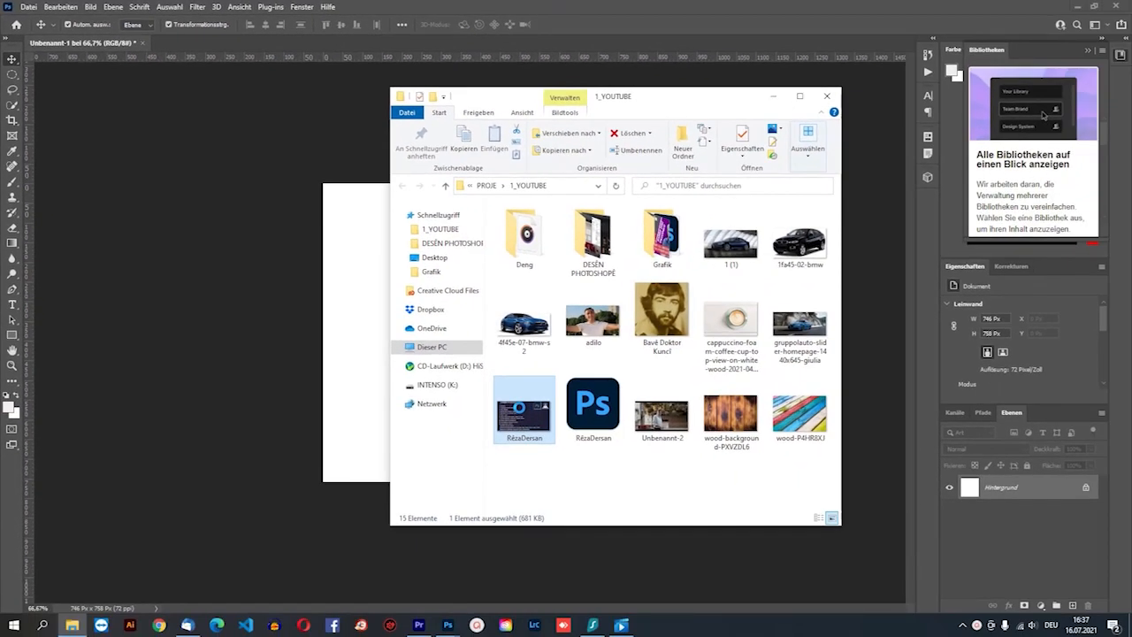
right_click(529, 416)
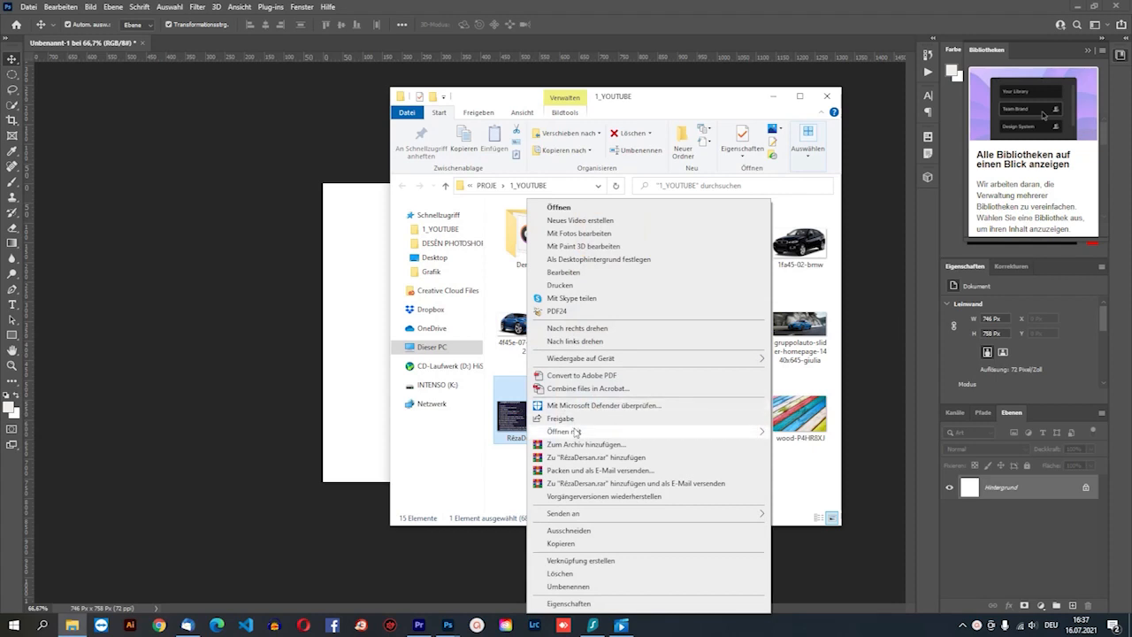
Open RêzaDersan.jpg in Adobe Photoshop 2021 through Öffnen mit
mouse_move(768, 440)
left_click(800, 446)
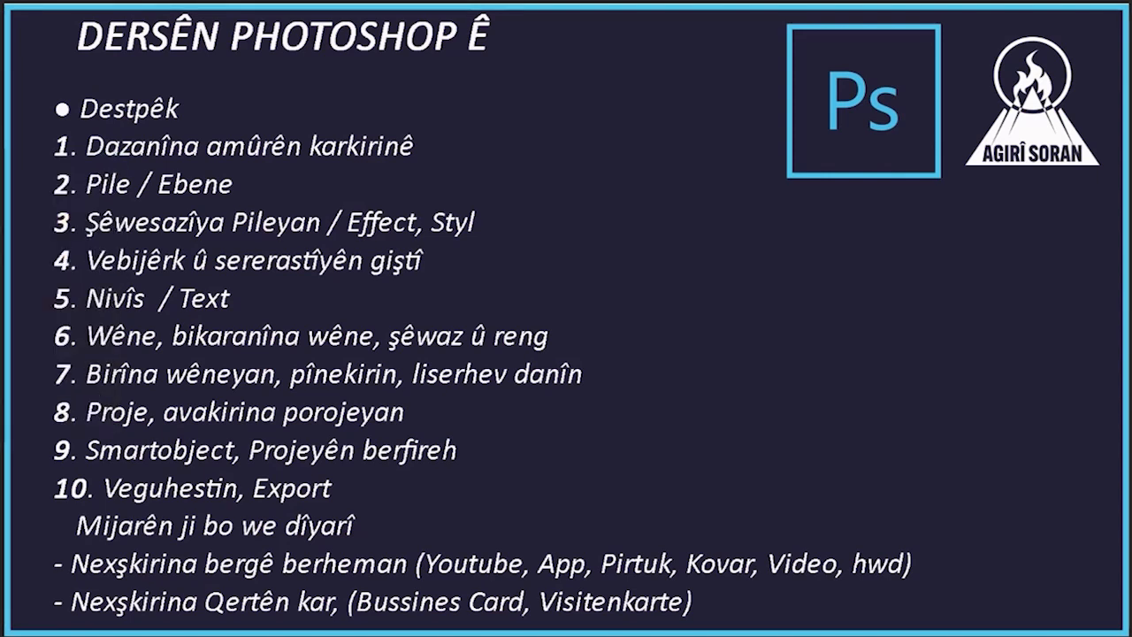
Frame line '1. Dazanîna amûrên karkirinê' with an unfilled, red-stroked rectangle
right_click(0, 321)
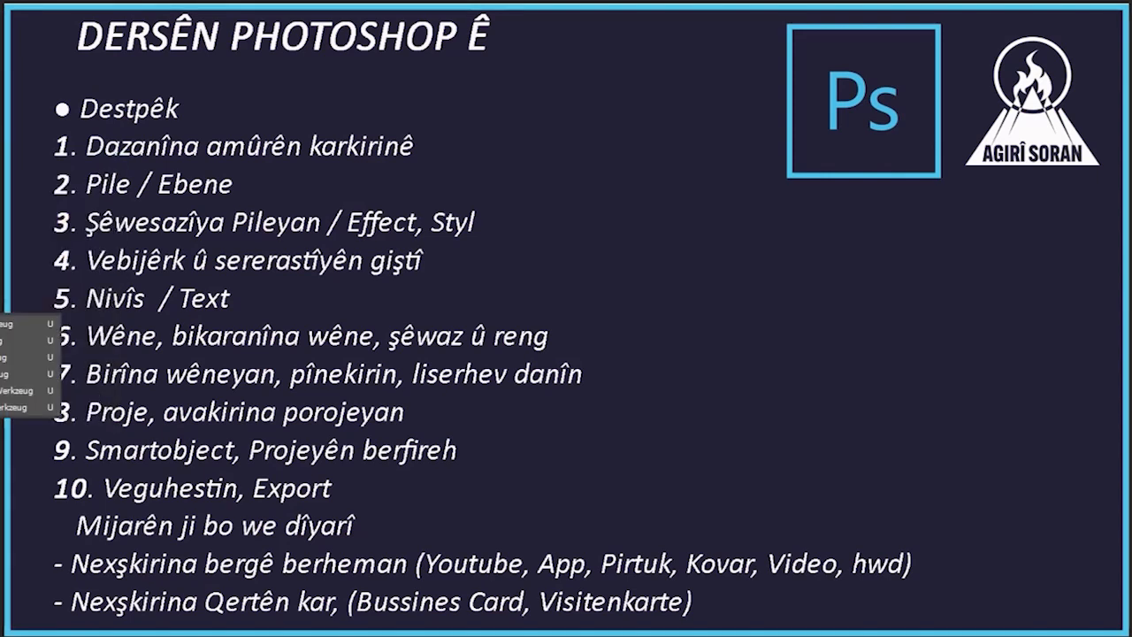
left_click(25, 0)
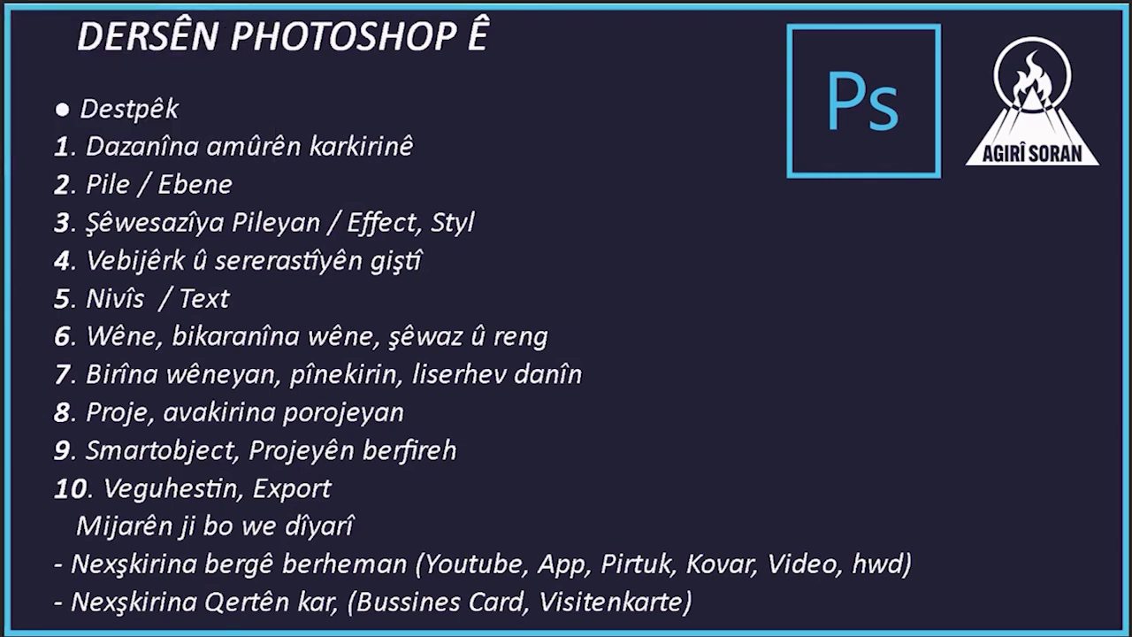
left_click_drag(27, 130, 478, 164)
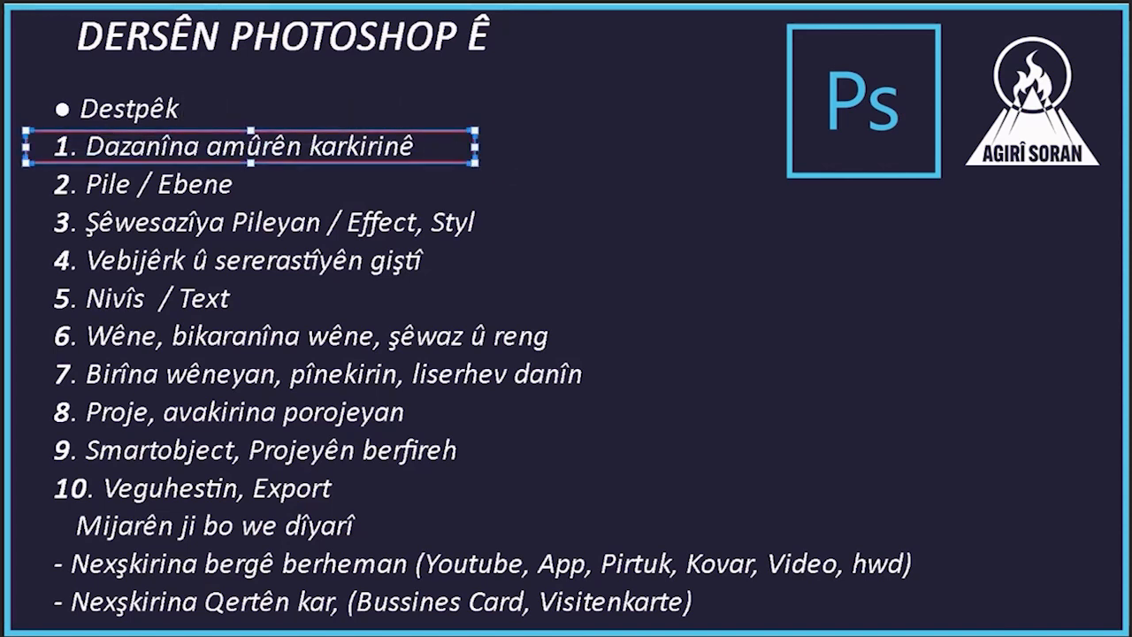
left_click(526, 116)
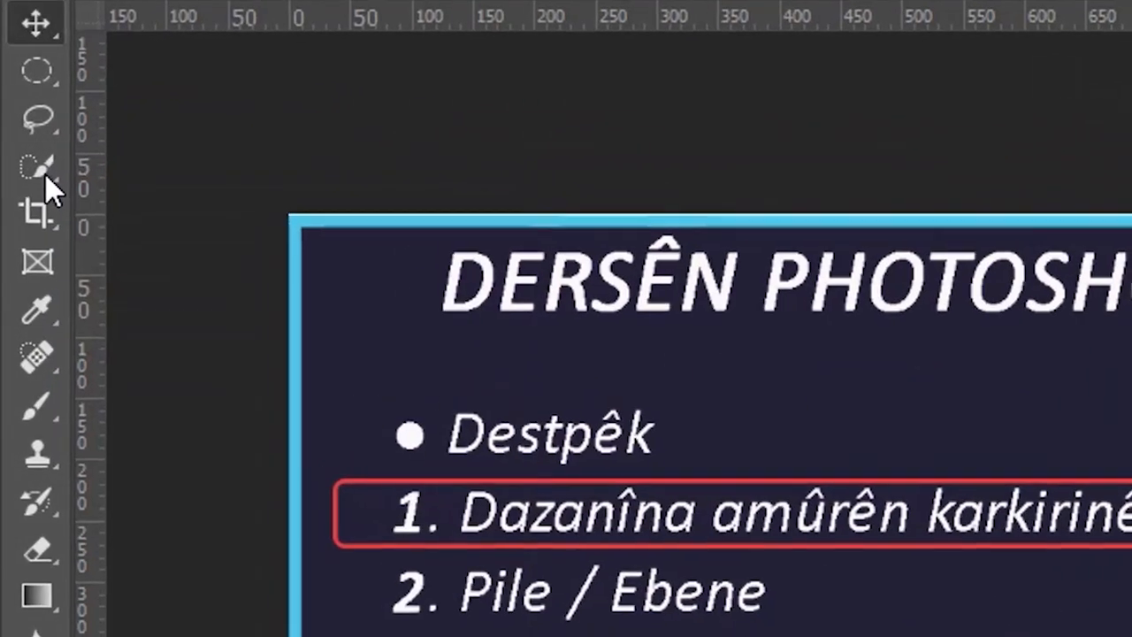
Look through the Quick Selection, Lasso and Marquee tool variants
right_click(45, 174)
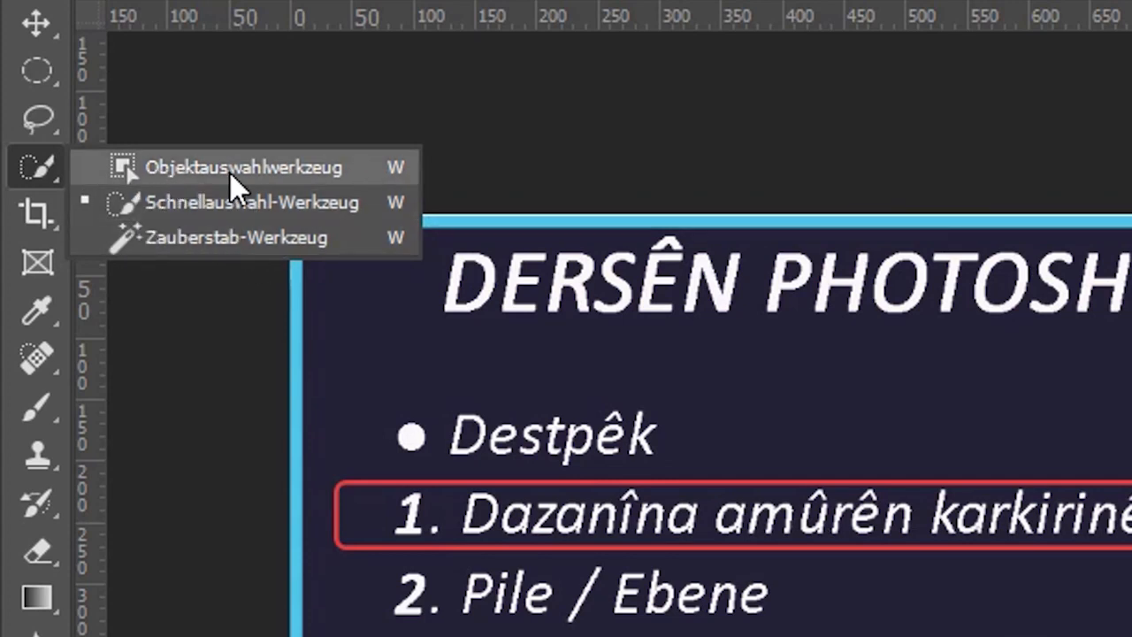
right_click(44, 120)
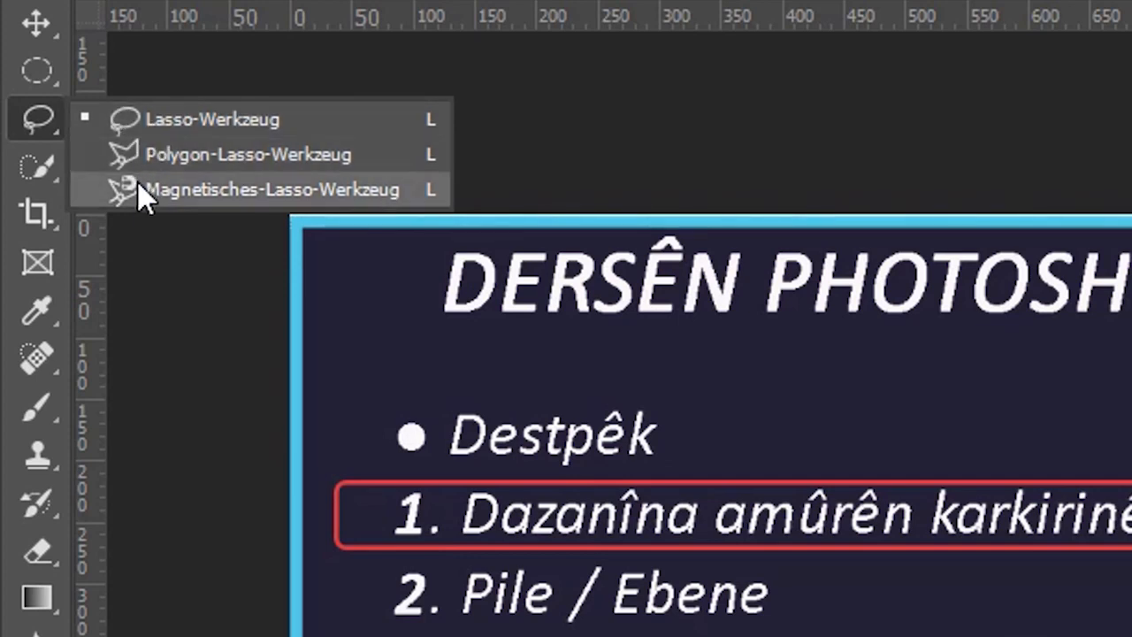
left_click(36, 72)
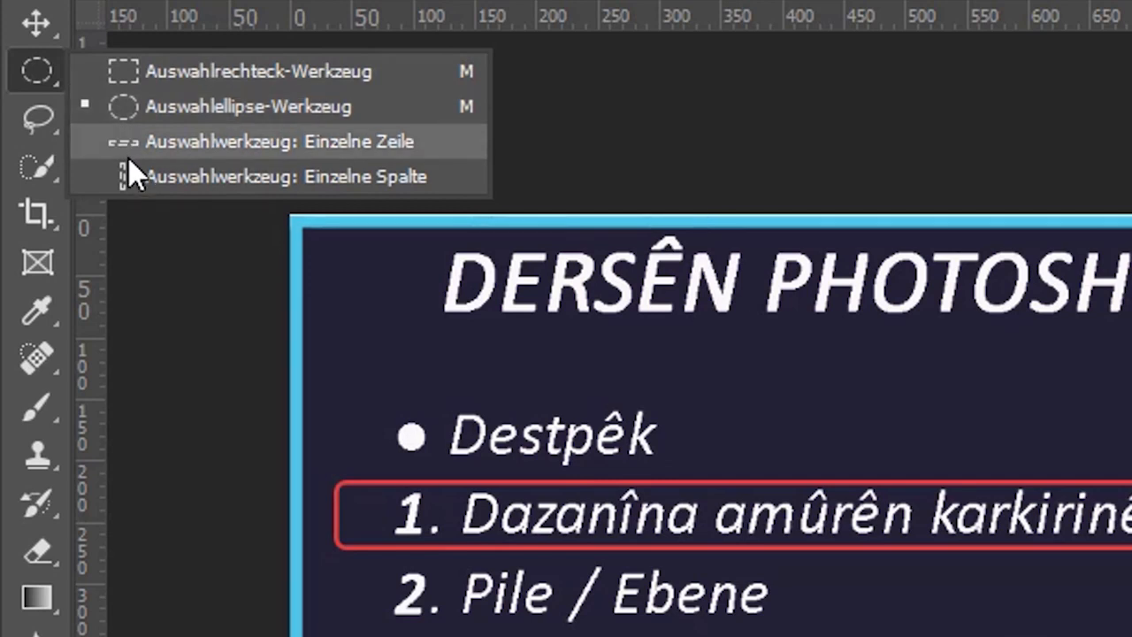
Check the Move tool variants, then put a crop frame over the course outline
left_click(38, 22)
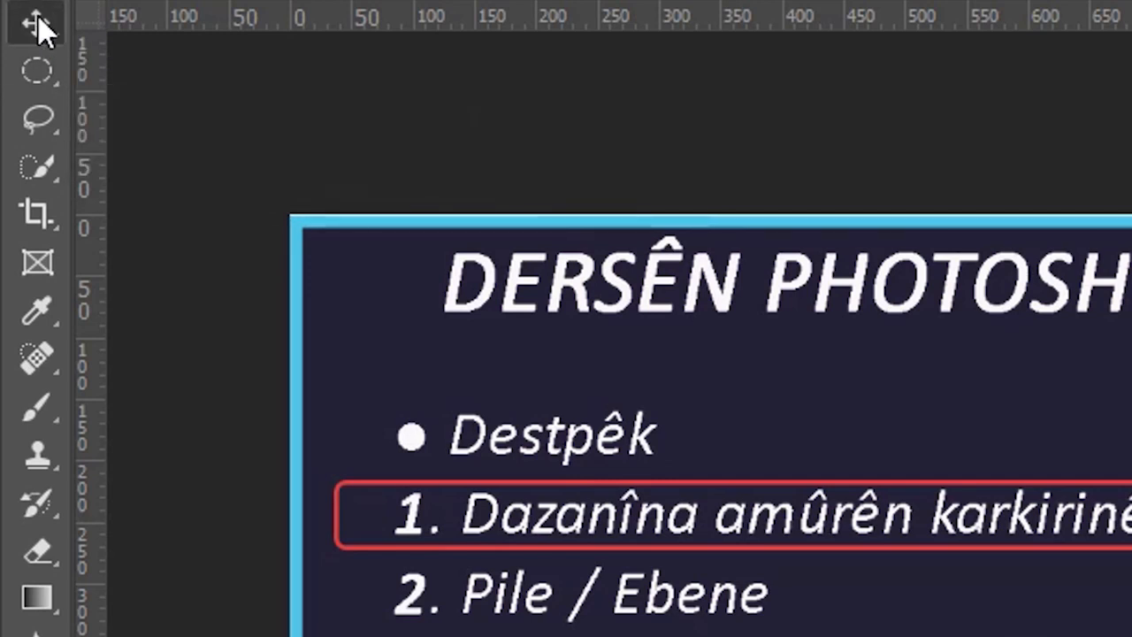
right_click(37, 19)
left_click(36, 21)
right_click(36, 21)
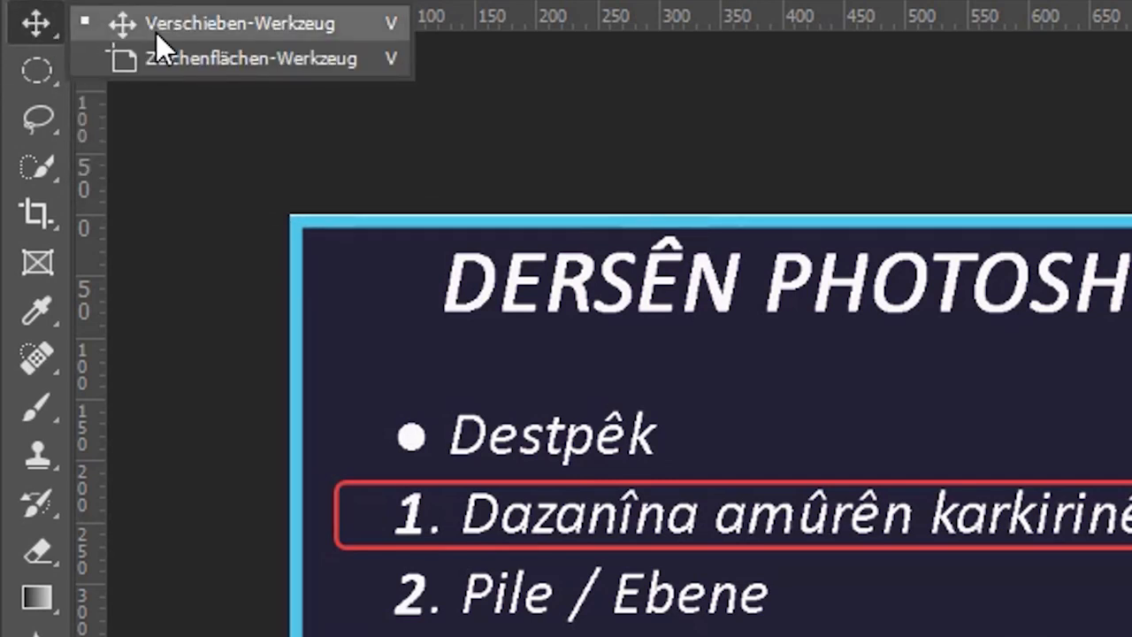
left_click(41, 167)
left_click(38, 217)
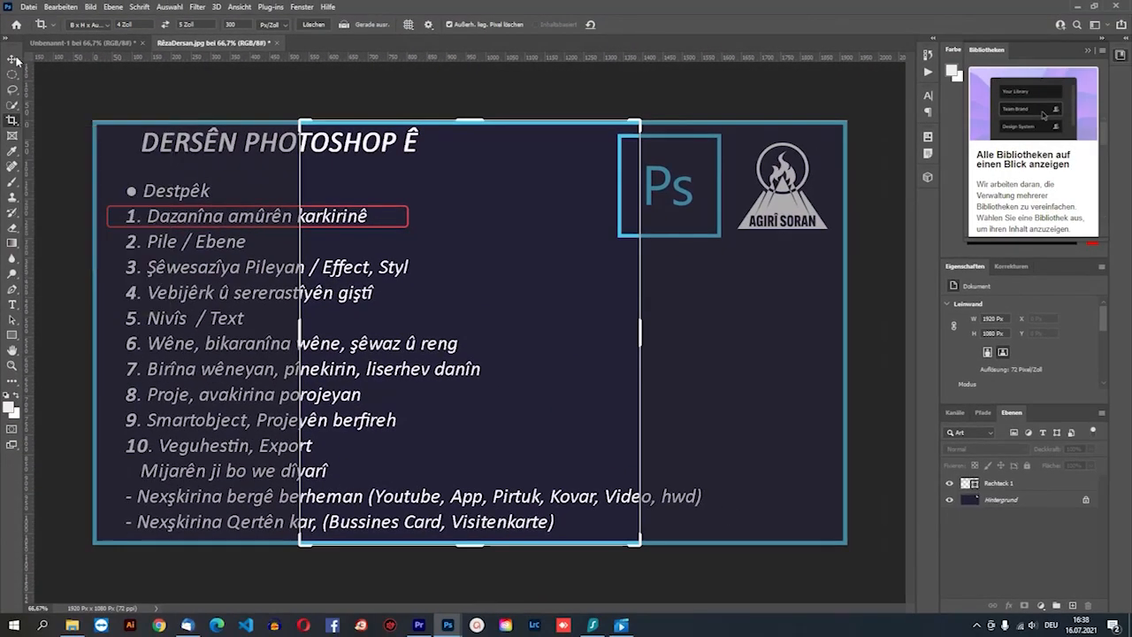
Return to the blank Unbenannt-1 document and lay a crop frame over it
left_click(37, 22)
left_click(12, 65)
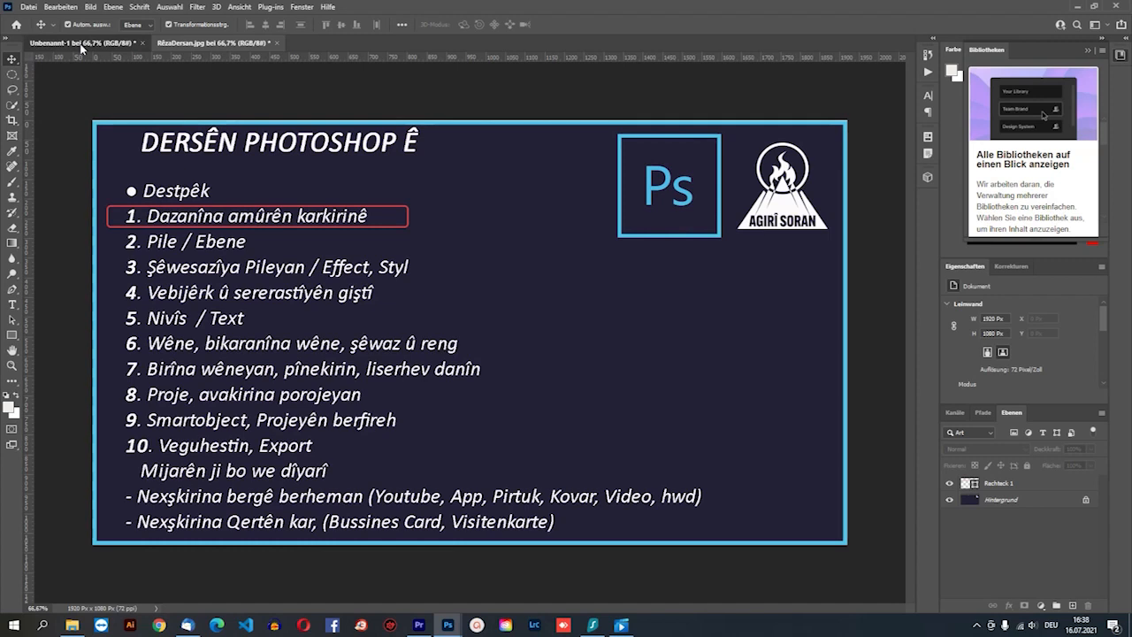
left_click(80, 42)
left_click(11, 119)
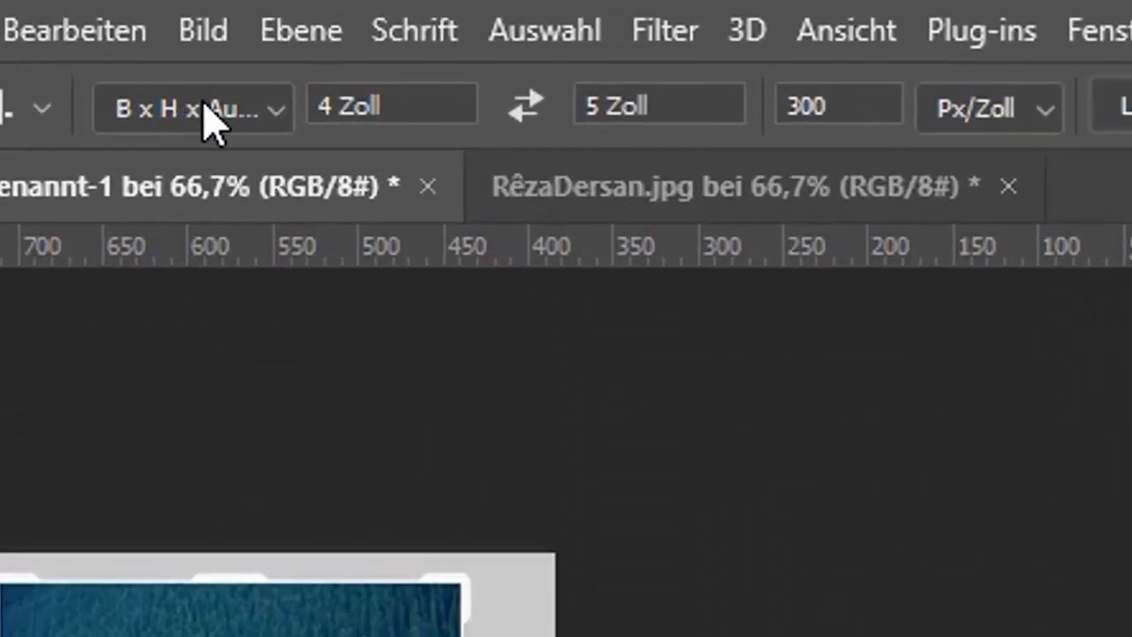
Step through the crop width, height and resolution fields and show the ratio preset list
left_click(399, 106)
left_click(679, 110)
left_click(872, 99)
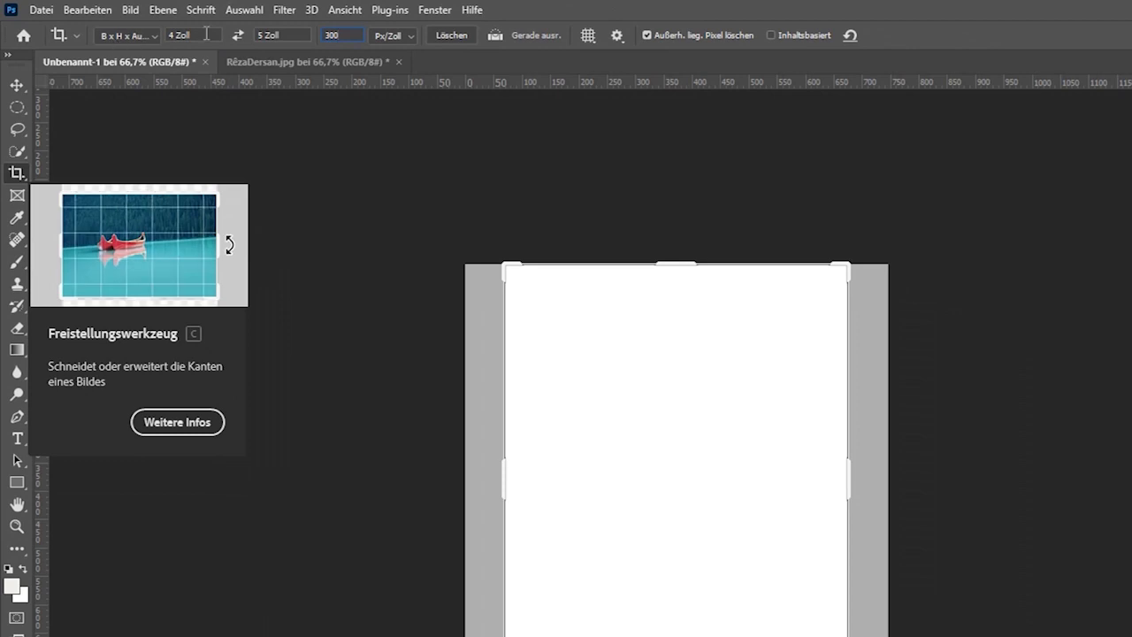
left_click(263, 35)
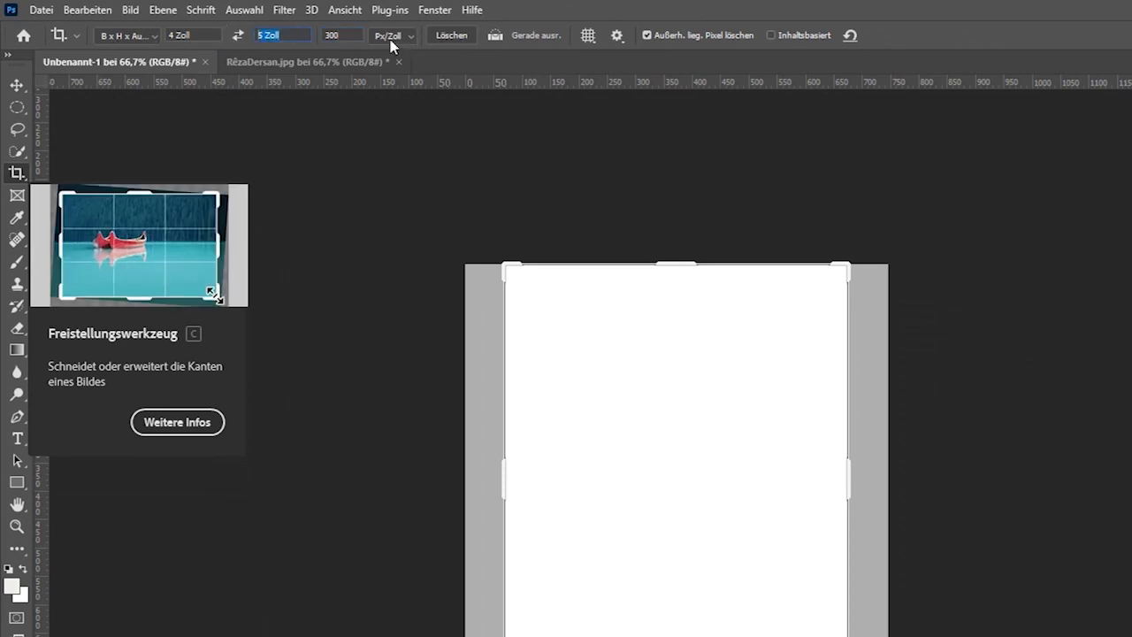
left_click(323, 35)
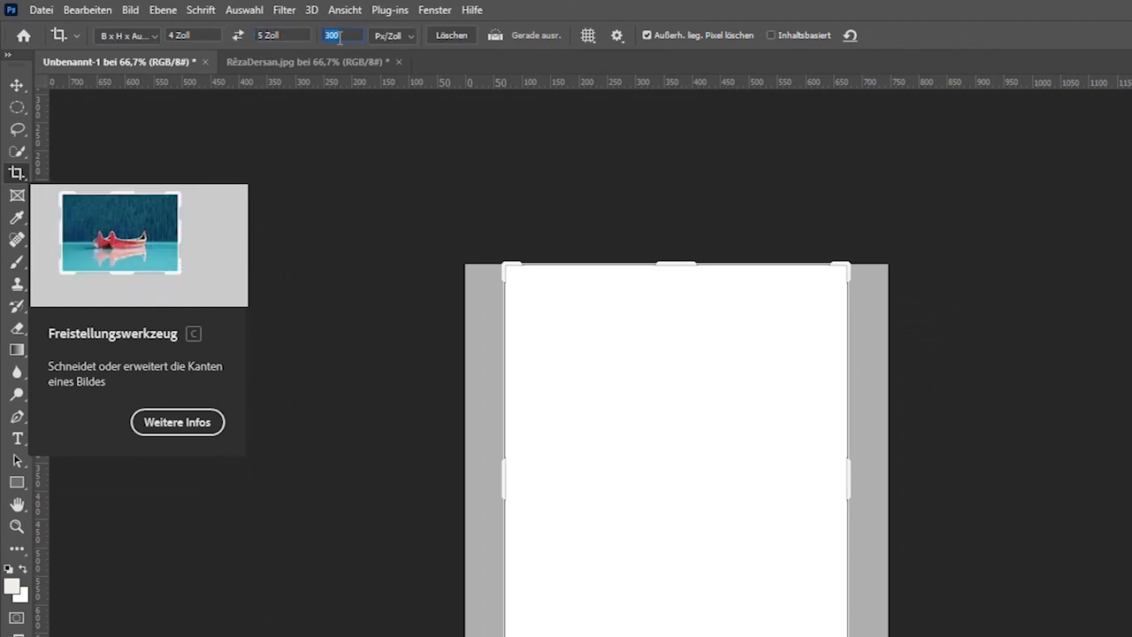
left_click(288, 40)
key("Tab")
left_click(154, 36)
left_click(219, 40)
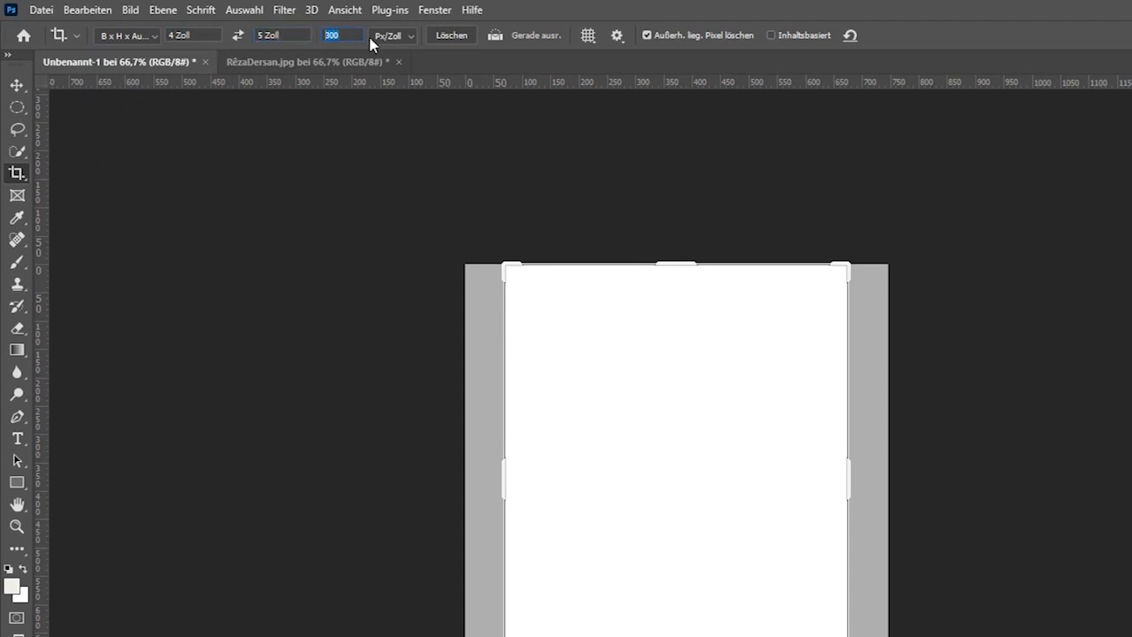
left_click(138, 38)
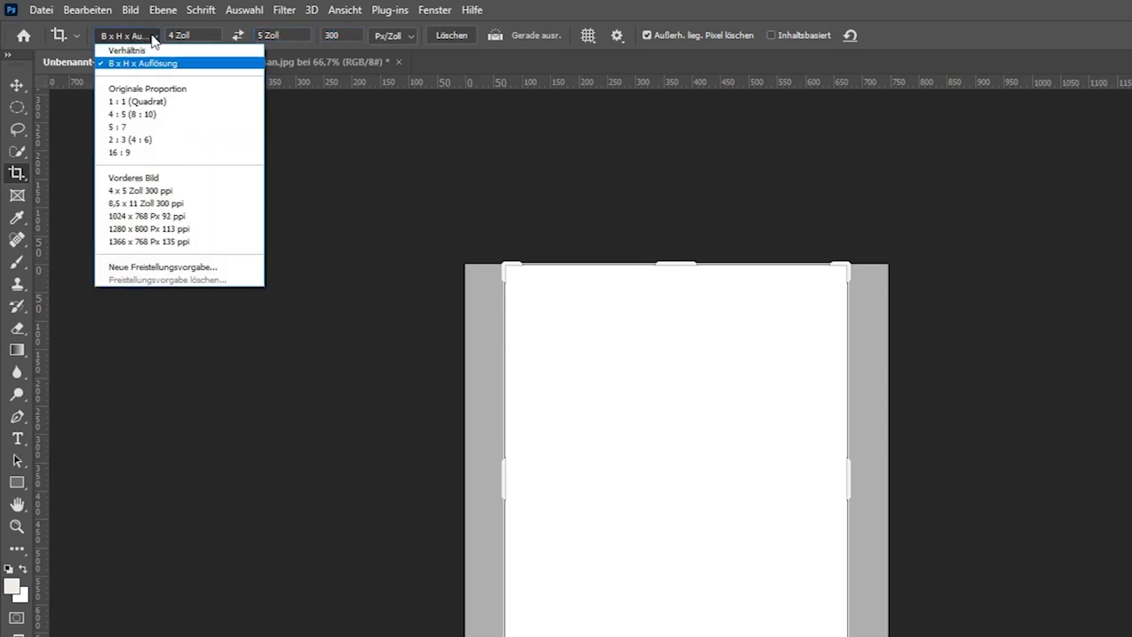
Try the 16:9 and 1:1 crop presets before choosing 4 : 5
left_click(132, 154)
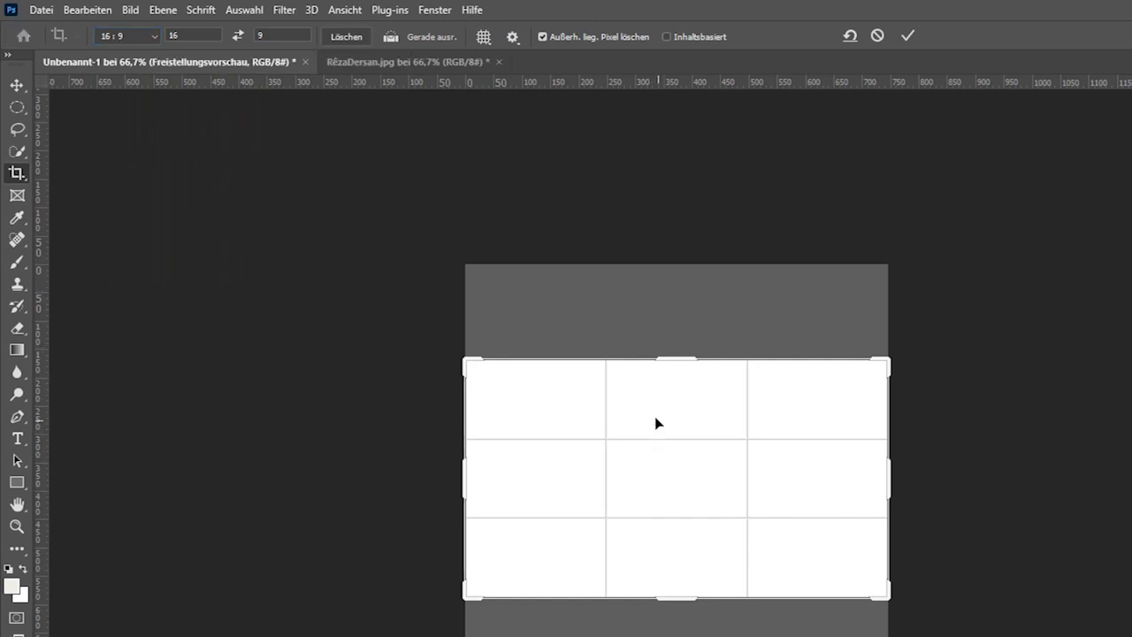
left_click(146, 38)
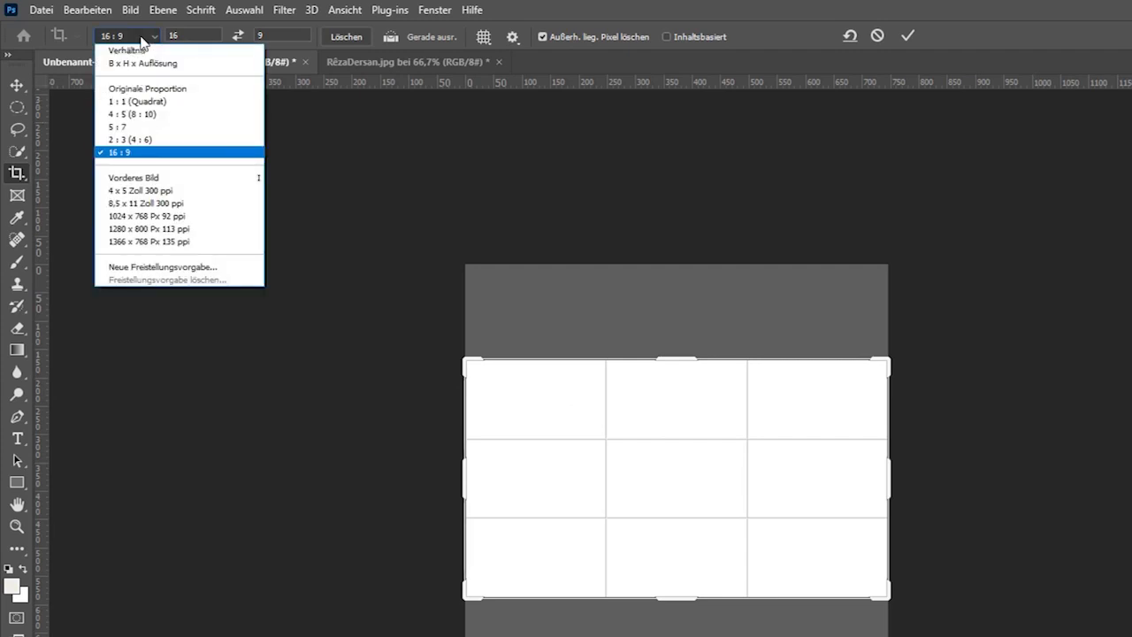
left_click(141, 99)
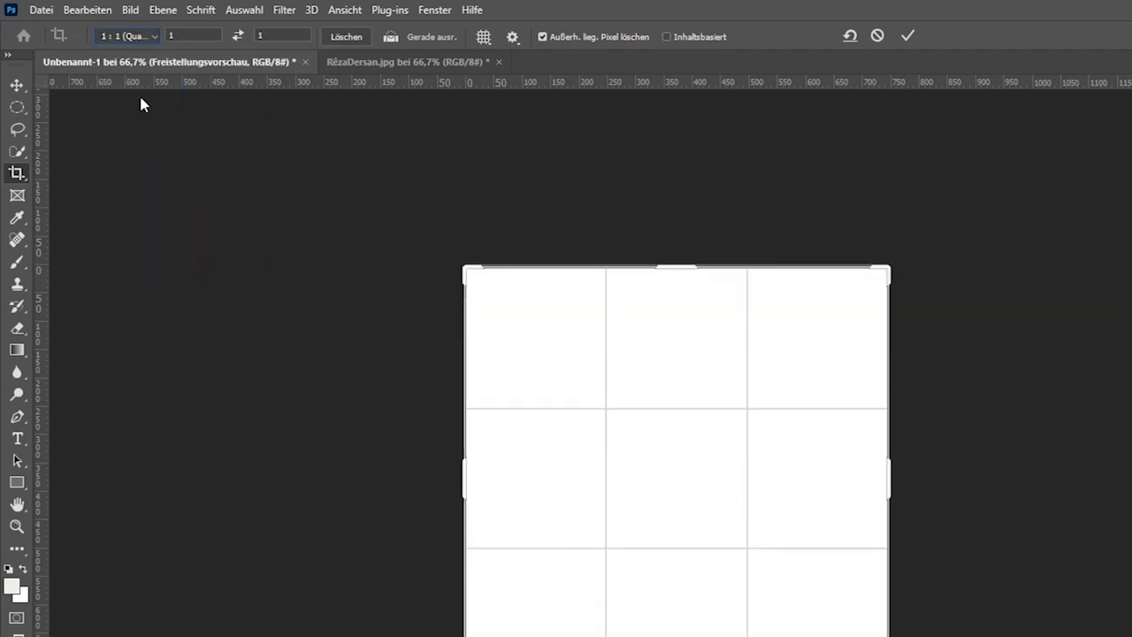
left_click(137, 40)
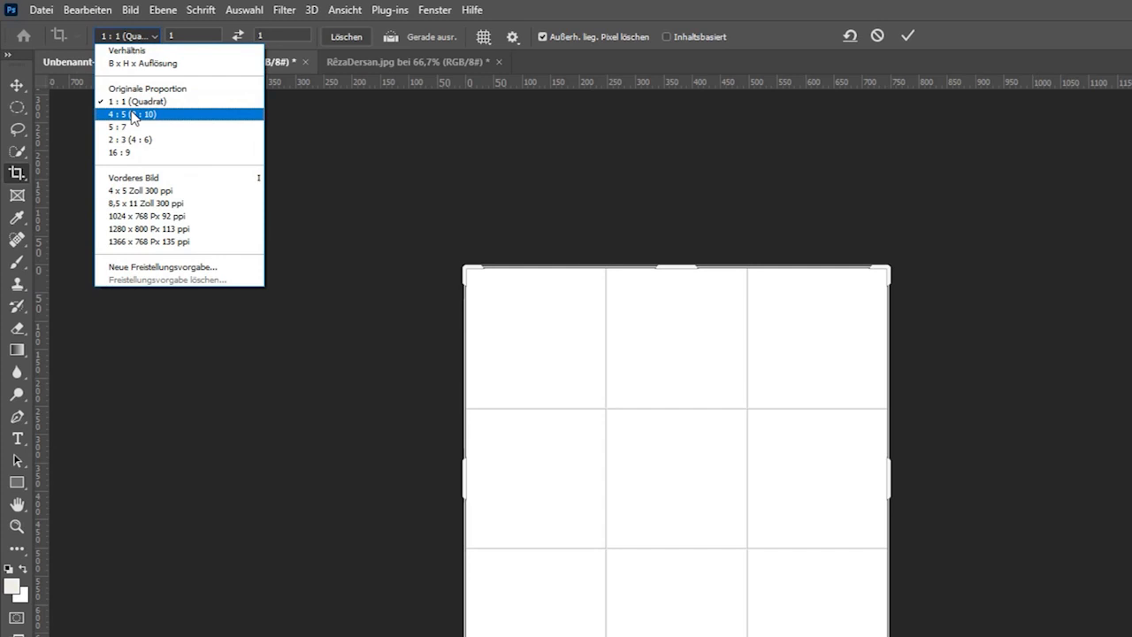
left_click(134, 114)
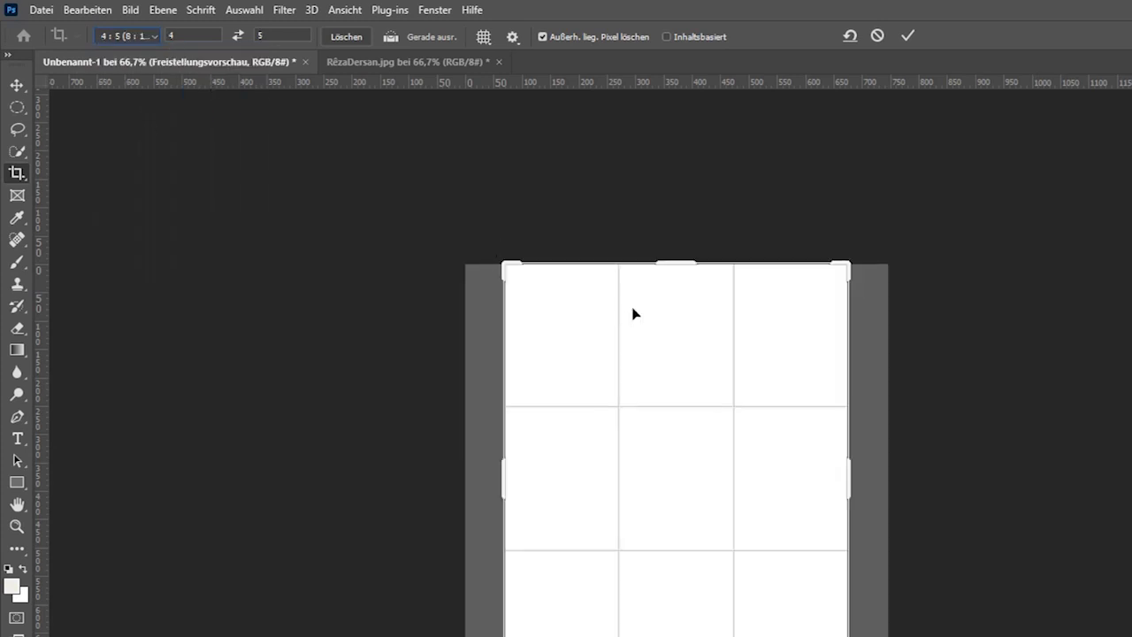
Keep the 4 : 5 preset and commit the portrait crop on the blank canvas
left_click(134, 36)
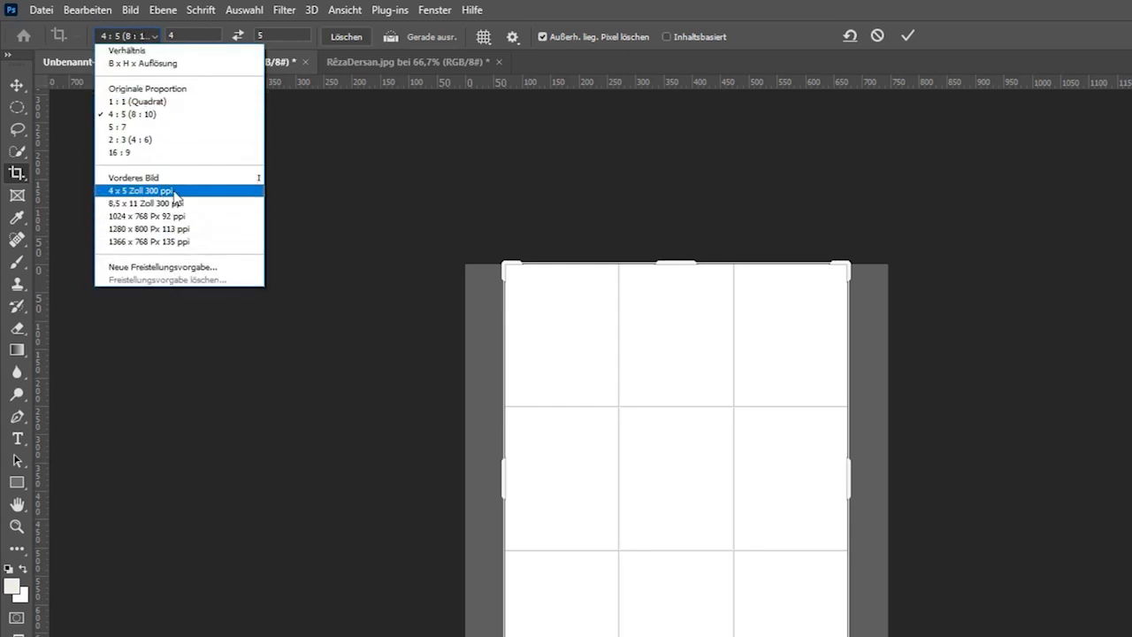
left_click(159, 38)
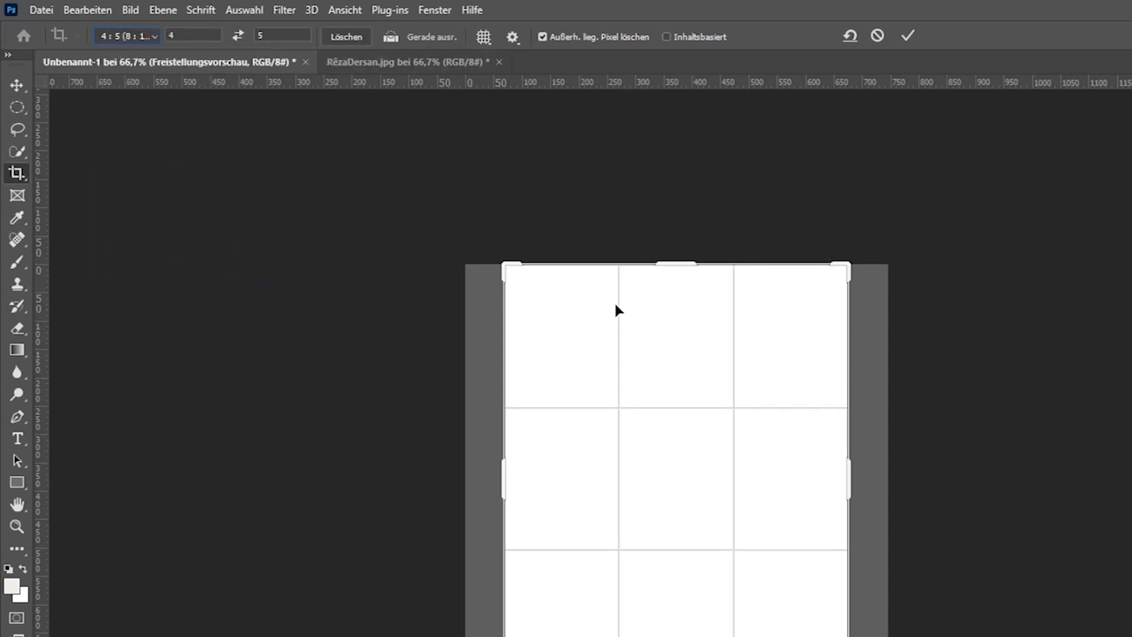
left_click(16, 87)
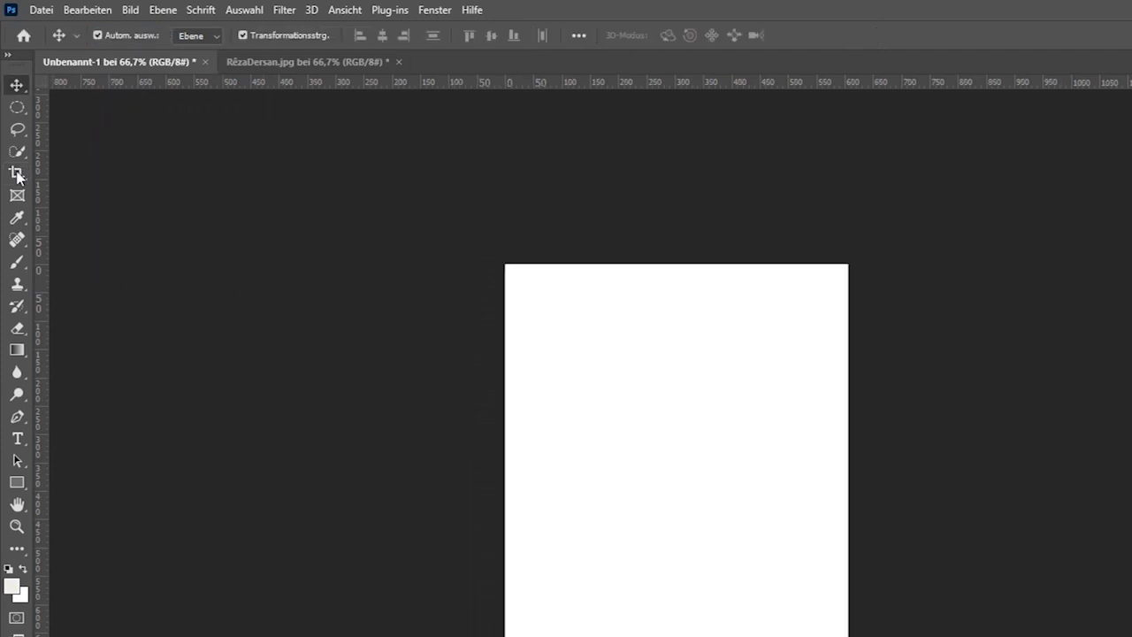
left_click(17, 174)
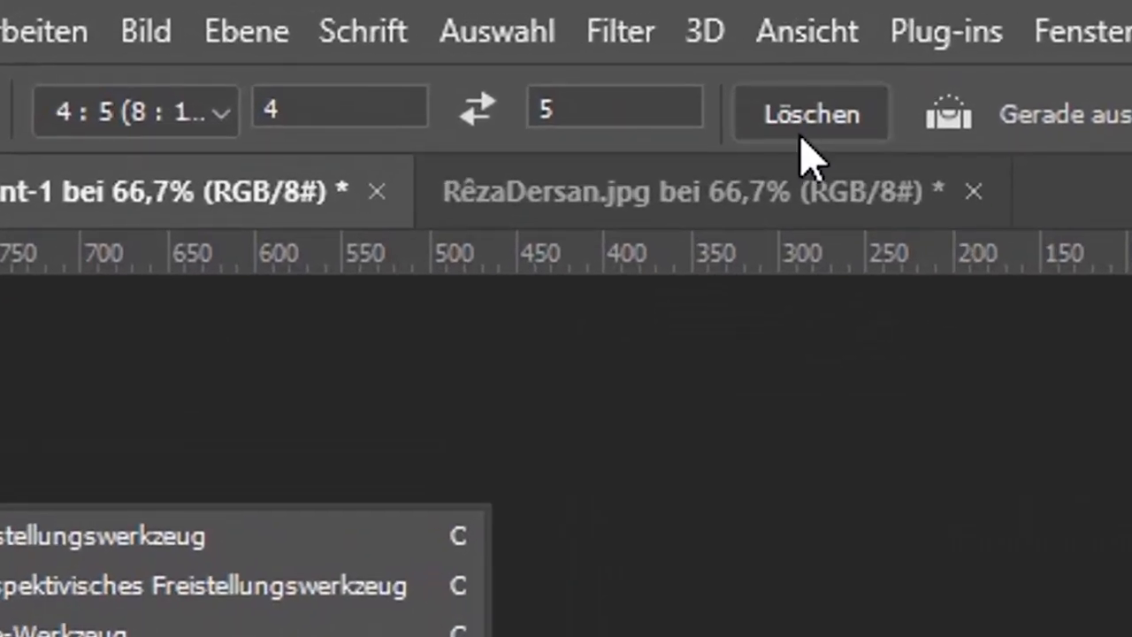
Clear the crop ratio and drag the crop outward to enlarge the canvas to 1221 × 1046 px
left_click(831, 119)
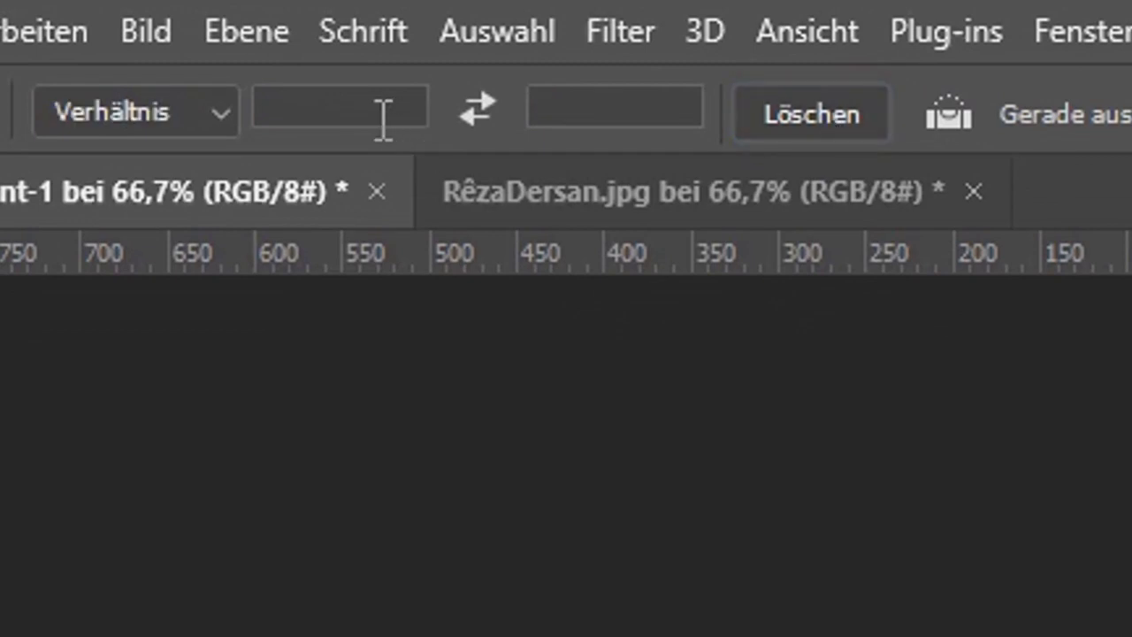
left_click(11, 62)
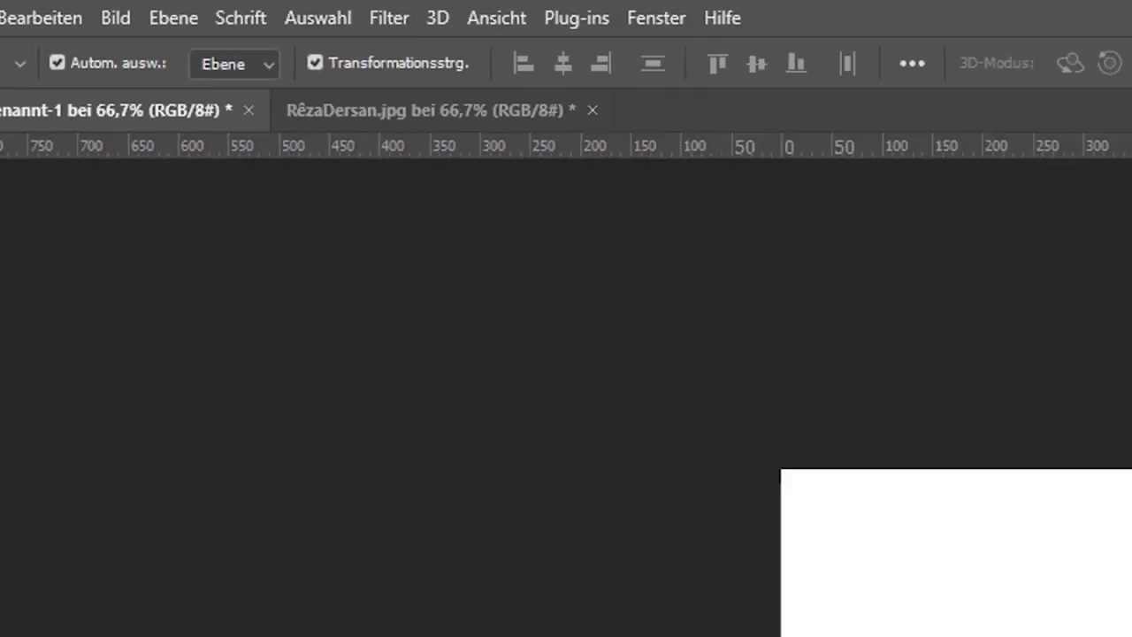
left_click(11, 126)
left_click_drag(466, 183, 480, 216)
left_click_drag(590, 217, 712, 128)
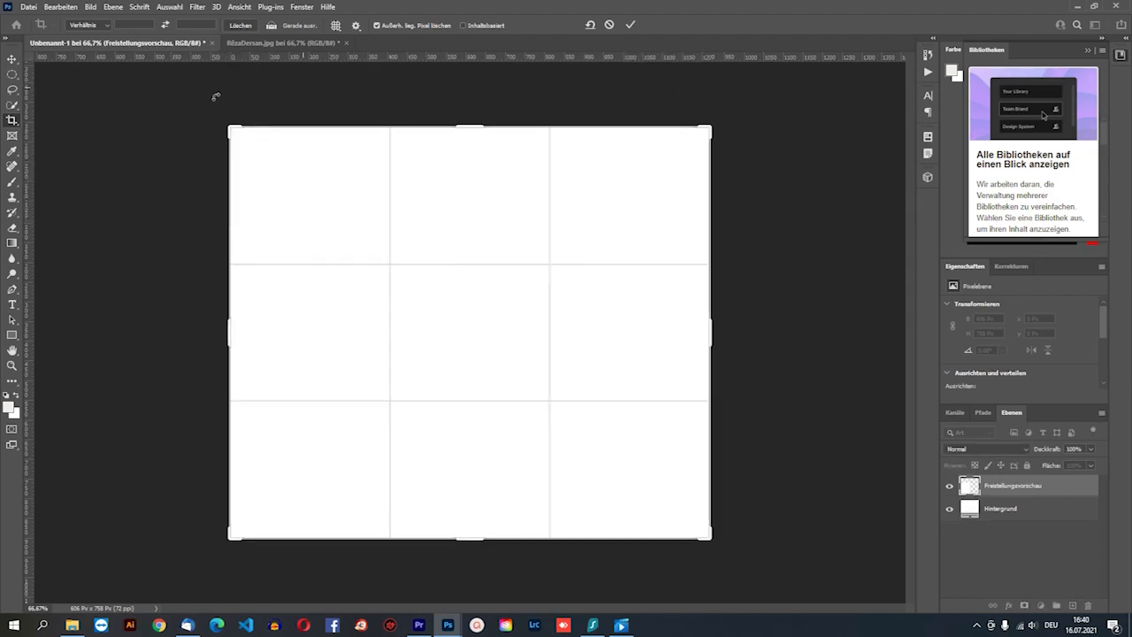
left_click(630, 26)
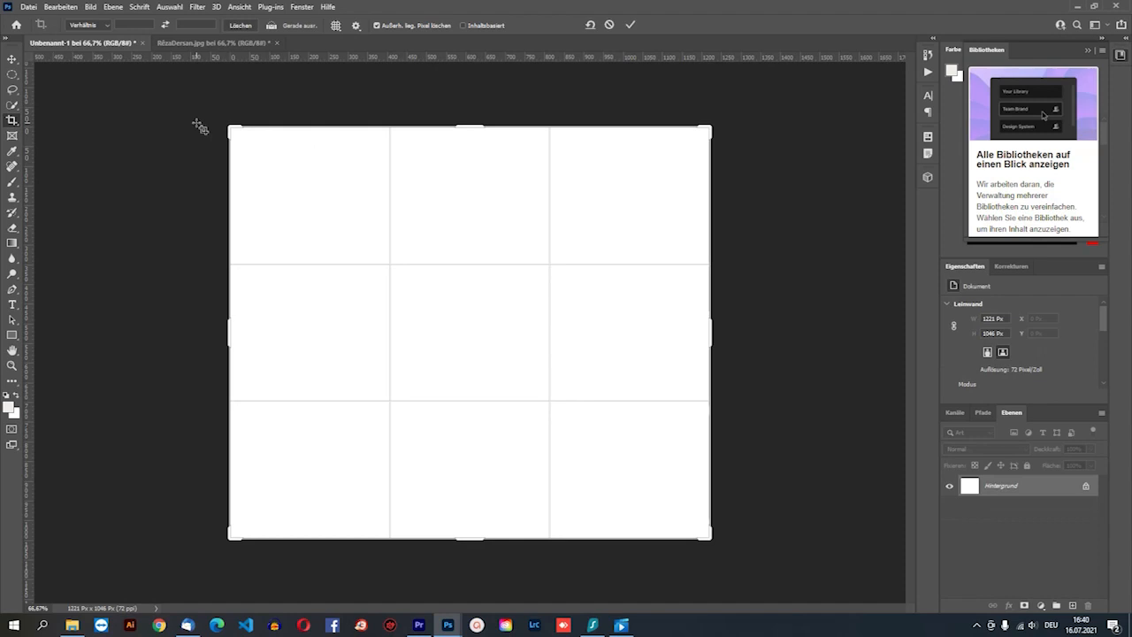
left_click(10, 60)
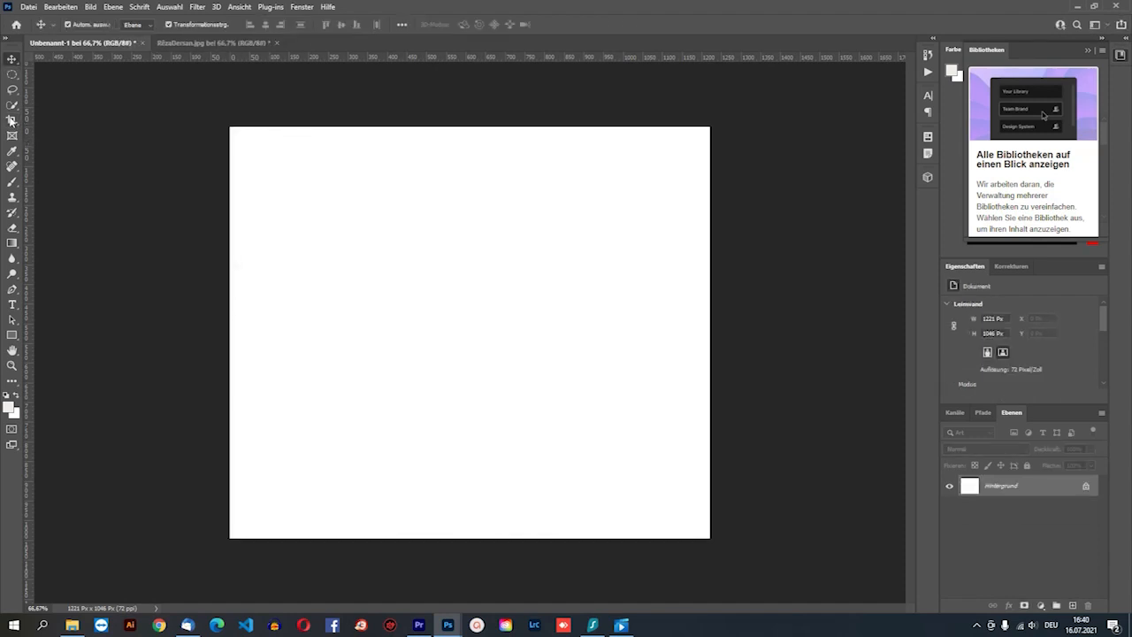
Switch to the RêzaDersan.jpg document and bring up the 1_YOUTUBE folder in File Explorer
left_click(11, 119)
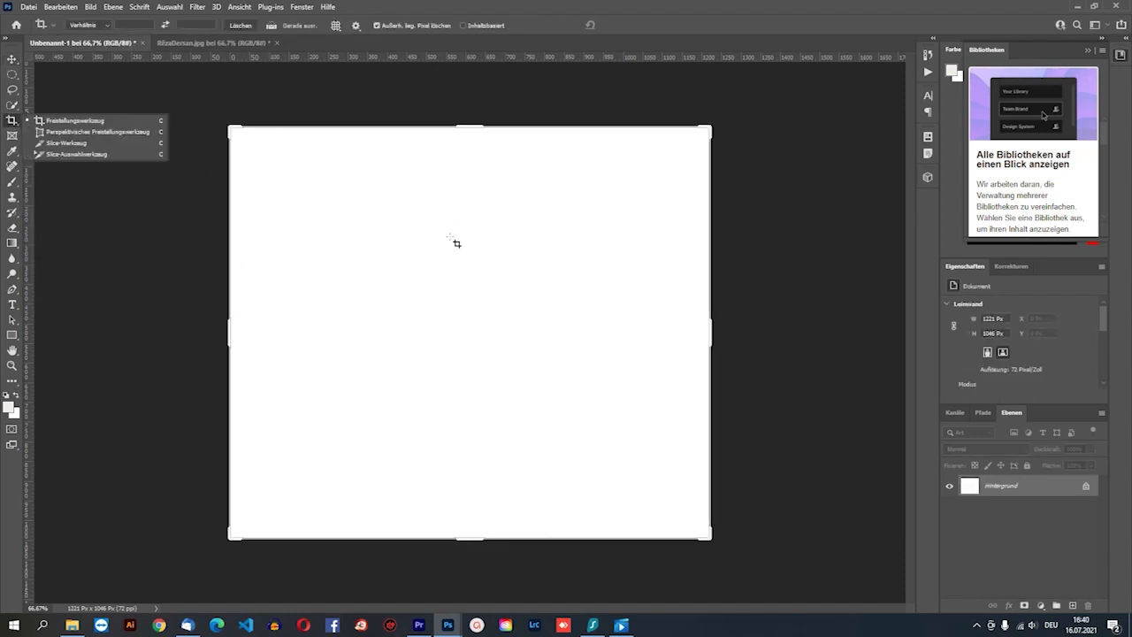
left_click(203, 42)
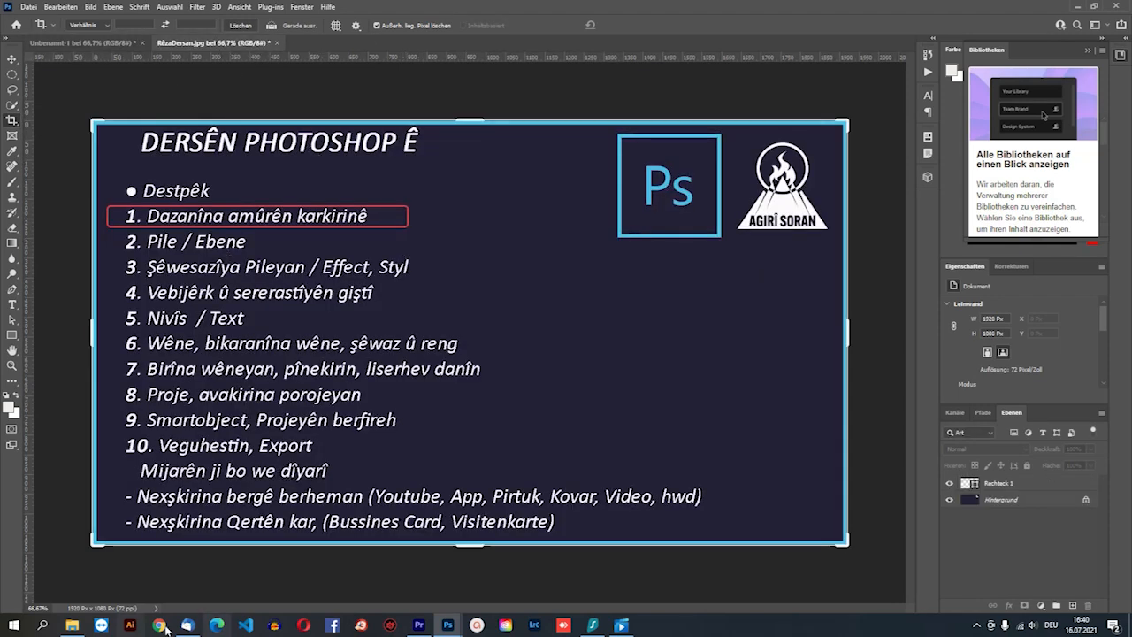
left_click(72, 626)
Open gruppolauto-slider-homepage-1440x645-giulia in Photoshop through Öffnen mit
left_click(715, 477)
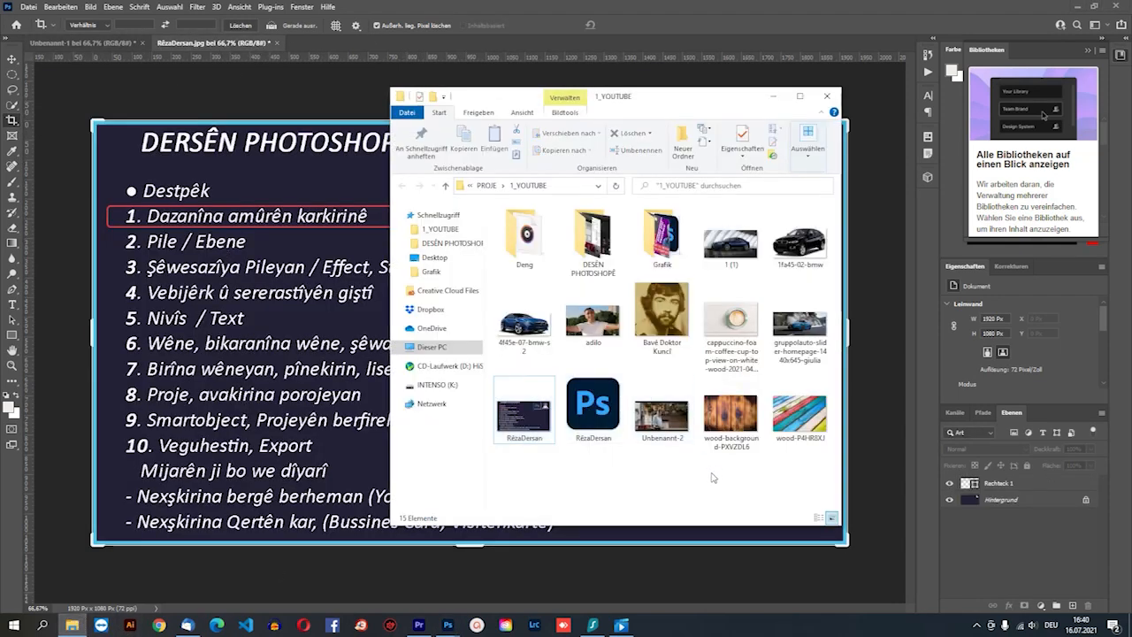
right_click(794, 329)
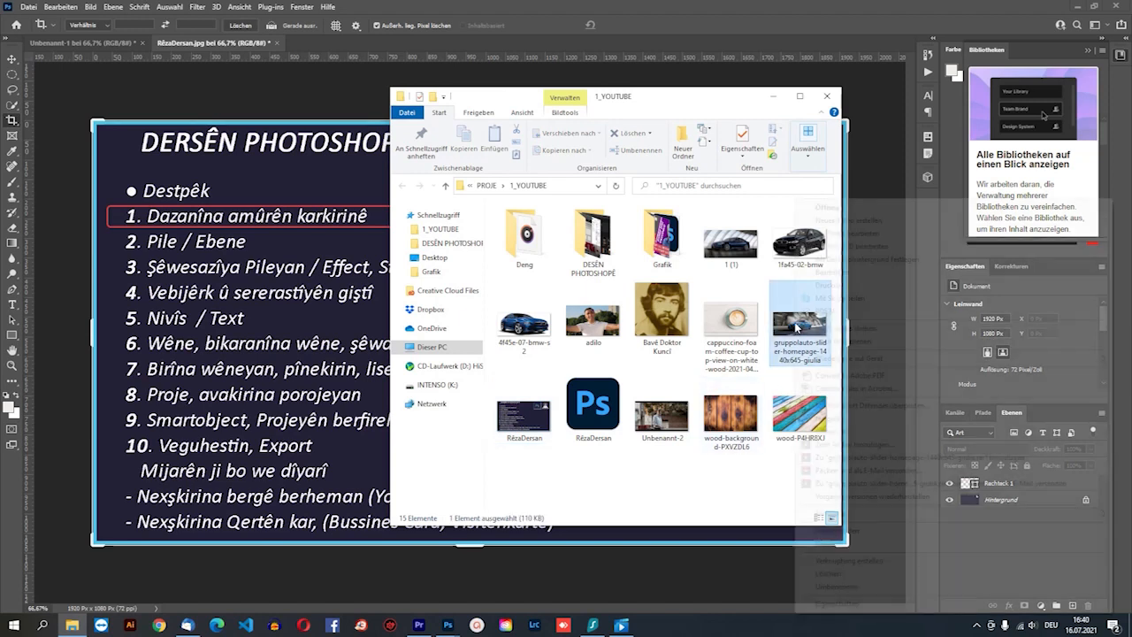
mouse_move(843, 432)
left_click(738, 446)
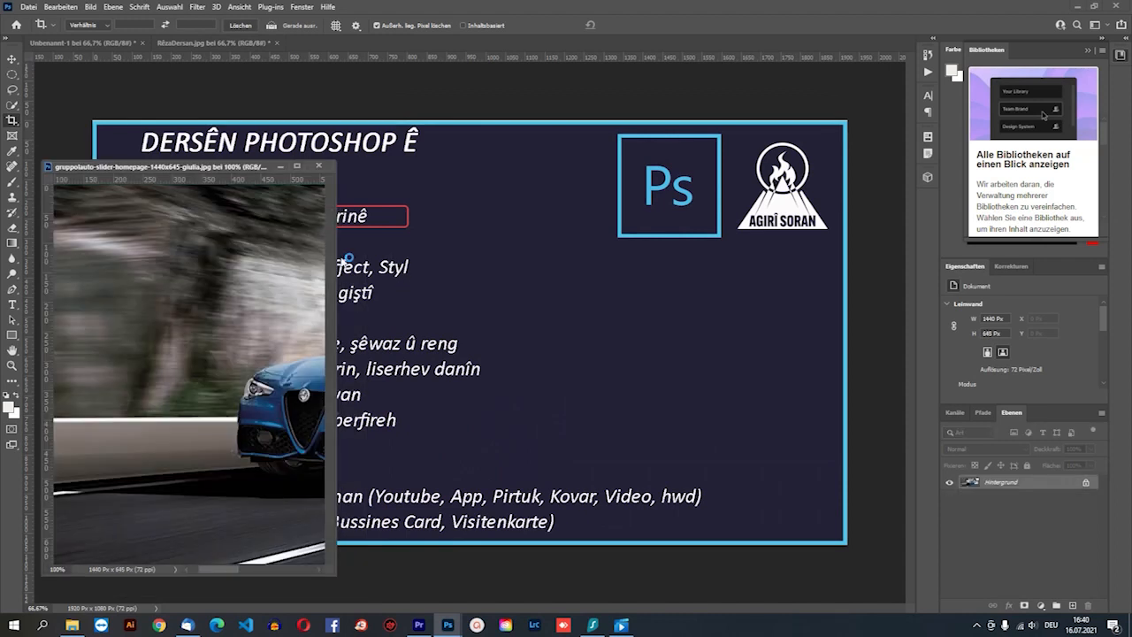
Dock the car photo as a tab and crop it at a 29.7:21 ratio
left_click_drag(237, 166, 458, 46)
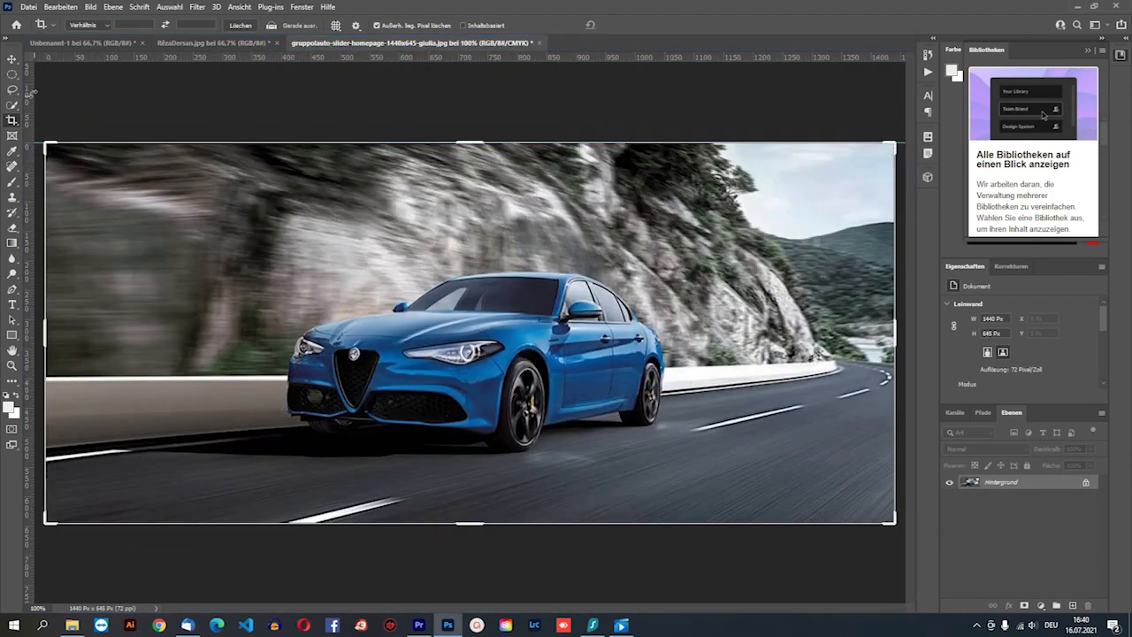
left_click(513, 117)
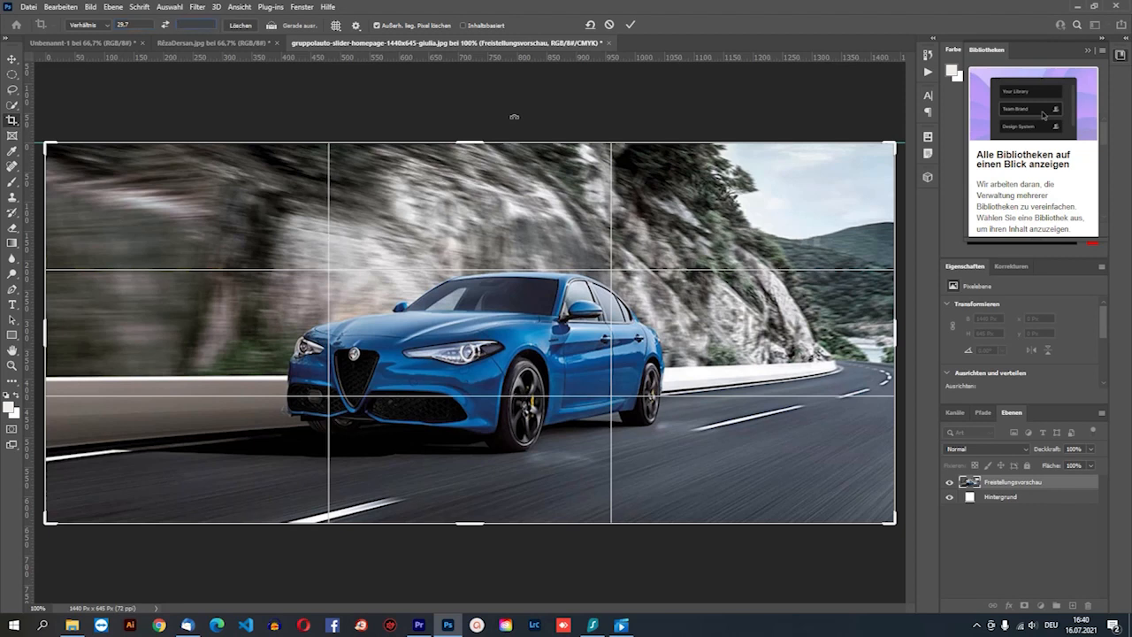
type("21")
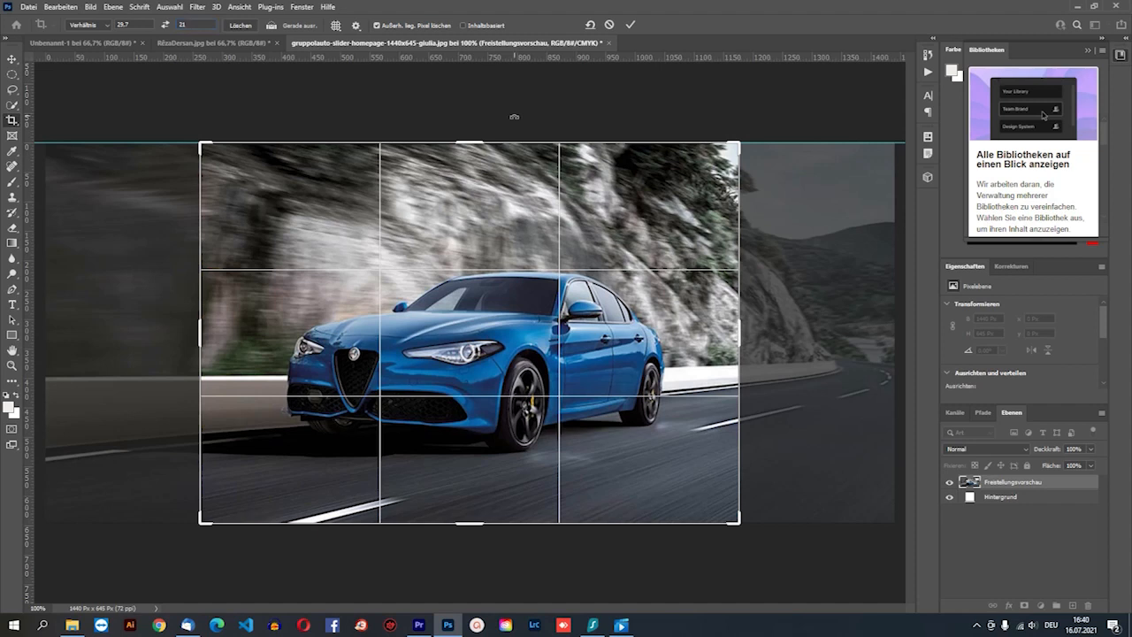
left_click(13, 61)
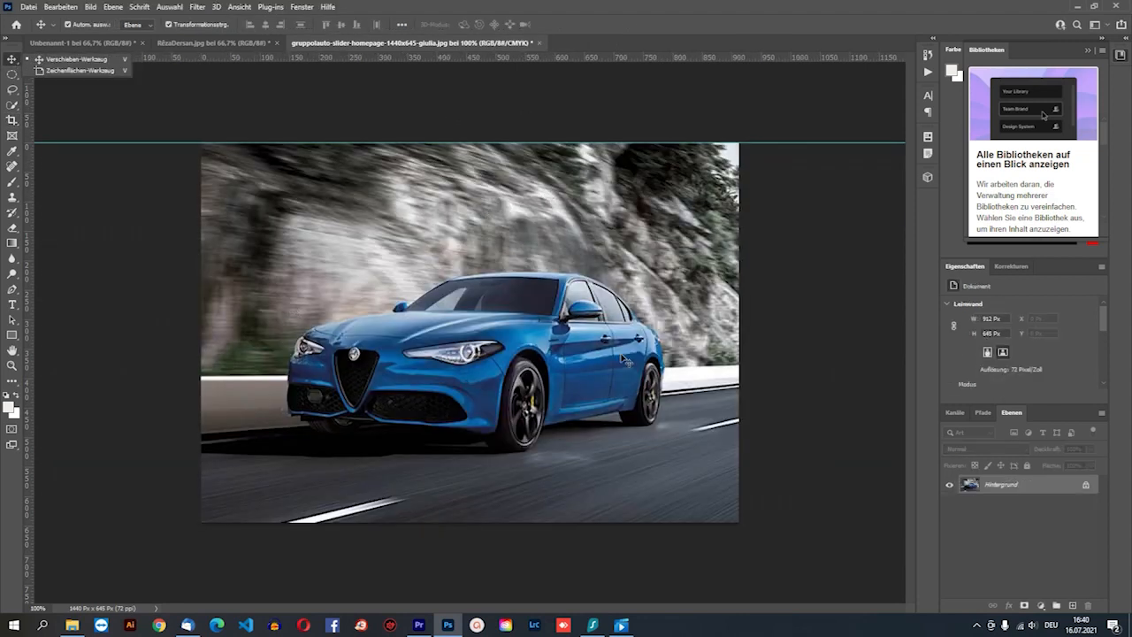
left_click(12, 116)
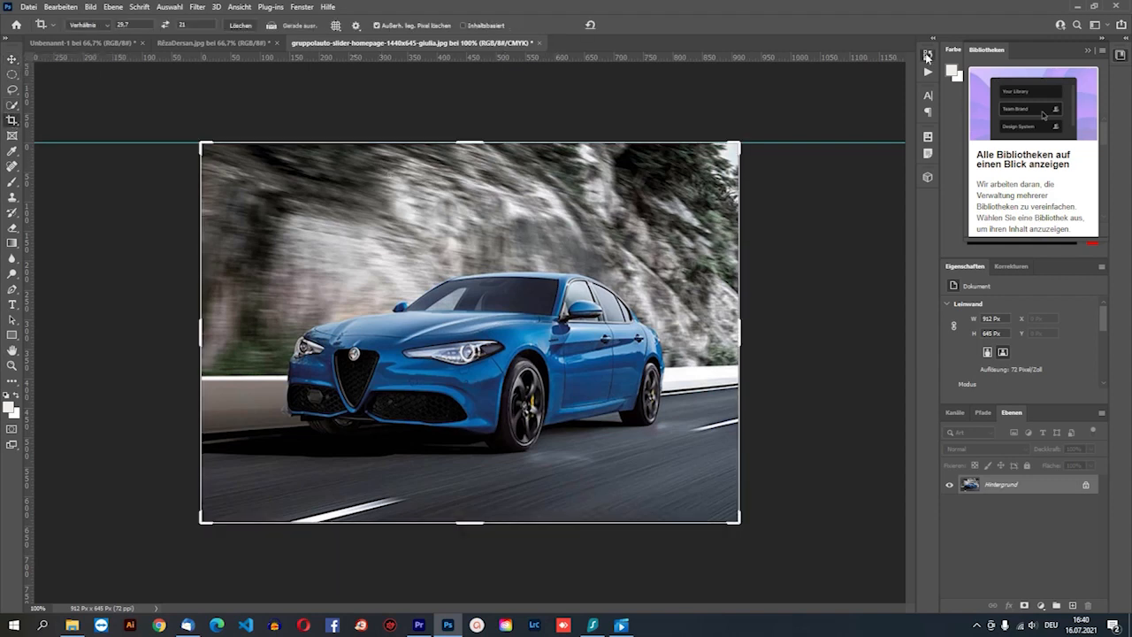
Revert the crop in History and recrop tilted about 2.9°, giving 846 × 598 px
left_click(927, 55)
left_click(789, 97)
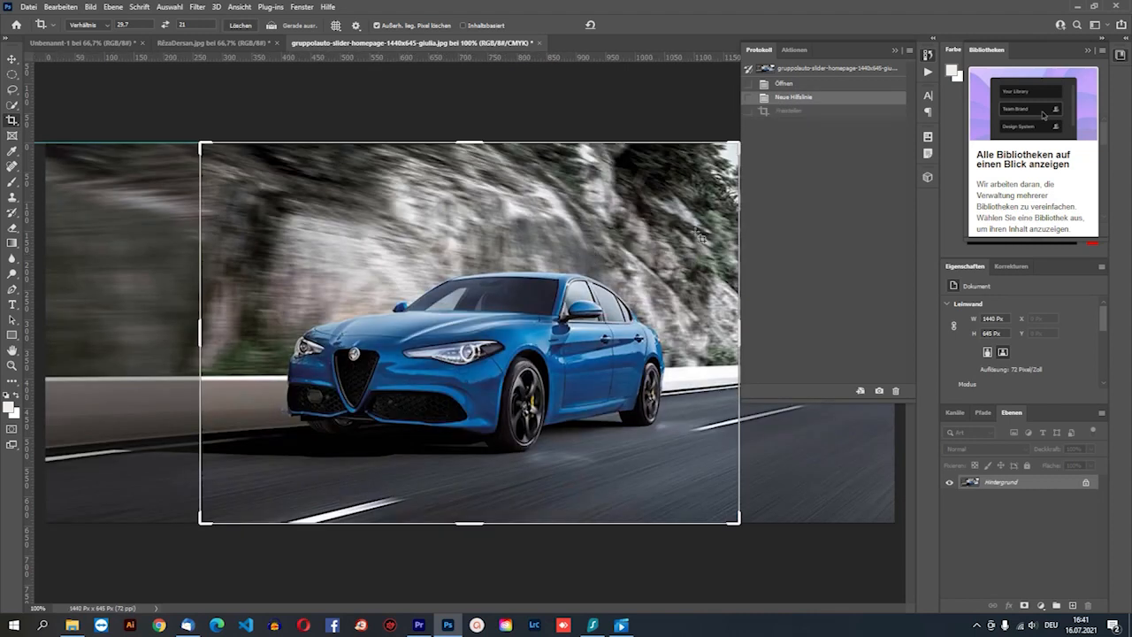
left_click(895, 53)
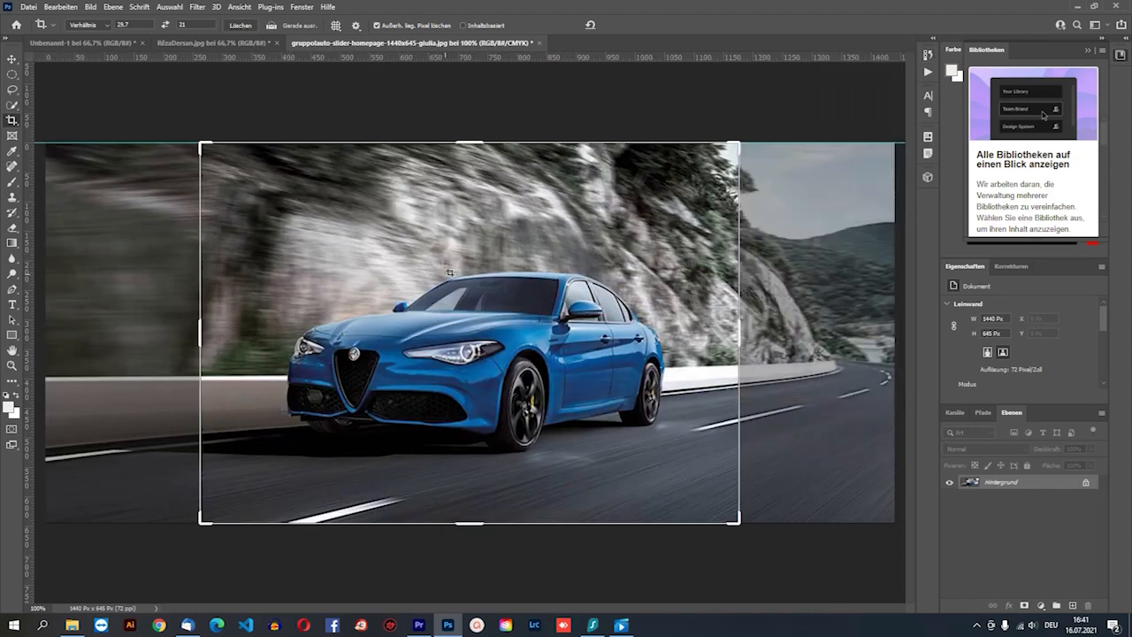
left_click_drag(752, 540, 773, 526)
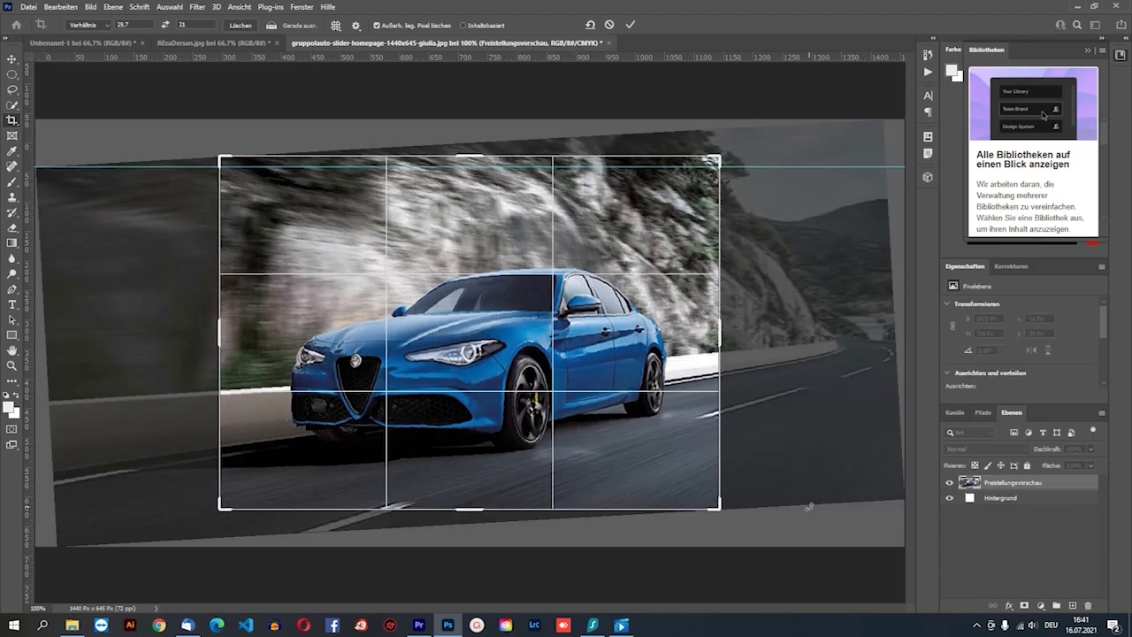
key("Return")
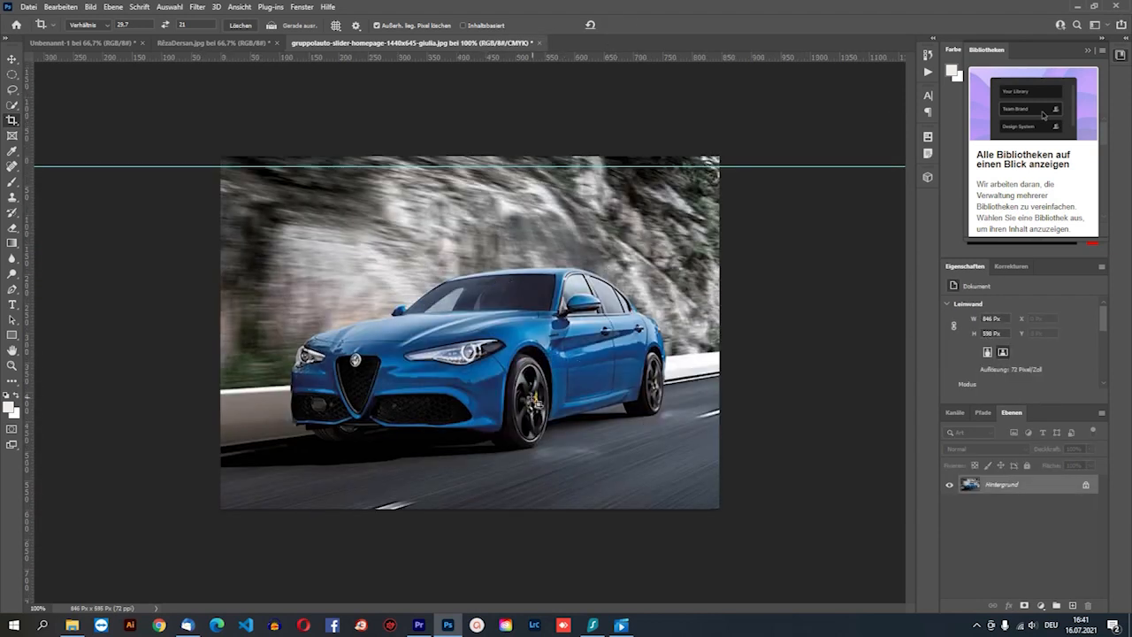
left_click(926, 53)
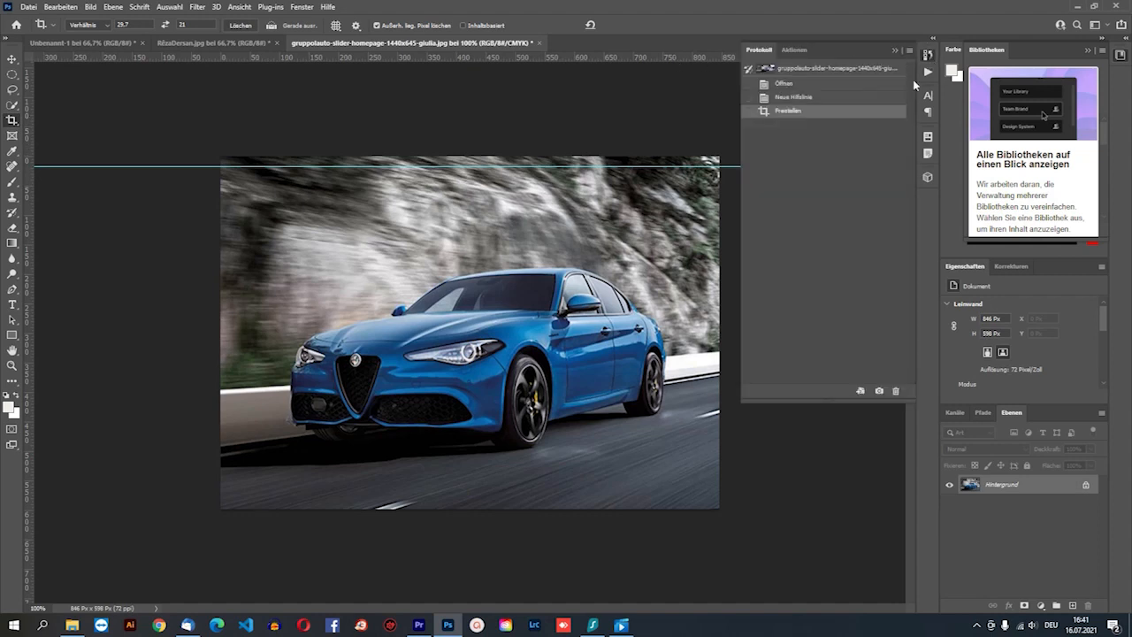
Revert to the 'Neue Hilfslinie' history state, restoring the full 1440 × 645 photo with its guide
left_click(810, 98)
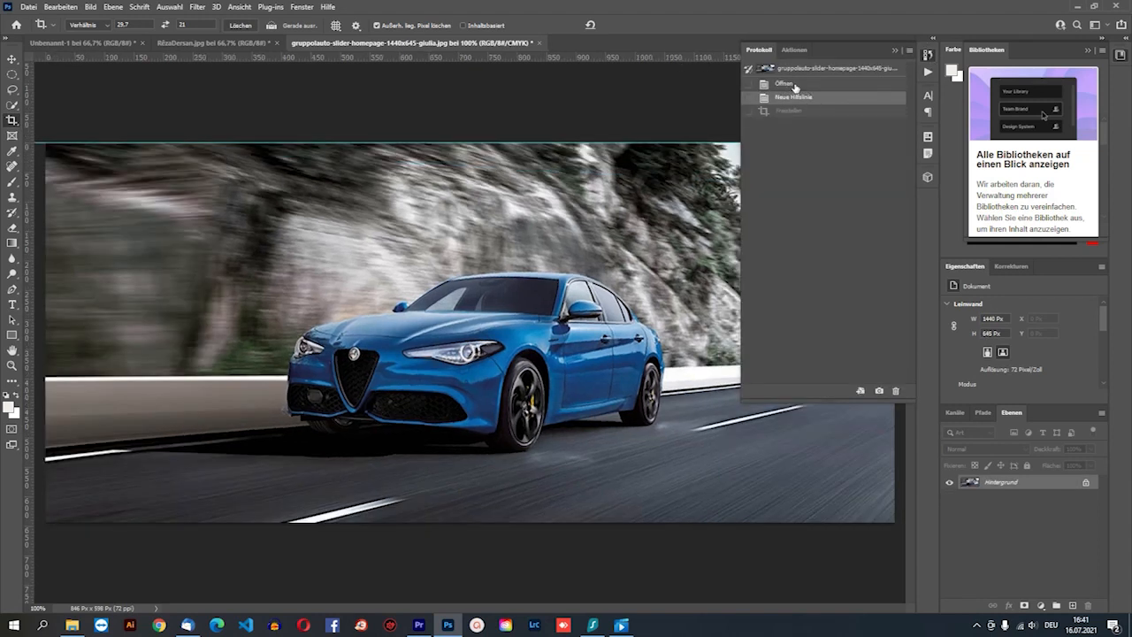
left_click(795, 85)
left_click(794, 100)
left_click(892, 51)
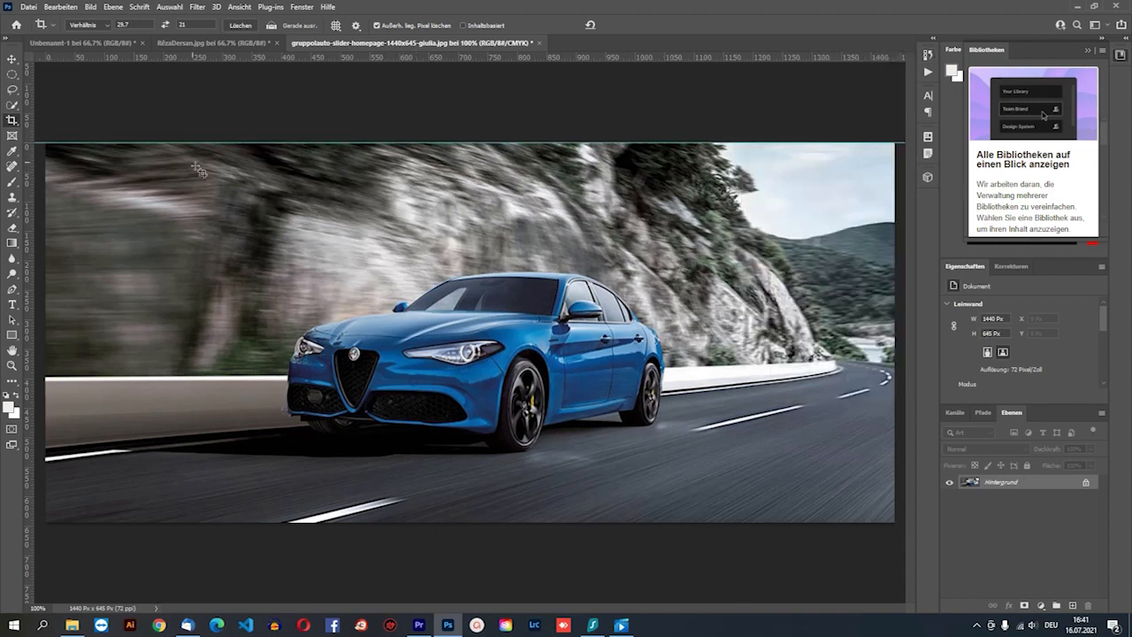
left_click(130, 24)
Draw a 29.7:21 crop frame, fit it around the car's front, and commit at 504 × 356 px
left_click_drag(241, 229, 746, 498)
left_click_drag(571, 304, 605, 358)
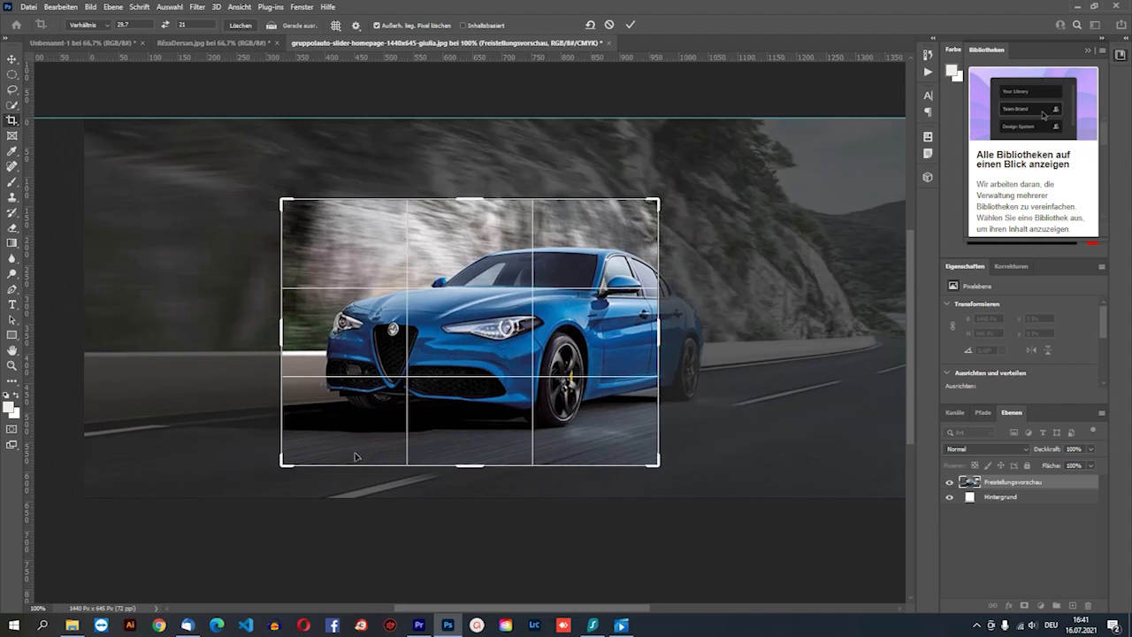
left_click_drag(655, 464, 619, 382)
left_click_drag(587, 330, 575, 308)
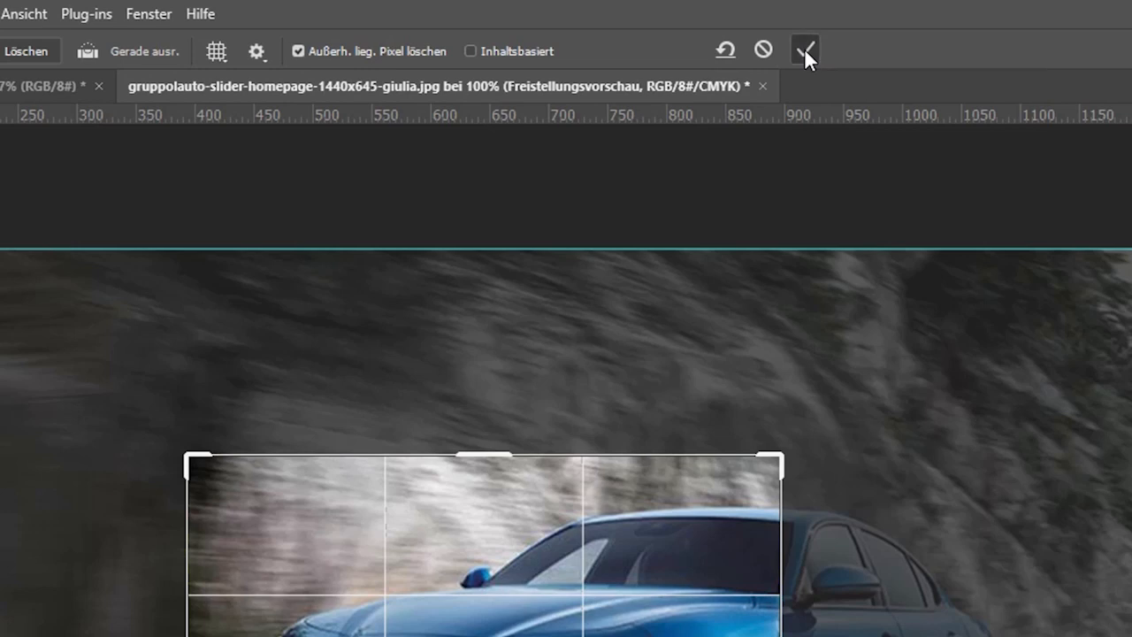
left_click(805, 53)
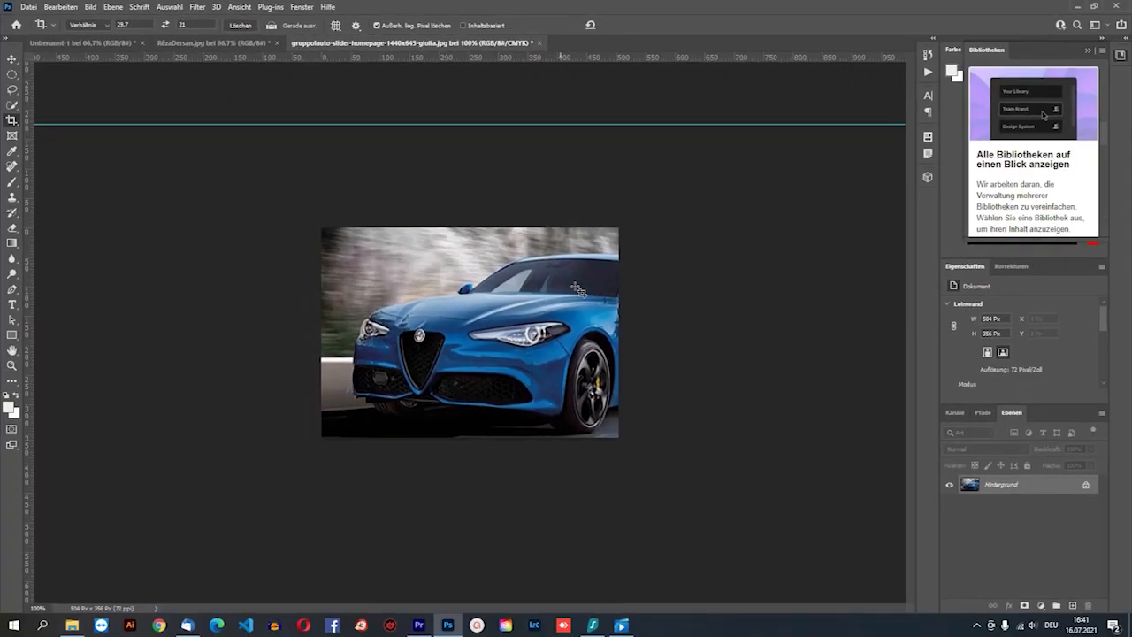
left_click(12, 60)
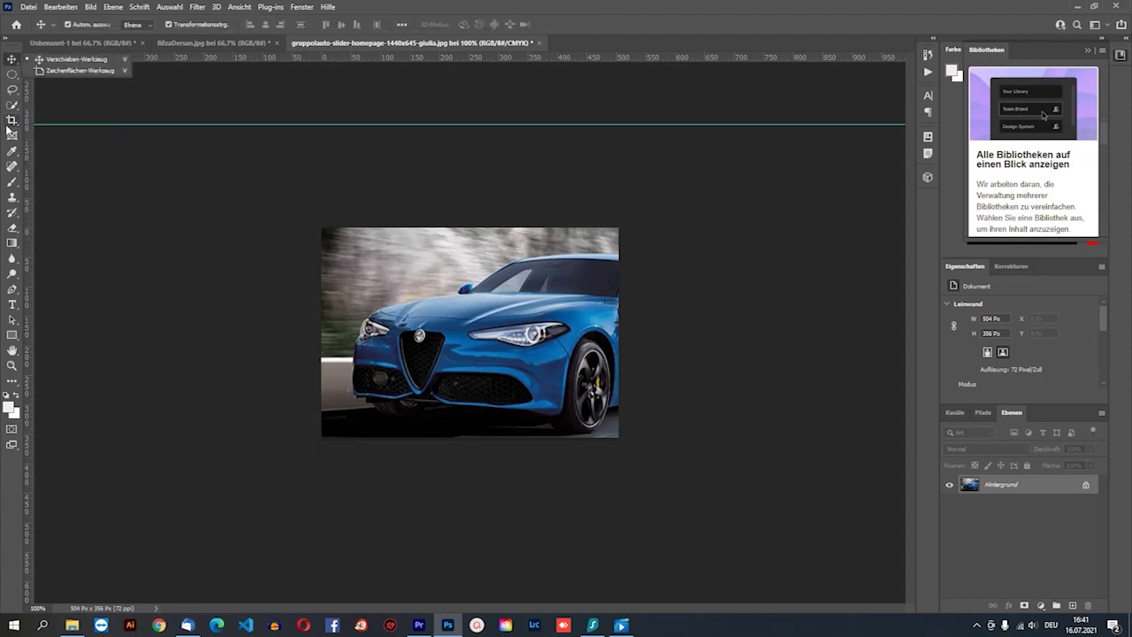
Re-crop the close-up from its top-left corner, trimming the left side to 476 × 336 px
left_click(12, 121)
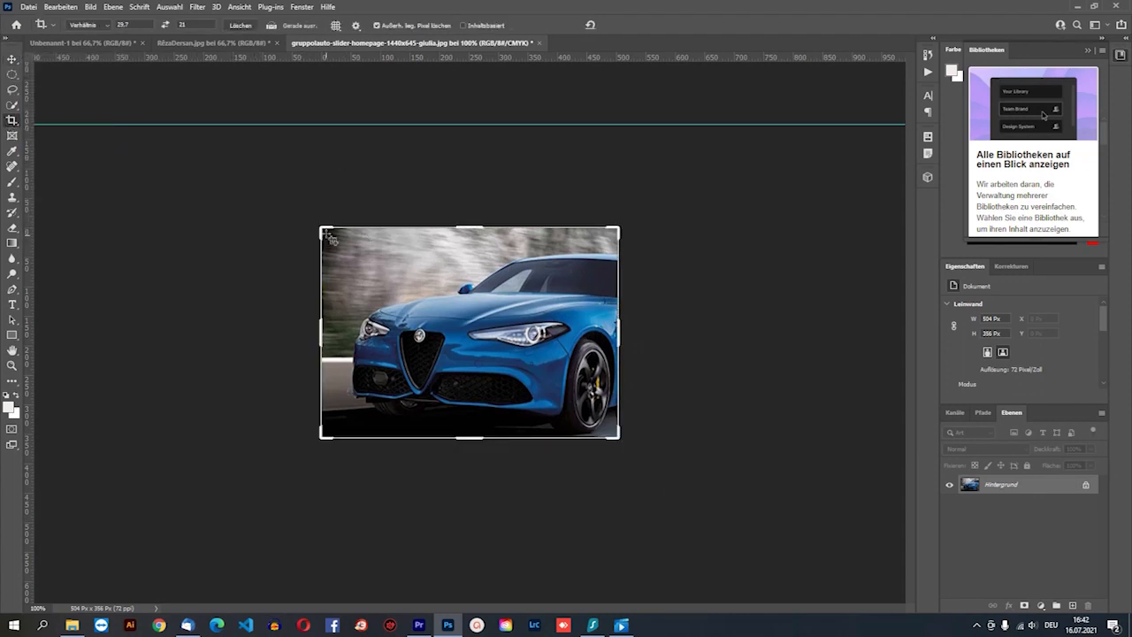
mouse_move(318, 219)
left_mouse_down()
mouse_move(177, 124)
mouse_move(324, 228)
mouse_move(273, 203)
mouse_move(245, 167)
mouse_move(280, 210)
mouse_move(323, 230)
left_mouse_up()
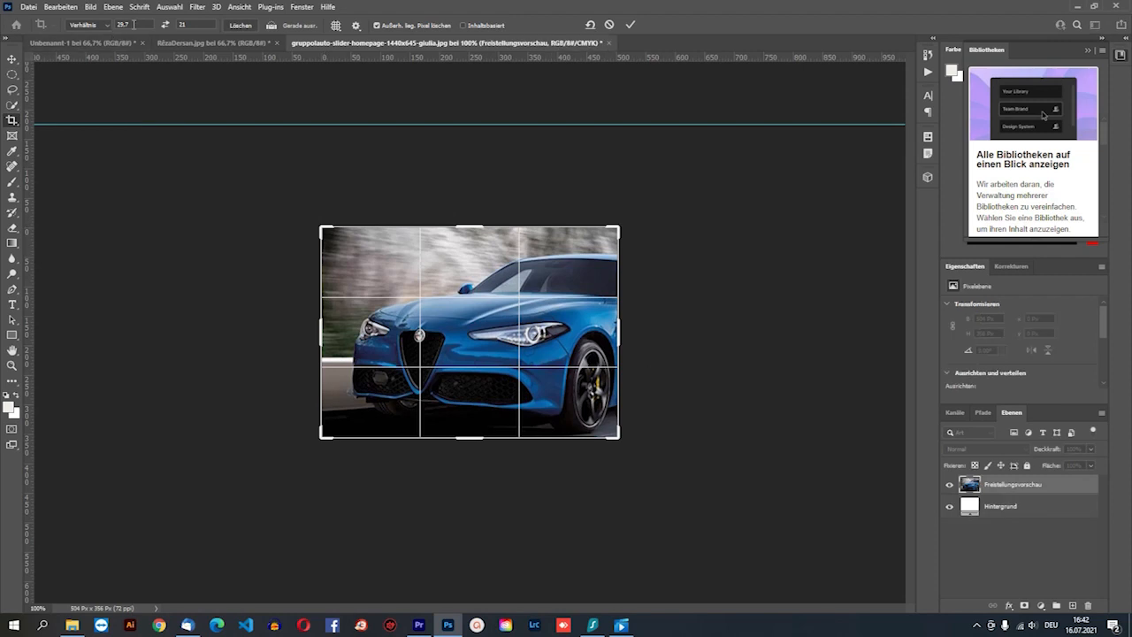
left_click_drag(317, 227, 280, 212)
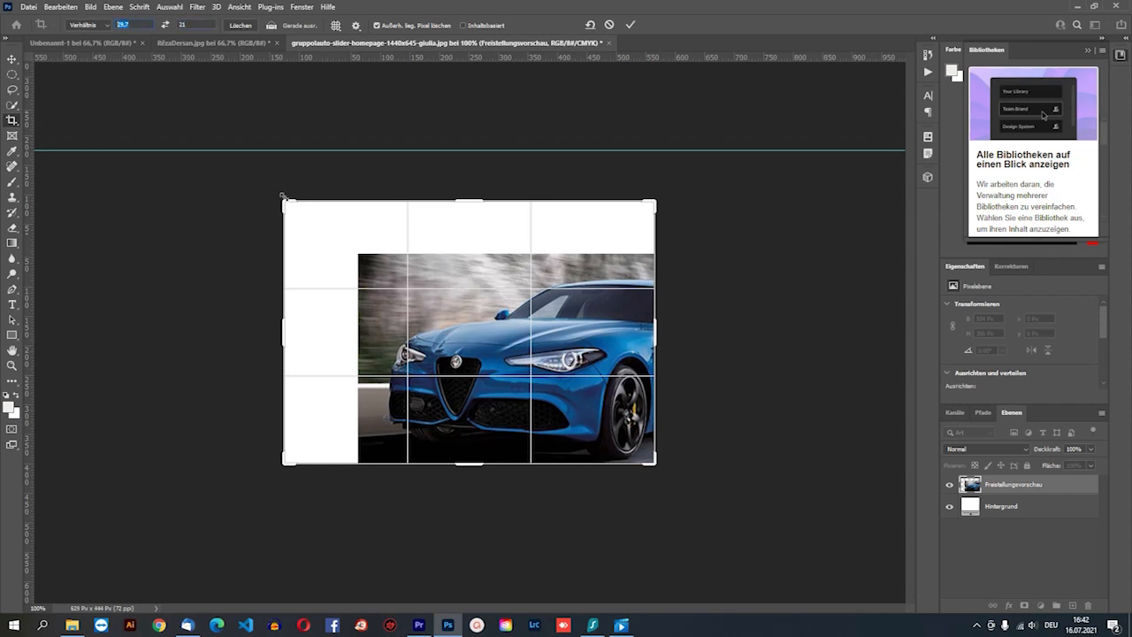
left_click_drag(280, 196, 328, 232)
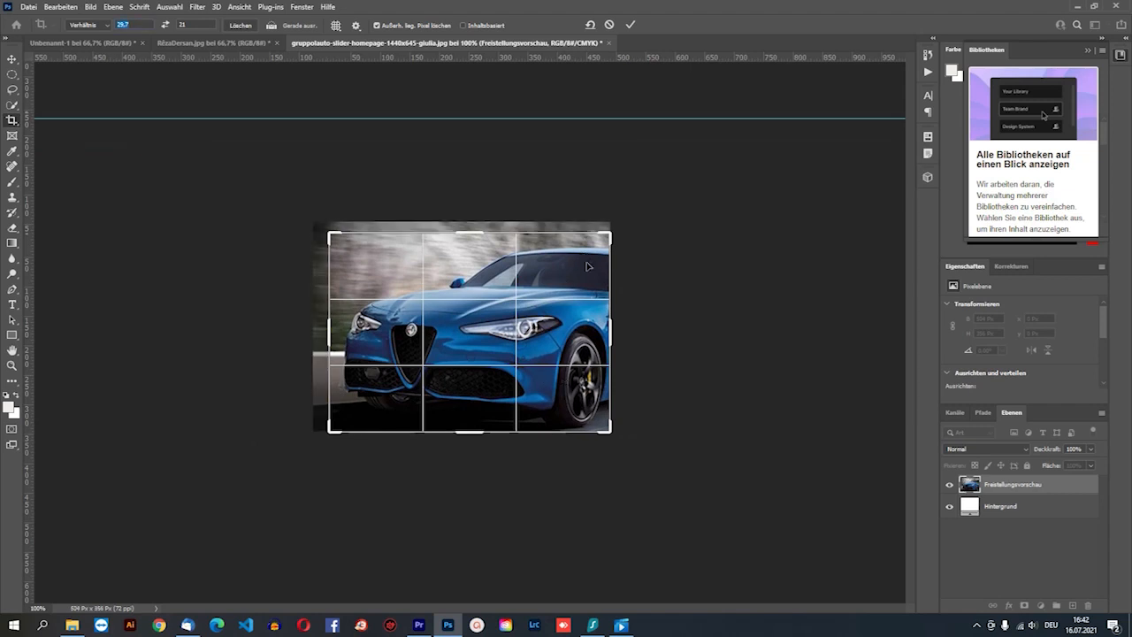
key("Return")
left_click(11, 61)
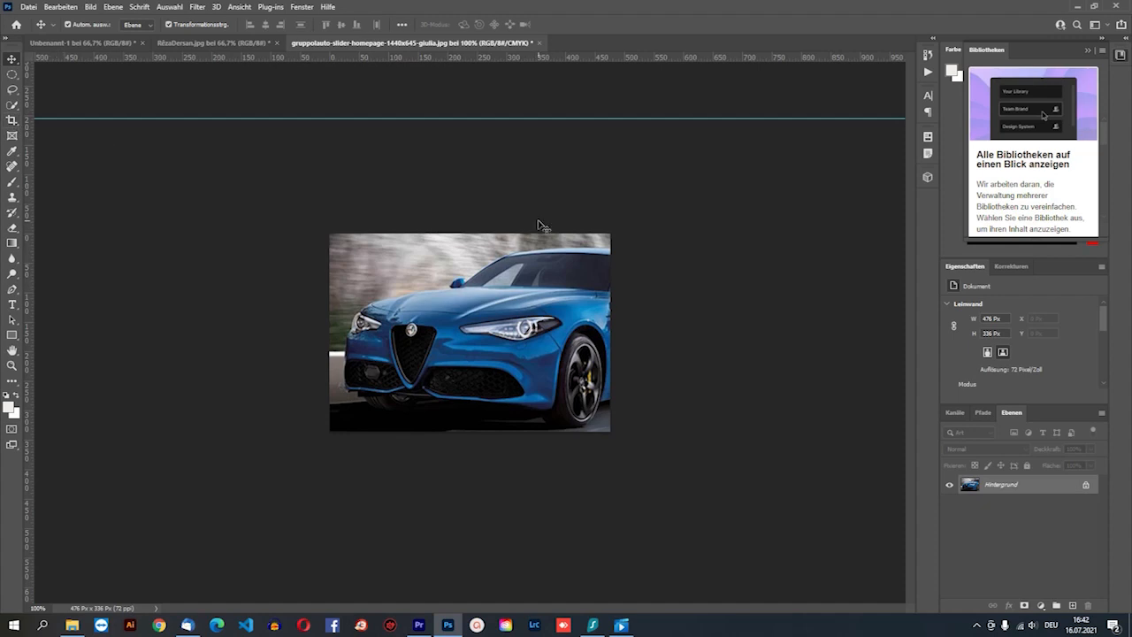
left_click(13, 124)
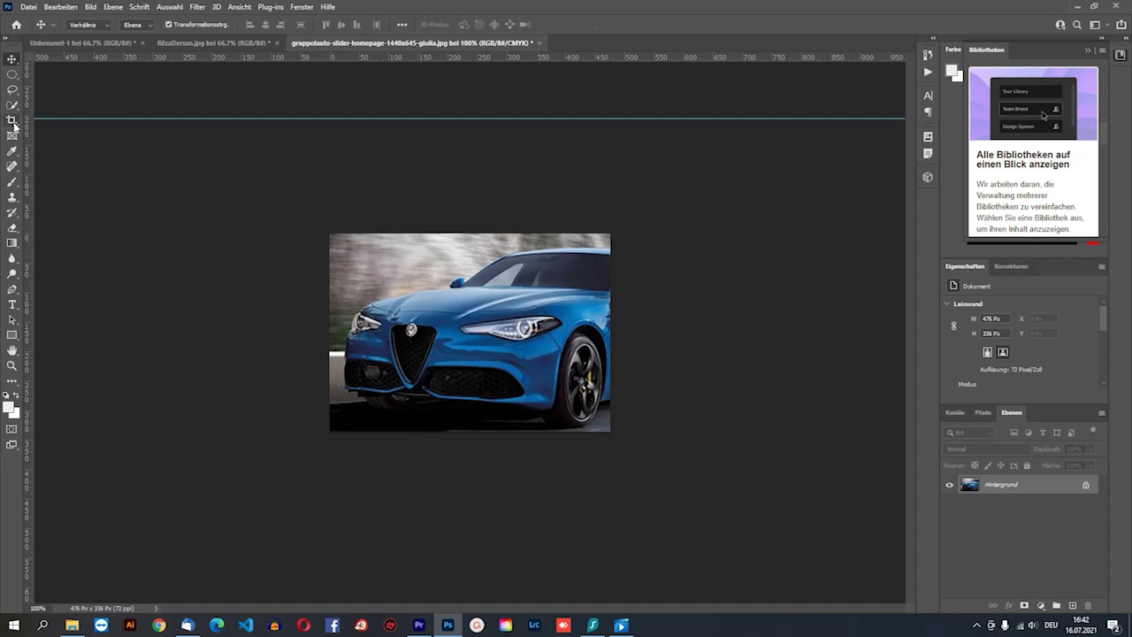
Perspective-crop the car photo with its top edge skewed left, giving a 1199 × 1412 px portrait
left_click(13, 124)
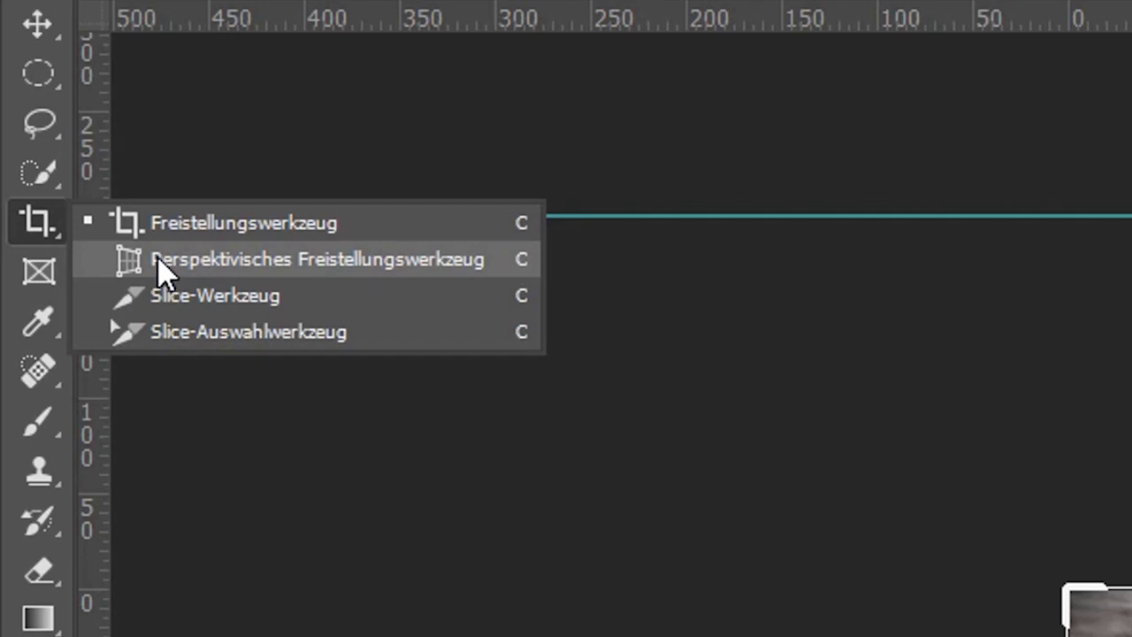
left_click(159, 259)
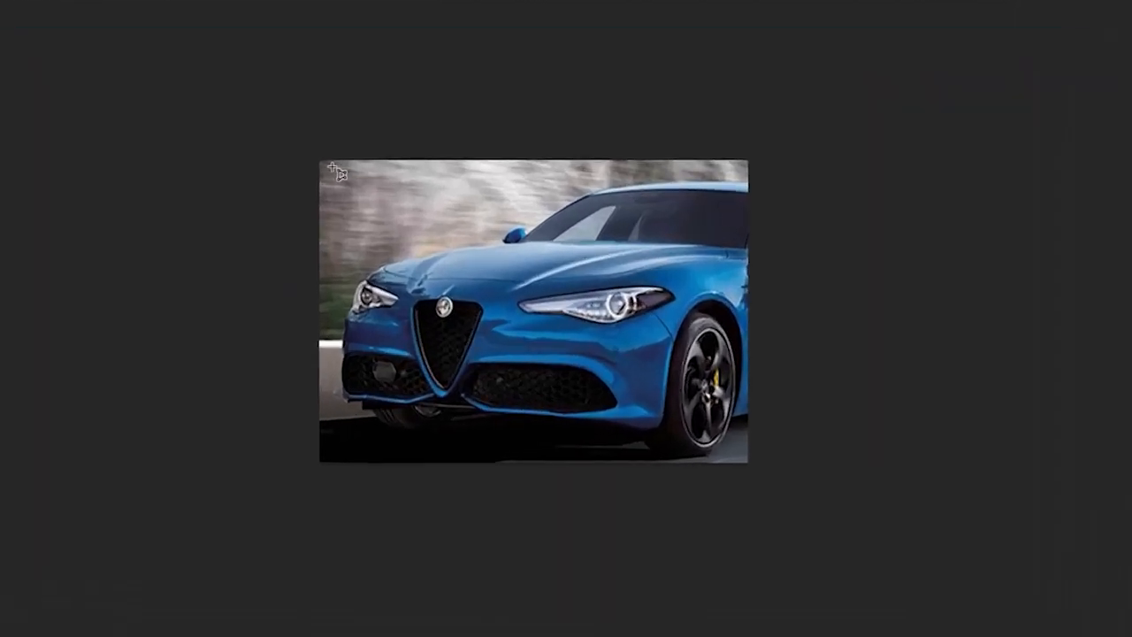
left_click_drag(339, 235, 577, 382)
left_click_drag(822, 412, 838, 226)
left_click_drag(834, 95, 599, 108)
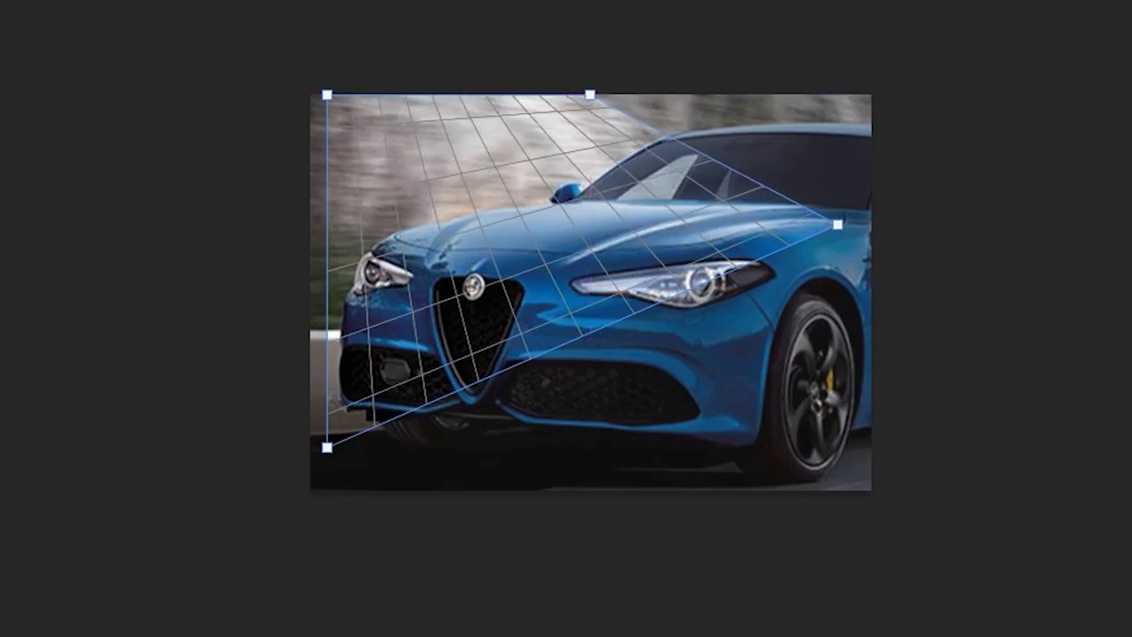
key("Return")
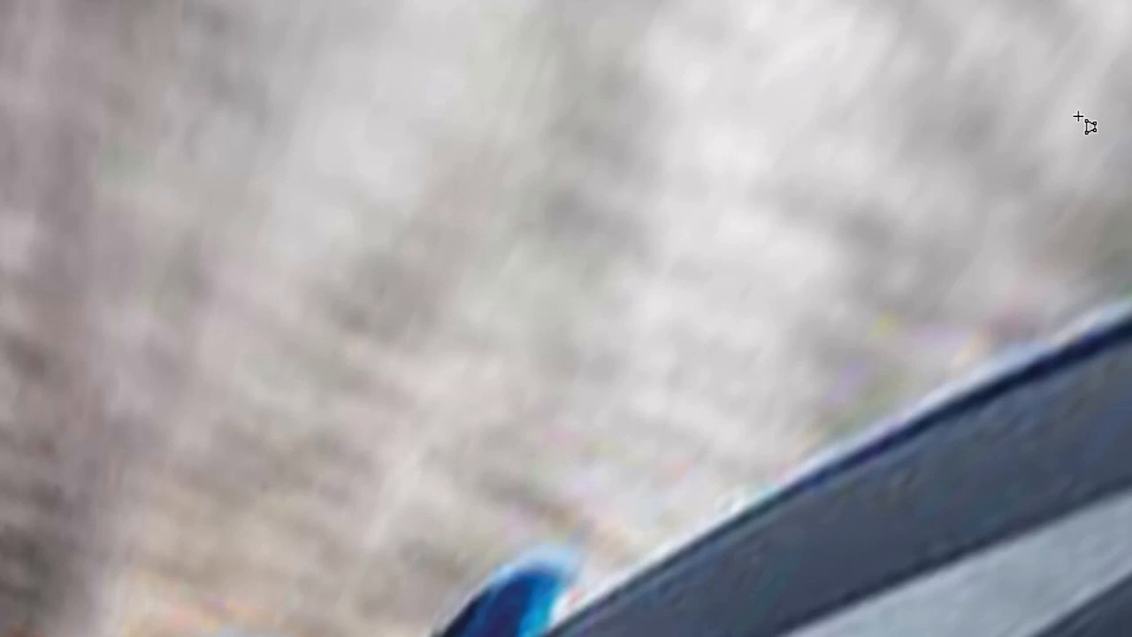
key("ctrl+0")
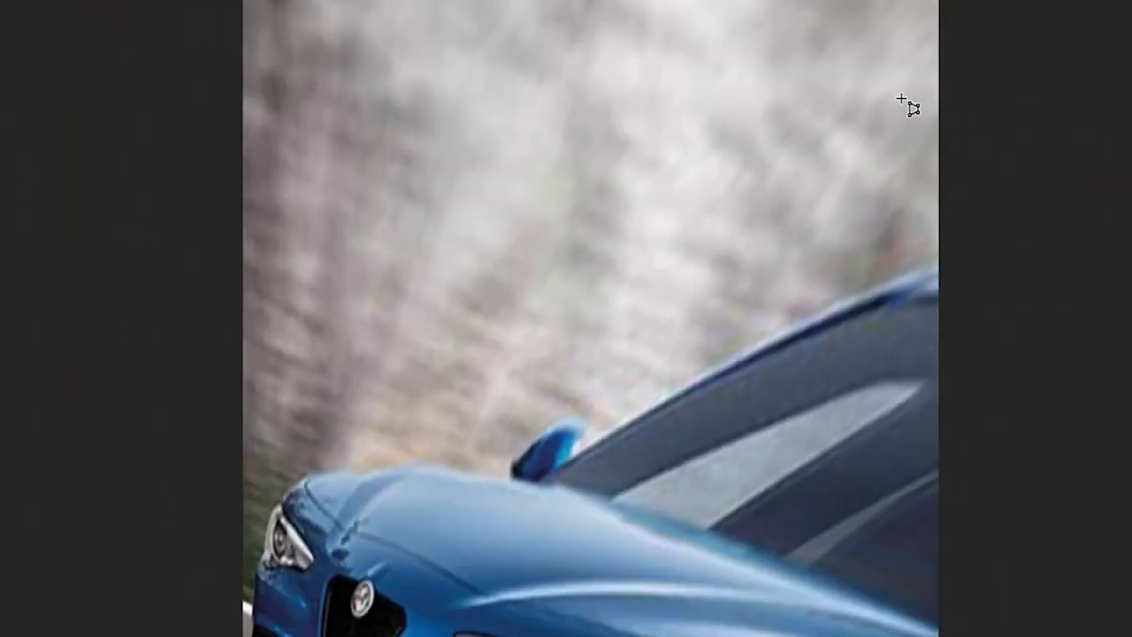
Scroll over the tall cropped car photo and bring up the Window menu
scroll(800, 93, "down", 1)
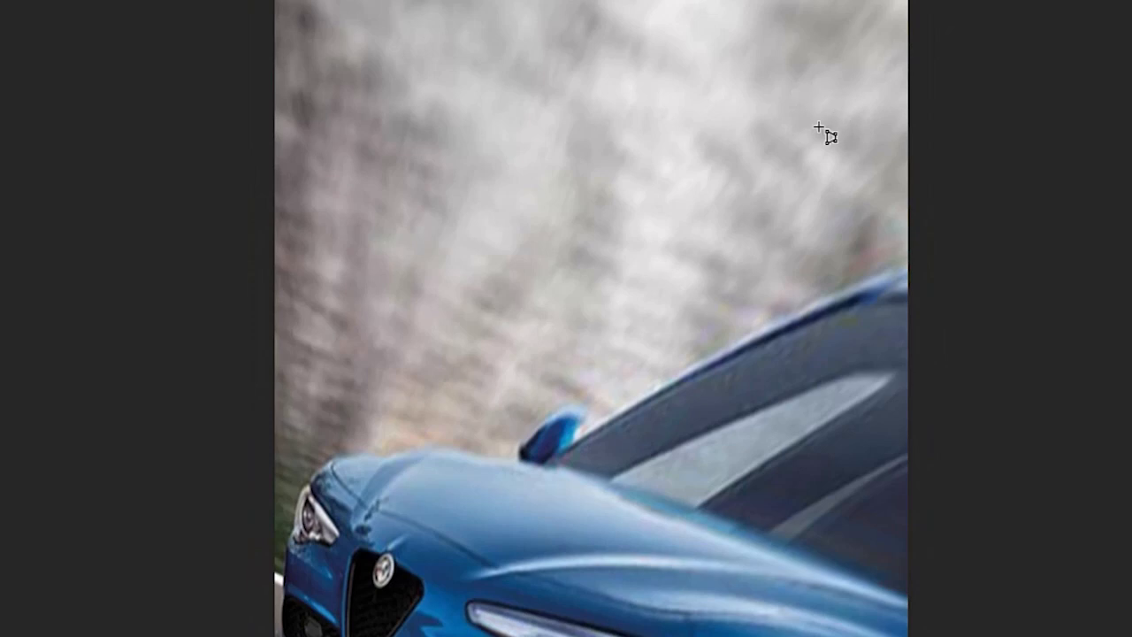
scroll(824, 133, "down", 1)
scroll(818, 128, "down", 2)
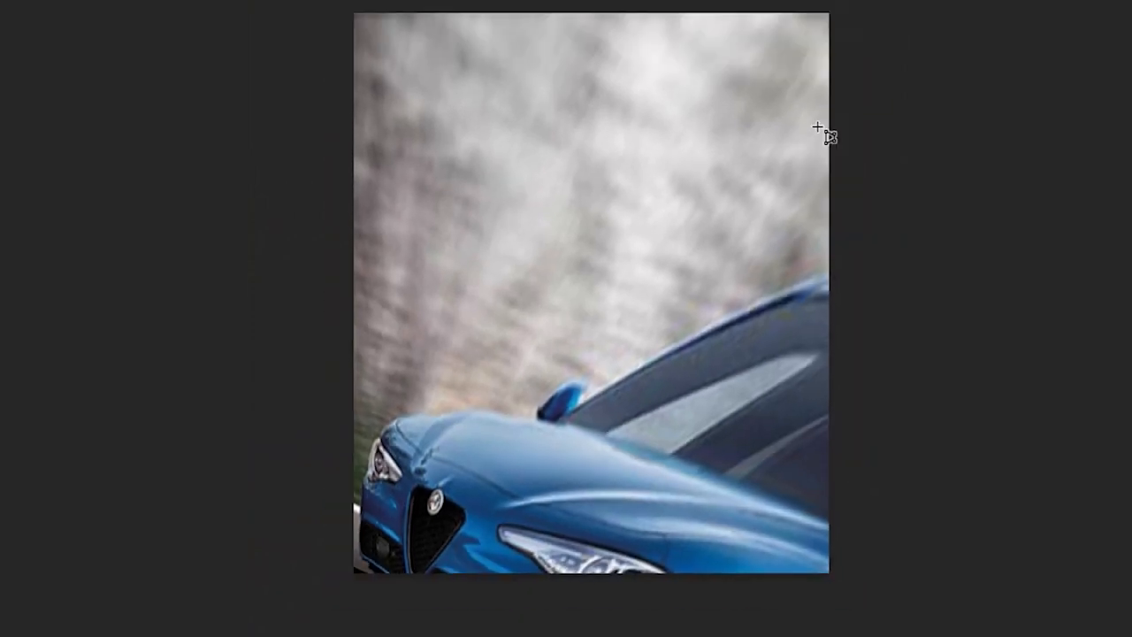
scroll(818, 127, "up", 3)
scroll(818, 127, "down", 4)
scroll(818, 127, "up", 4)
key("alt")
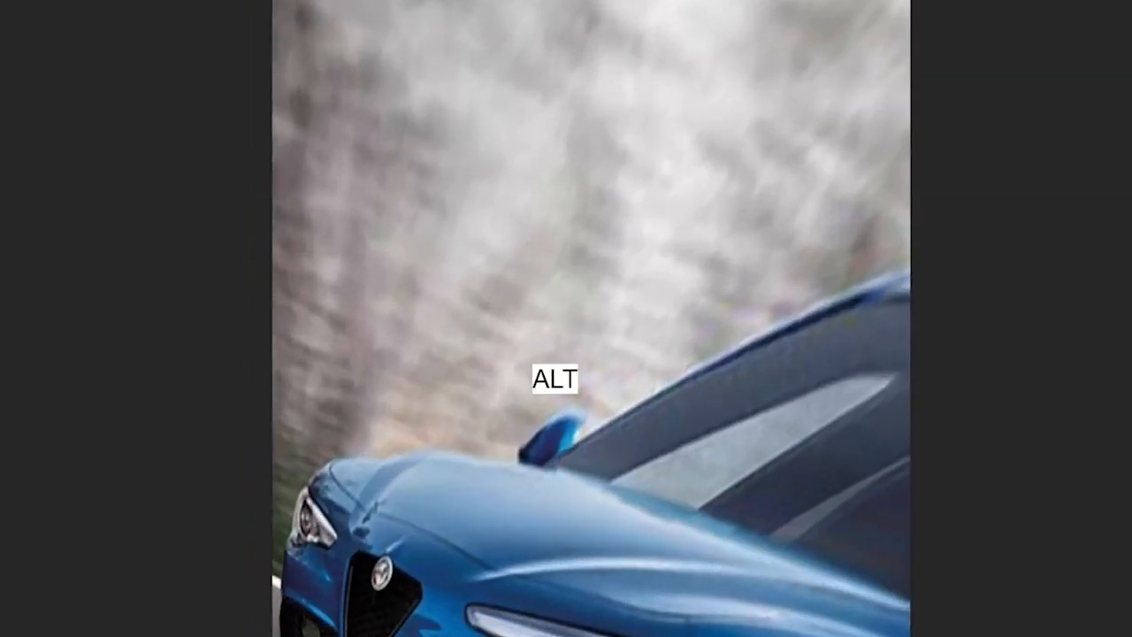
left_click(252, 2)
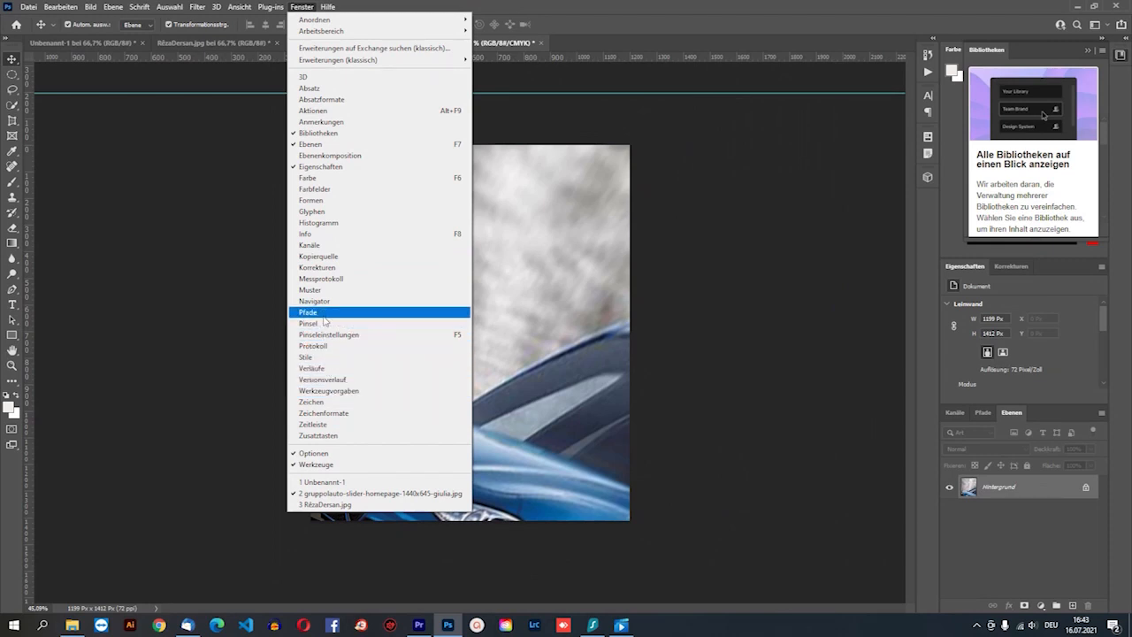
Show the Navigator panel and step the view zoom in and out, ending at 50%
left_click(358, 301)
left_click(895, 166)
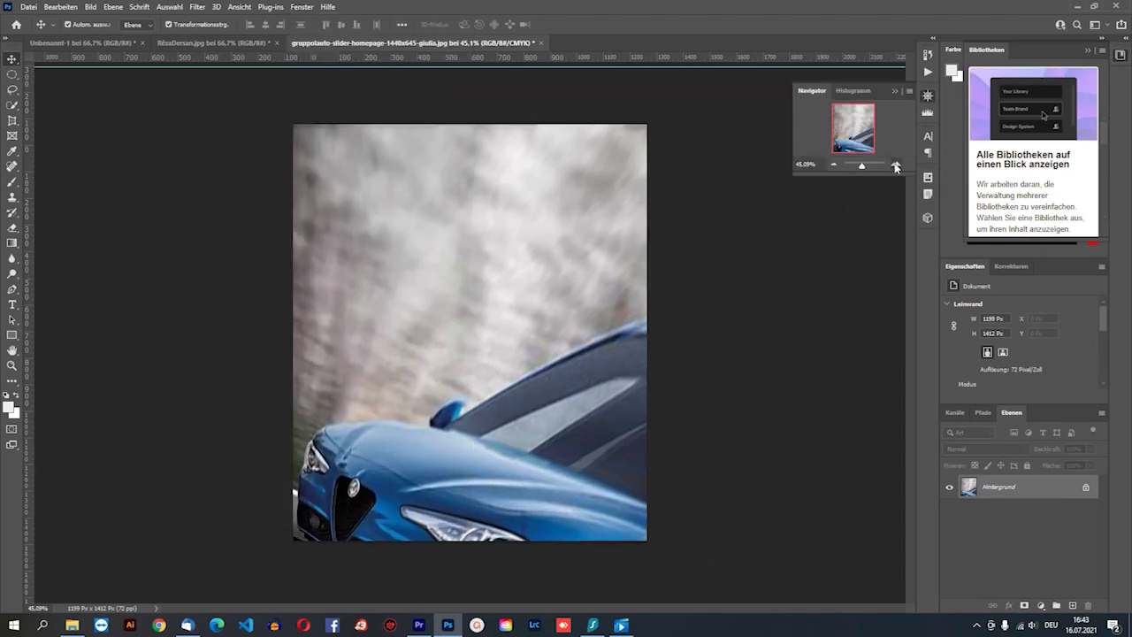
left_click(895, 166)
left_click(895, 165)
left_click_drag(867, 166, 849, 165)
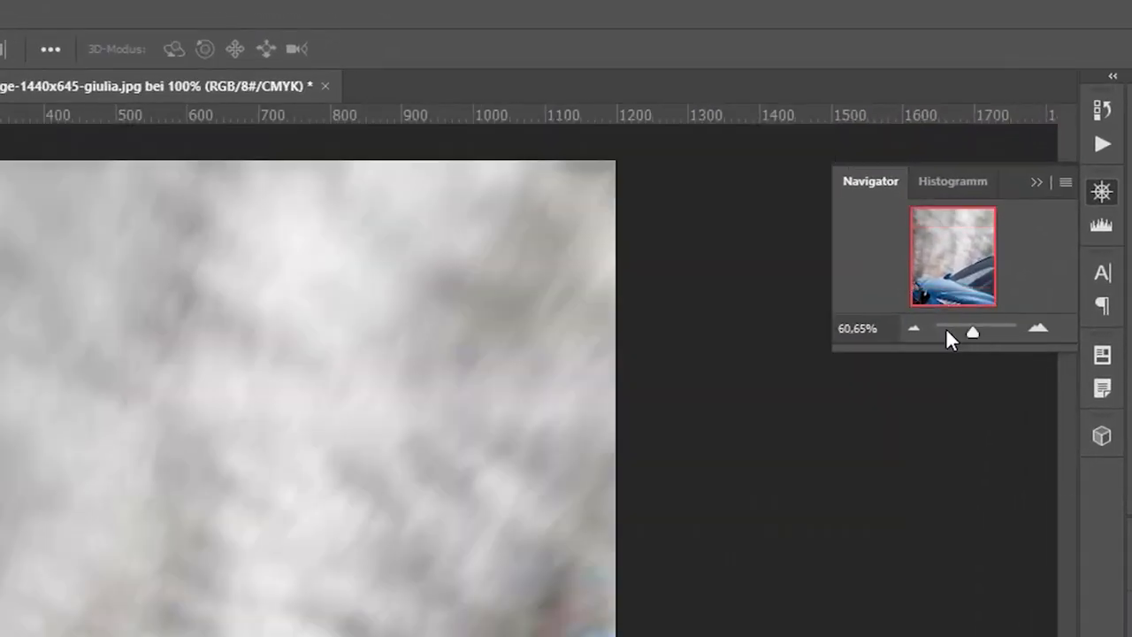
mouse_move(946, 330)
left_mouse_down()
mouse_move(932, 333)
mouse_move(976, 331)
mouse_move(958, 324)
mouse_move(959, 334)
left_mouse_up()
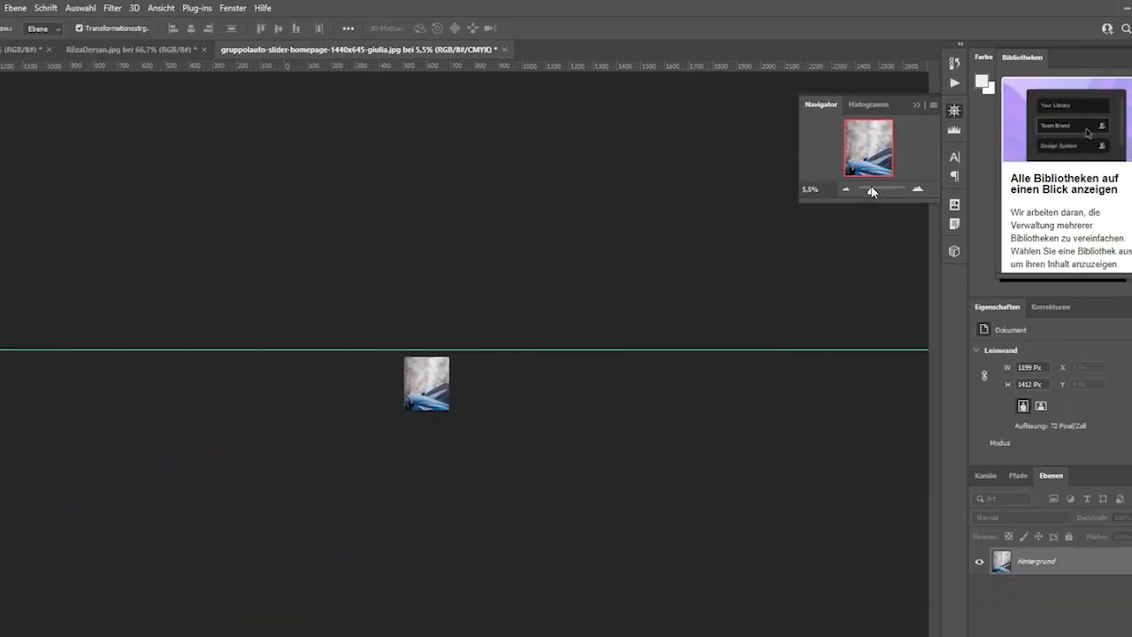
left_click_drag(872, 192, 877, 191)
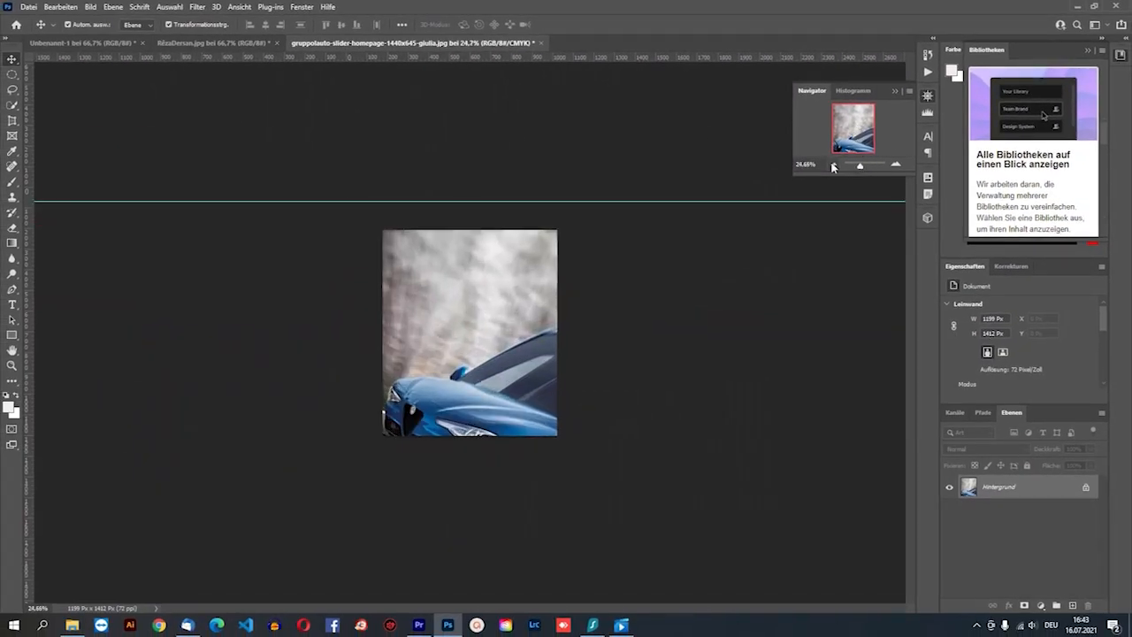
left_click(833, 166)
left_click(833, 165)
left_click(833, 165)
left_click(895, 165)
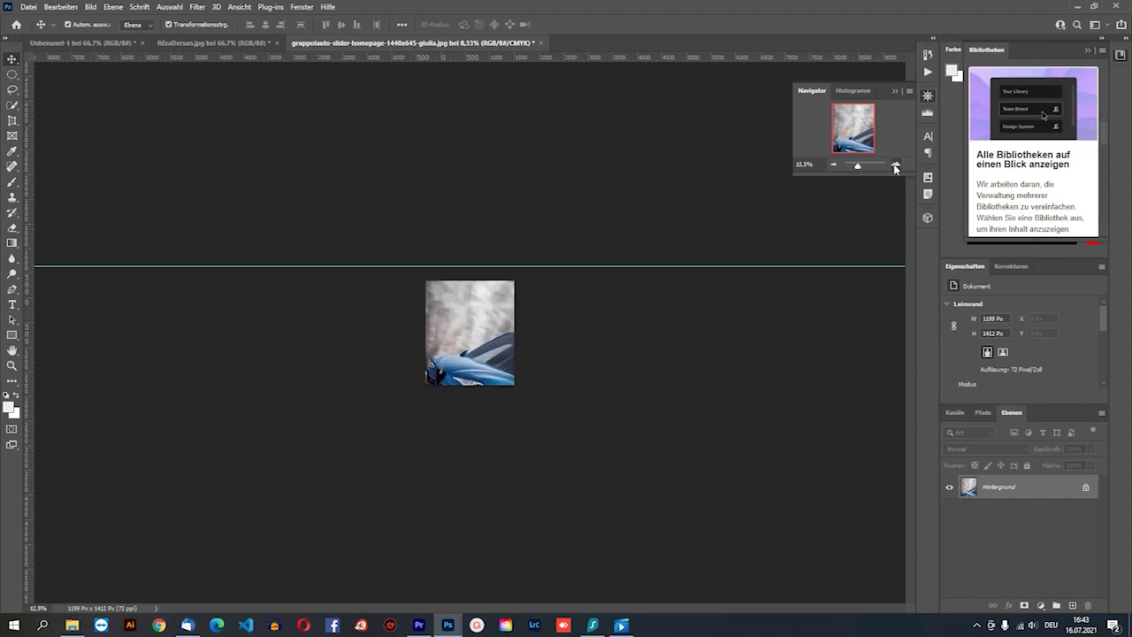
left_click(895, 166)
left_click(894, 166)
left_click(895, 166)
left_click(895, 165)
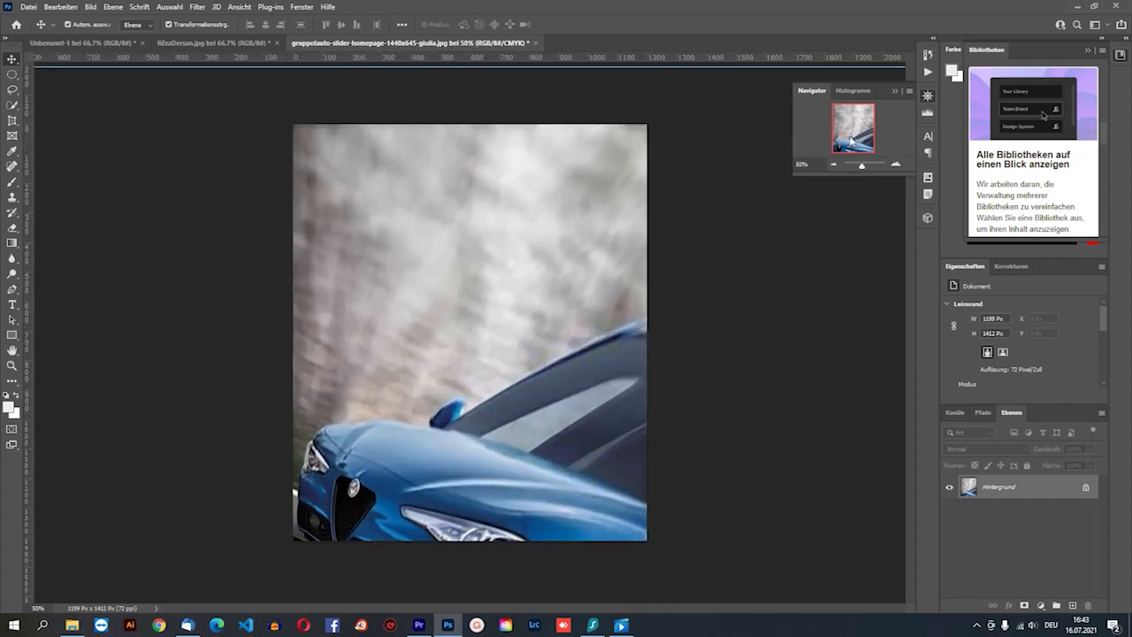
left_click(833, 166)
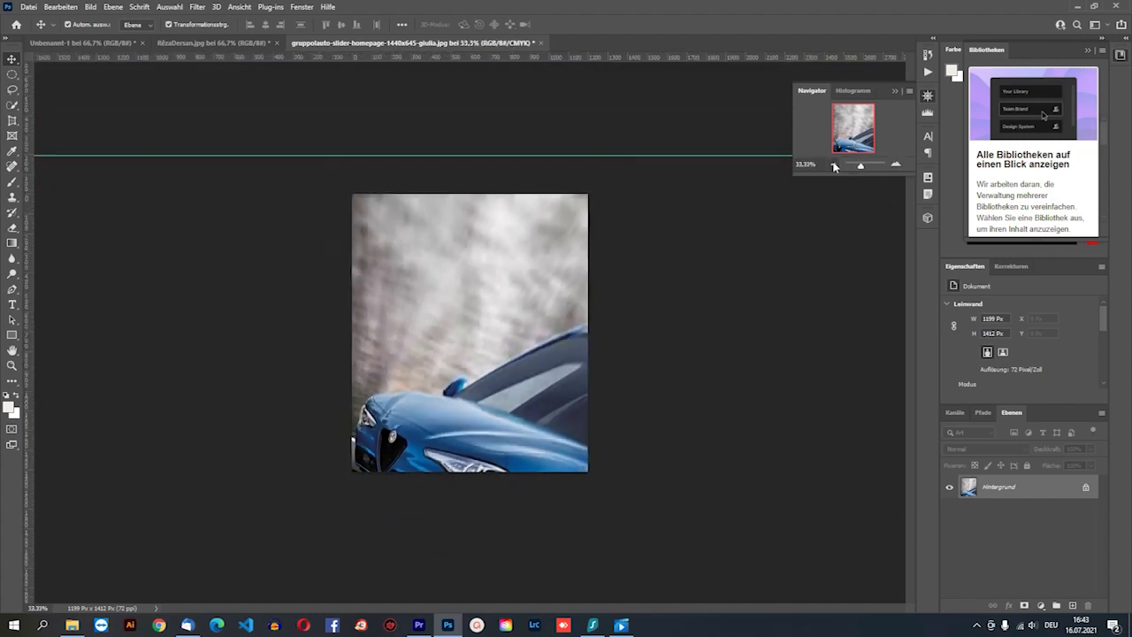
left_click(895, 166)
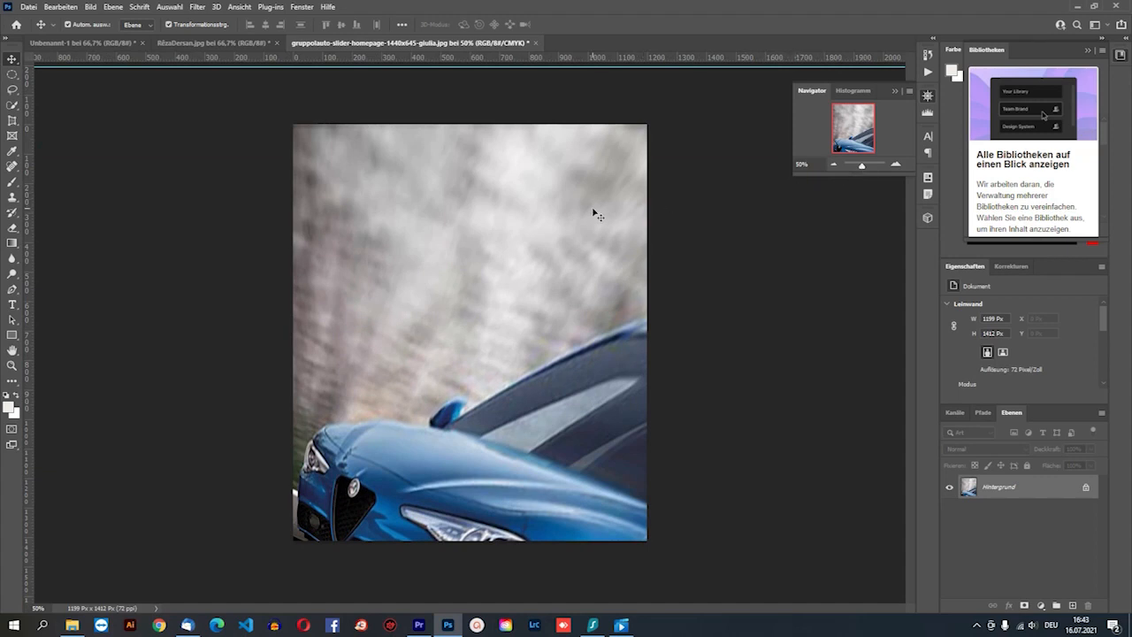
Zoom out to 33.33% and scroll around the perspective-cropped car photo
key("ctrl+minus")
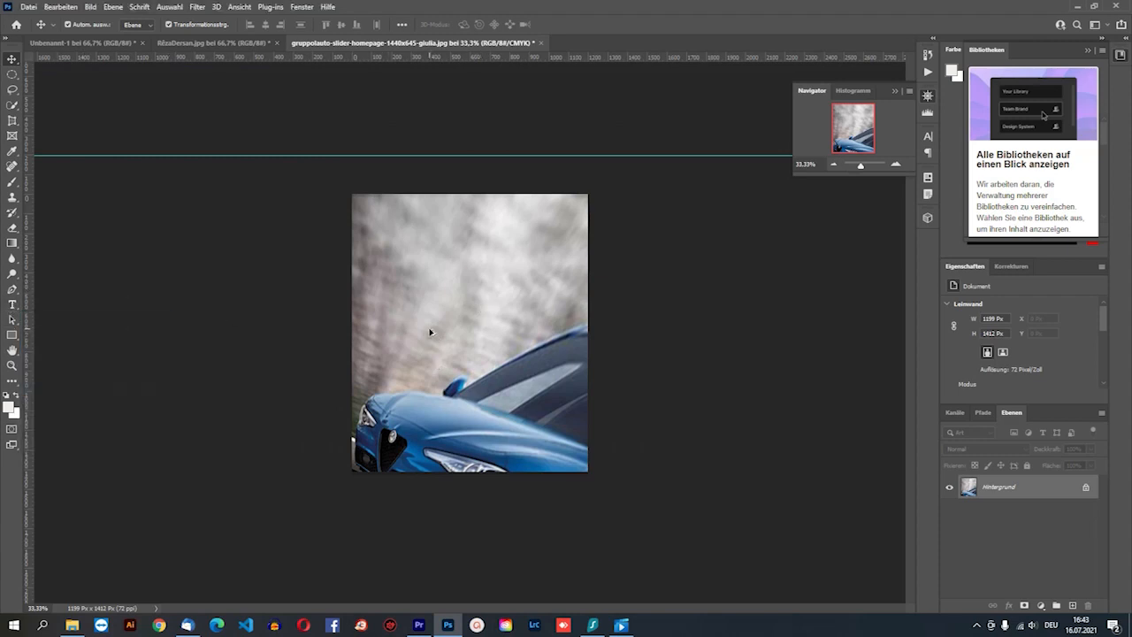
scroll(450, 396, "up", 5)
scroll(450, 397, "down", 5)
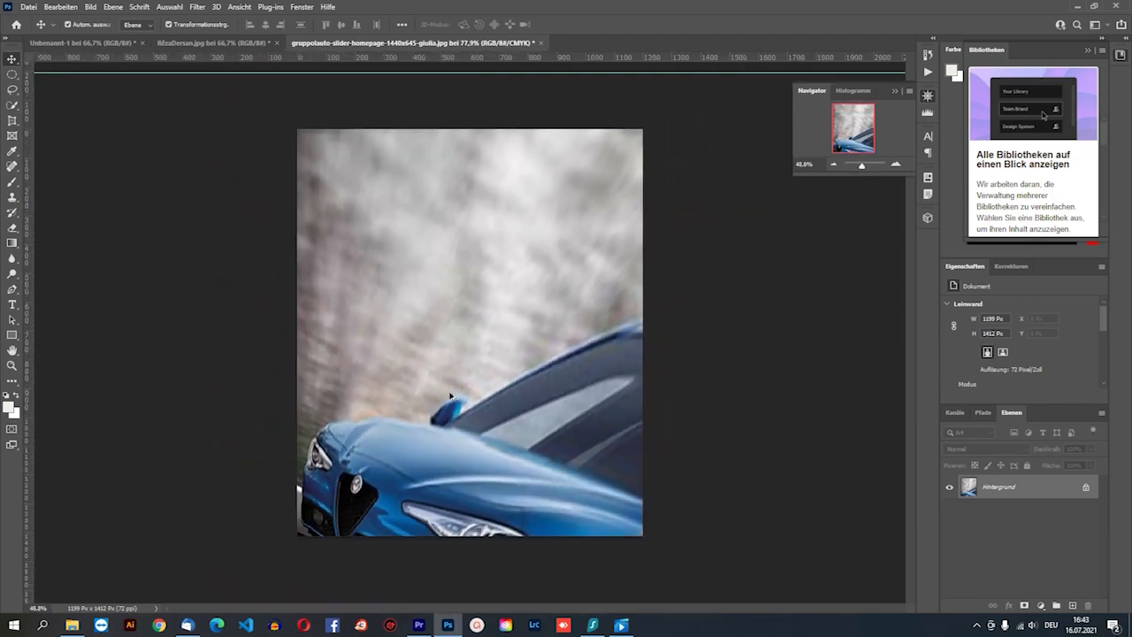
scroll(448, 394, "up", 4)
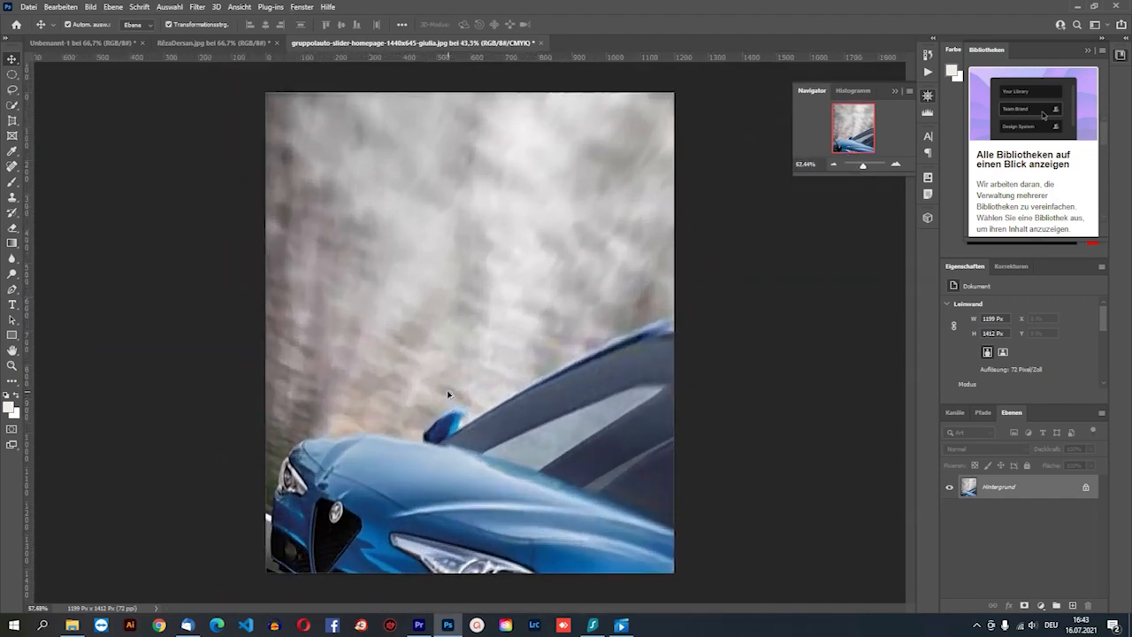
scroll(450, 379, "down", 3)
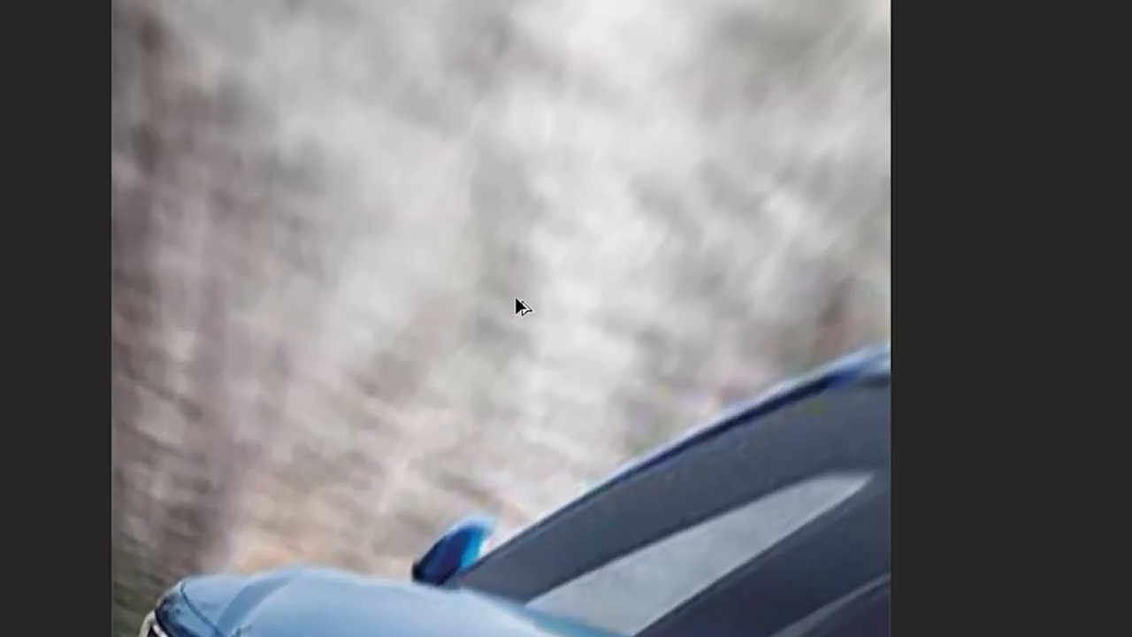
scroll(488, 312, "up", 4)
scroll(612, 345, "up", 3)
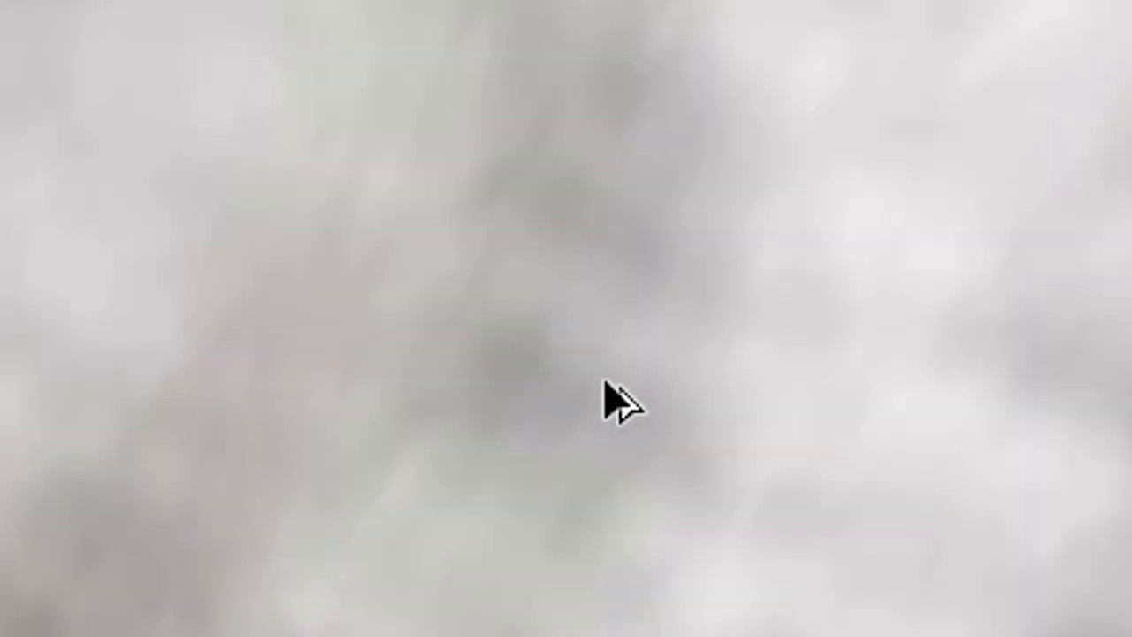
scroll(598, 371, "up", 1)
scroll(592, 369, "down", 4)
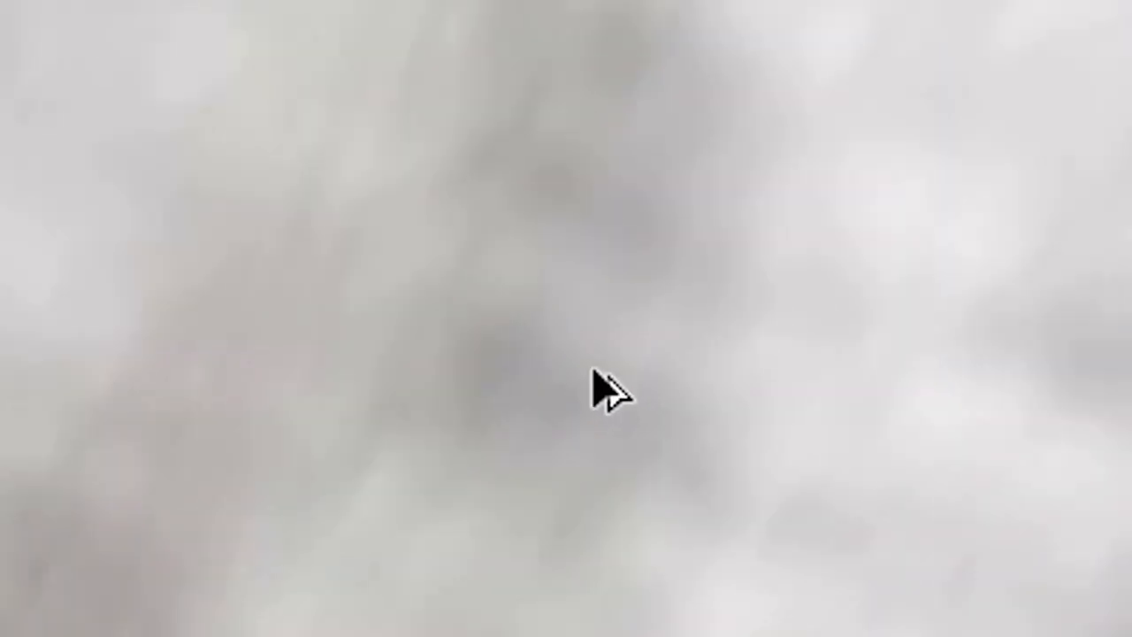
scroll(593, 369, "down", 1)
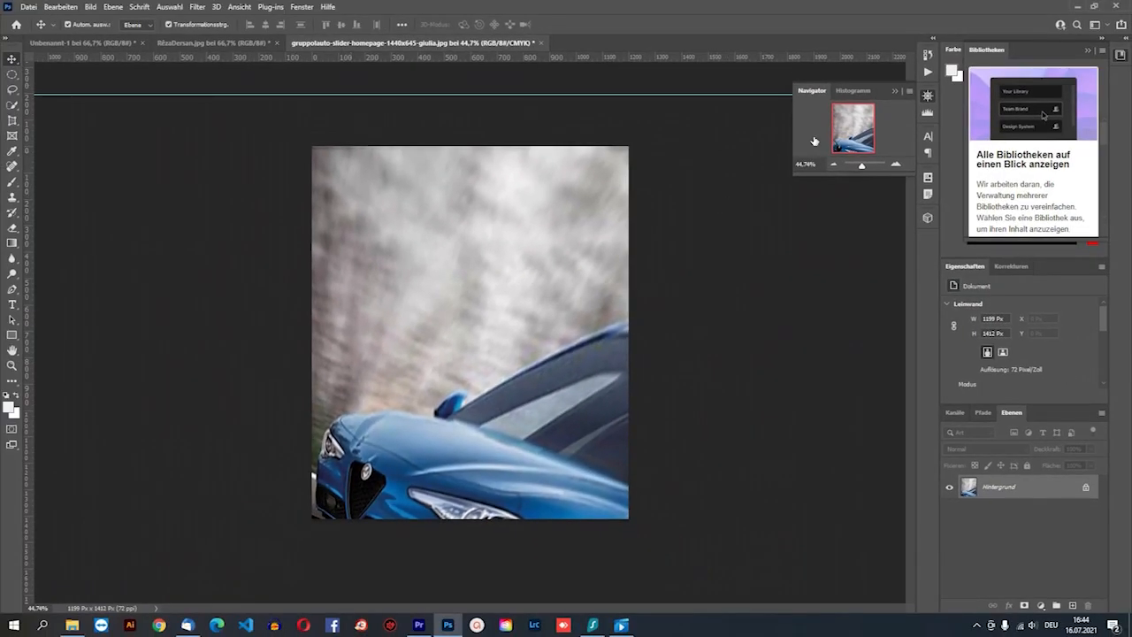
left_click(833, 165)
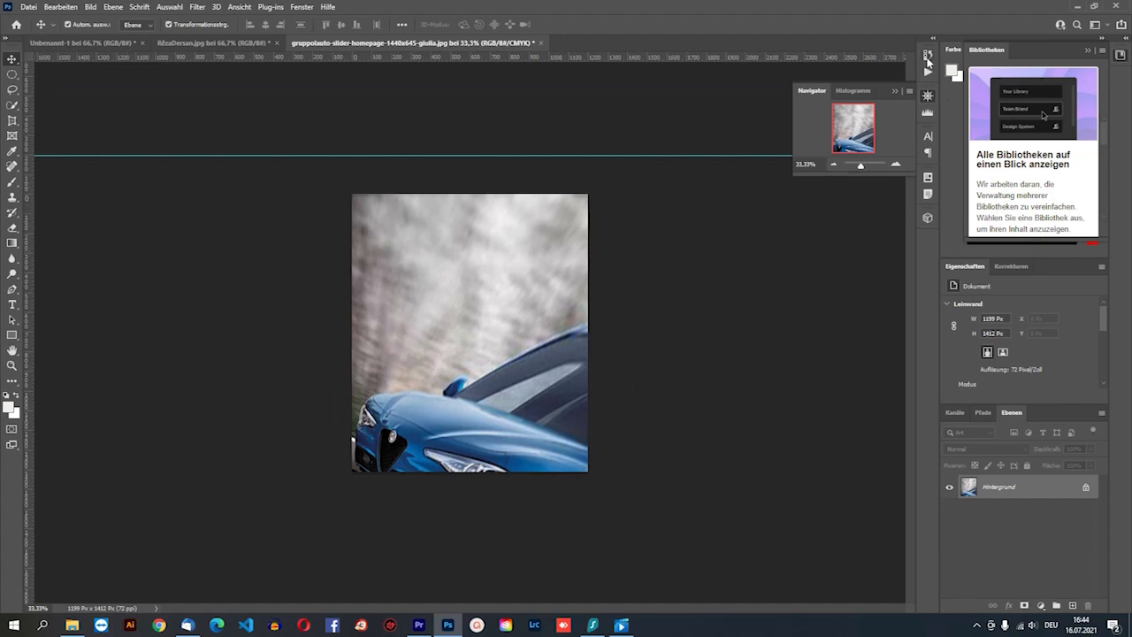
Revert in History to the first 'Freistellen' state, restoring the 504 × 356 px close-up
left_click(928, 56)
left_click(790, 125)
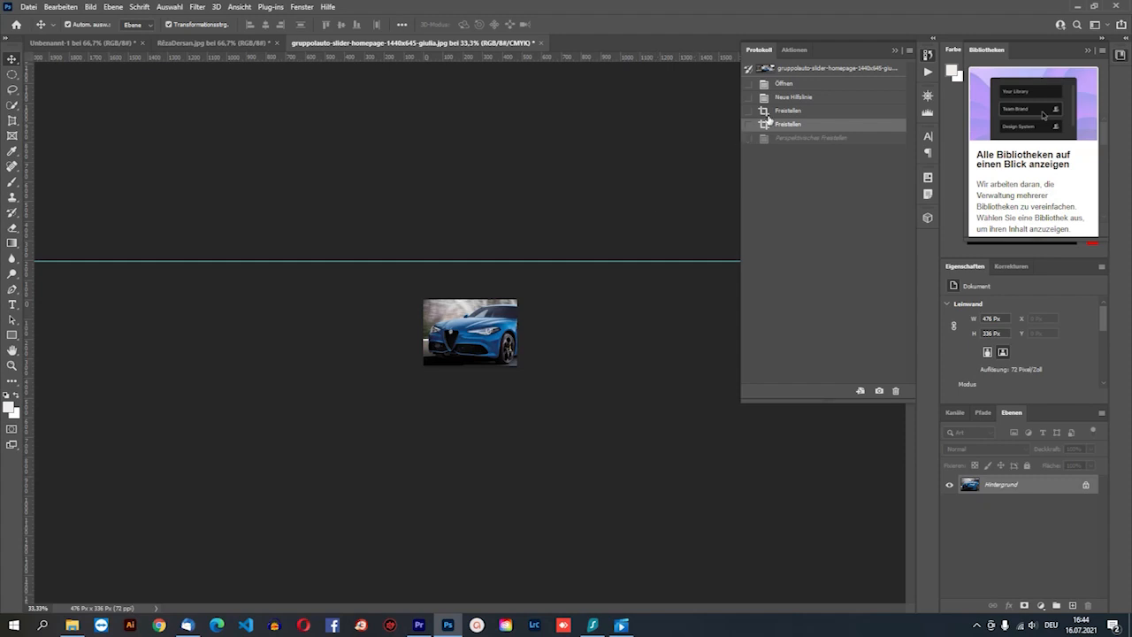
left_click(767, 112)
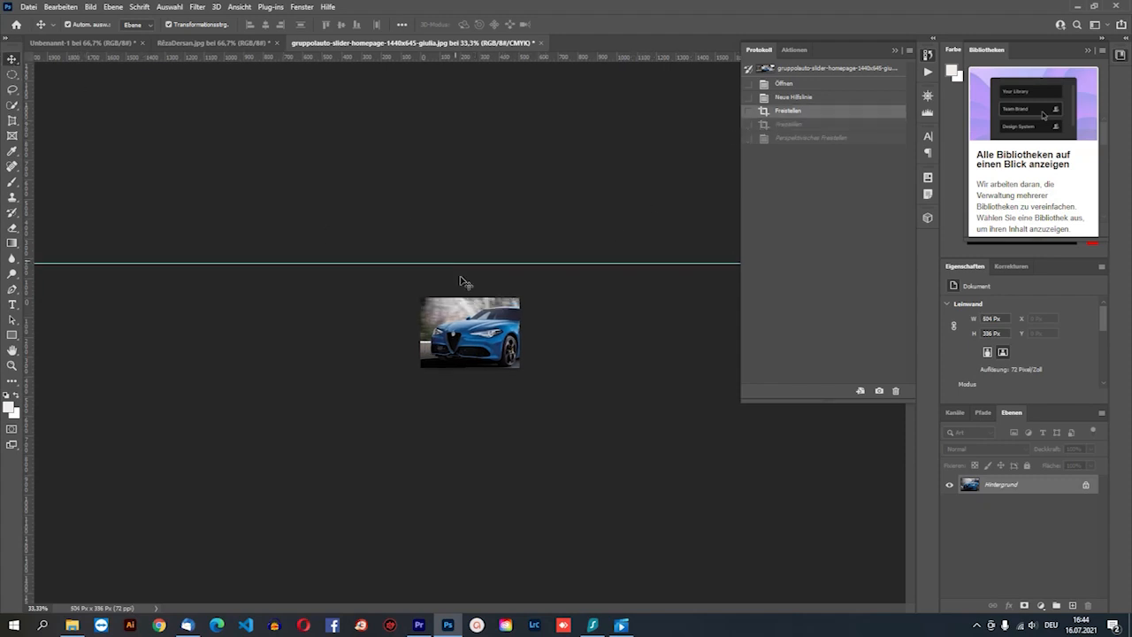
scroll(453, 357, "up", 4)
left_click(72, 625)
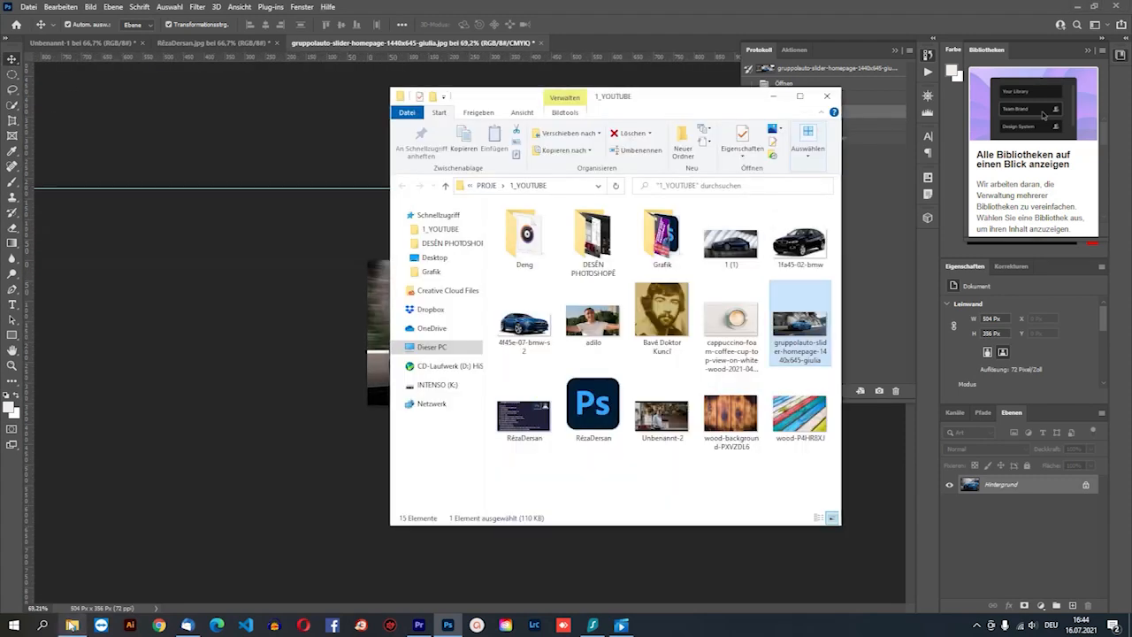
Open wood-background-PXVZDL6 with Adobe Photoshop 2021 via Explorer's Öffnen mit menu
left_click(734, 420)
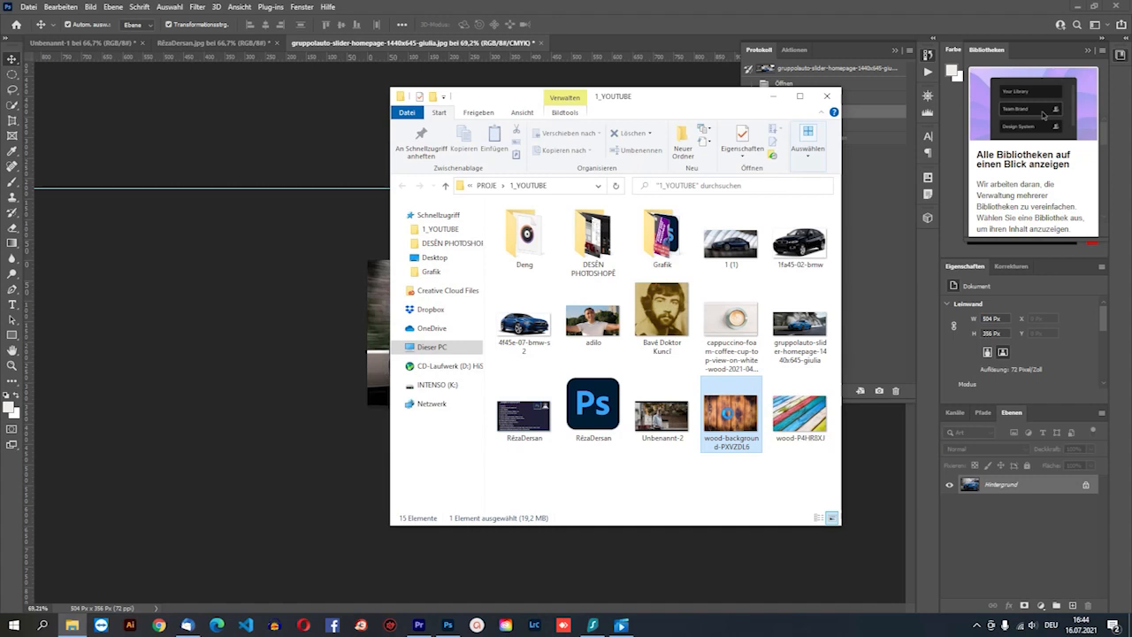
right_click(734, 421)
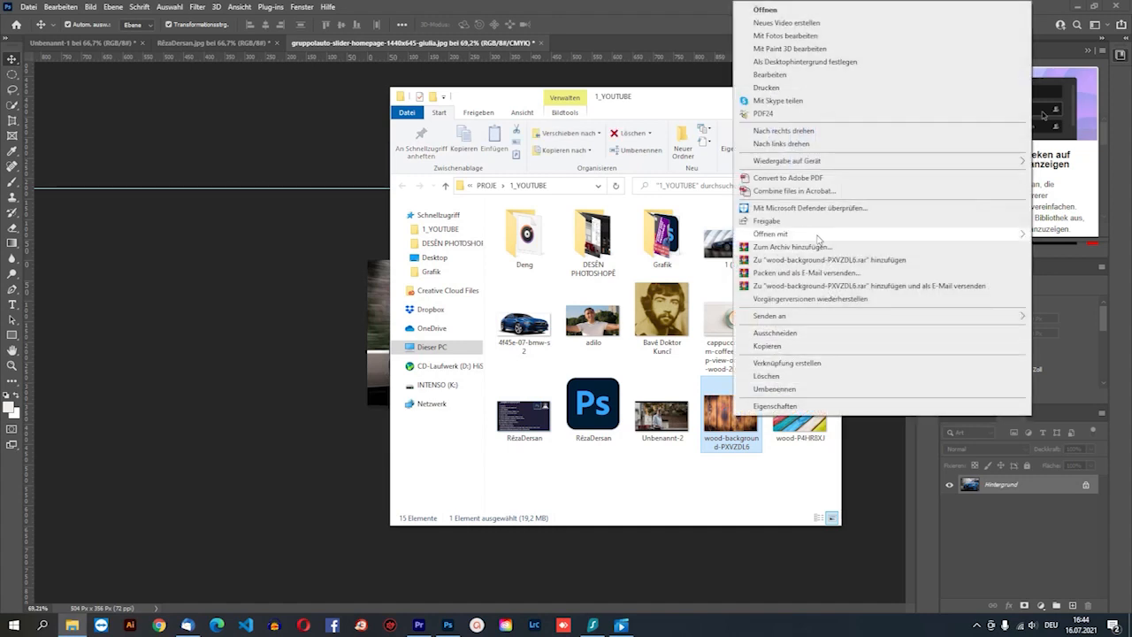
mouse_move(819, 237)
left_click(634, 248)
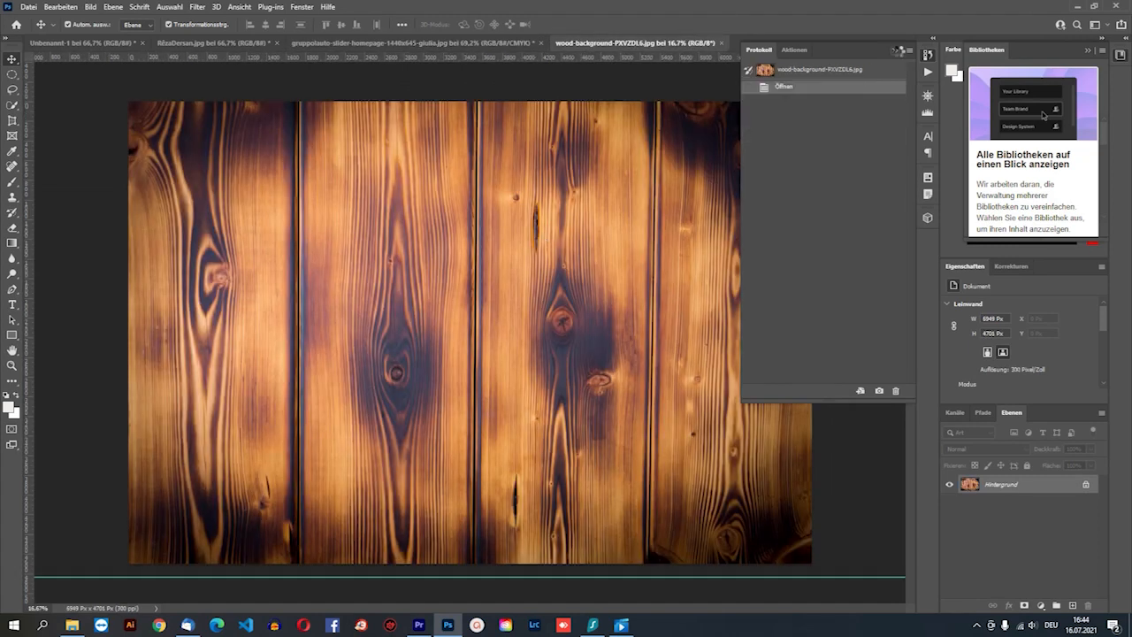
Zoom out and apply a first perspective crop to the wood with its bottom-left corner skewed inward
left_click(895, 50)
key("ctrl+minus")
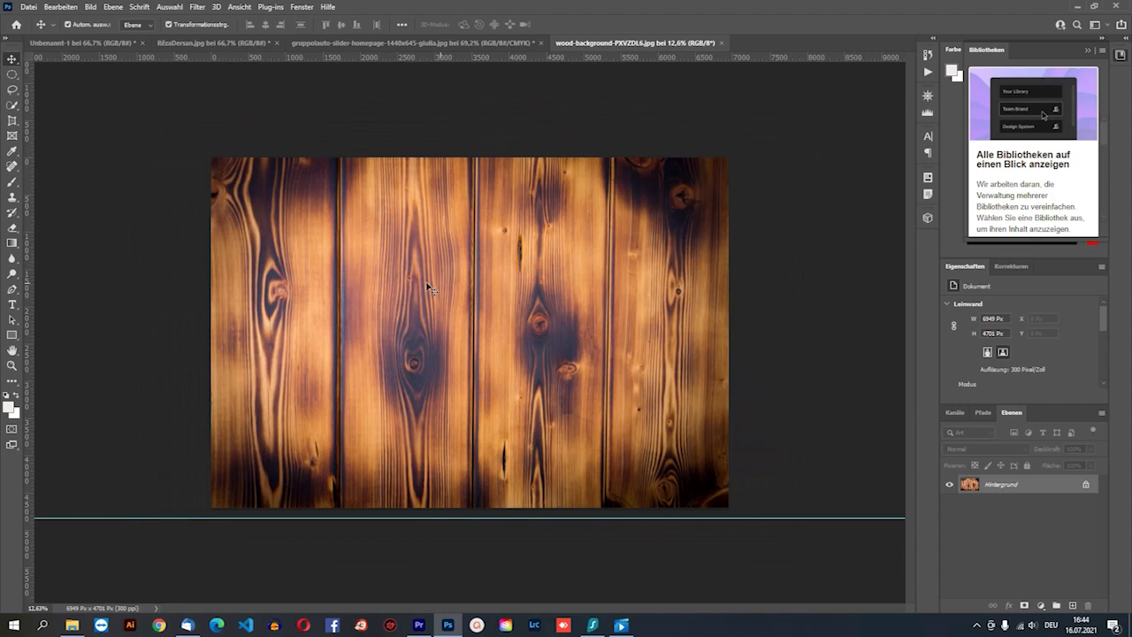
left_click(13, 120)
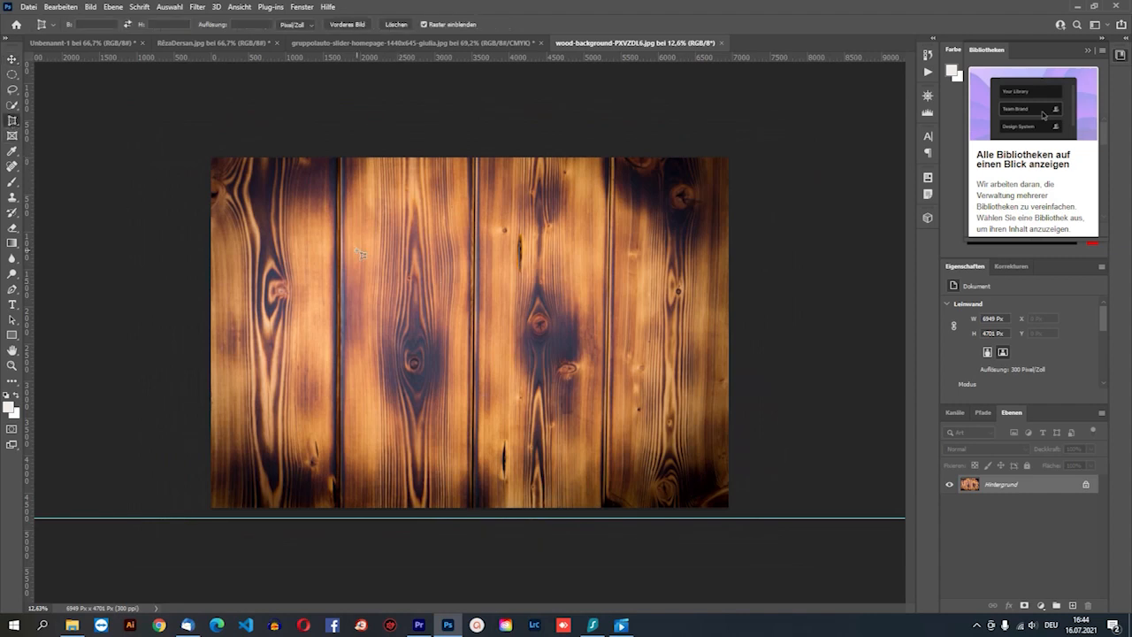
left_click_drag(212, 162, 687, 364)
left_click_drag(222, 484, 422, 457)
left_click(508, 25)
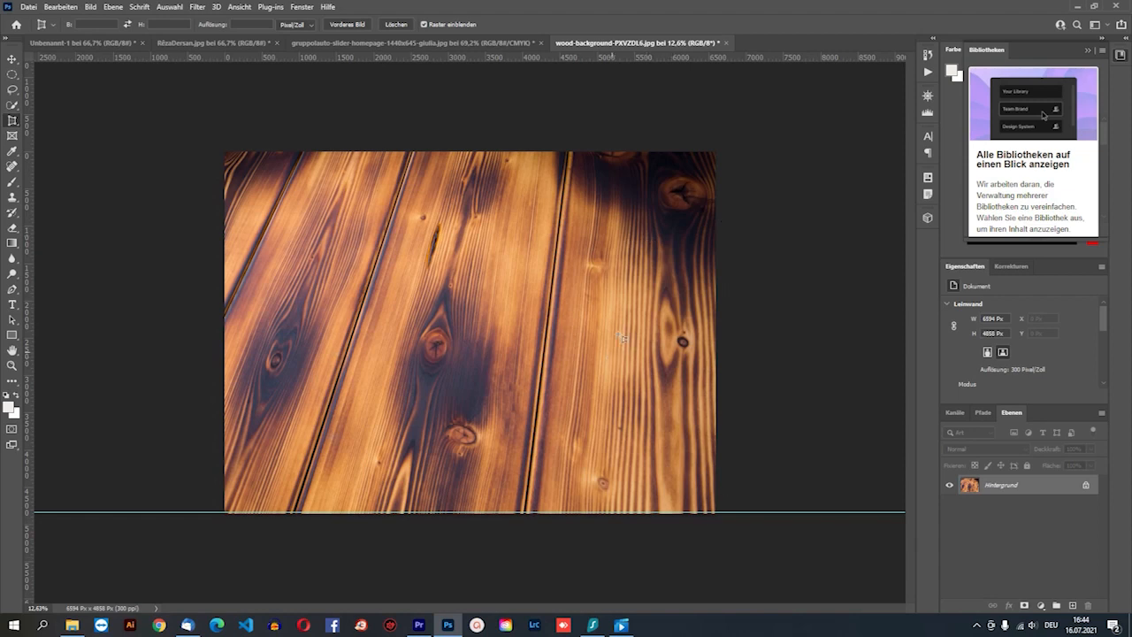
Revert to 'Öffnen' and redraw a skewed perspective frame, giving a 16160 × 30942 px wood image
left_click(927, 54)
left_click(836, 90)
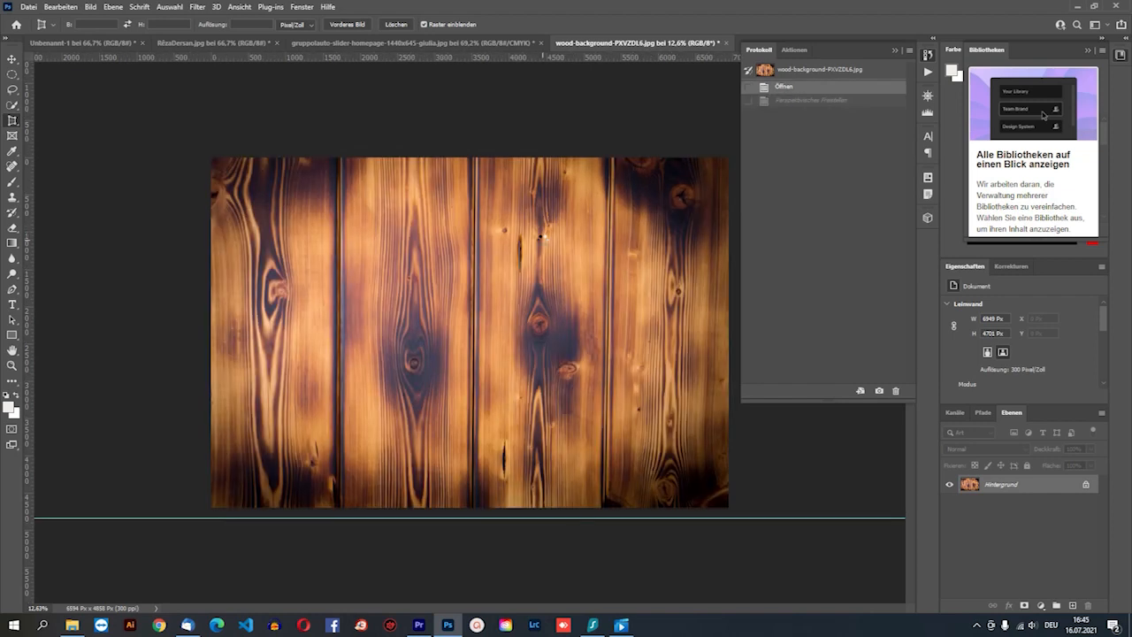
left_click_drag(222, 161, 366, 401)
left_click_drag(699, 163, 682, 252)
left_click(508, 25)
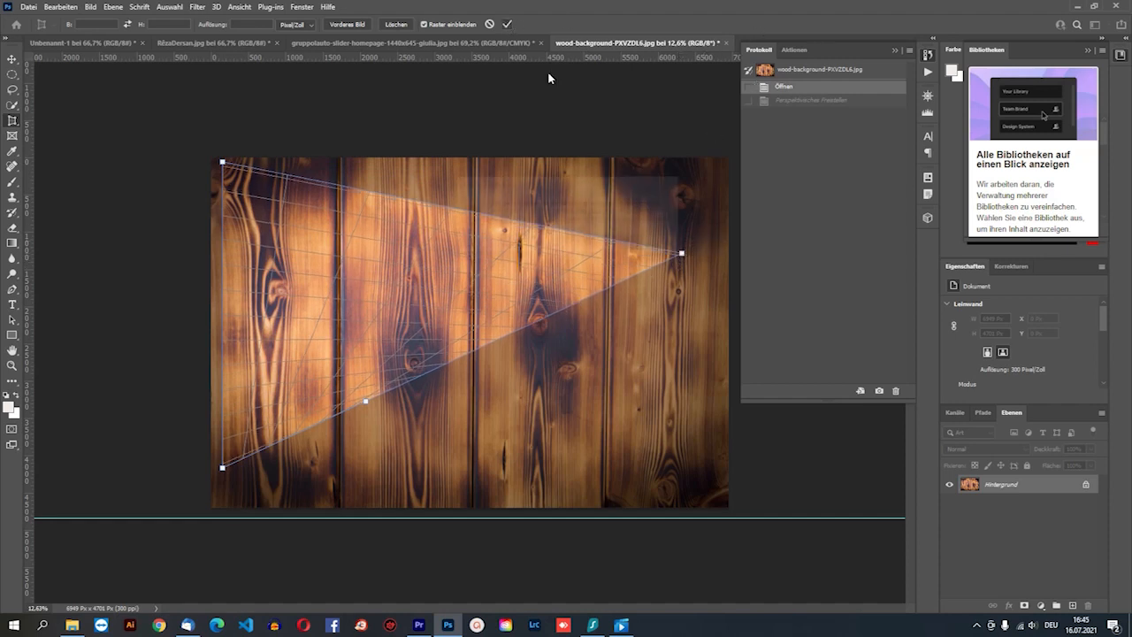
left_click(610, 242)
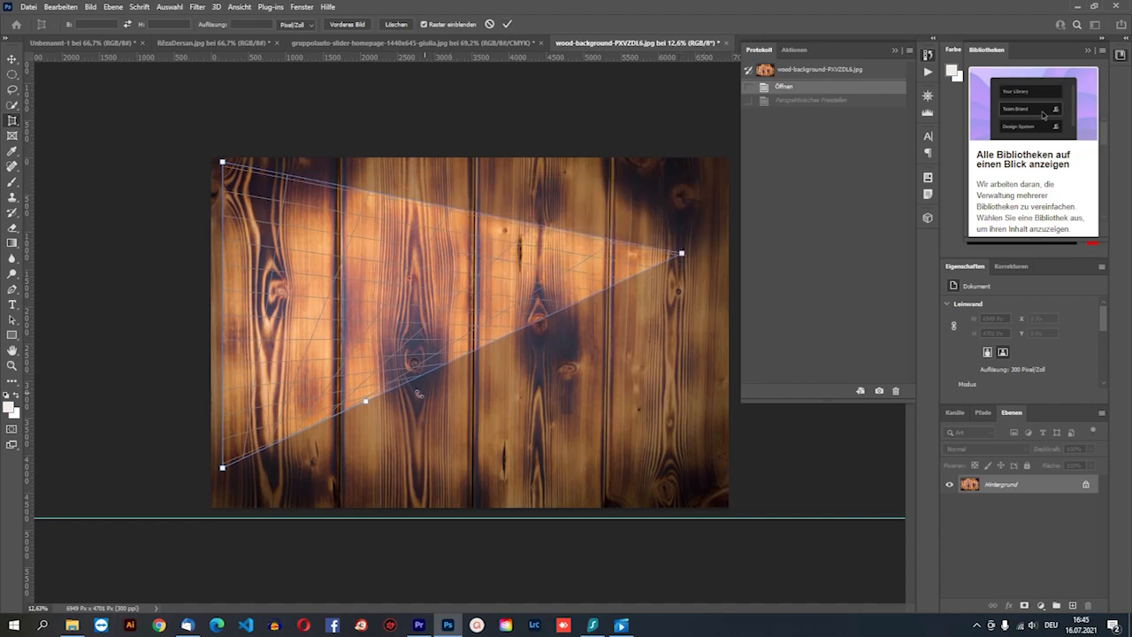
left_click_drag(365, 403, 384, 431)
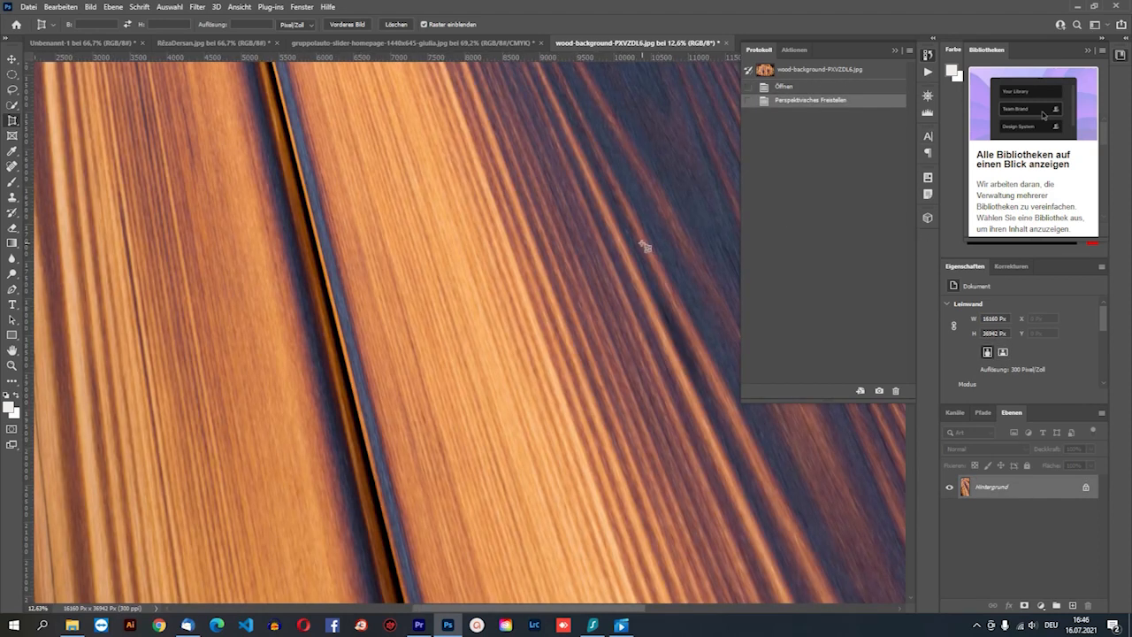
Zoom out, take the Move tool, and drag the horizontal guide above the stretched wood
scroll(645, 246, "down", 13)
scroll(471, 232, "down", 1)
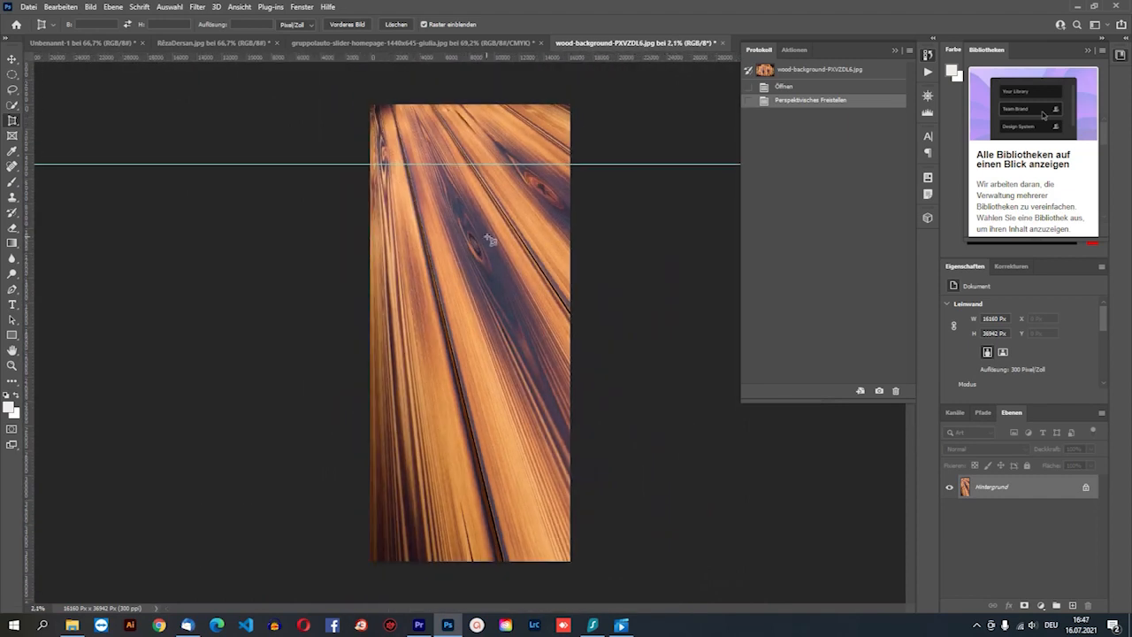
left_click(13, 59)
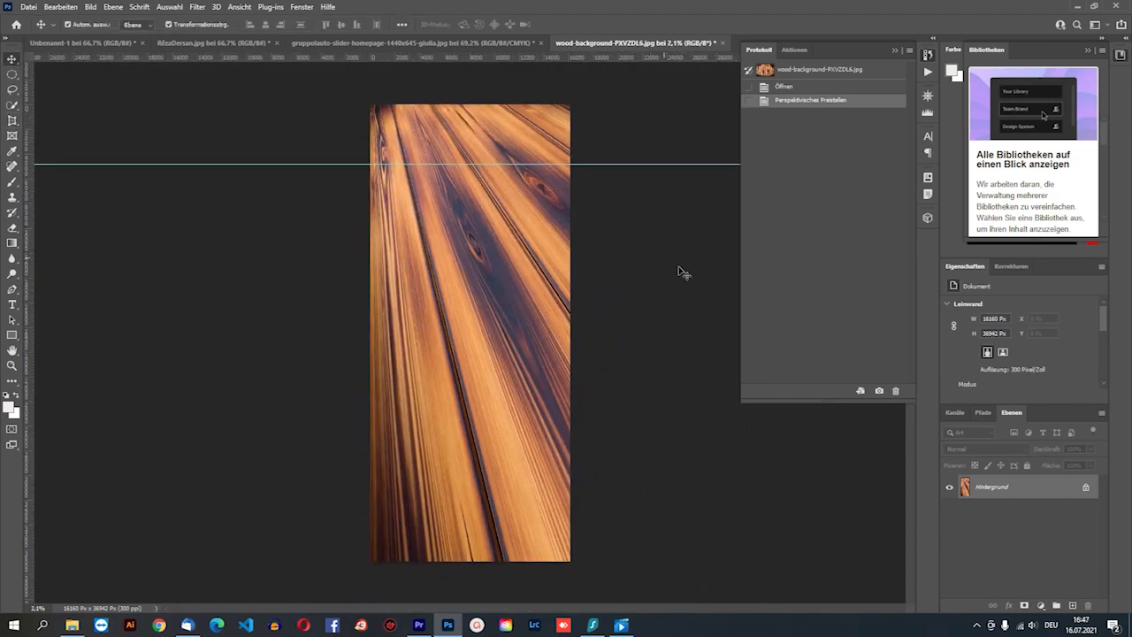
left_click_drag(539, 164, 522, 87)
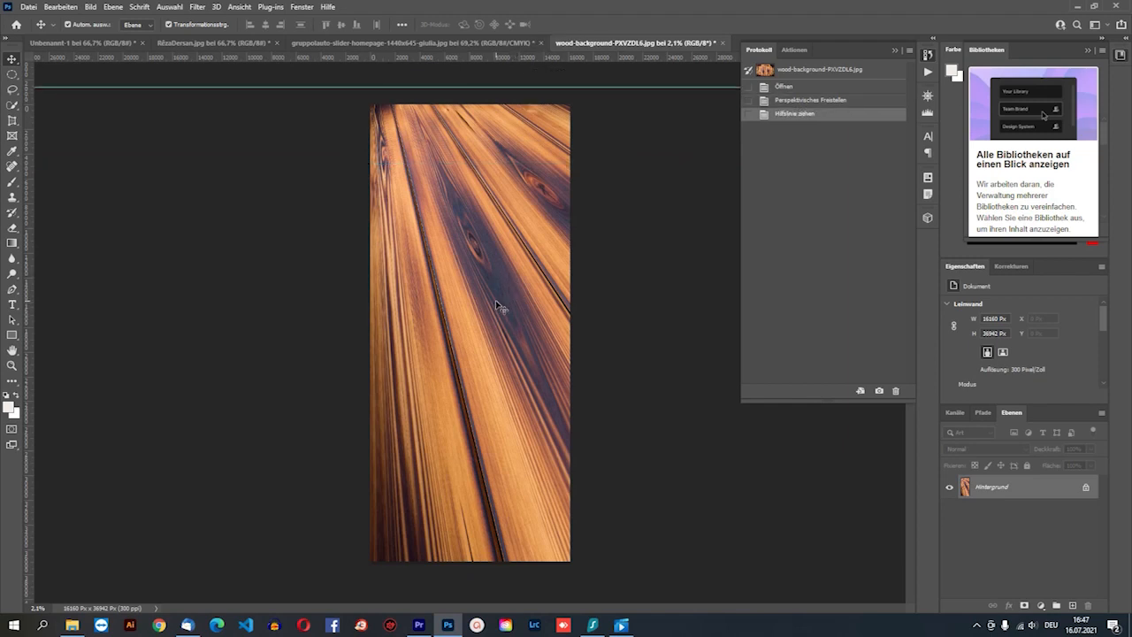
scroll(495, 305, "down", 4)
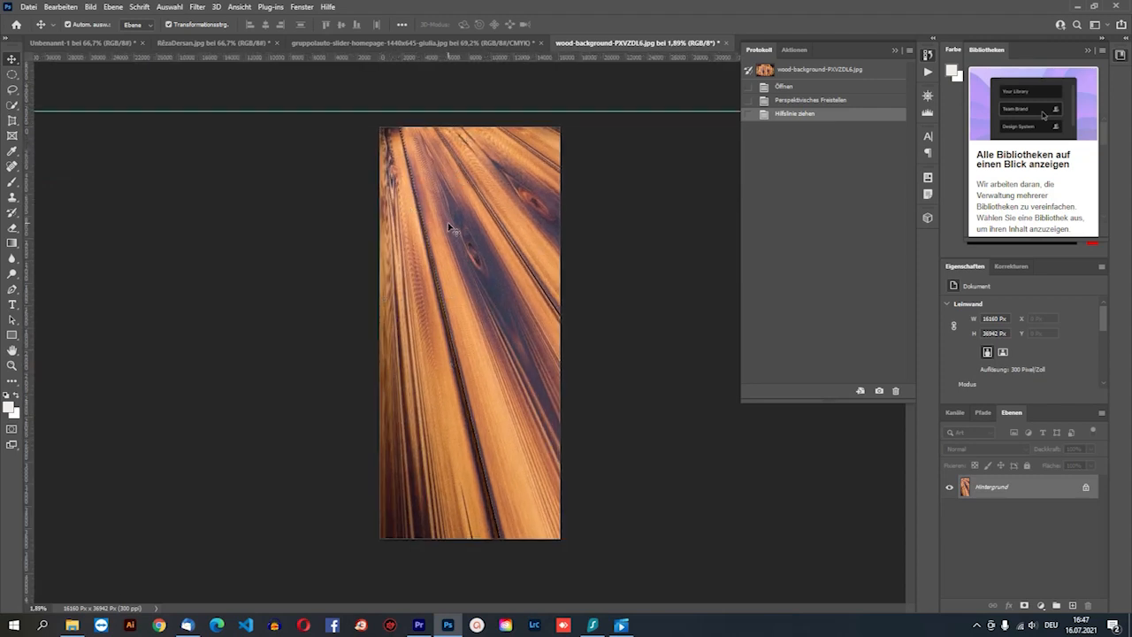
left_click(73, 625)
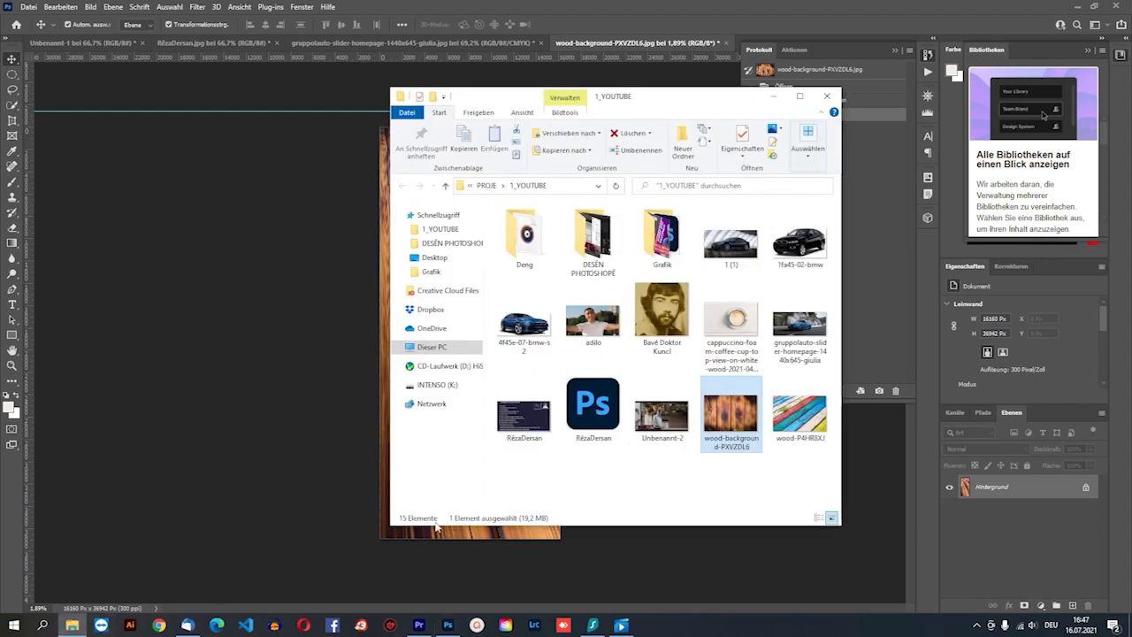
Open wood-P4HRBXJ.jpg in Photoshop through Explorer's Öffnen mit menu
right_click(788, 439)
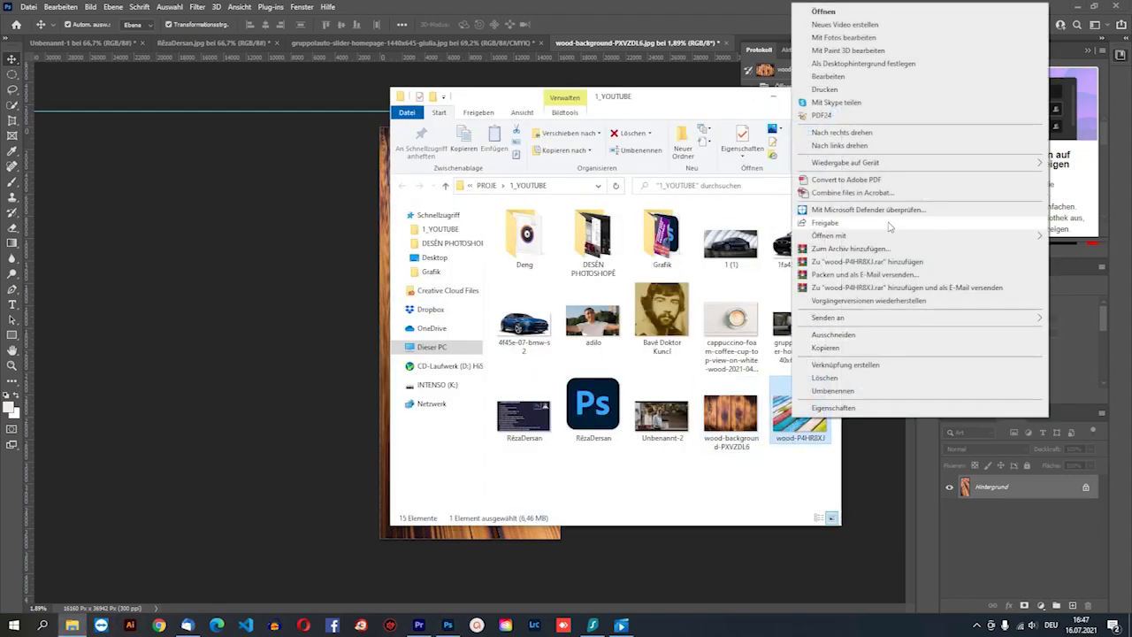
mouse_move(875, 235)
left_click(703, 254)
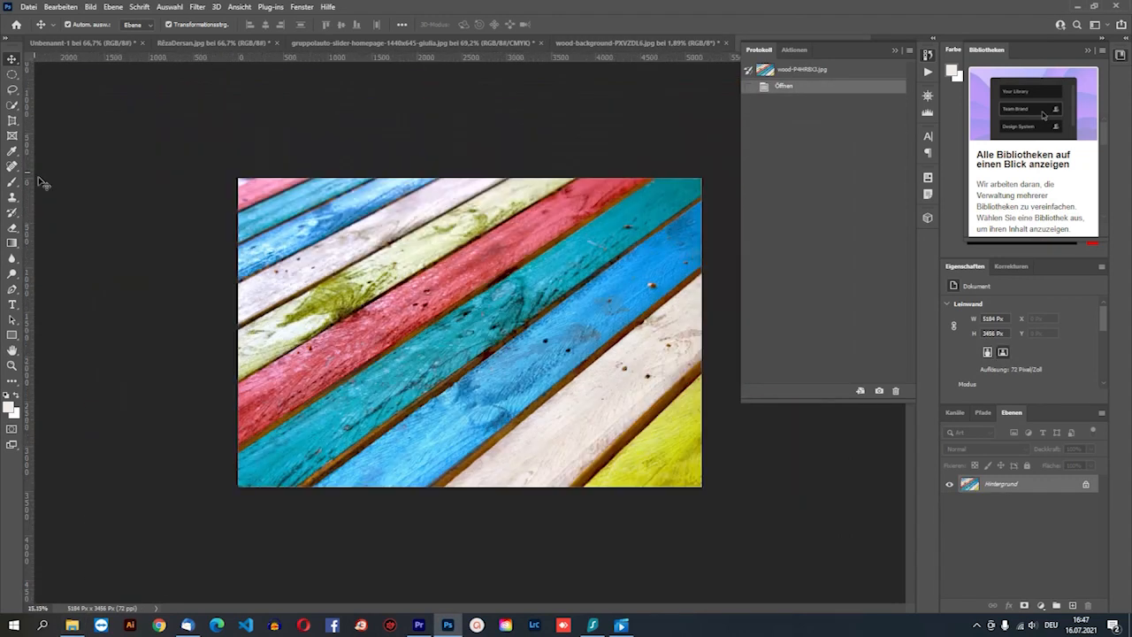
Perspective-crop the planks with both right corners skewed, giving a 7216 × 7130 px close-up
left_click(12, 120)
left_click_drag(299, 224, 623, 449)
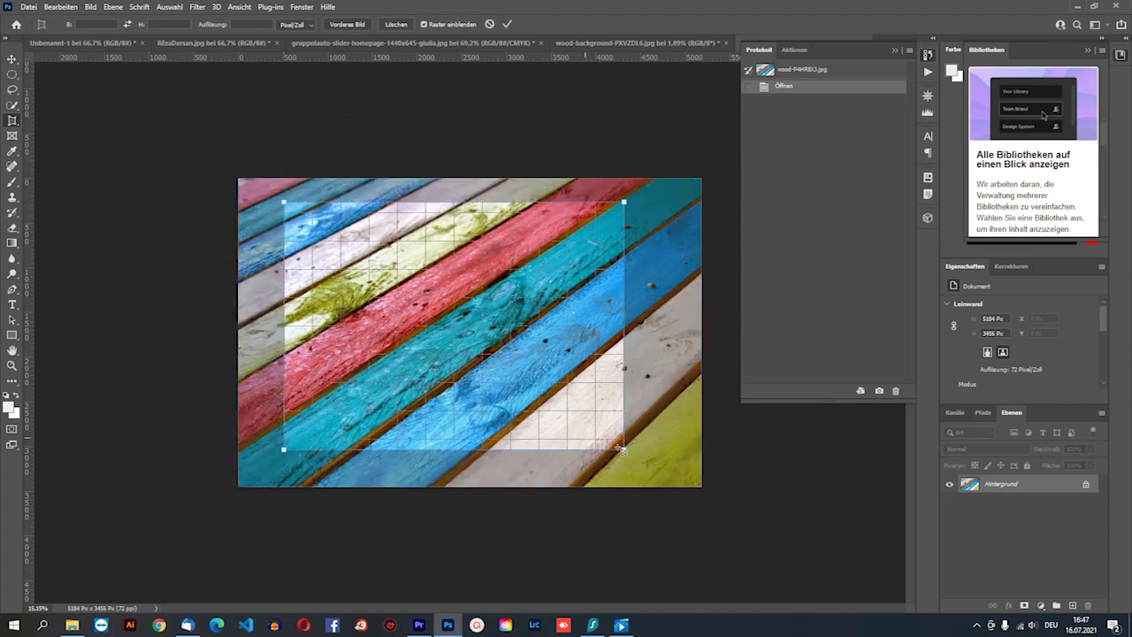
left_click_drag(555, 405, 526, 415)
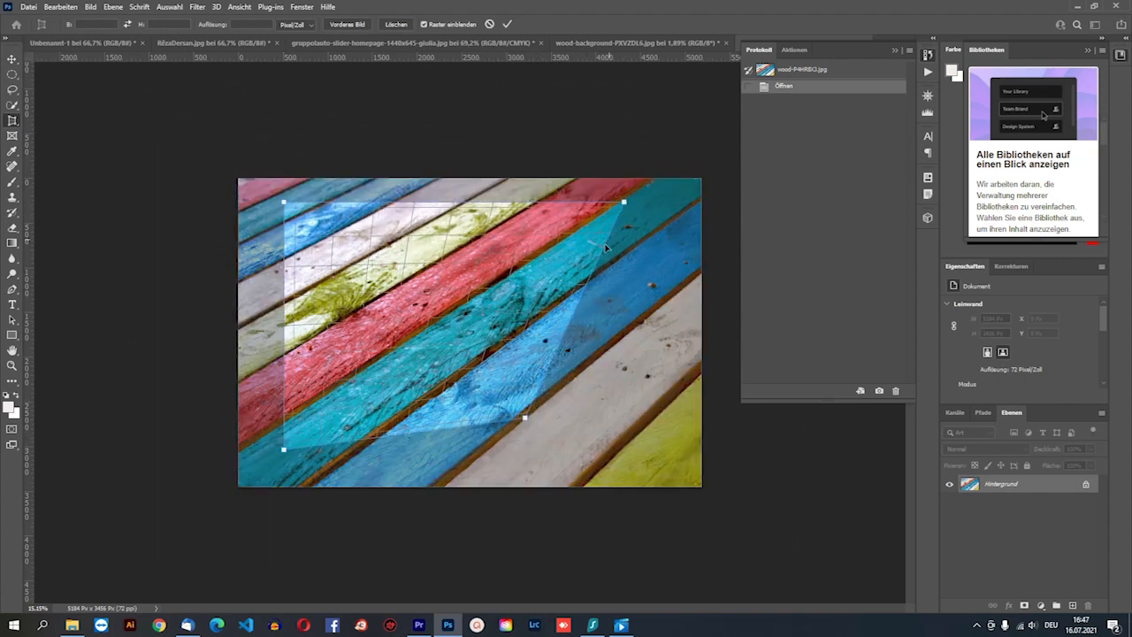
left_click_drag(624, 203, 677, 252)
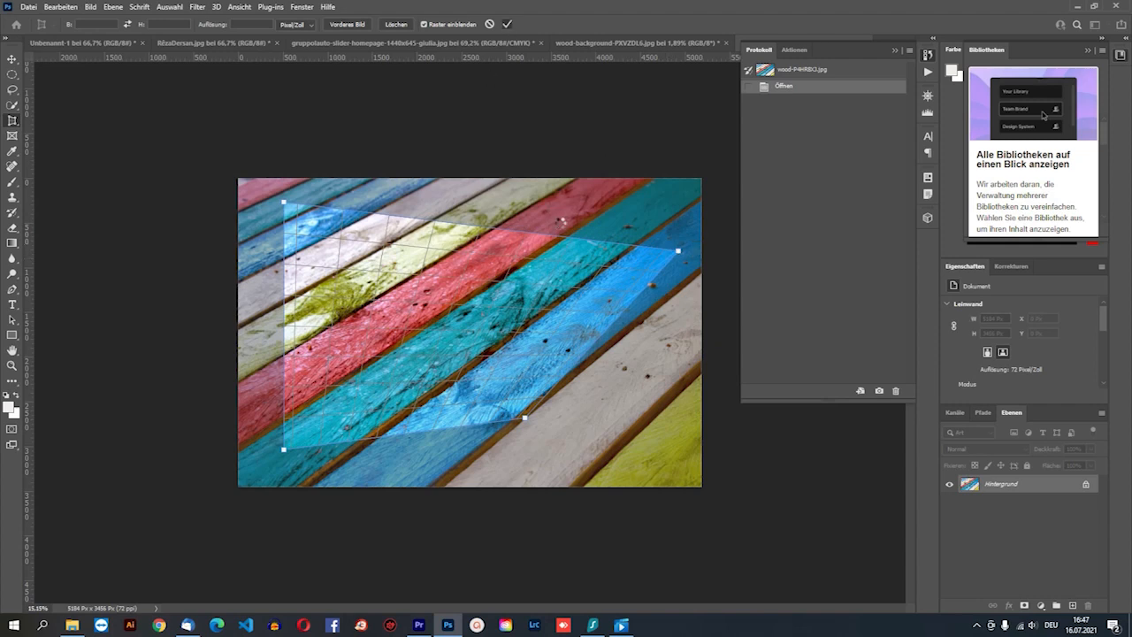
key("Return")
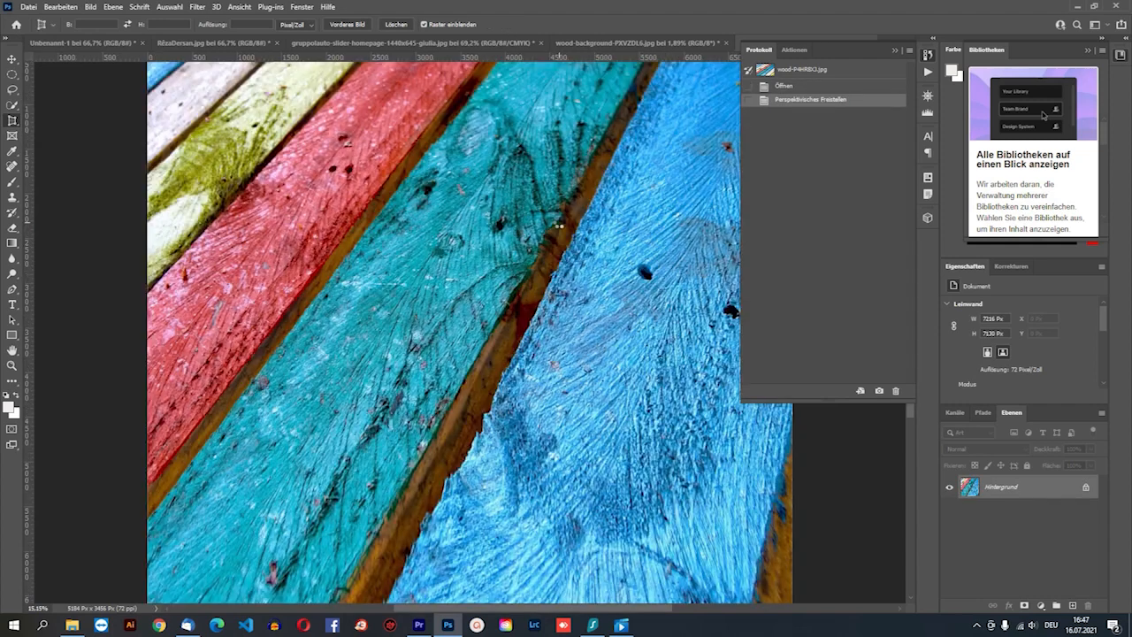
scroll(612, 202, "down", 5)
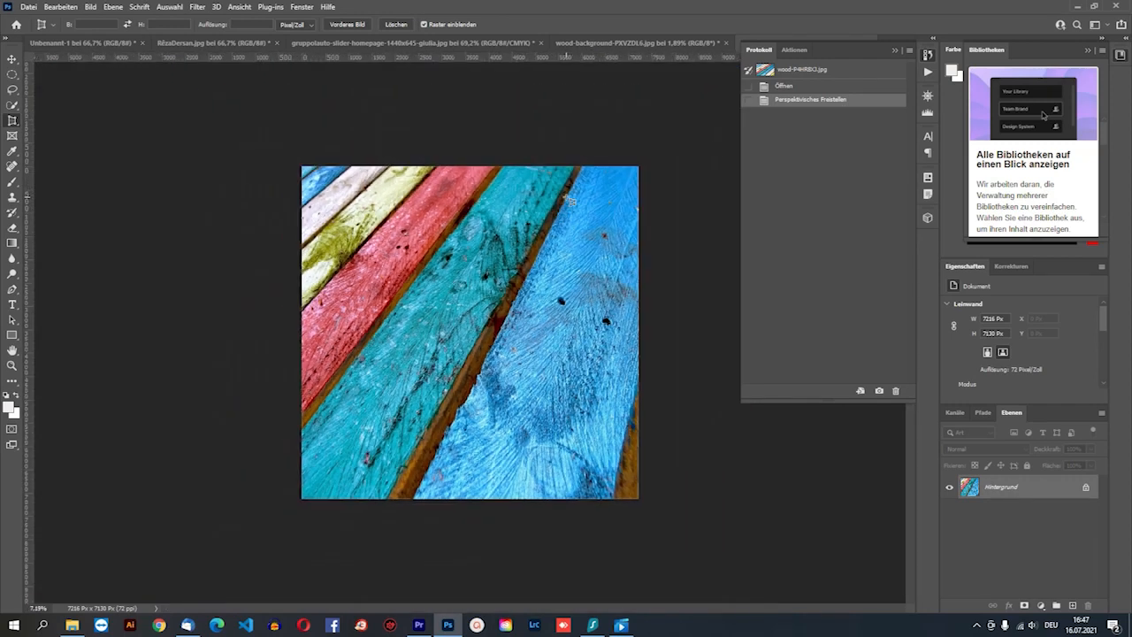
scroll(545, 215, "down", 1)
key("v")
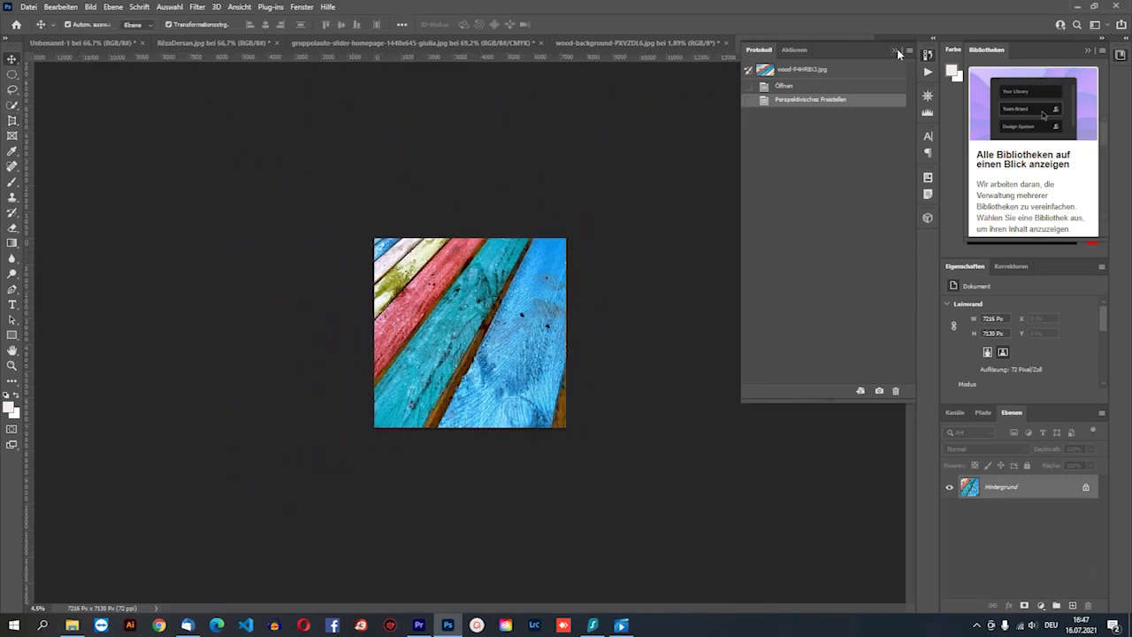
left_click(908, 43)
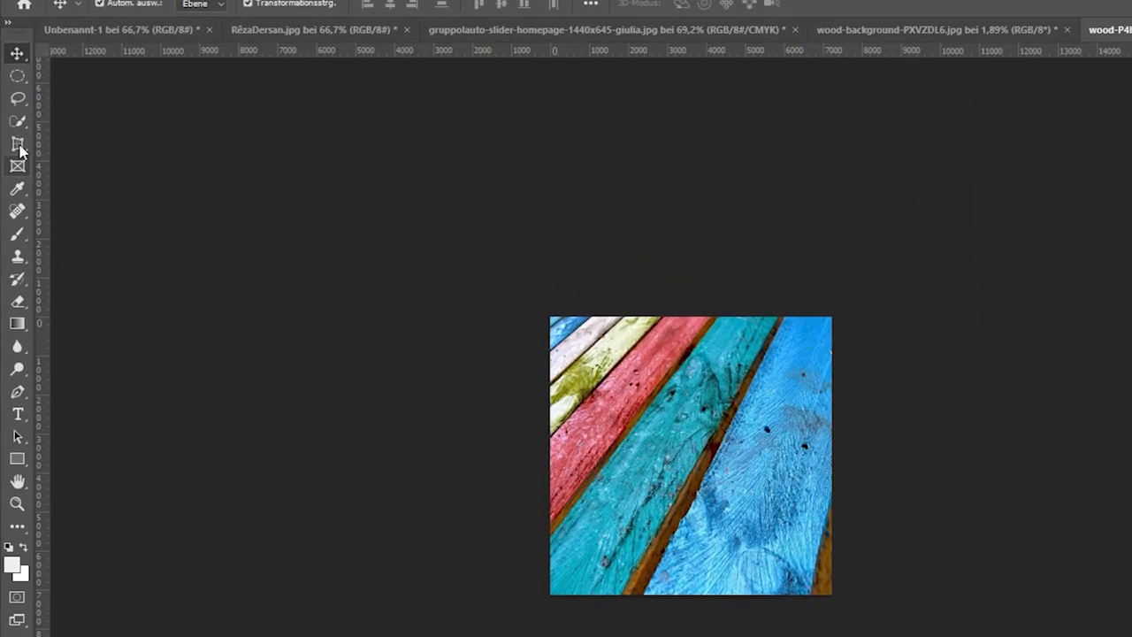
right_click(19, 147)
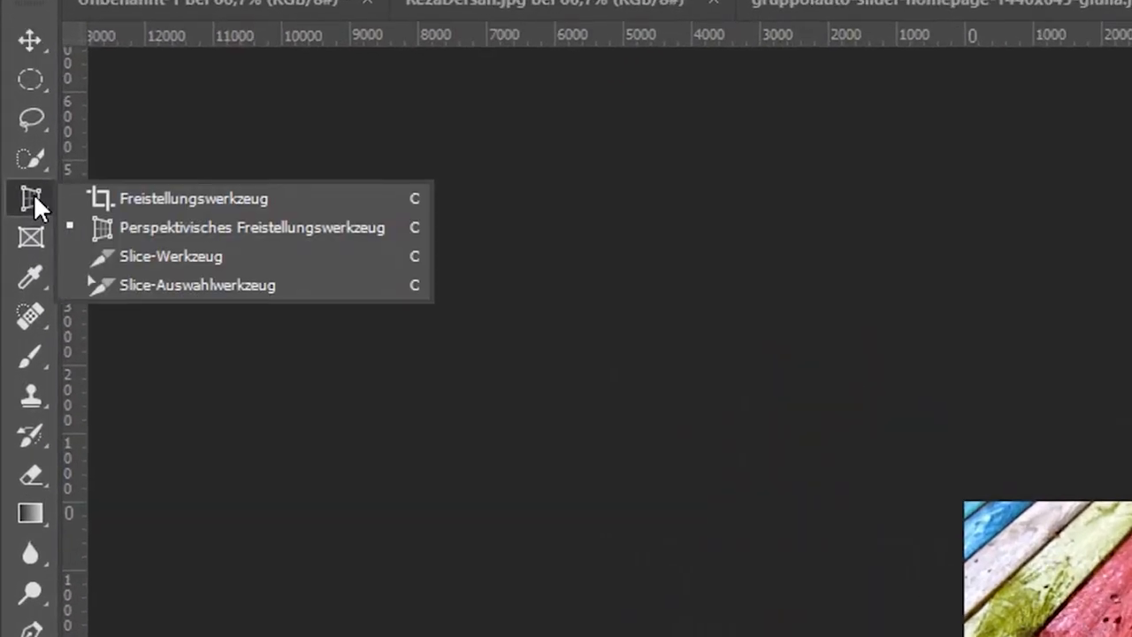
Use the Slice tool to cut the planks image into slices, including one across the middle
left_click(61, 176)
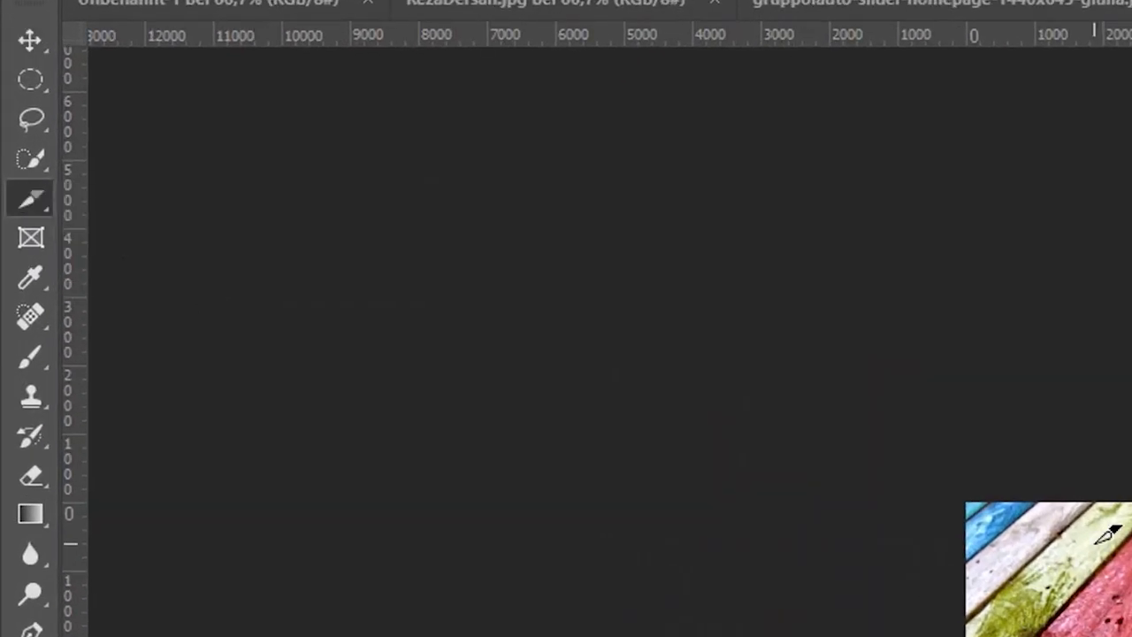
left_click_drag(1094, 542, 1131, 635)
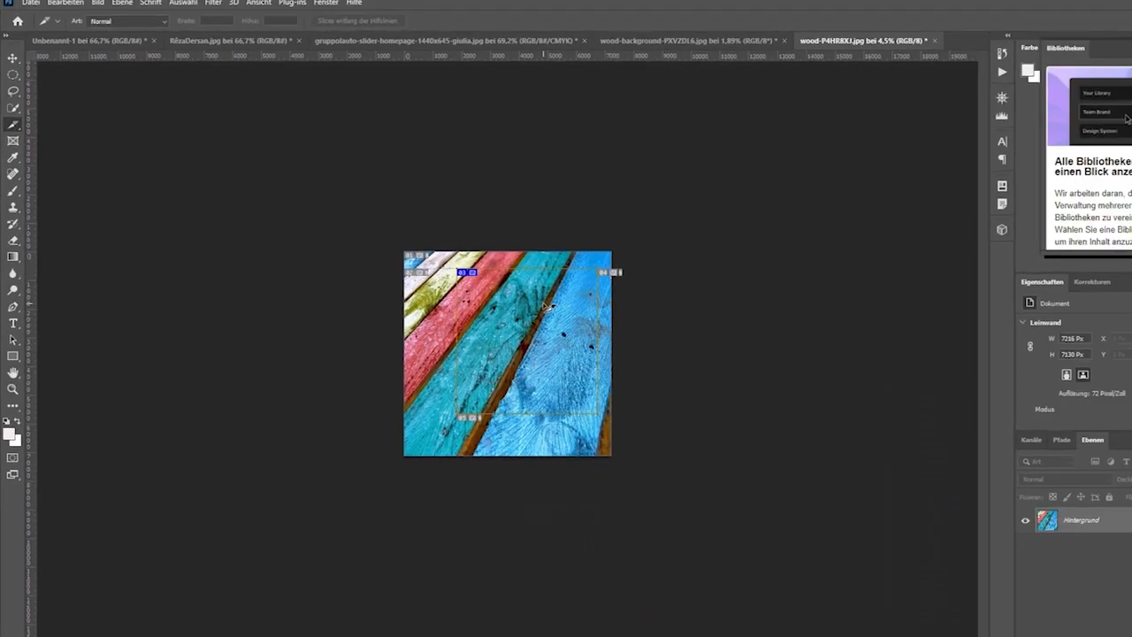
scroll(1094, 539, "up", 3)
scroll(422, 250, "up", 2)
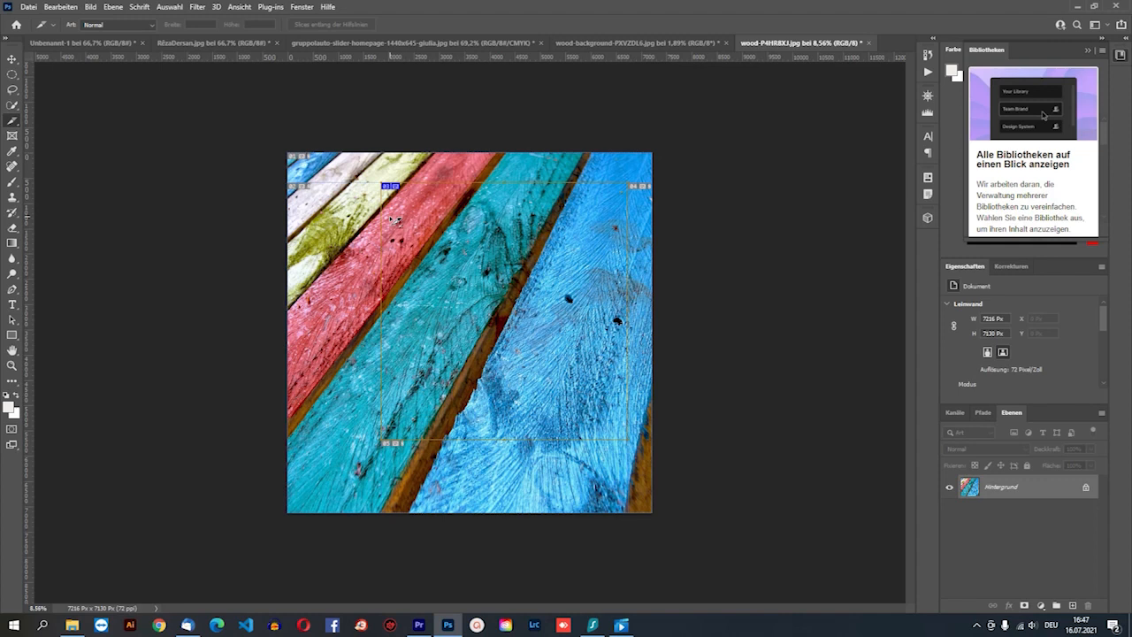
scroll(382, 224, "up", 2)
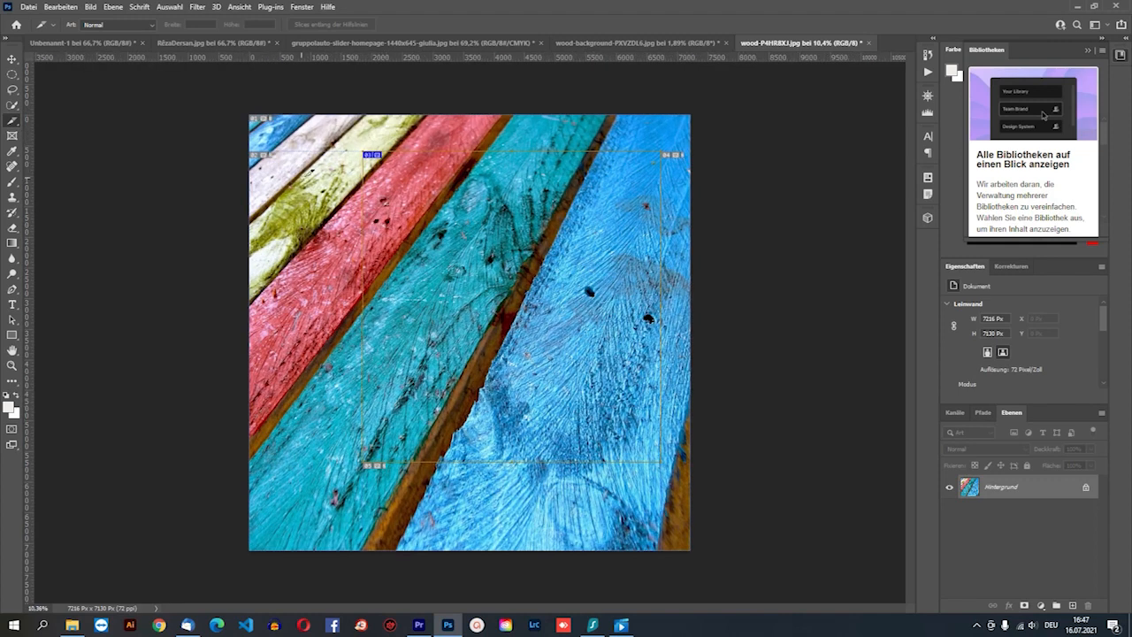
left_click_drag(294, 174, 547, 412)
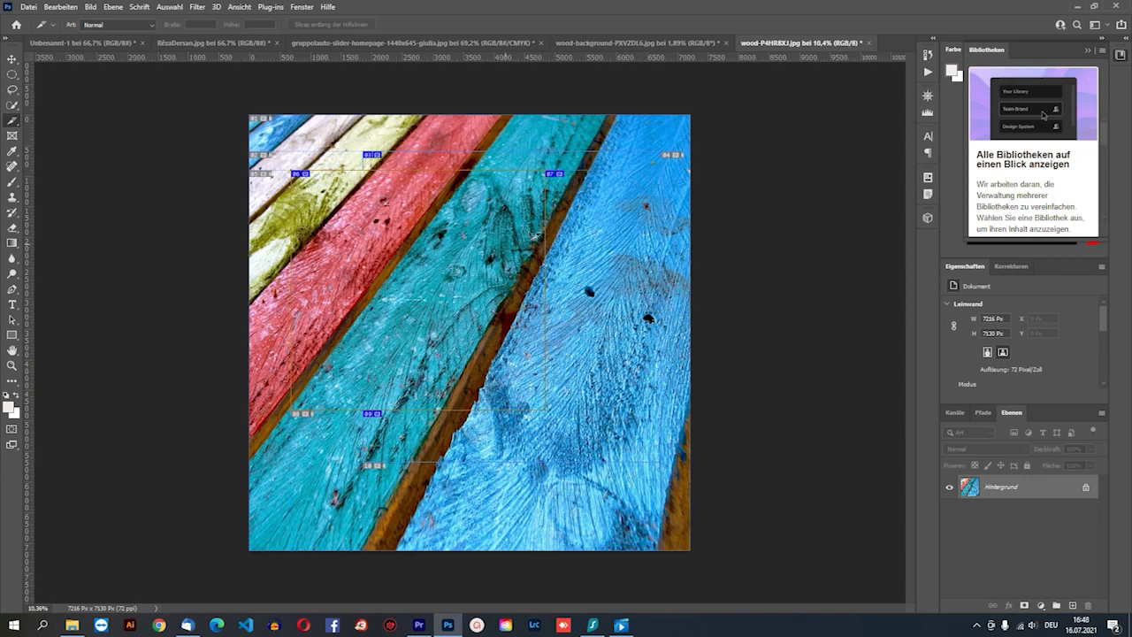
left_click(13, 60)
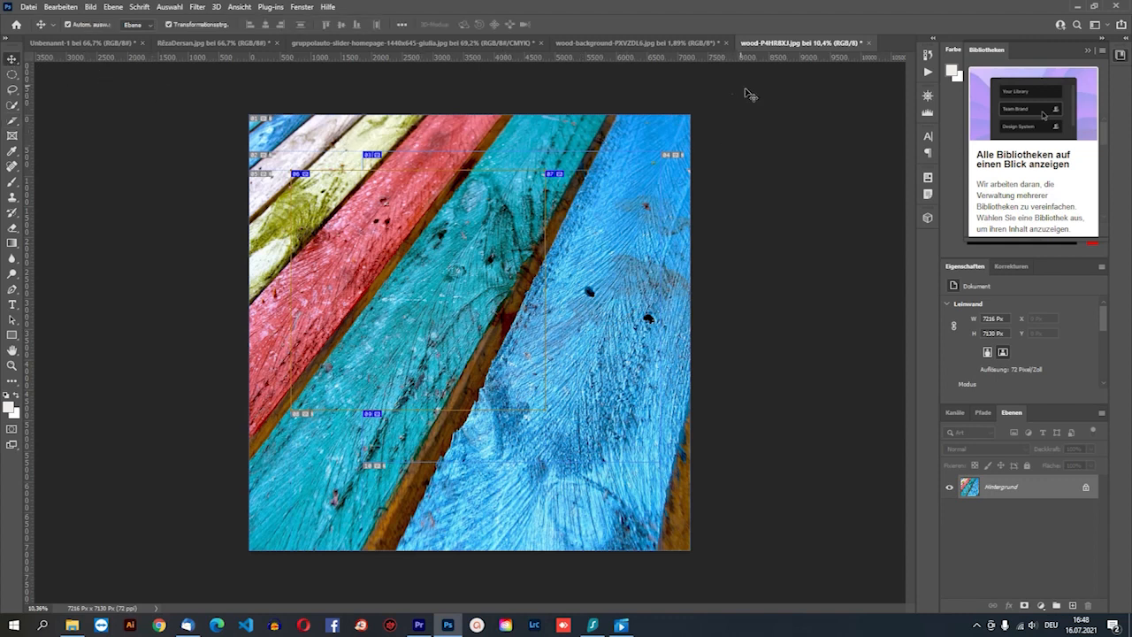
Bring up the crop and slice tool choices and dismiss them without changing tools
left_click(12, 124)
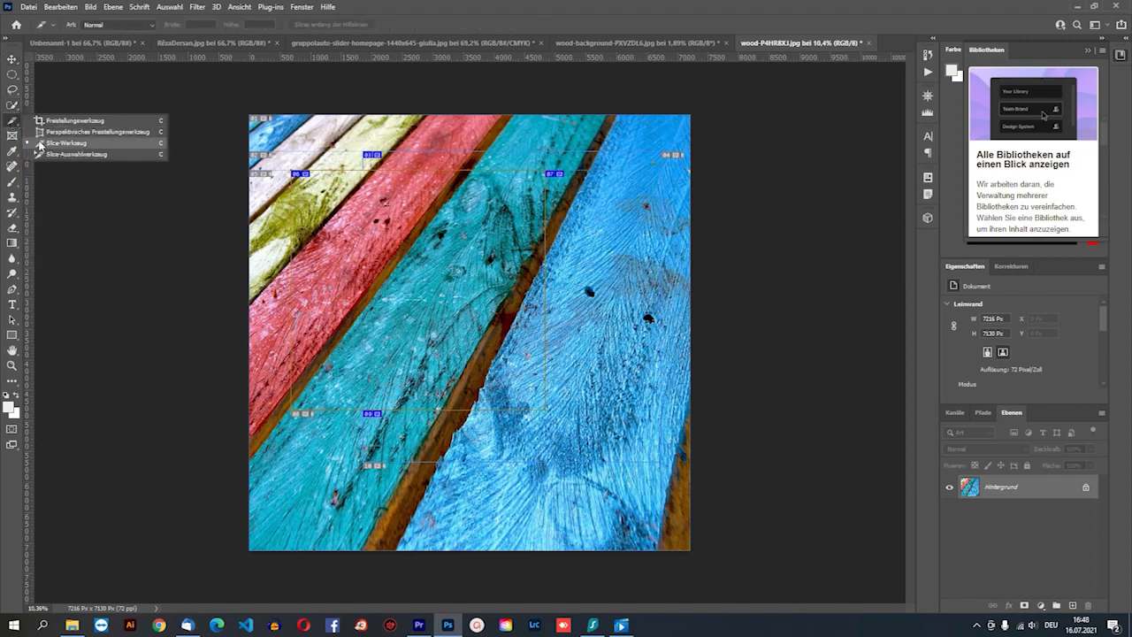
left_click(467, 131)
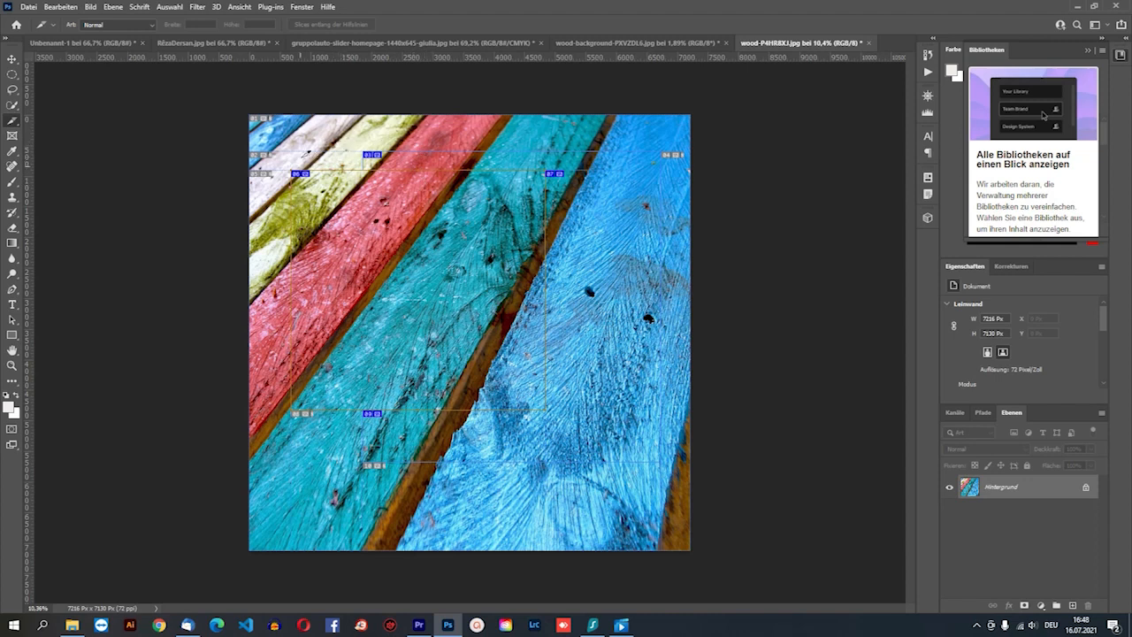
right_click(16, 124)
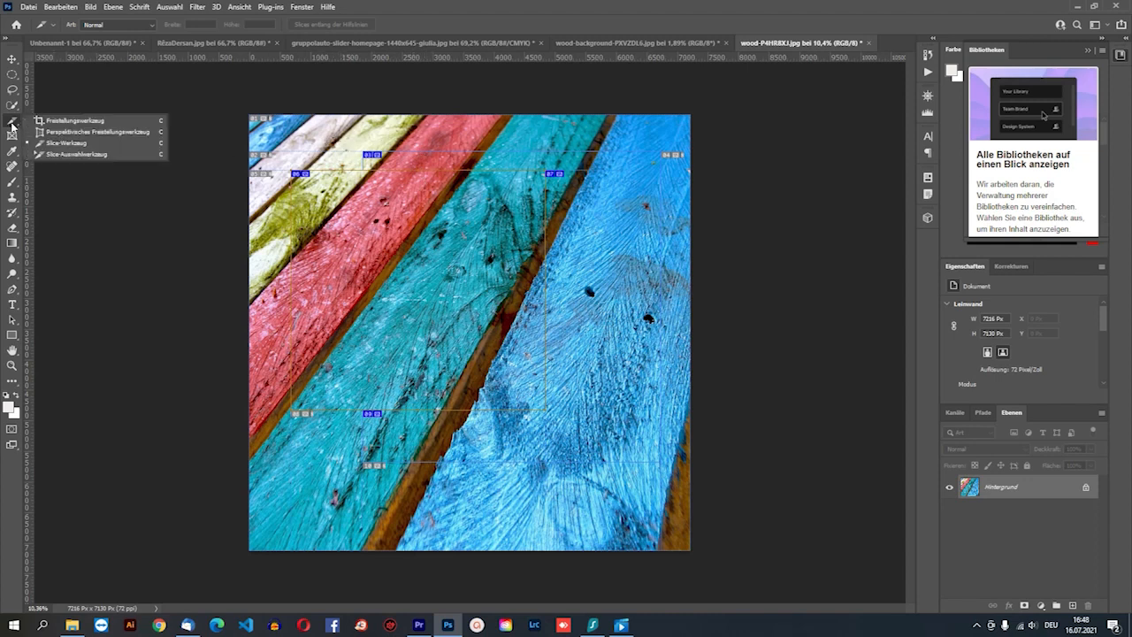
left_click(13, 125)
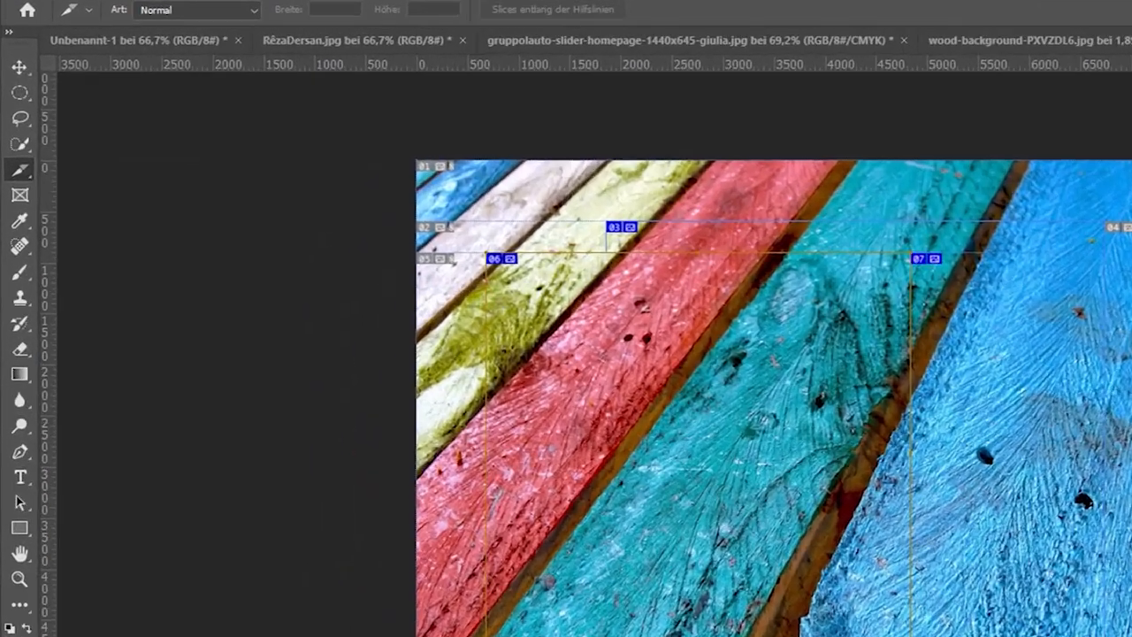
Close the colourful planks and brown wood documents, discarding changes, then pick the Move tool
key("ctrl+w")
left_click(967, 373)
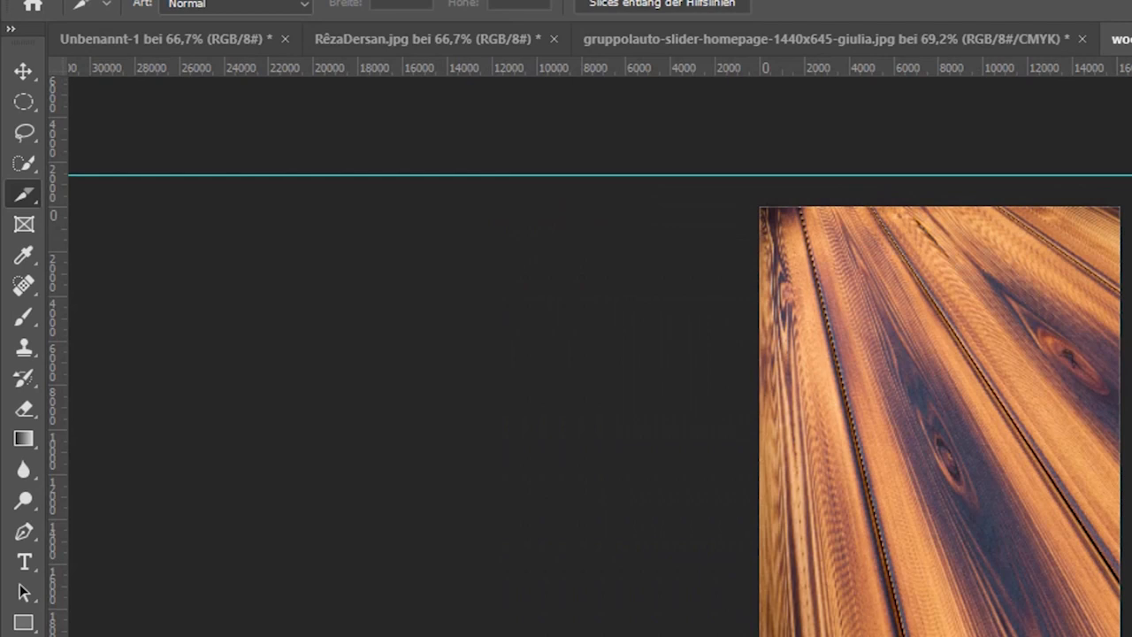
key("ctrl+w")
left_click(1123, 455)
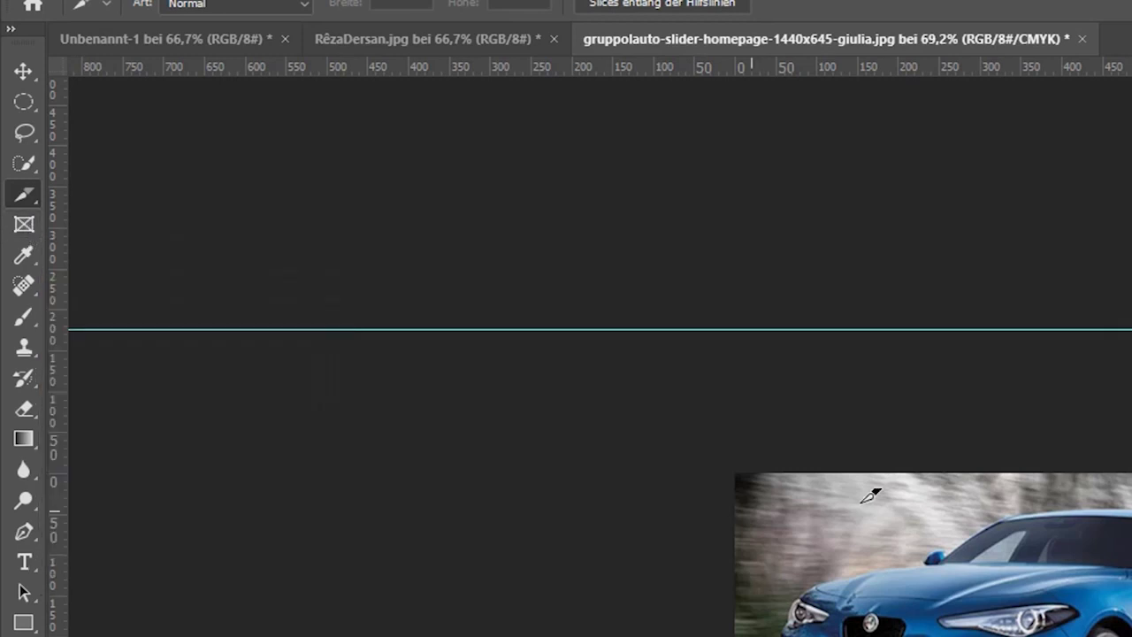
left_click(25, 69)
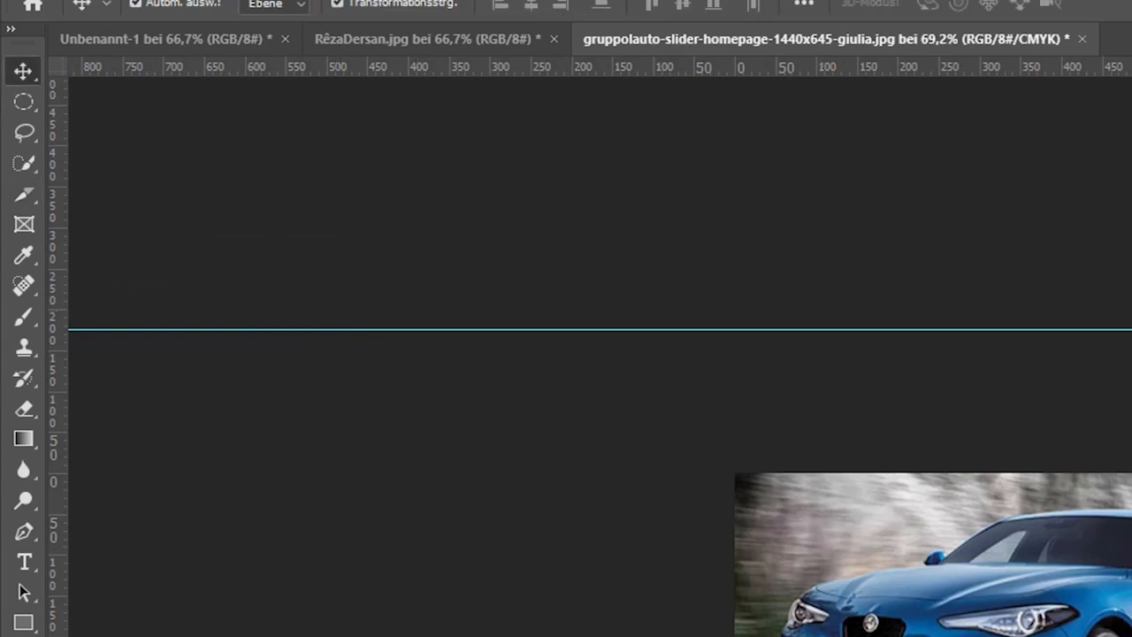
Open the DESÊN PHOTOSHOPÊ folder and view its files as extra-large icons
left_click(73, 625)
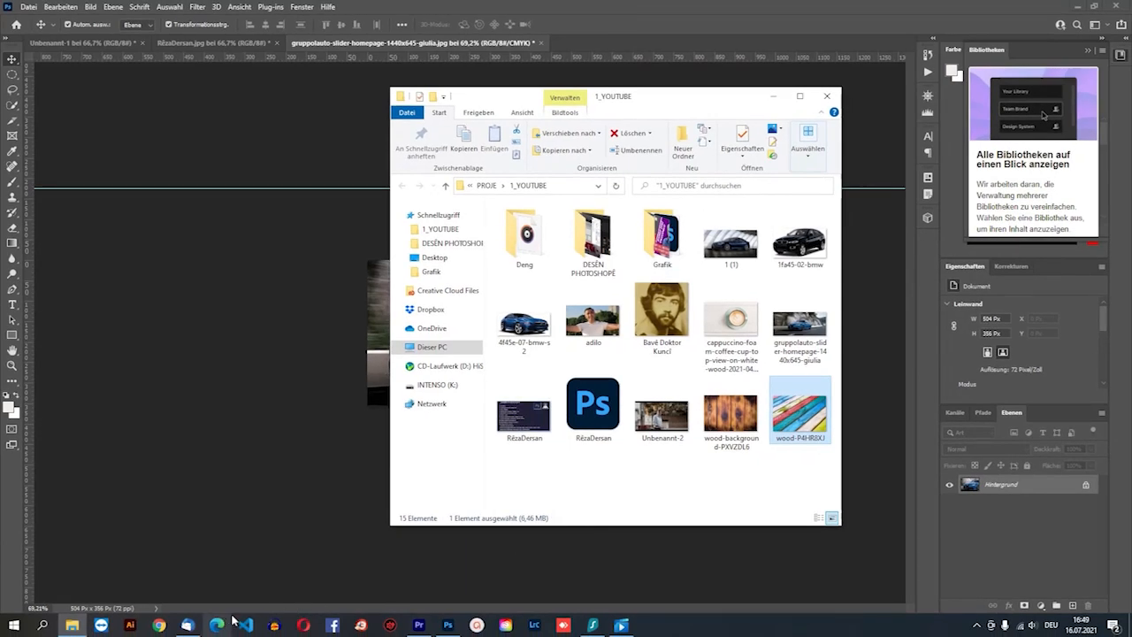
double_click(593, 241)
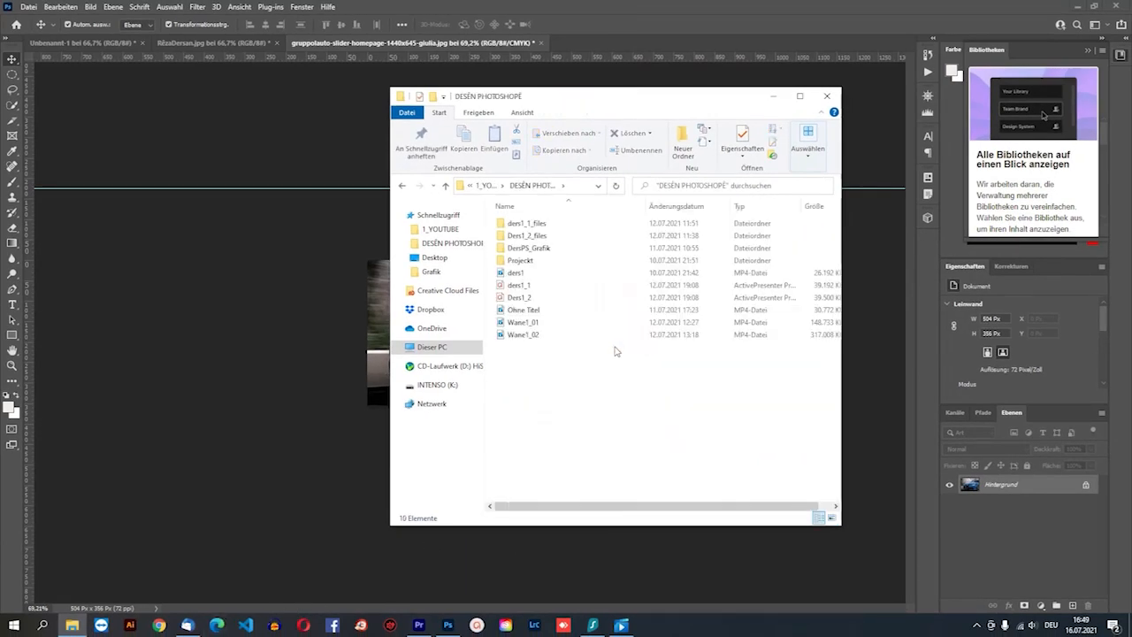
right_click(564, 368)
mouse_move(607, 375)
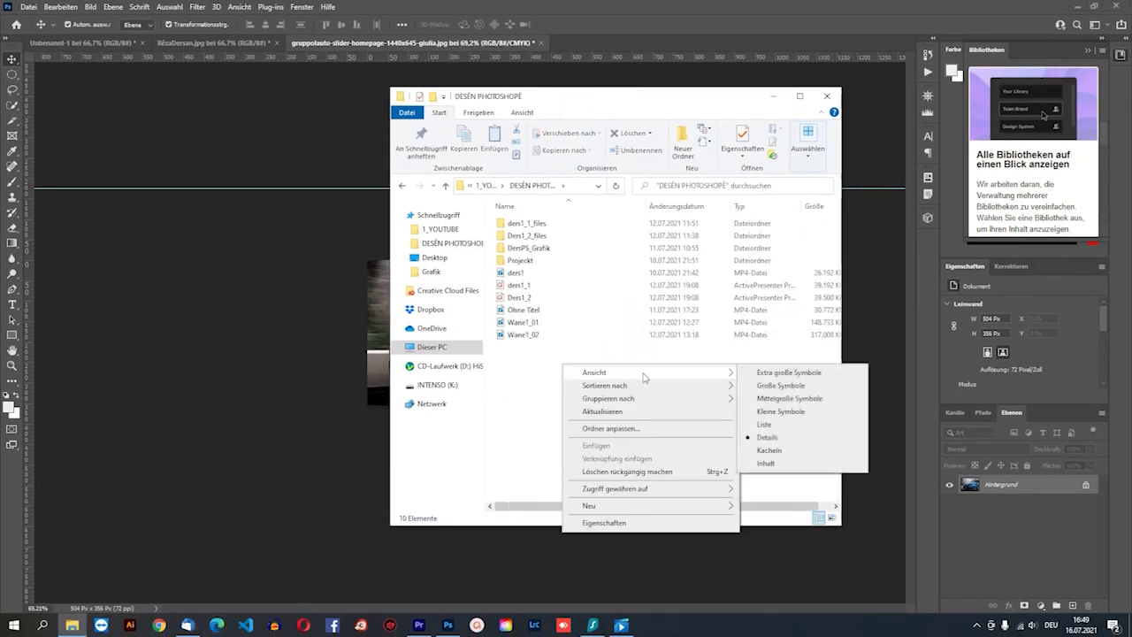
left_click(775, 376)
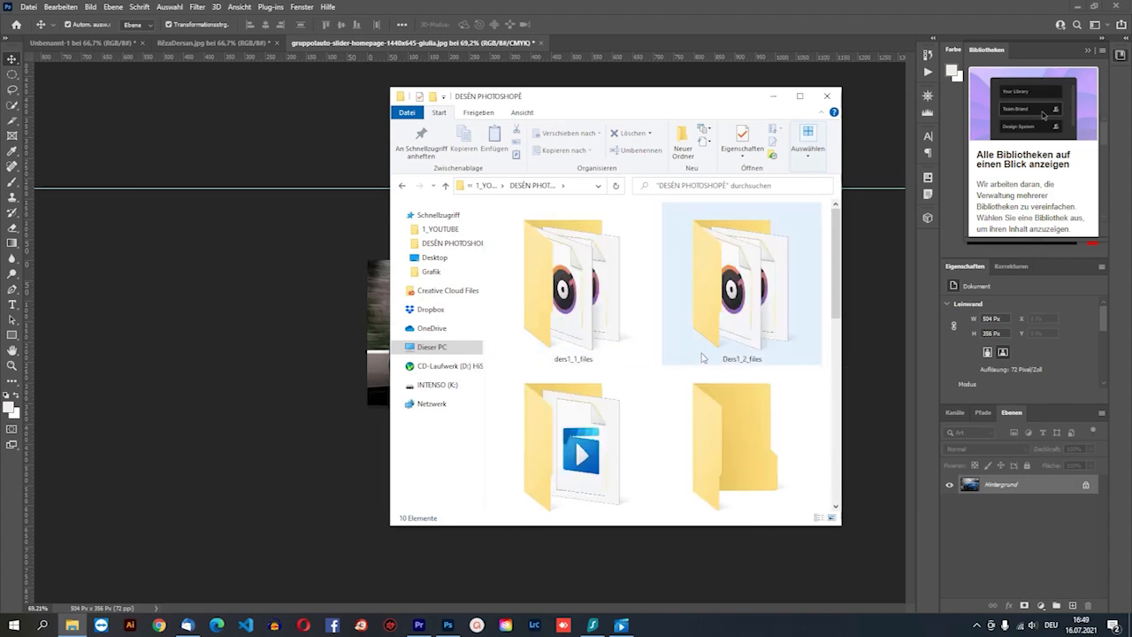
scroll(704, 366, "down", 3)
scroll(705, 366, "down", 3)
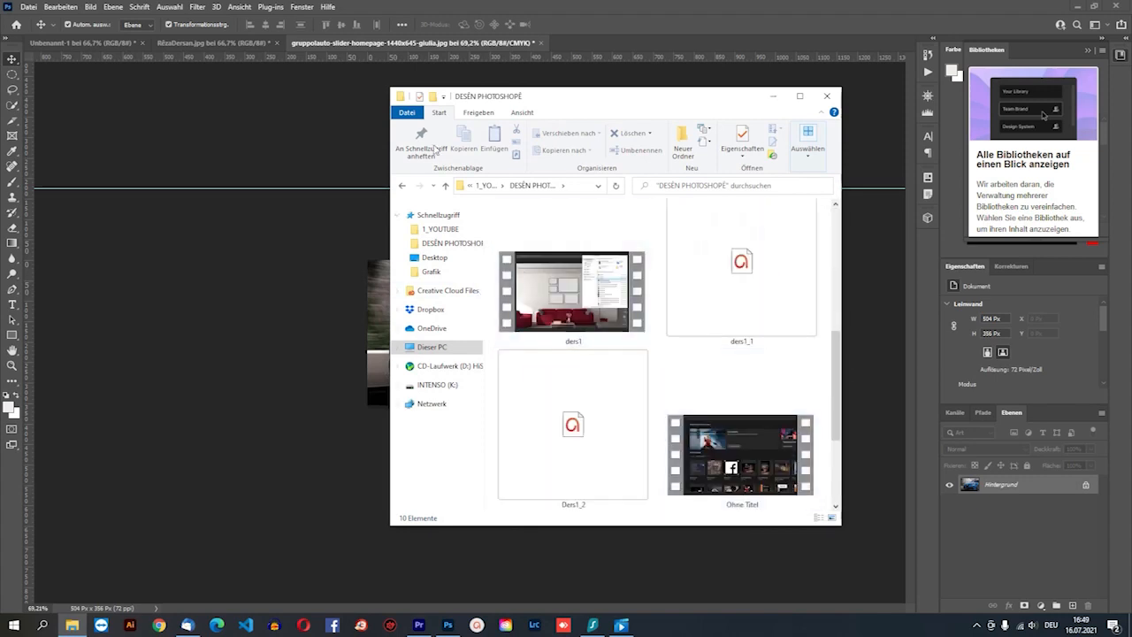
Go back to the 1_YOUTUBE folder and minimise File Explorer
left_click(403, 187)
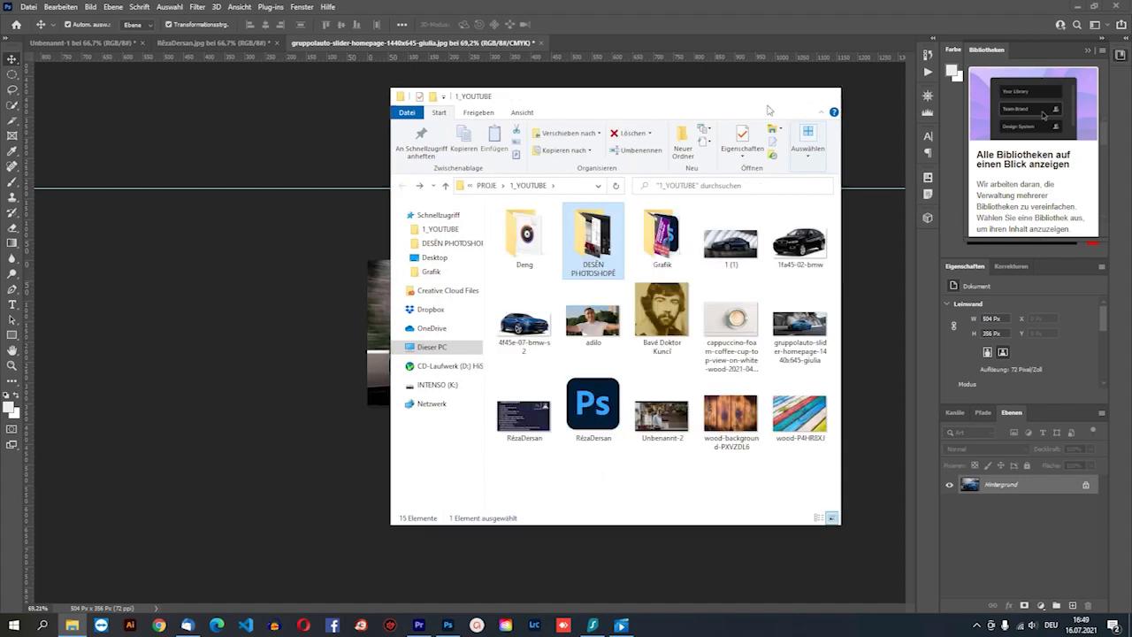
left_click(773, 96)
left_click(164, 630)
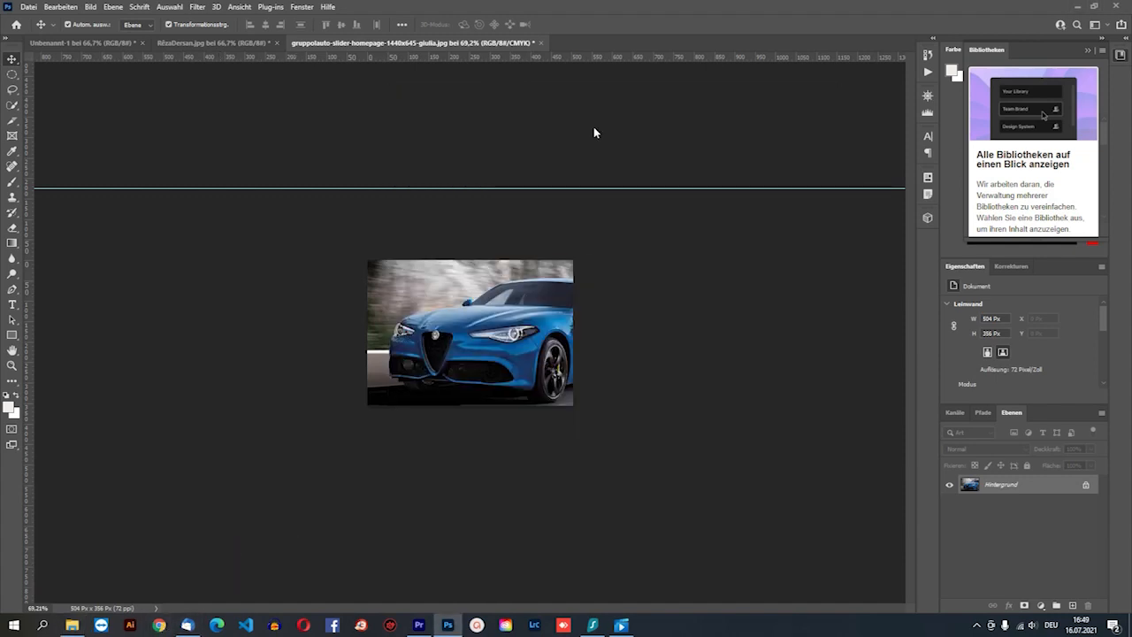
Go to envato.com and open Envato Elements from the products list
left_click(404, 32)
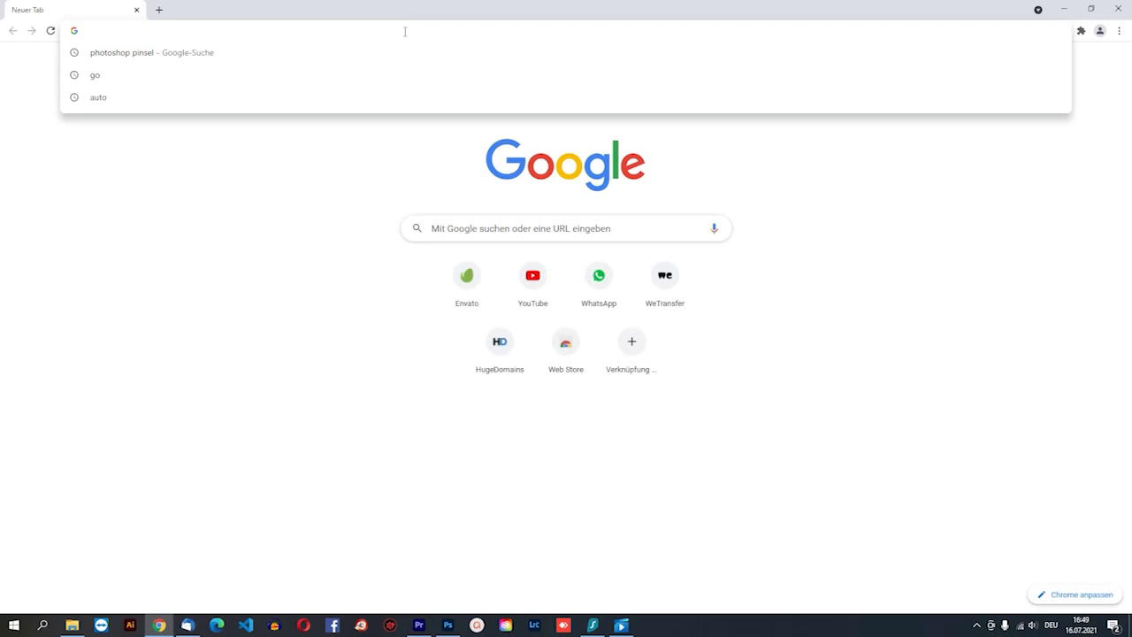
type("e")
key("Return")
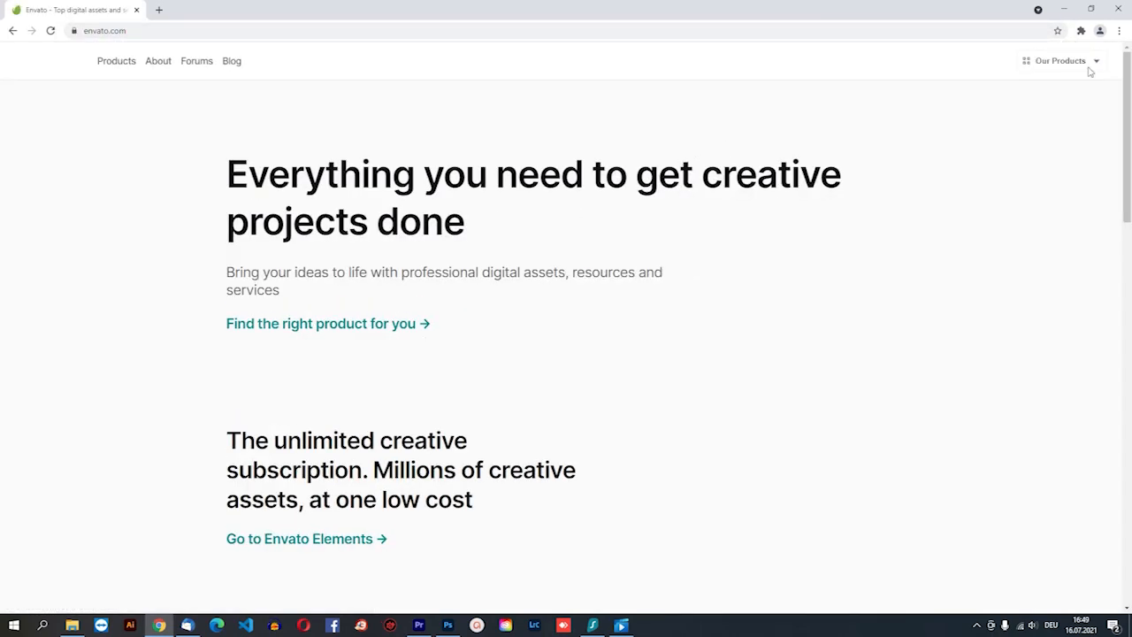
left_click(1096, 66)
left_click(790, 201)
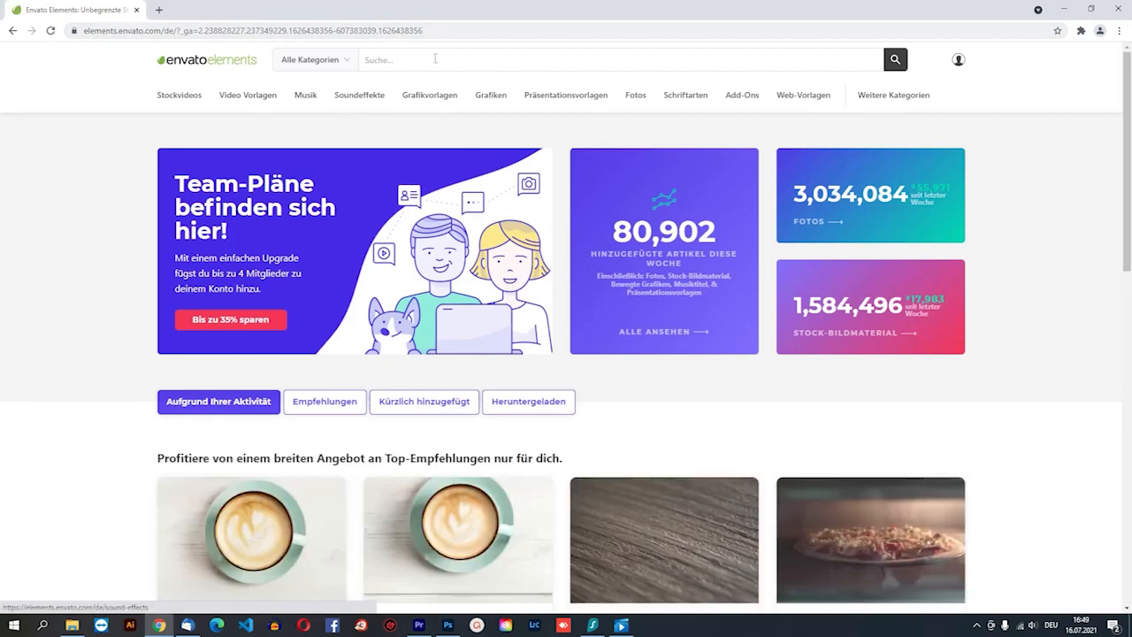
scroll(513, 266, "down", 3)
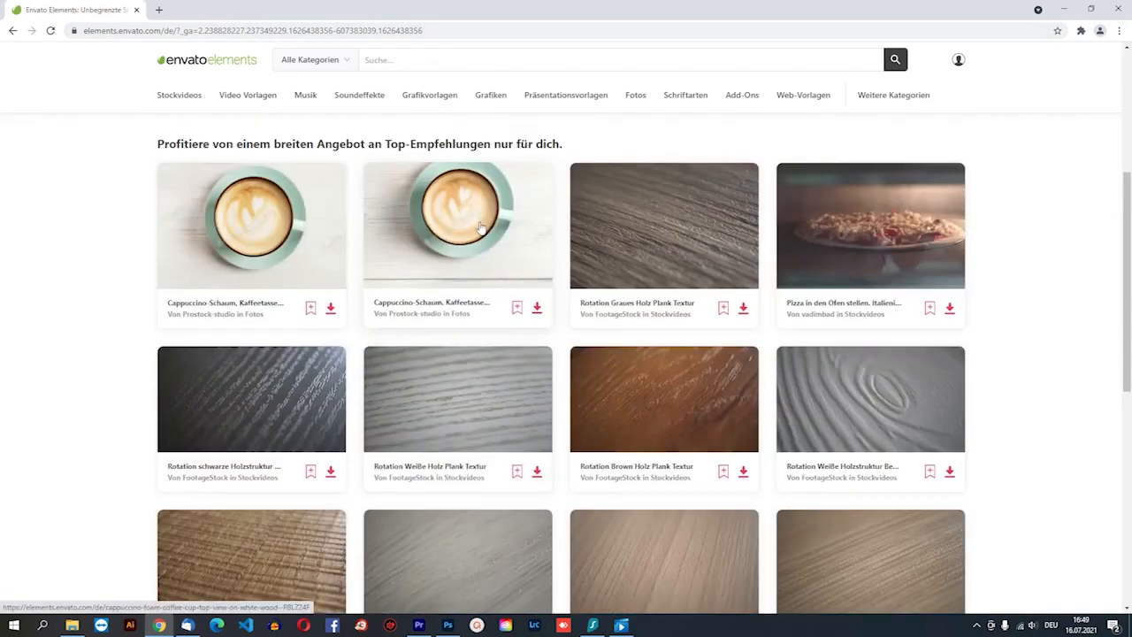
scroll(655, 273, "down", 1)
scroll(530, 177, "up", 5)
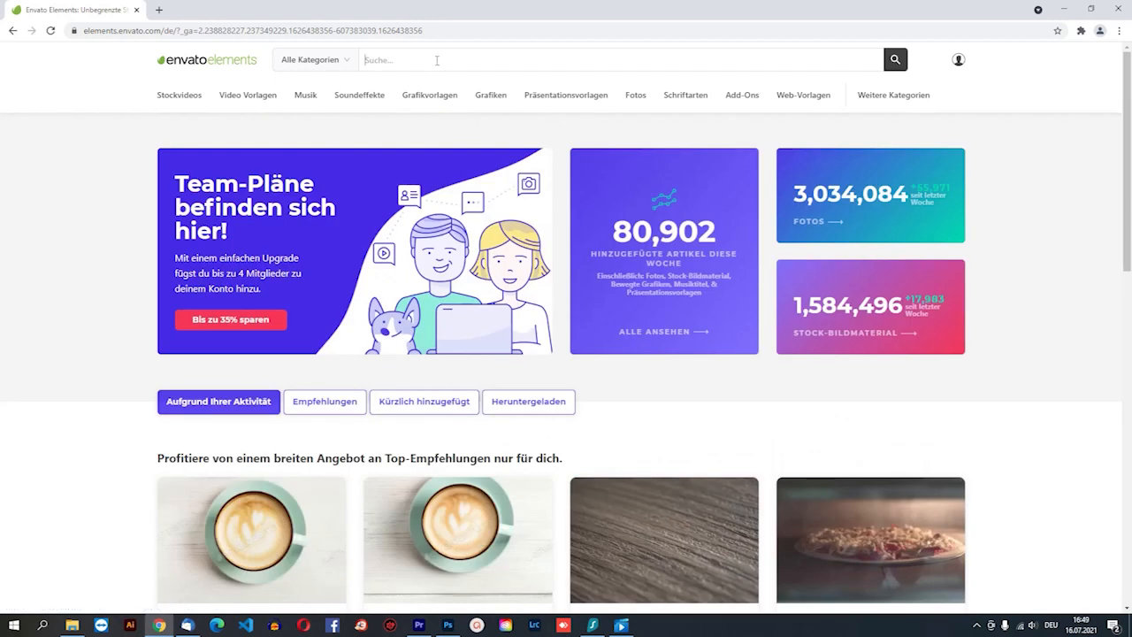
Search photos for 'wohnzimmern' and download the white-and-blue apartment interior into a project
type("wohnzimmern")
key("Return")
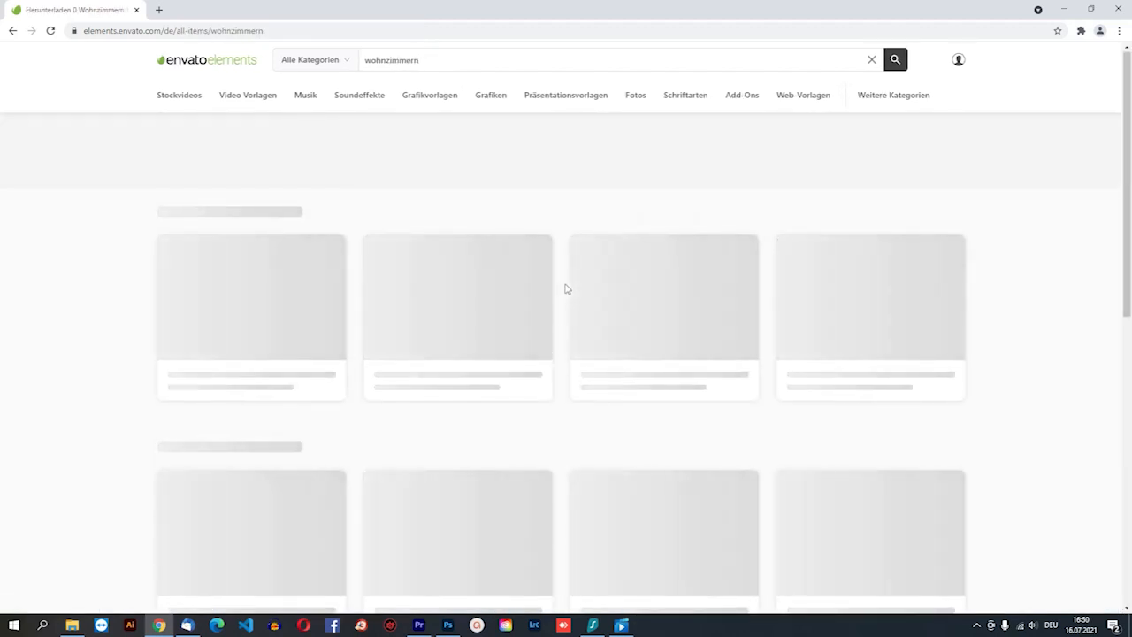
left_click(634, 95)
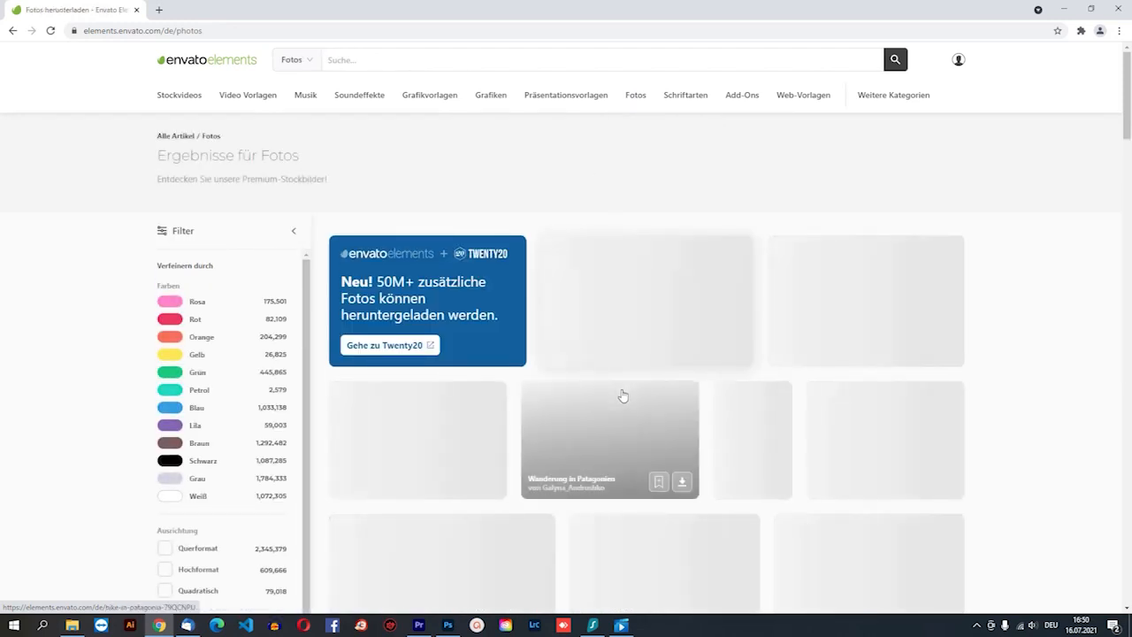
scroll(621, 389, "down", 5)
scroll(623, 386, "up", 2)
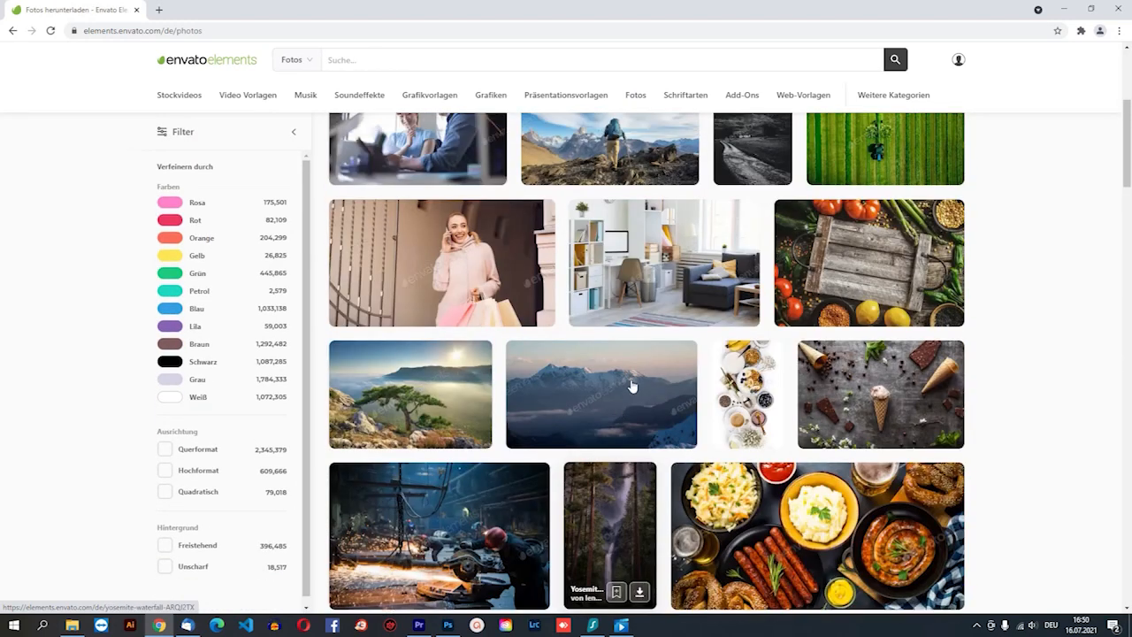
mouse_move(745, 313)
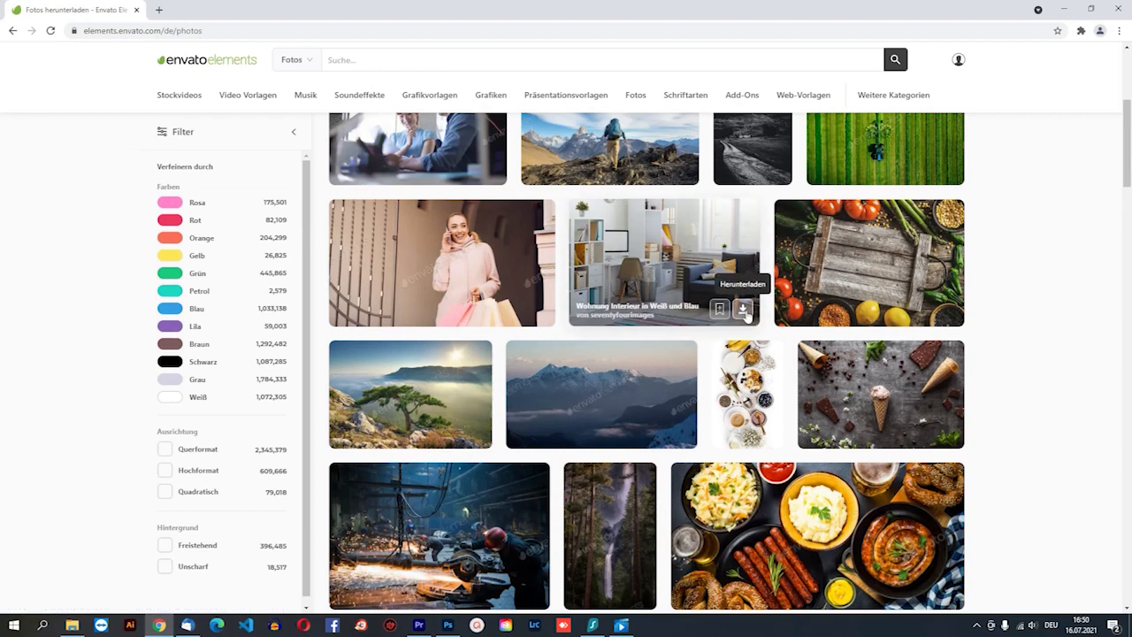
left_click(744, 310)
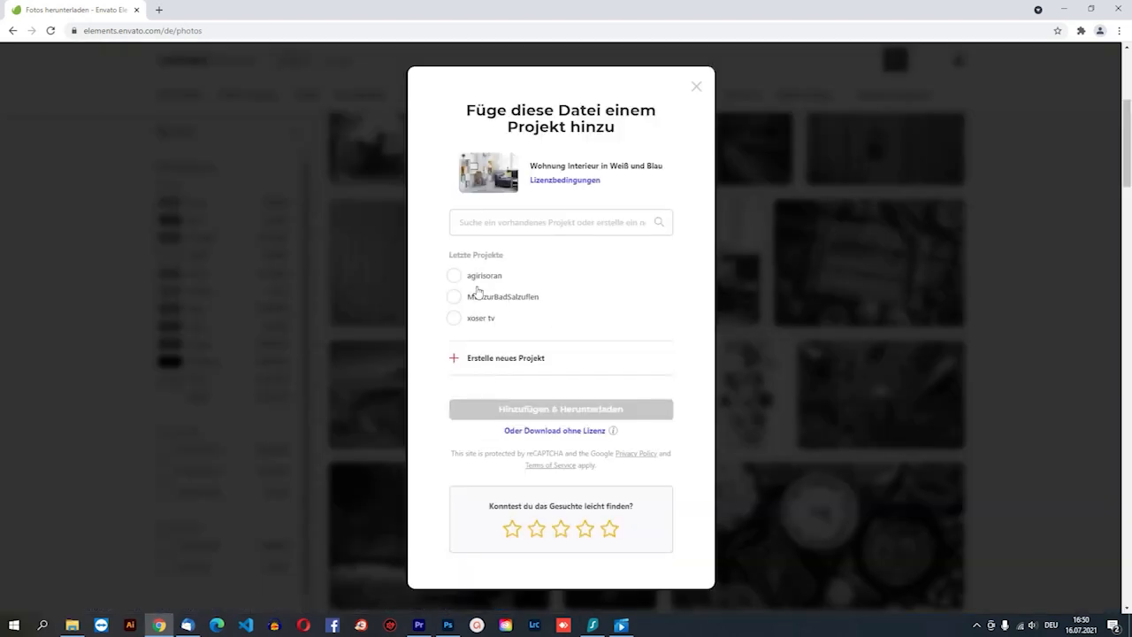
left_click(454, 276)
left_click(537, 412)
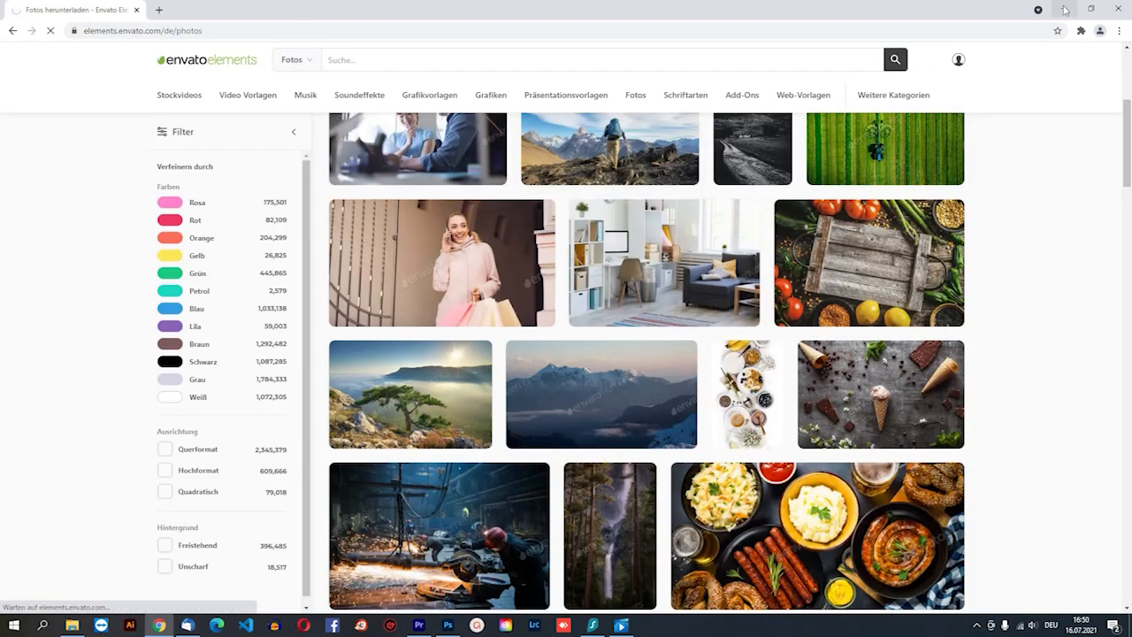
Save the downloaded photo as a JPEG into the 1_YOUTUBE folder
left_click(1066, 9)
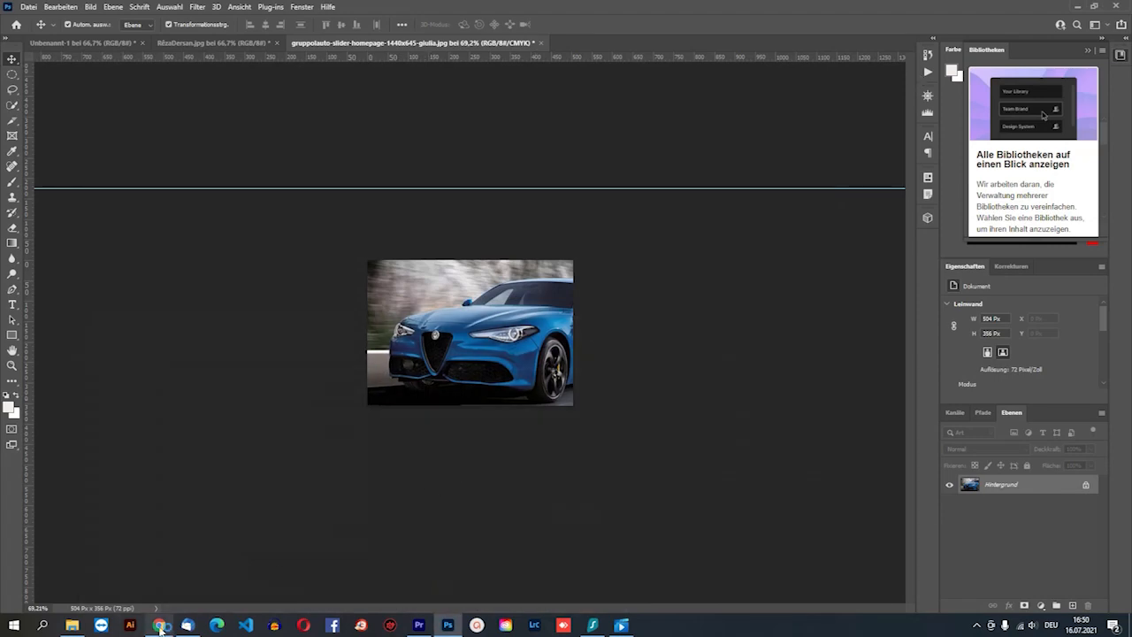
left_click(159, 625)
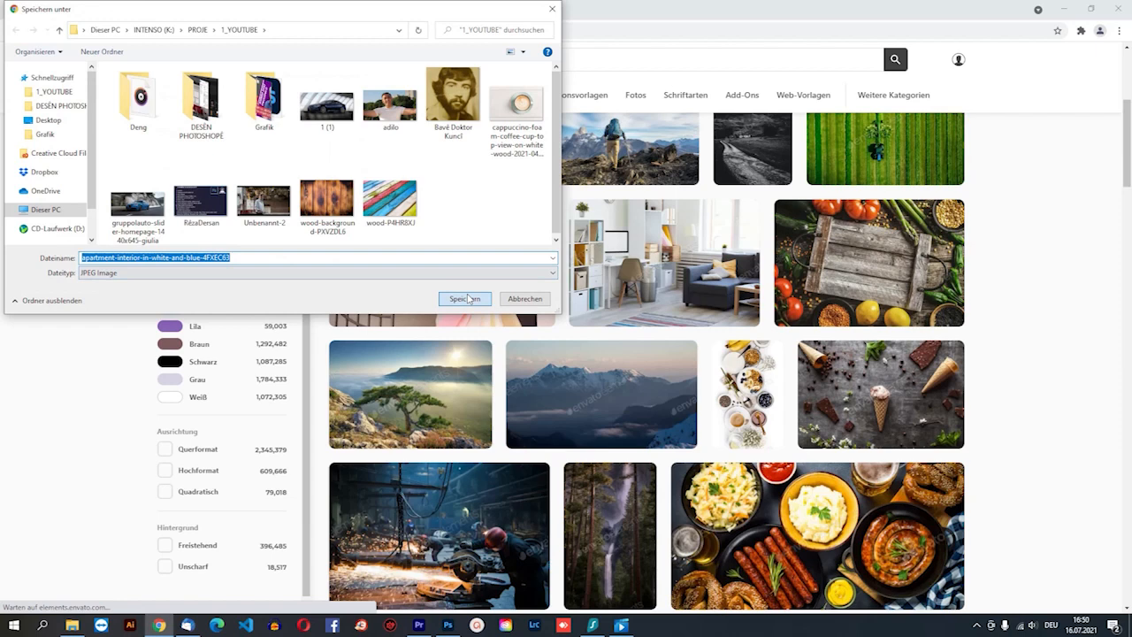
key("Return")
left_click(1065, 9)
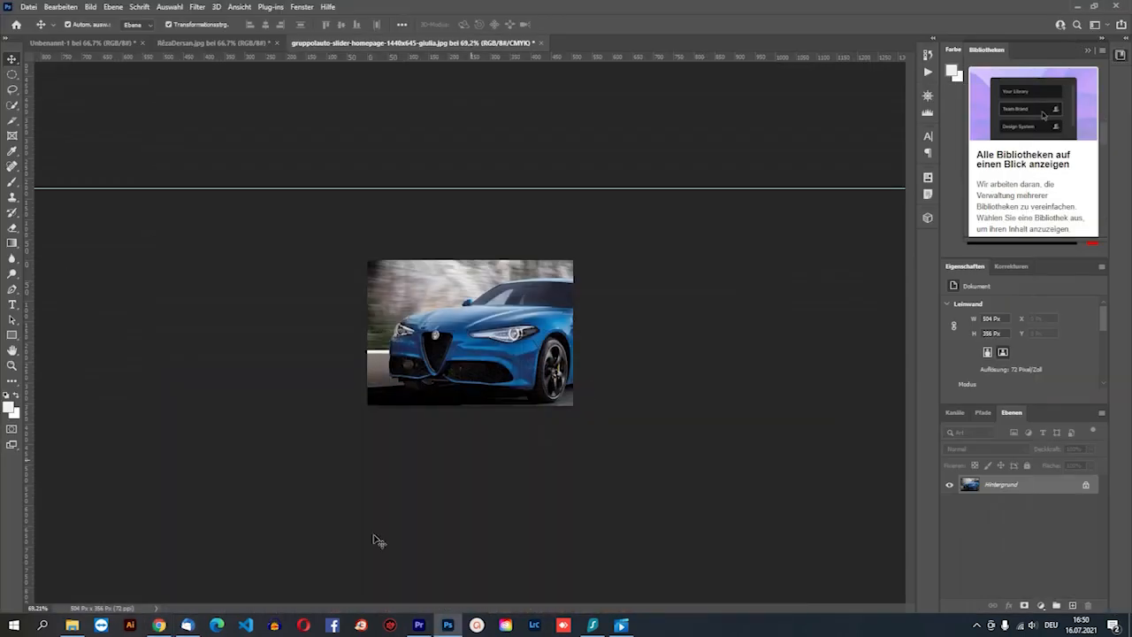
left_click(72, 625)
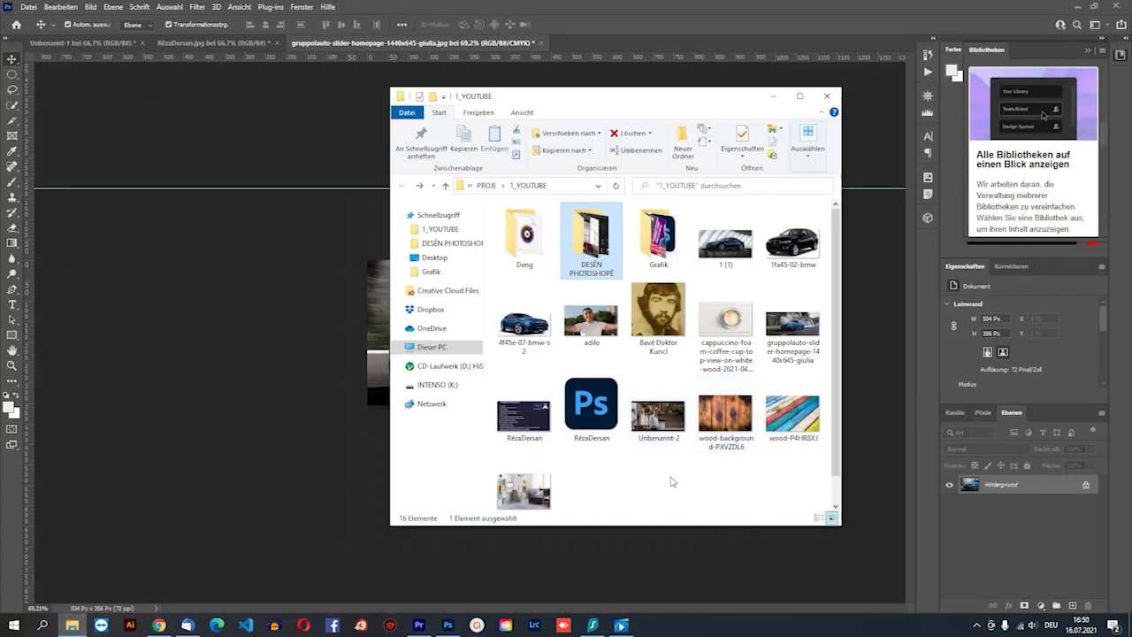
Open apartment-interior-in-white-and-blue-4FXEC63.jpg with Adobe Photoshop from File Explorer
scroll(536, 504, "down", 1)
right_click(535, 500)
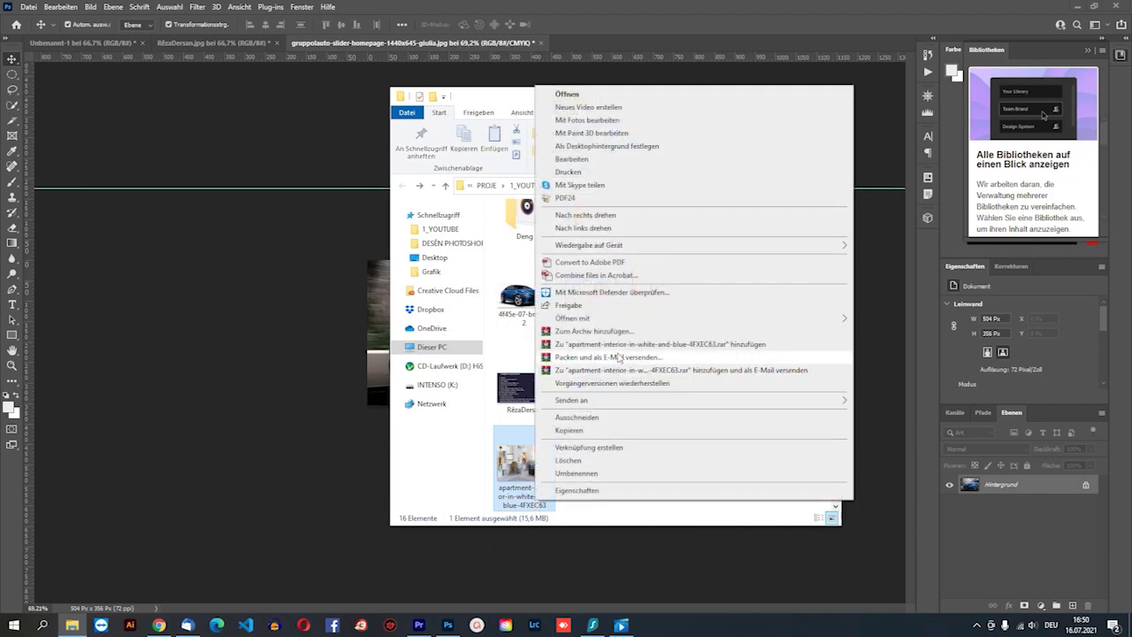
mouse_move(693, 317)
left_click(859, 340)
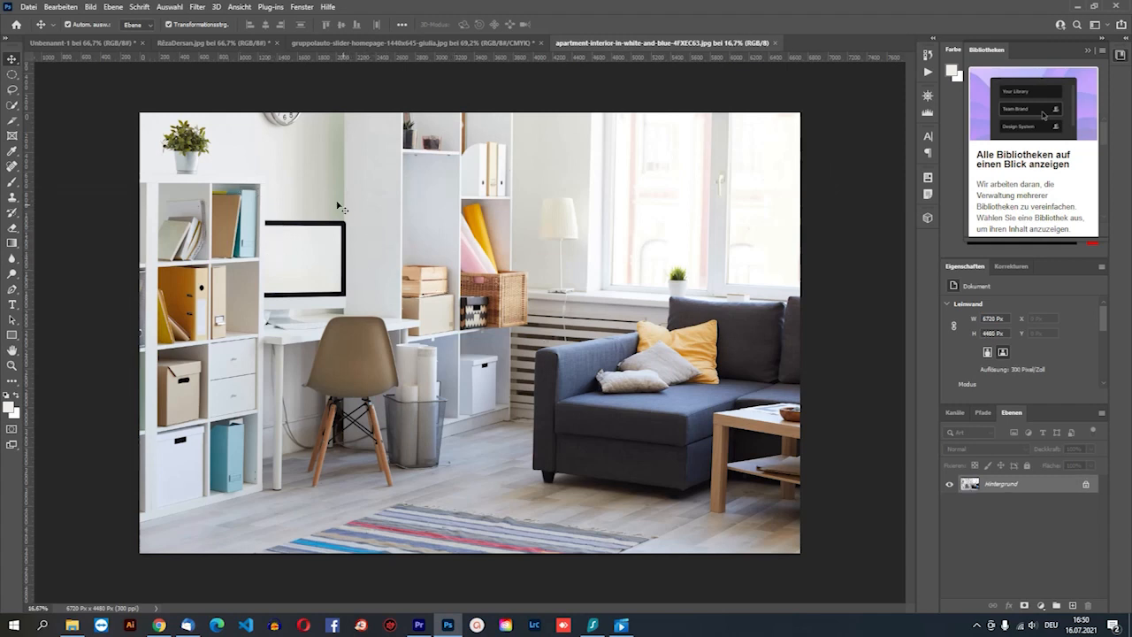
Draw a rectangular placeholder frame on the wall above the monitor, redrawing it once
scroll(285, 144, "up", 3)
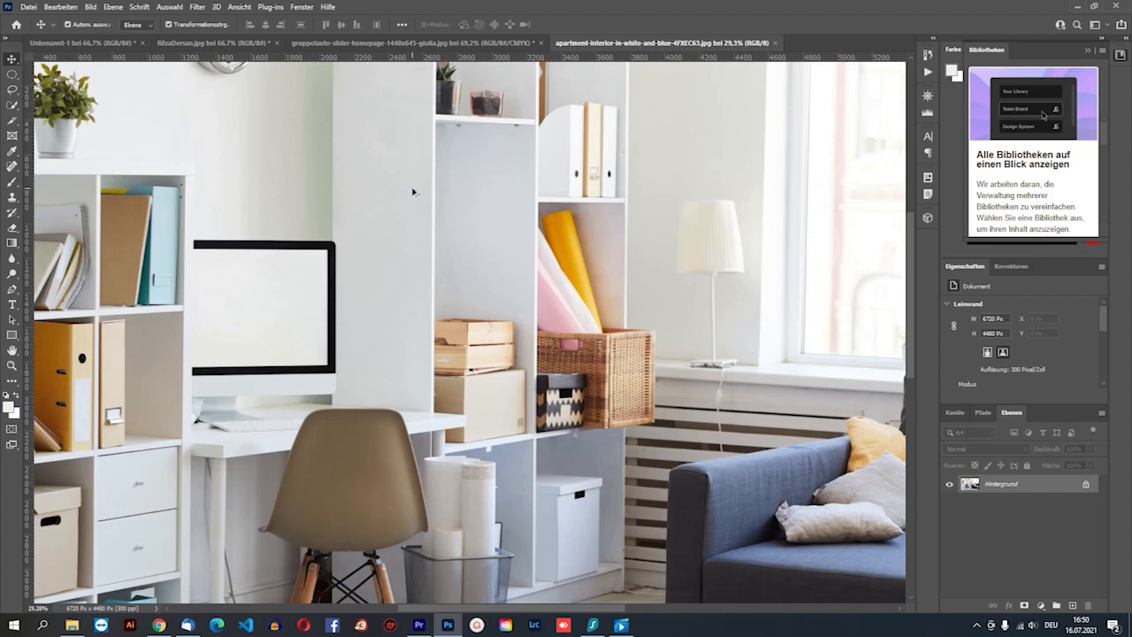
scroll(412, 192, "down", 2)
scroll(251, 123, "up", 4)
left_click(13, 137)
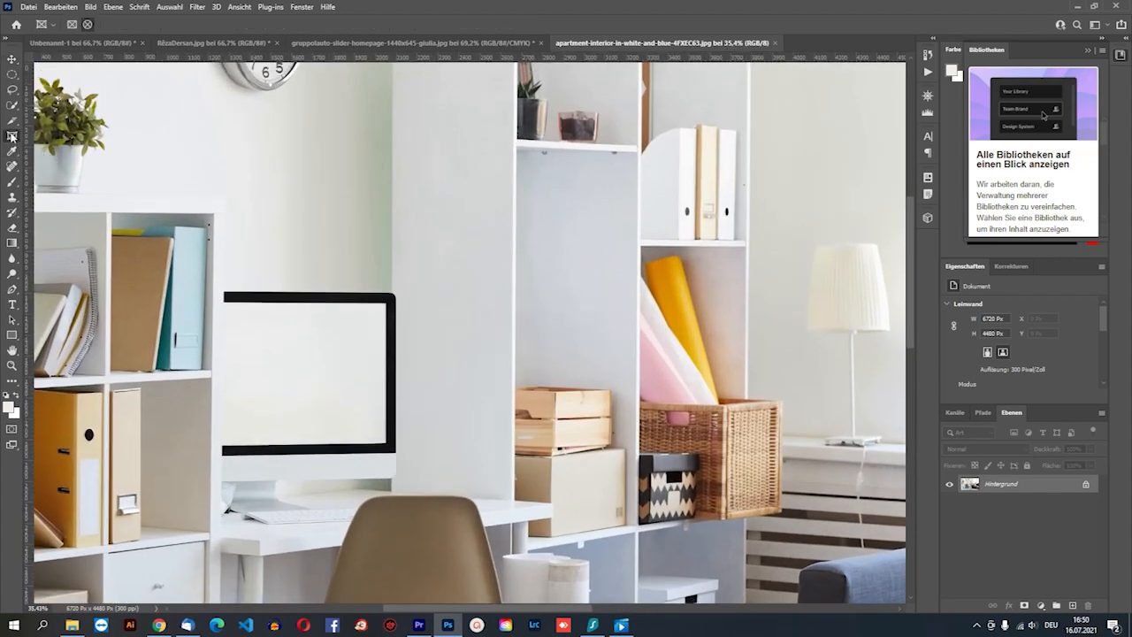
left_click_drag(229, 120, 381, 267)
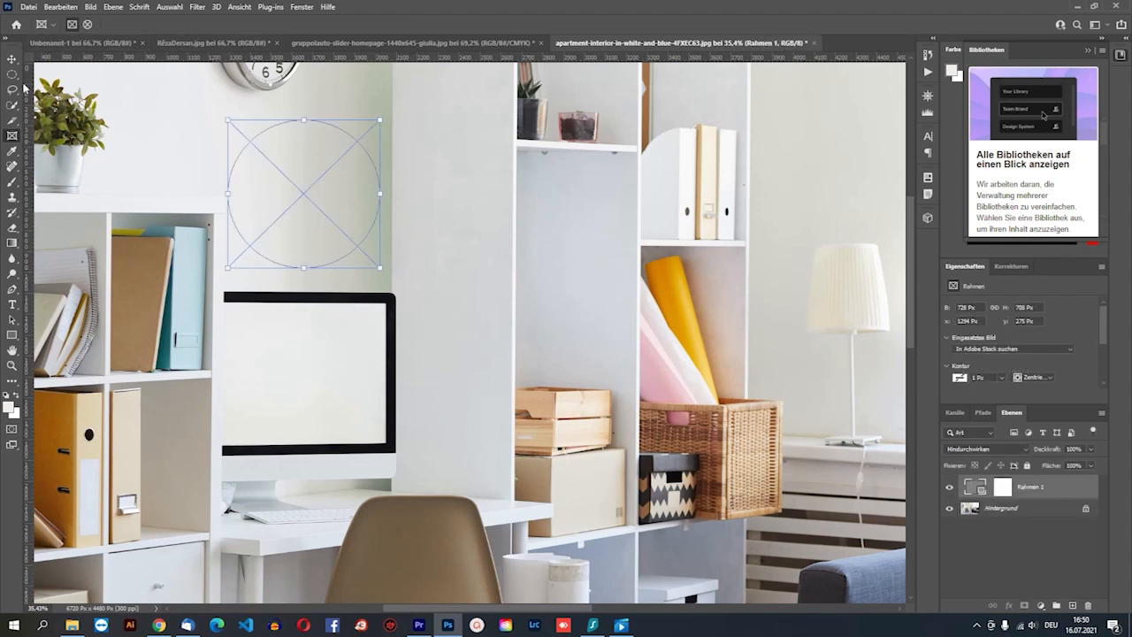
left_click(12, 58)
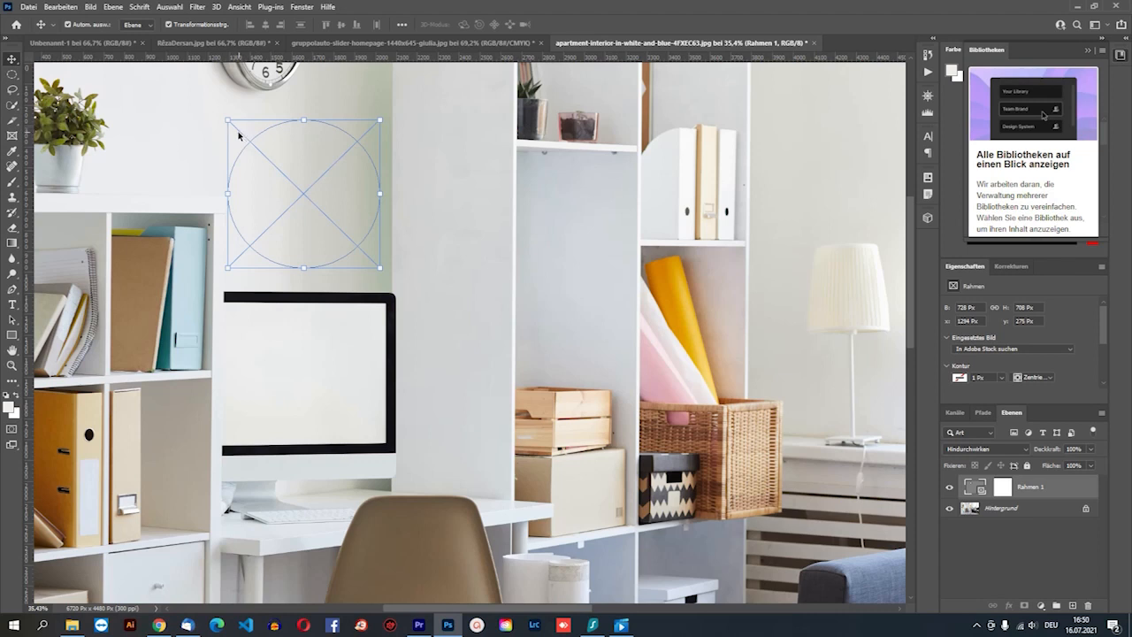
key("Delete")
left_click(13, 135)
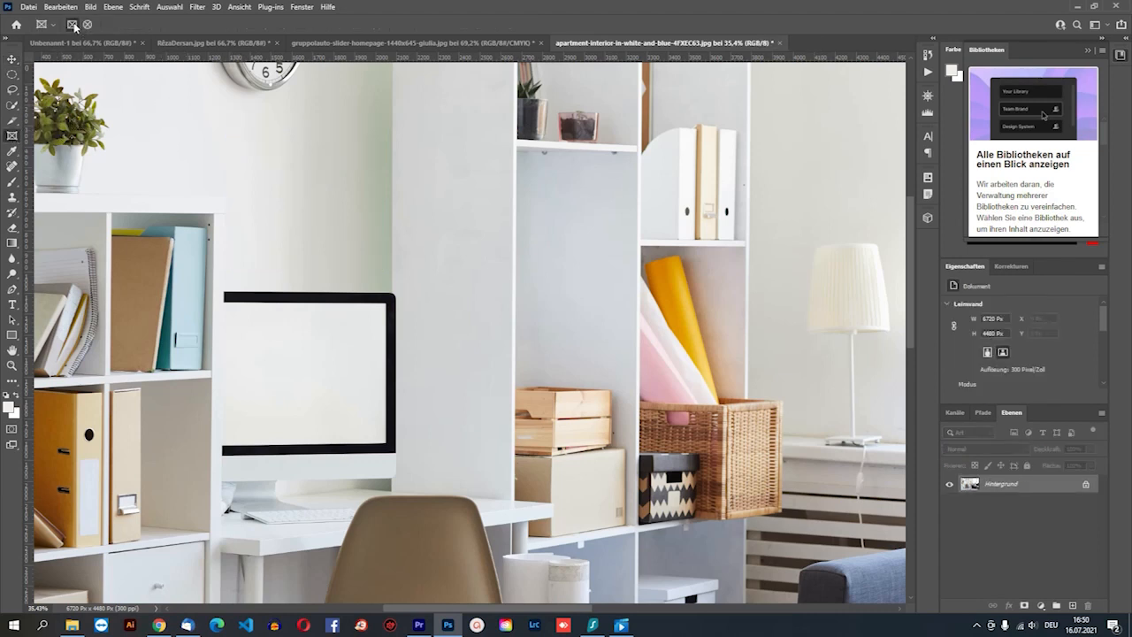
left_click_drag(244, 111, 376, 268)
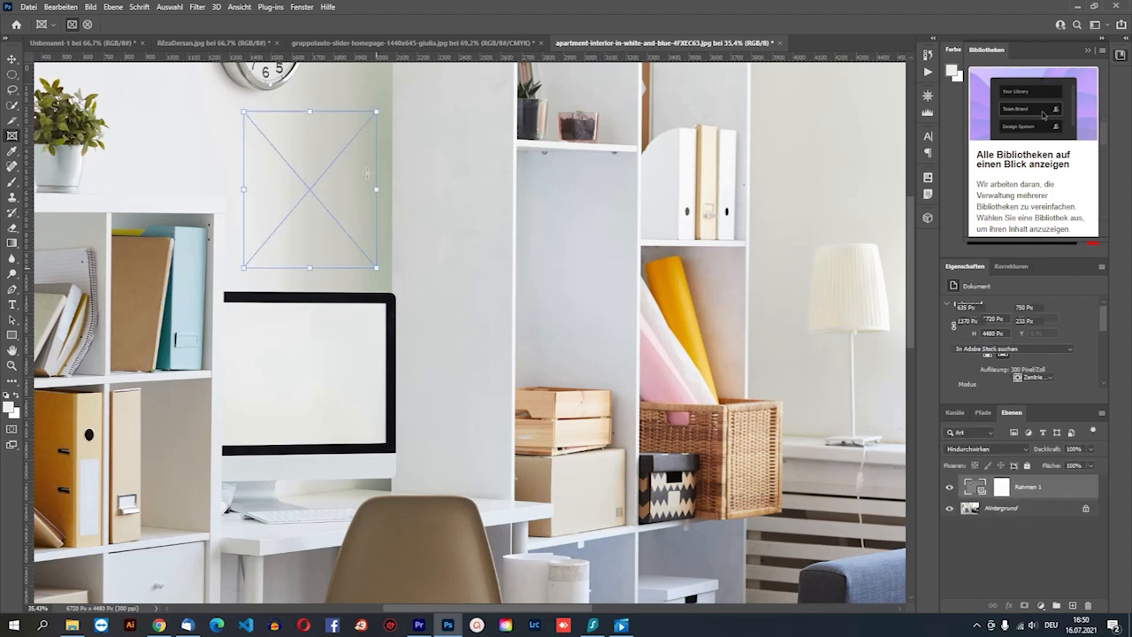
Alt-drag a copy of the frame and move it down beside the monitor
right_click(379, 113)
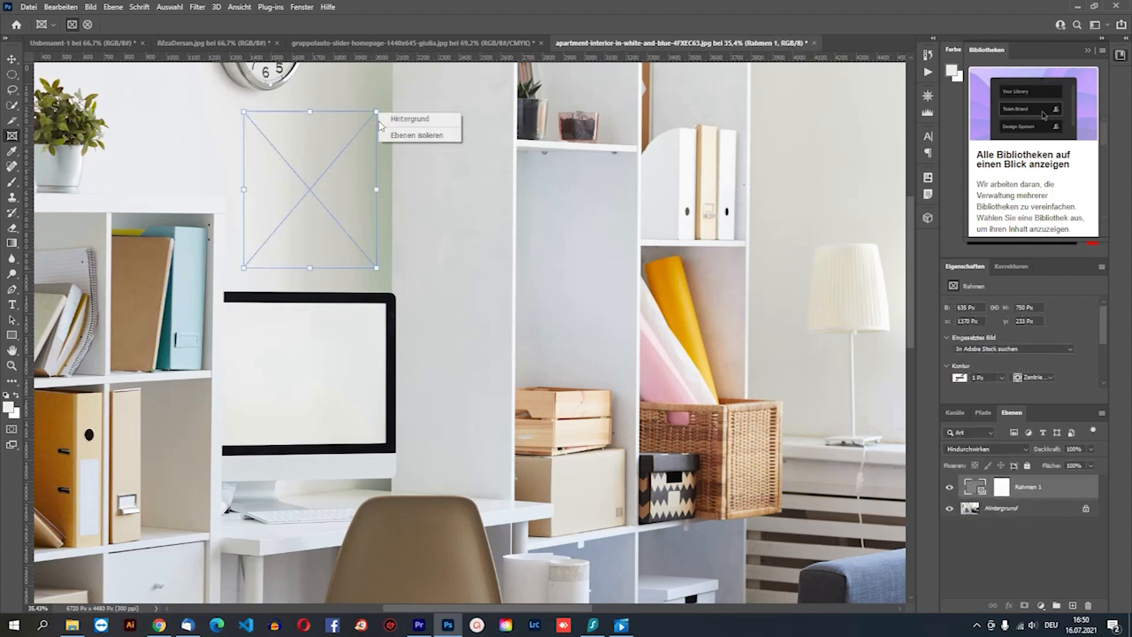
left_click(14, 62)
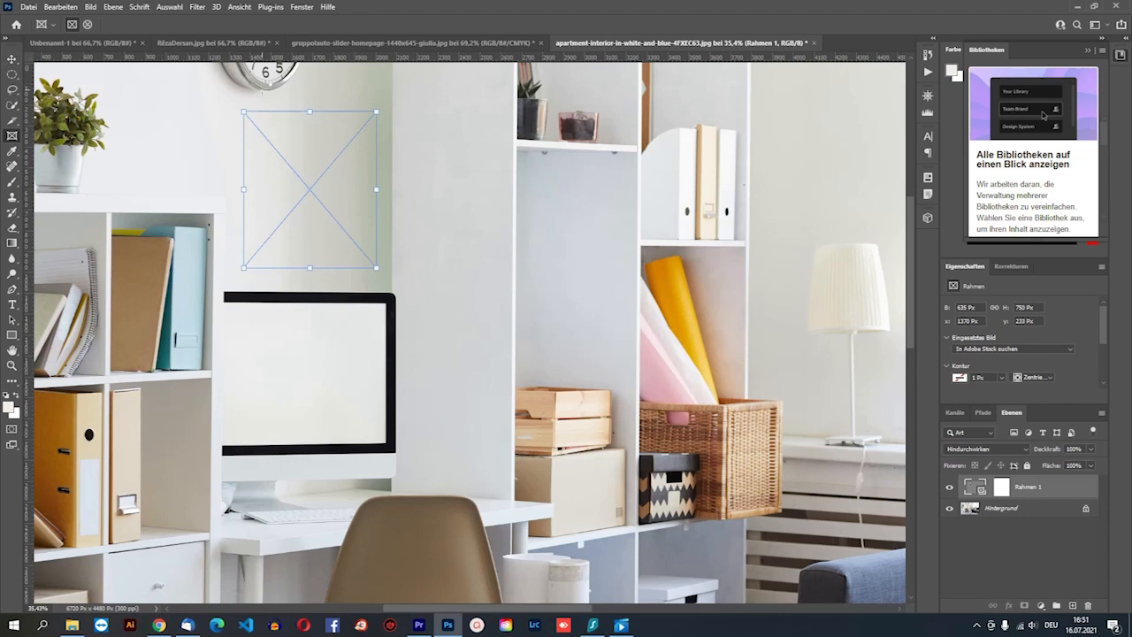
left_click(13, 60)
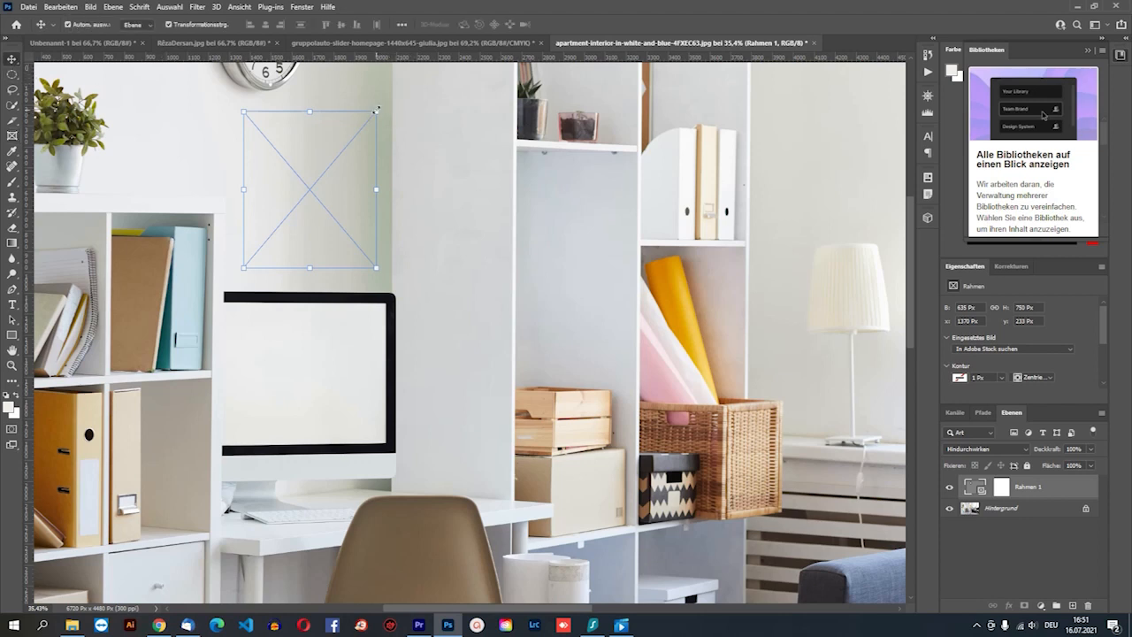
right_click(377, 110)
left_click(348, 206)
left_click_drag(309, 191, 502, 212)
left_click_drag(469, 264, 459, 388)
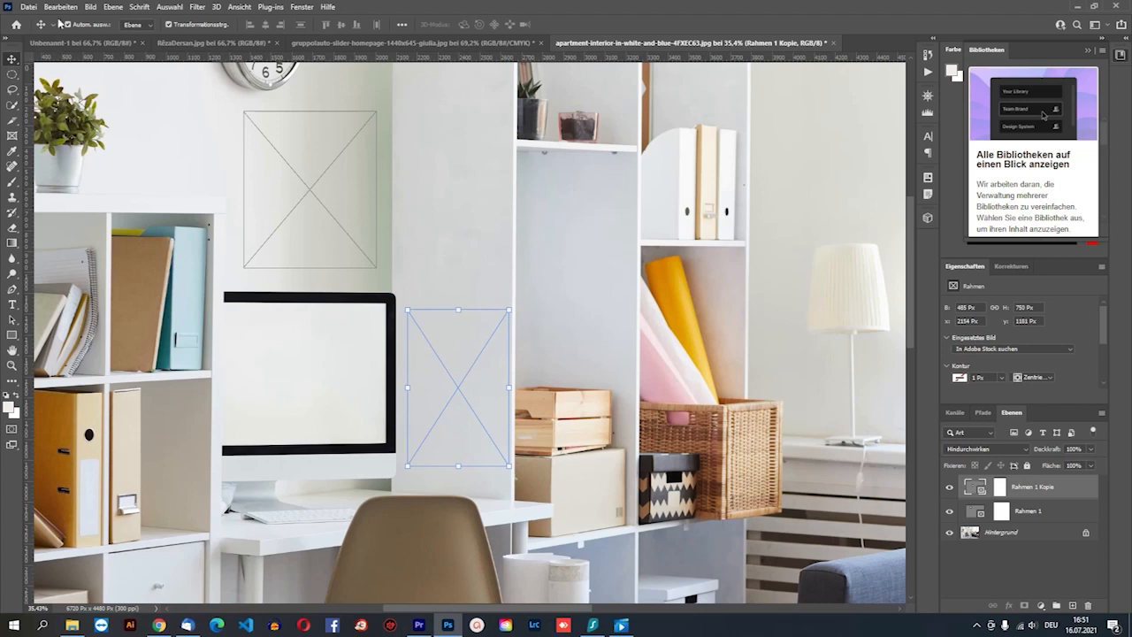
Open Unbenannt-2 with Adobe Photoshop from File Explorer
left_click(30, 7)
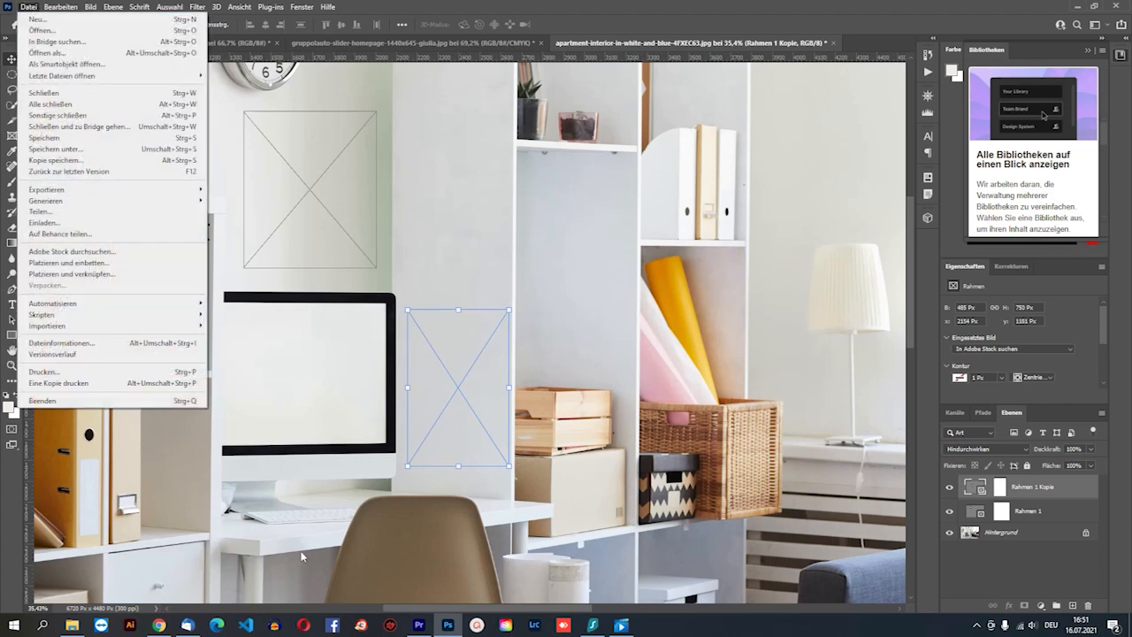
left_click(500, 318)
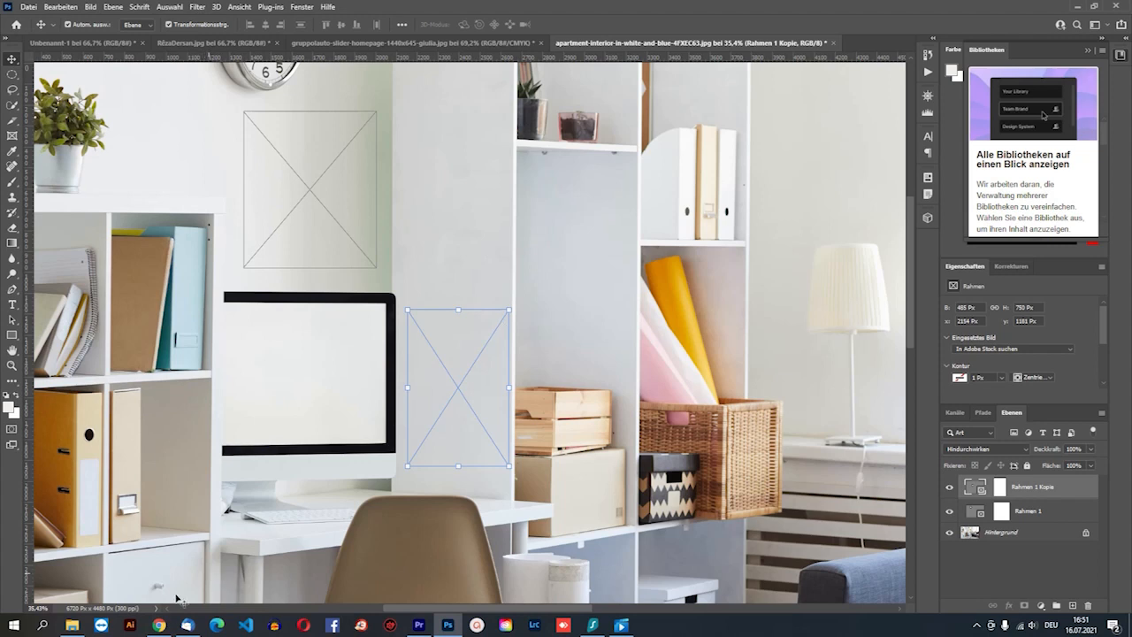
left_click(71, 625)
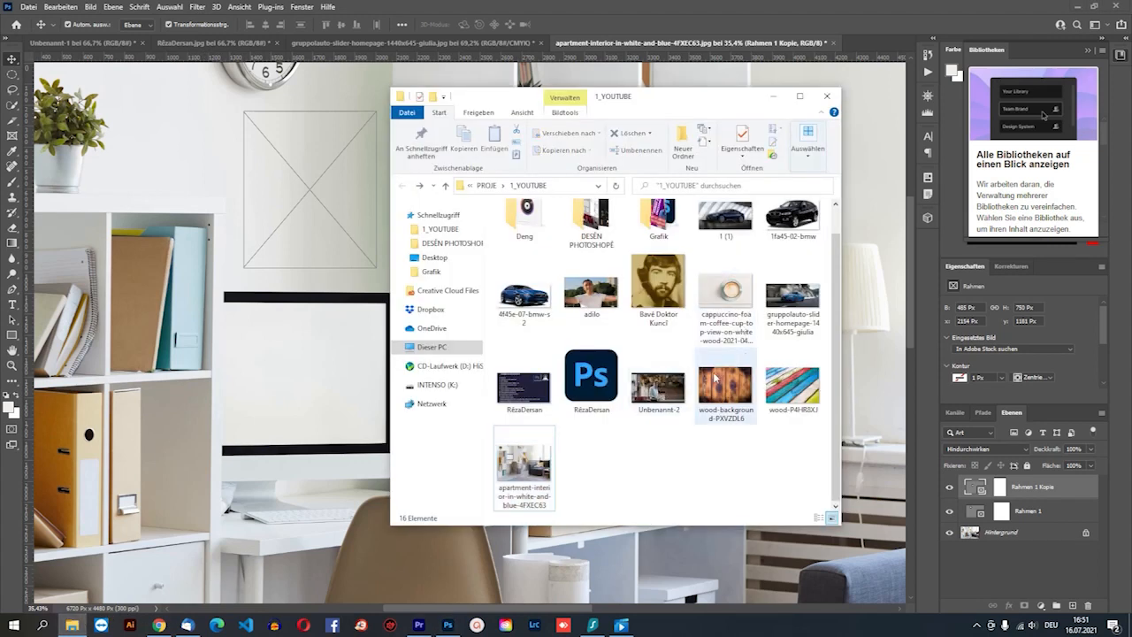
right_click(650, 393)
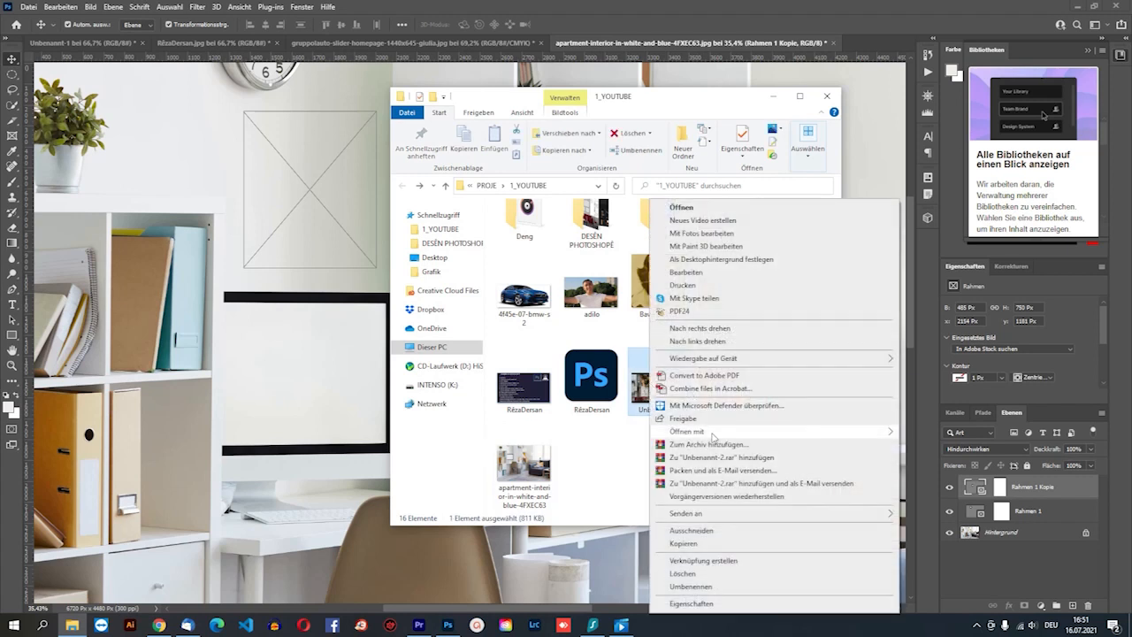
mouse_move(713, 434)
left_click(939, 446)
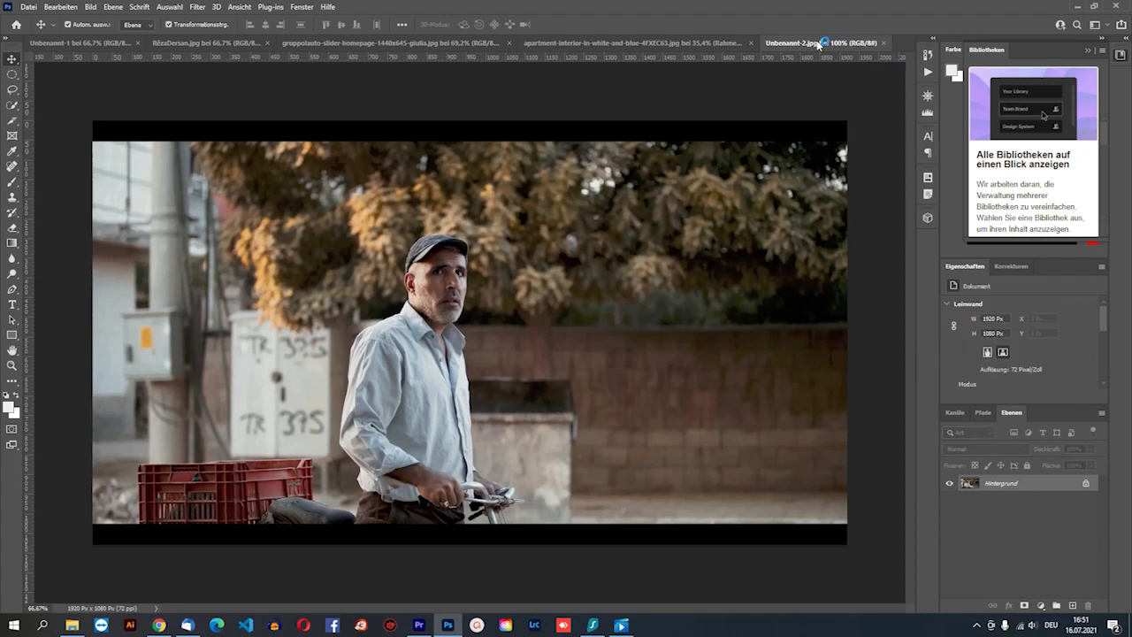
Drag the man photo into the lower frame, undoing stray History steps
left_click_drag(818, 44, 800, 196)
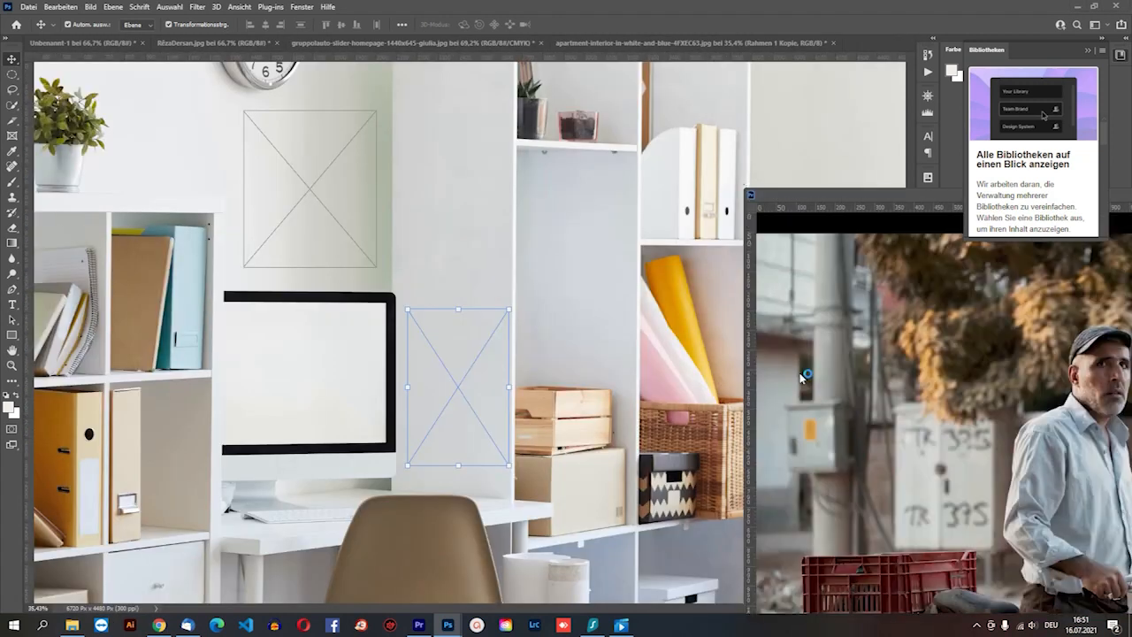
left_click_drag(800, 305, 509, 367)
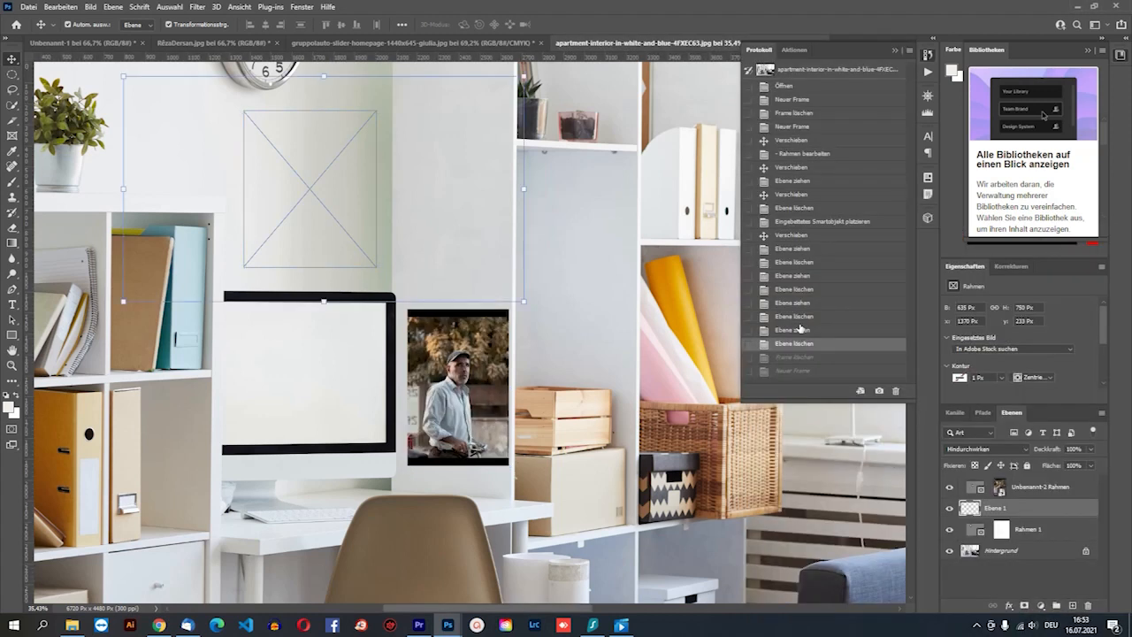
left_click(796, 329)
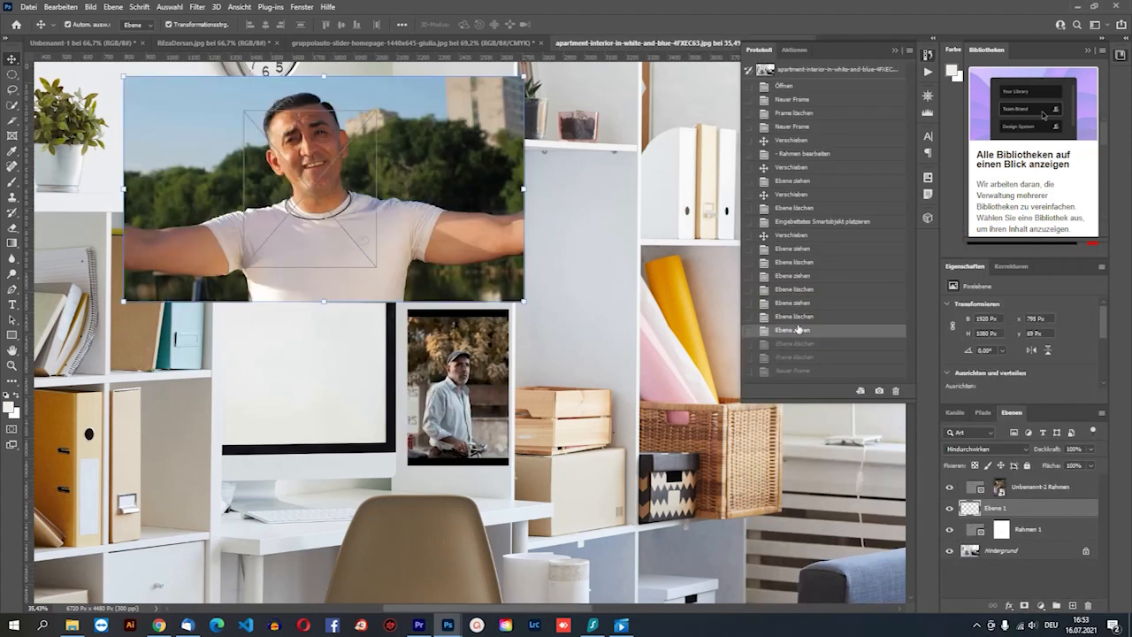
left_click(797, 343)
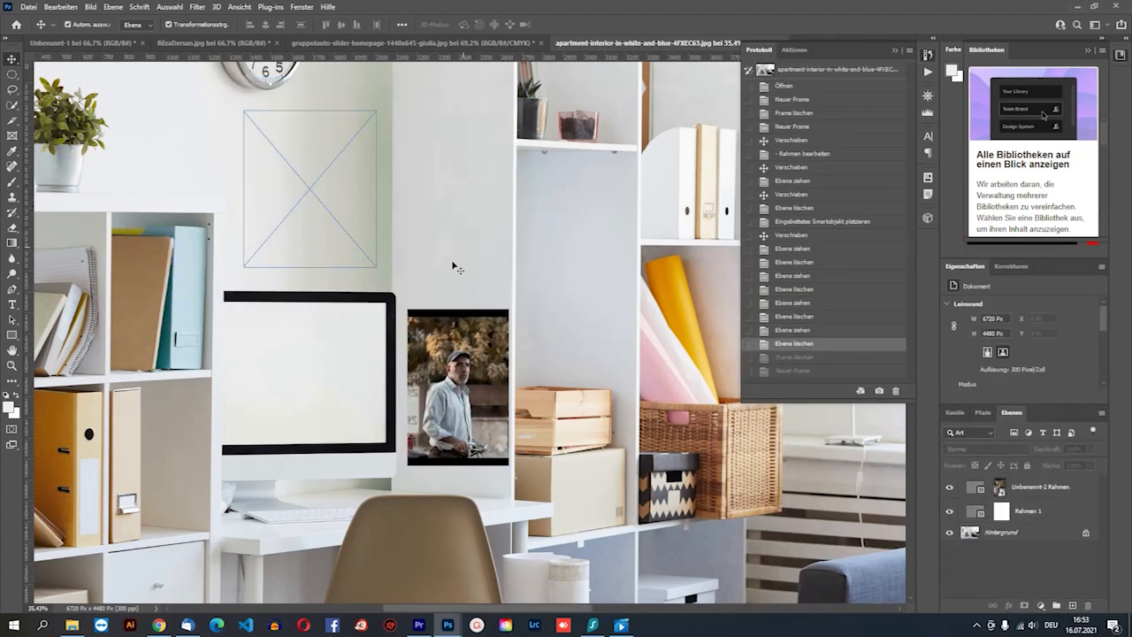
left_click(308, 190)
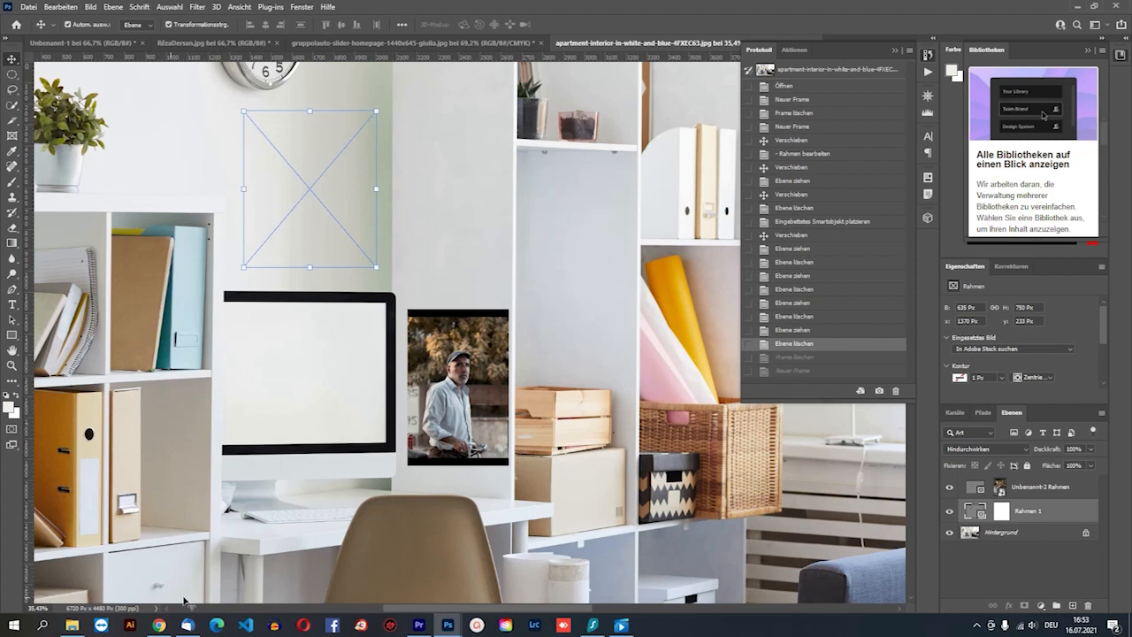
Open 1 (1).jpg in Photoshop and float its window smaller over the mockup
left_click(71, 625)
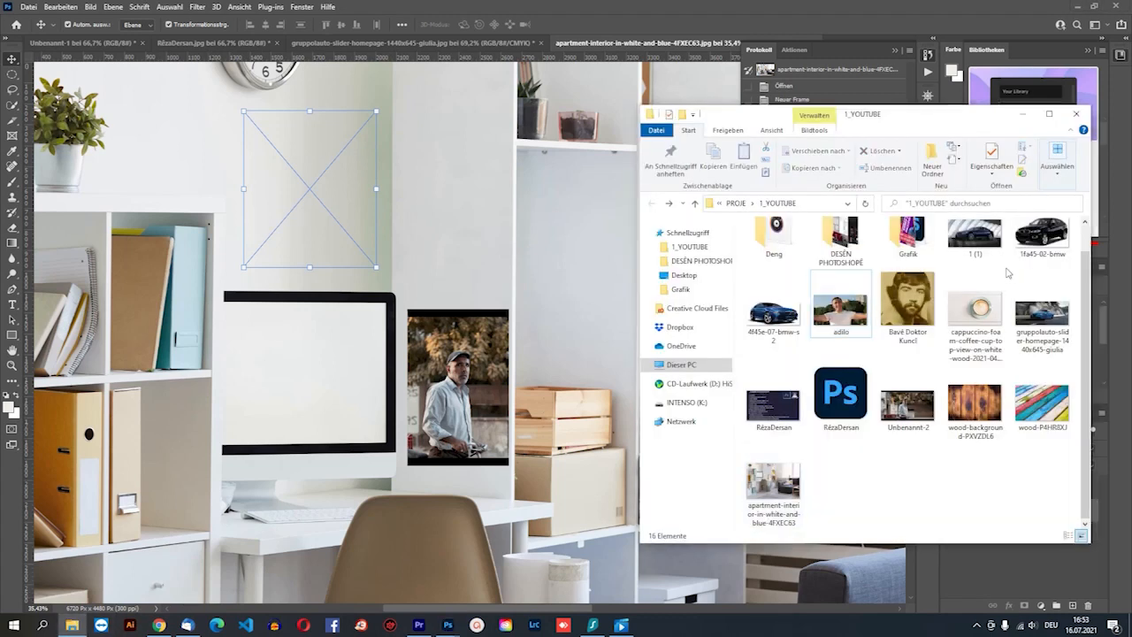
right_click(982, 257)
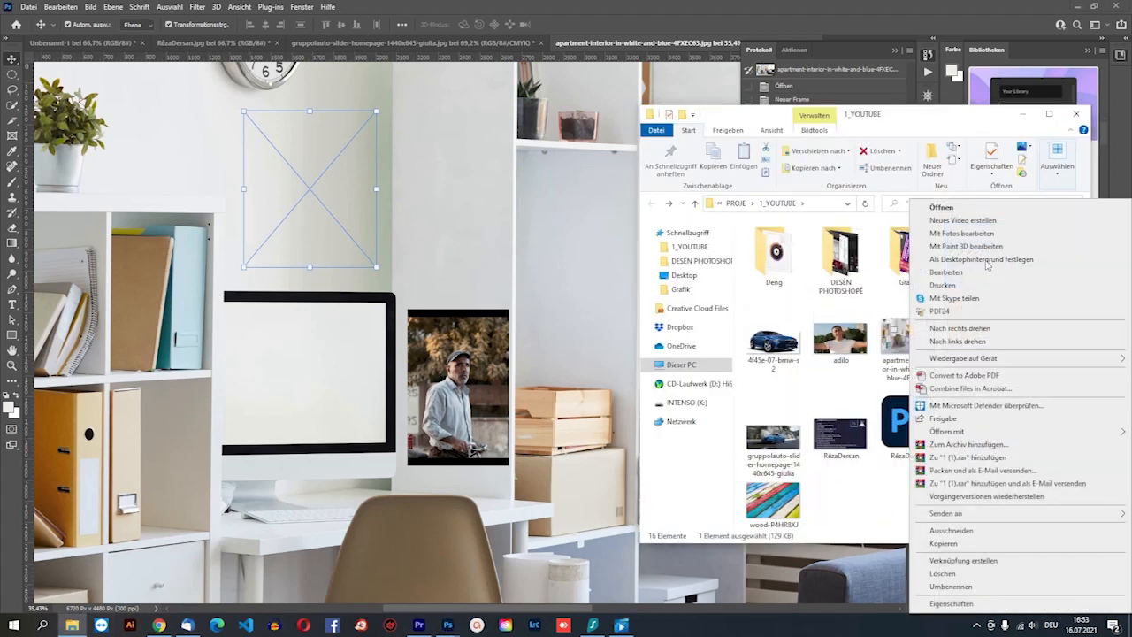
mouse_move(889, 431)
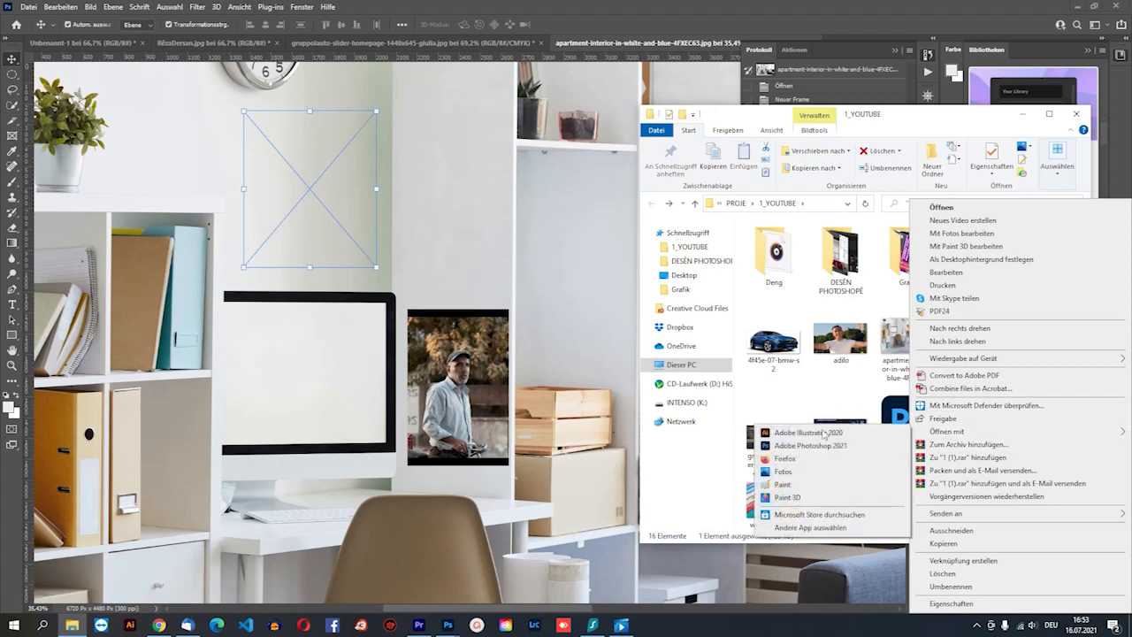
left_click(812, 445)
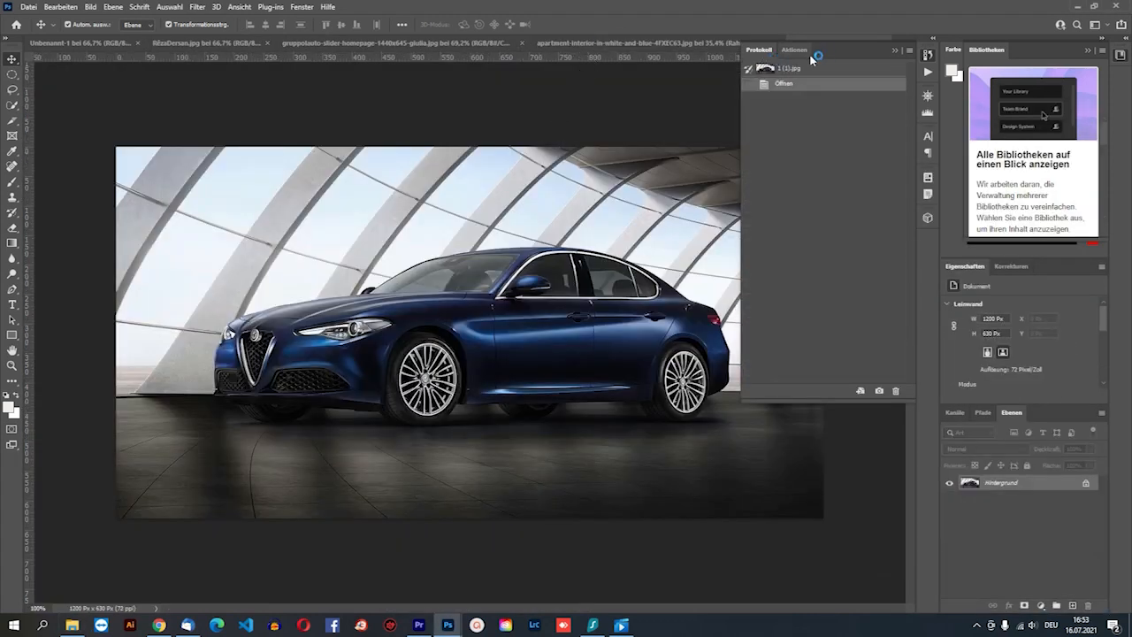
left_click(895, 51)
left_click_drag(827, 46, 510, 231)
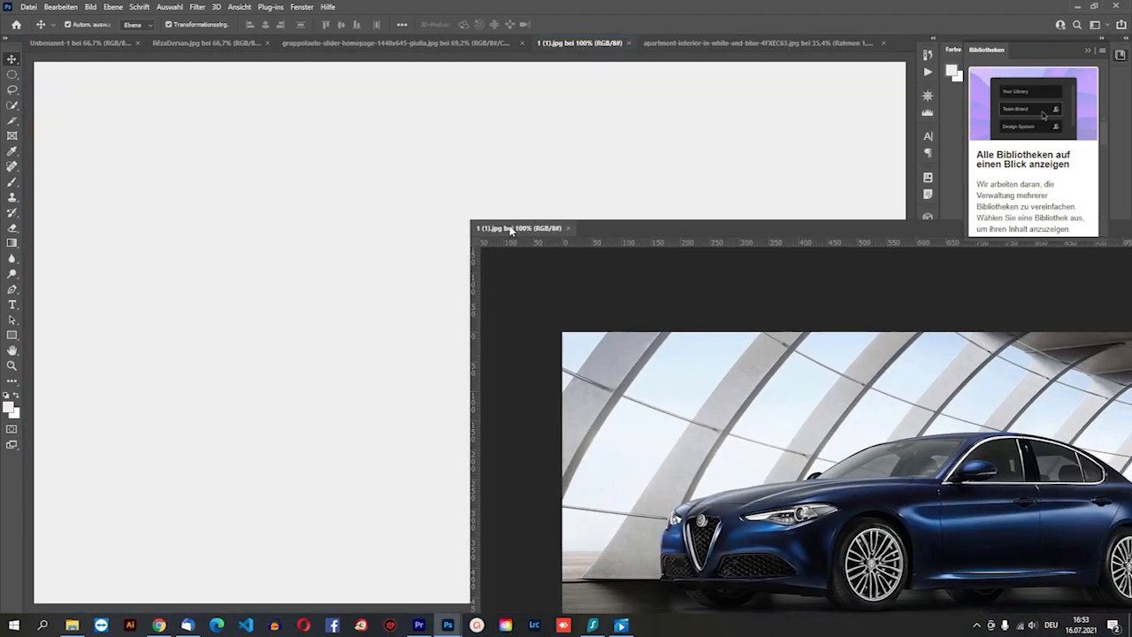
left_click_drag(582, 227, 360, 149)
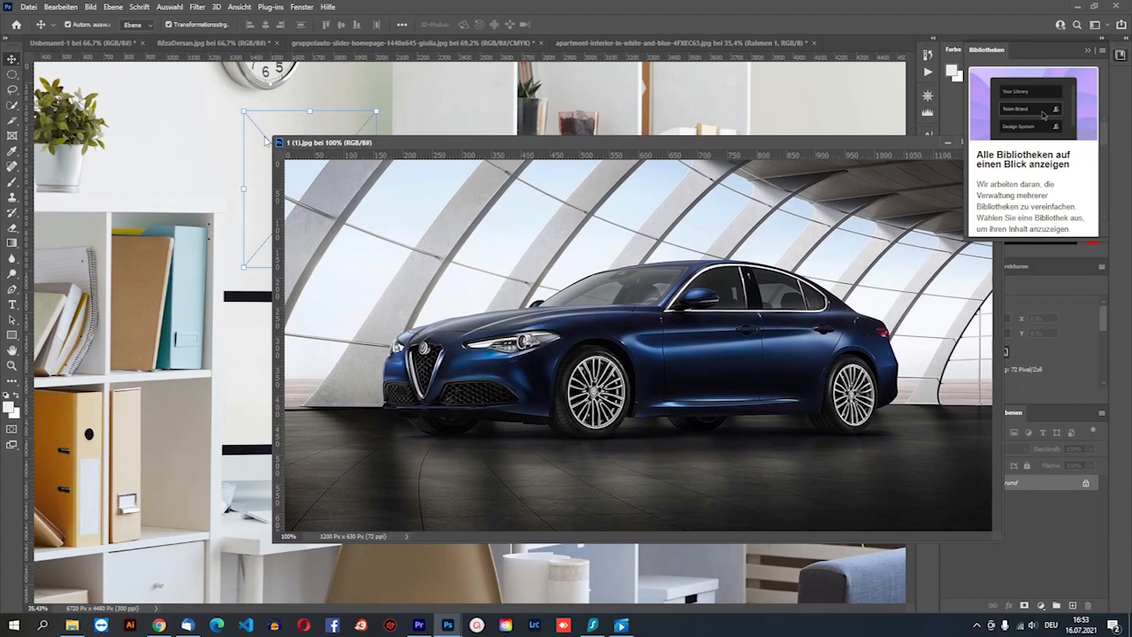
left_click_drag(275, 140, 679, 267)
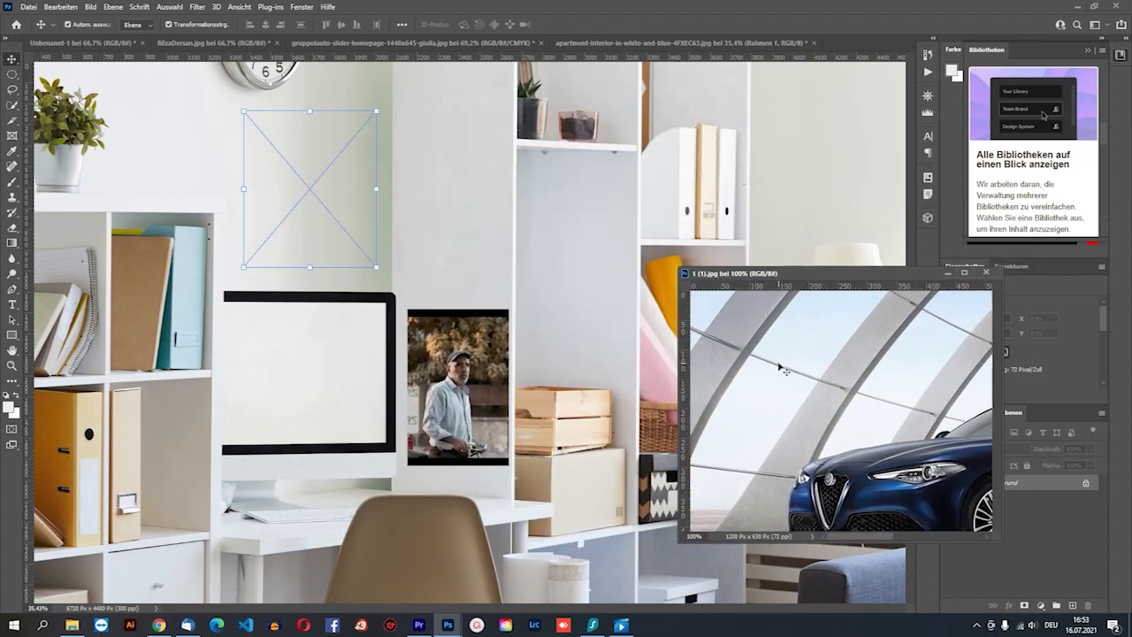
Drop the blue car into the upper frame, then scale and position it to fill
left_click_drag(752, 339, 419, 244)
left_click_drag(323, 195, 311, 191)
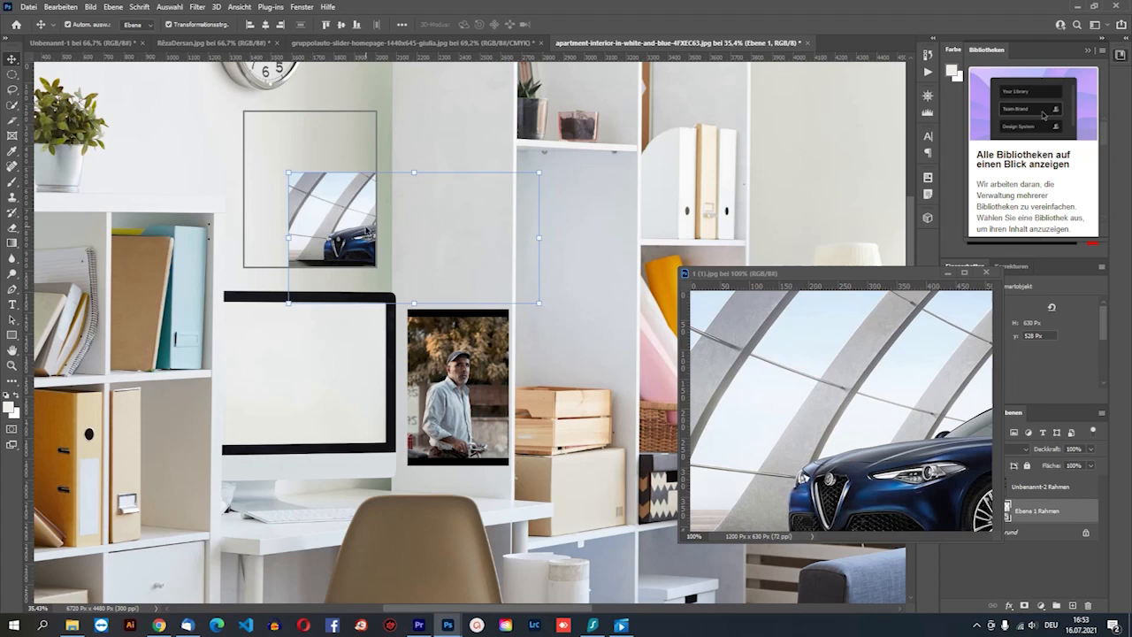
left_click_drag(361, 251, 275, 159)
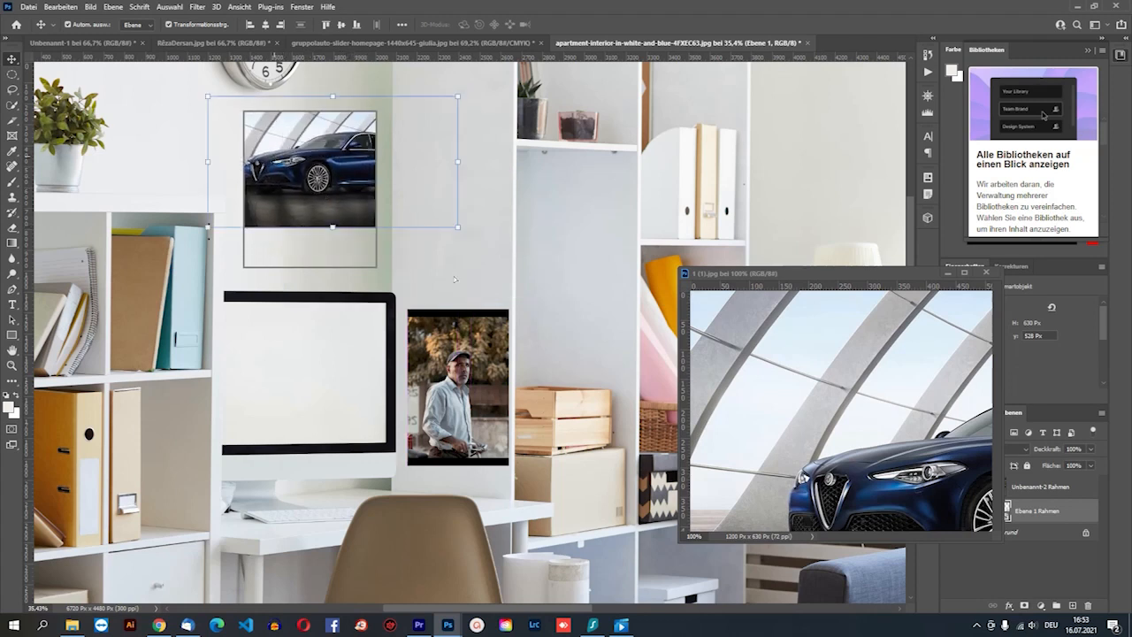
left_click_drag(457, 227, 534, 290)
left_click_drag(331, 196, 335, 198)
left_click_drag(542, 100, 528, 109)
left_click(643, 25)
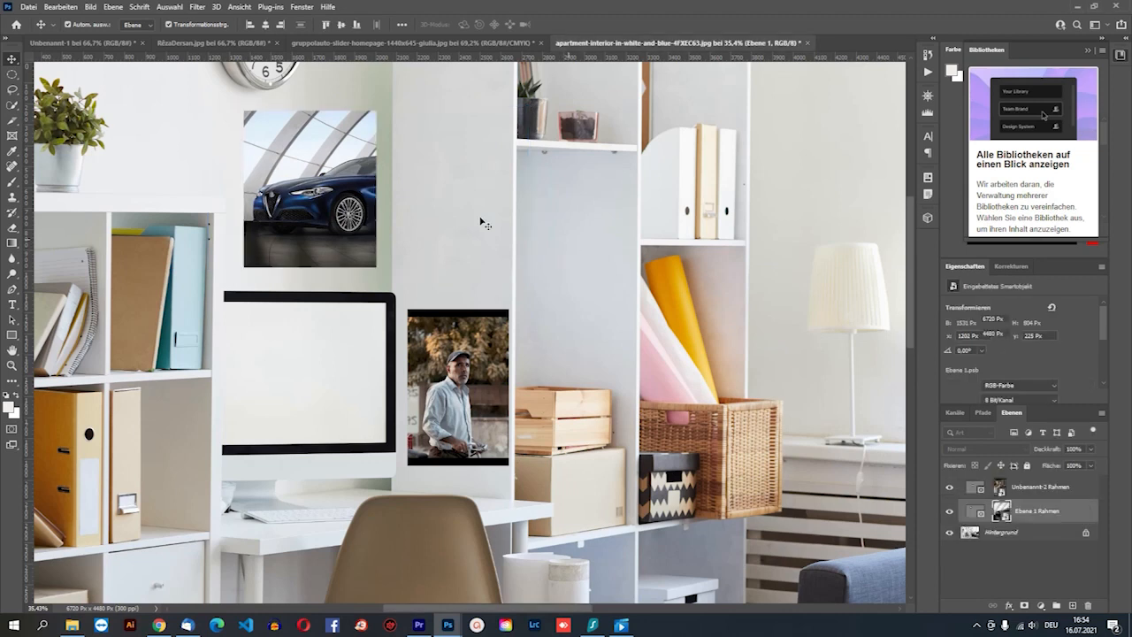
left_click(482, 222)
scroll(469, 227, "down", 3)
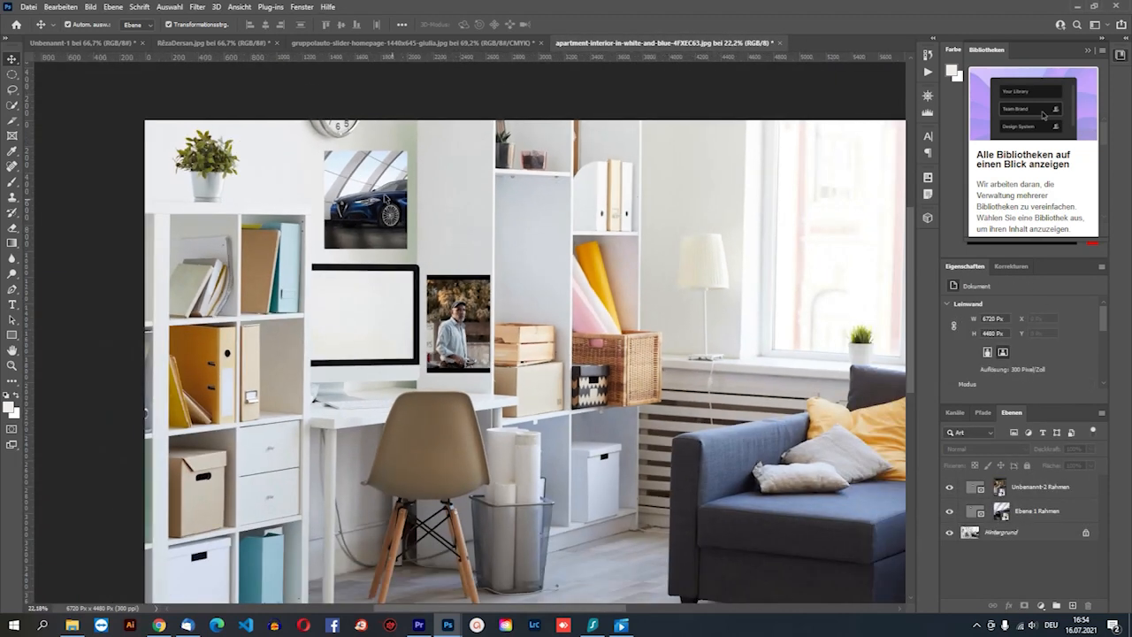
left_click(386, 200)
scroll(386, 201, "up", 2)
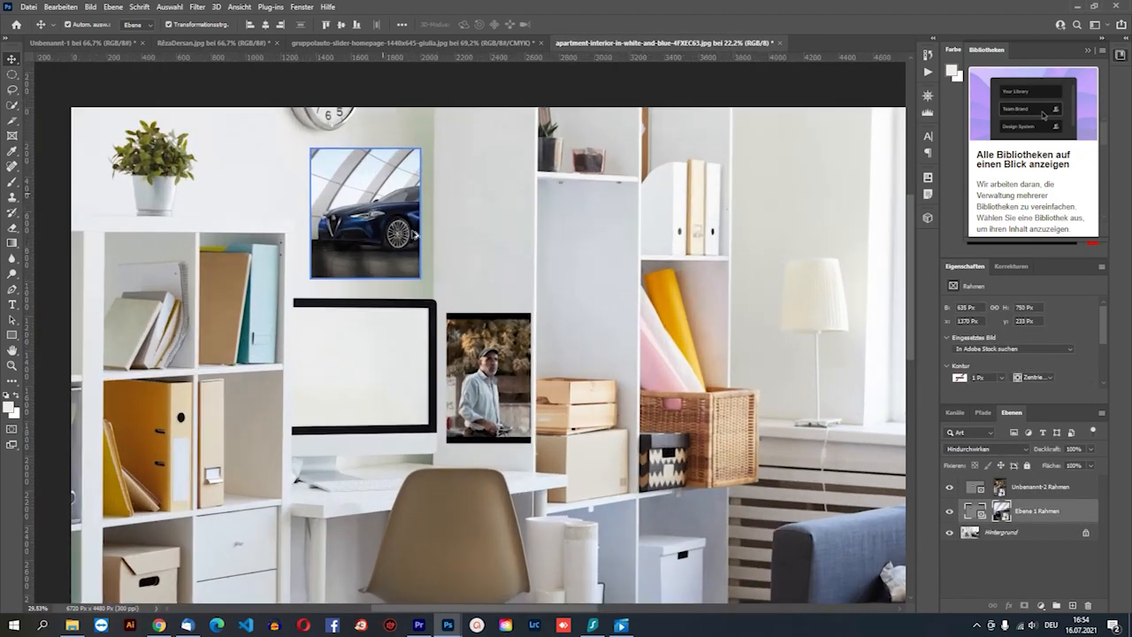
left_click(507, 365)
left_click(380, 162)
left_click(477, 356)
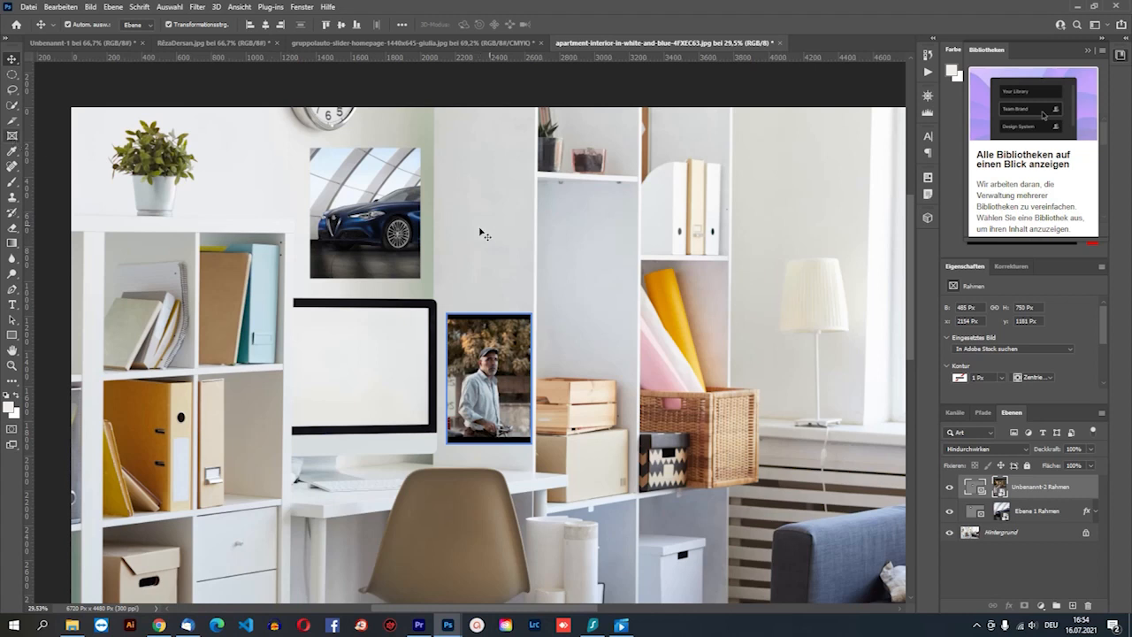
left_click(388, 183)
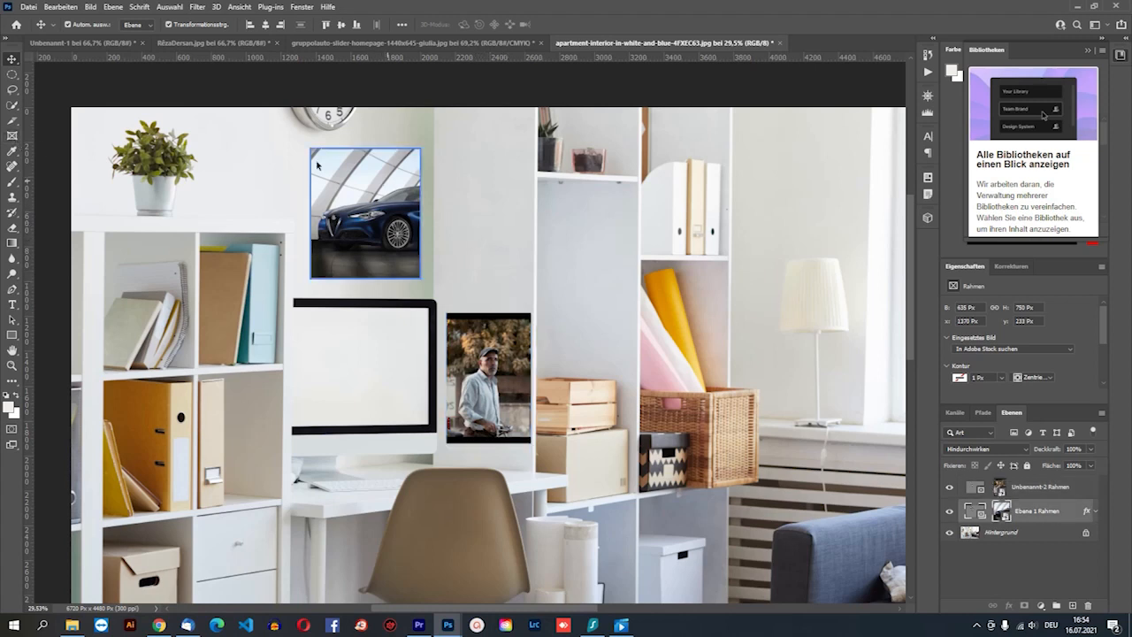
left_click(430, 43)
left_click(212, 42)
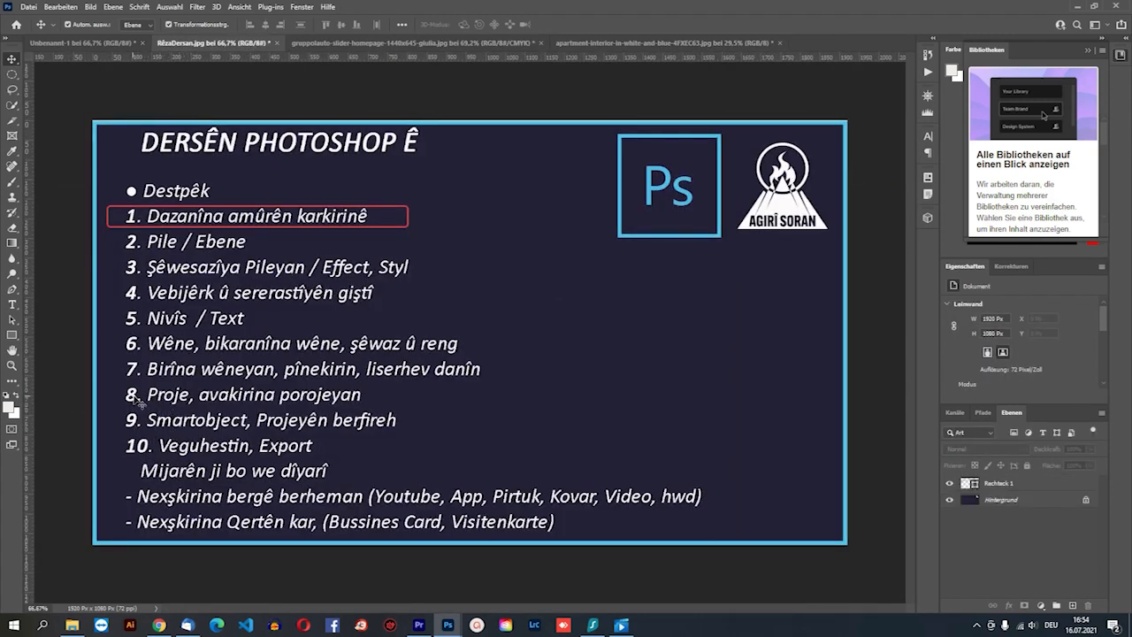
left_click(587, 42)
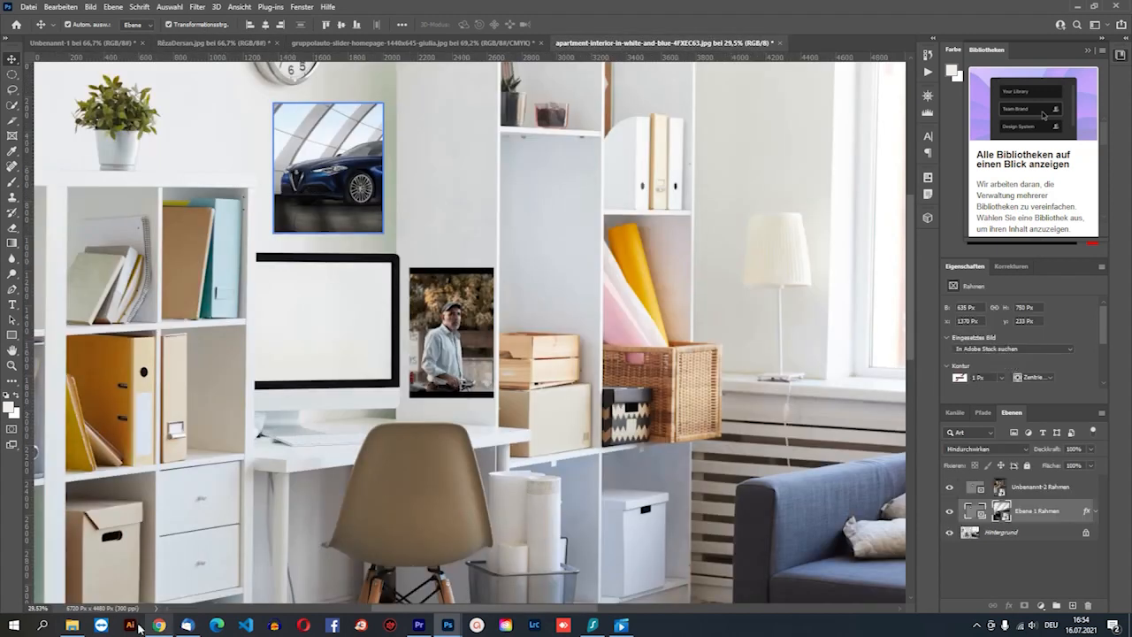
Open 1 (1).jpg with Adobe Photoshop 2021 and dock it as a document tab
left_click(72, 624)
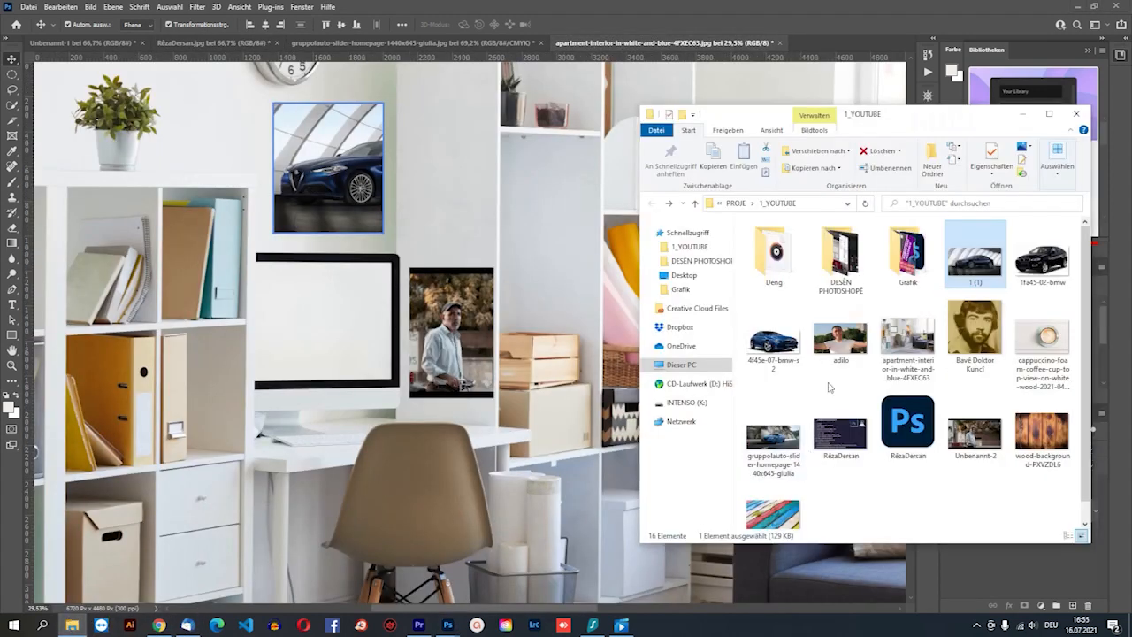
right_click(976, 278)
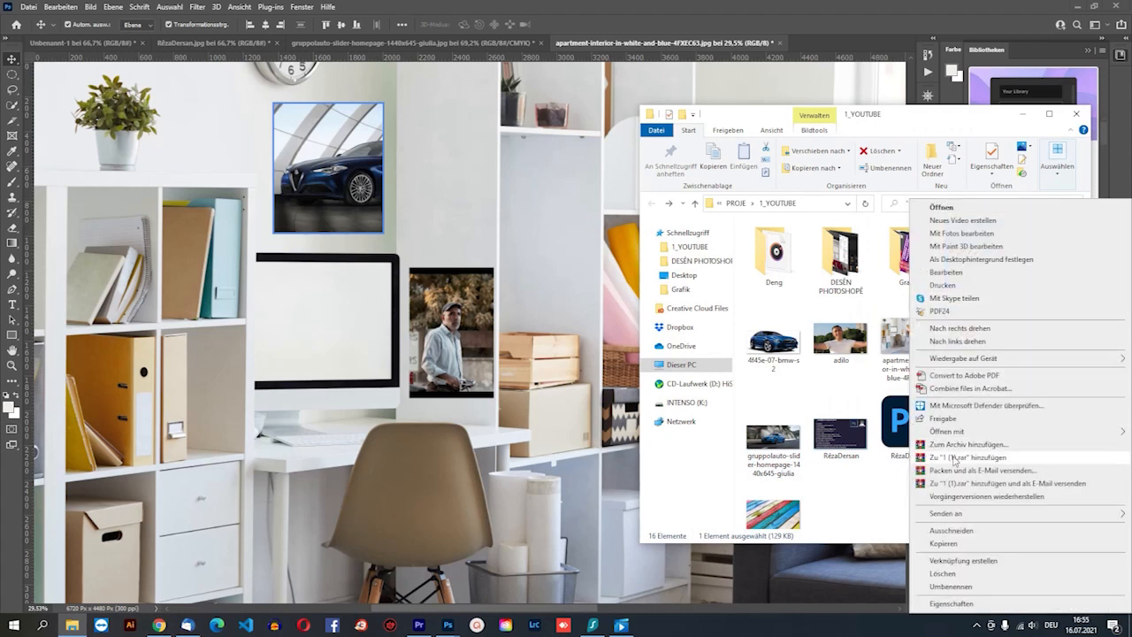
mouse_move(955, 434)
left_click(810, 445)
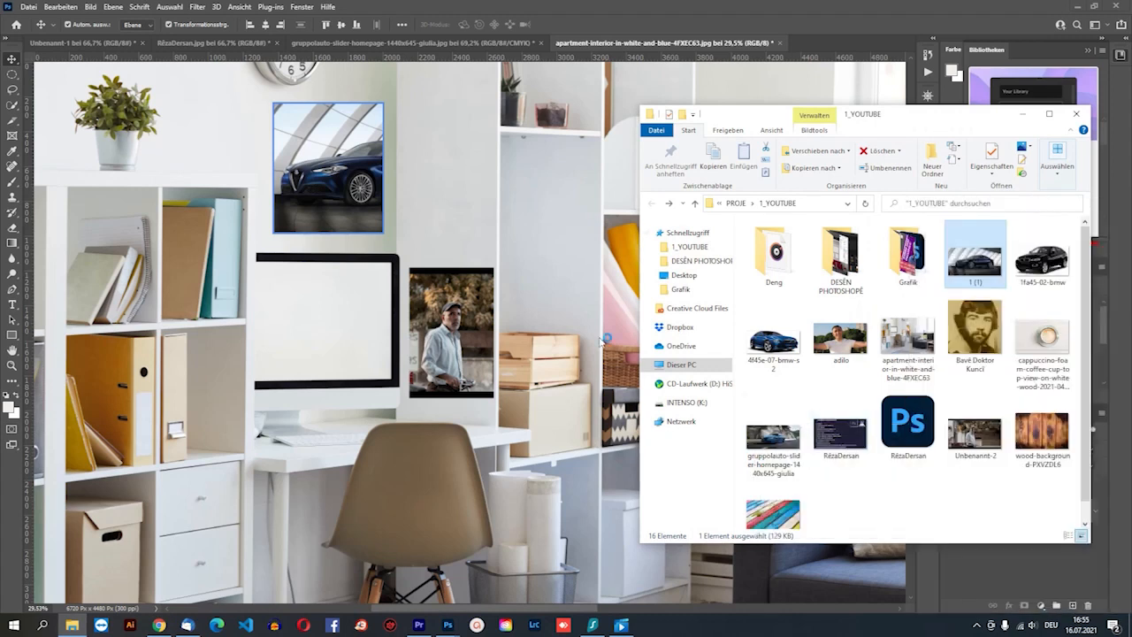
left_click_drag(861, 279, 425, 53)
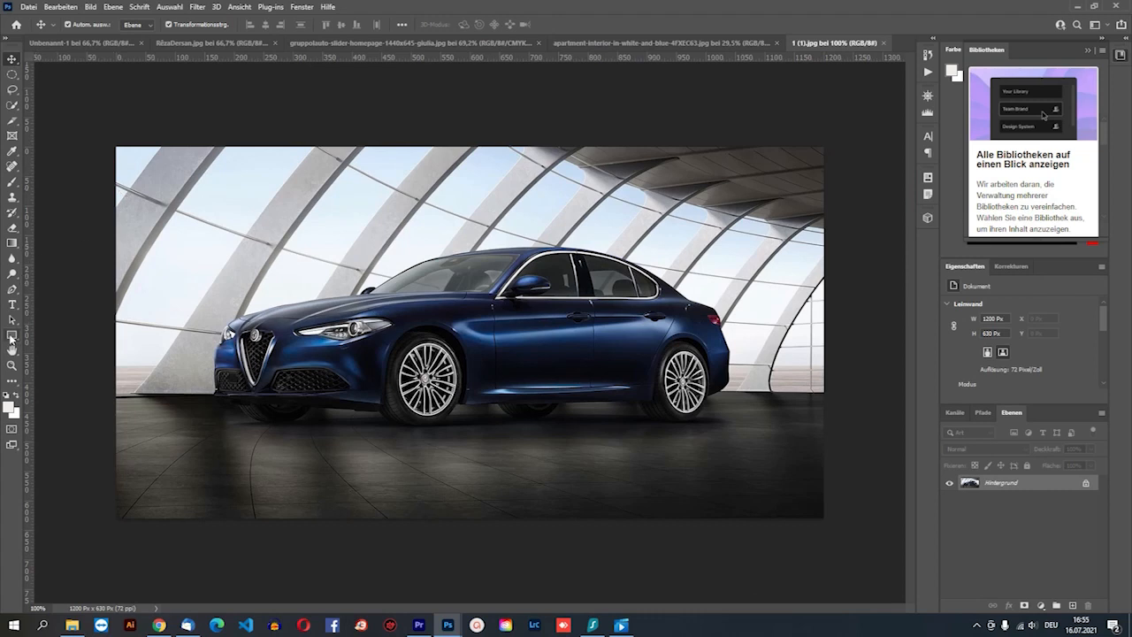
left_click(11, 336)
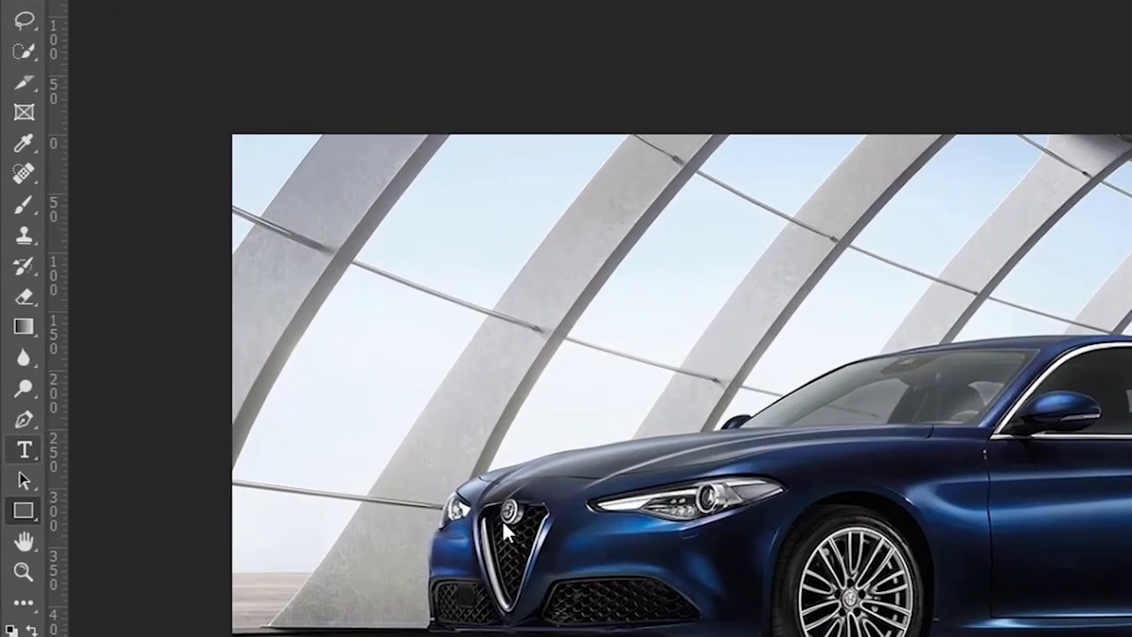
Add a white Lorem ipsum text box on the photo's left, sized 16 pt
left_click(24, 449)
left_click_drag(405, 294, 669, 635)
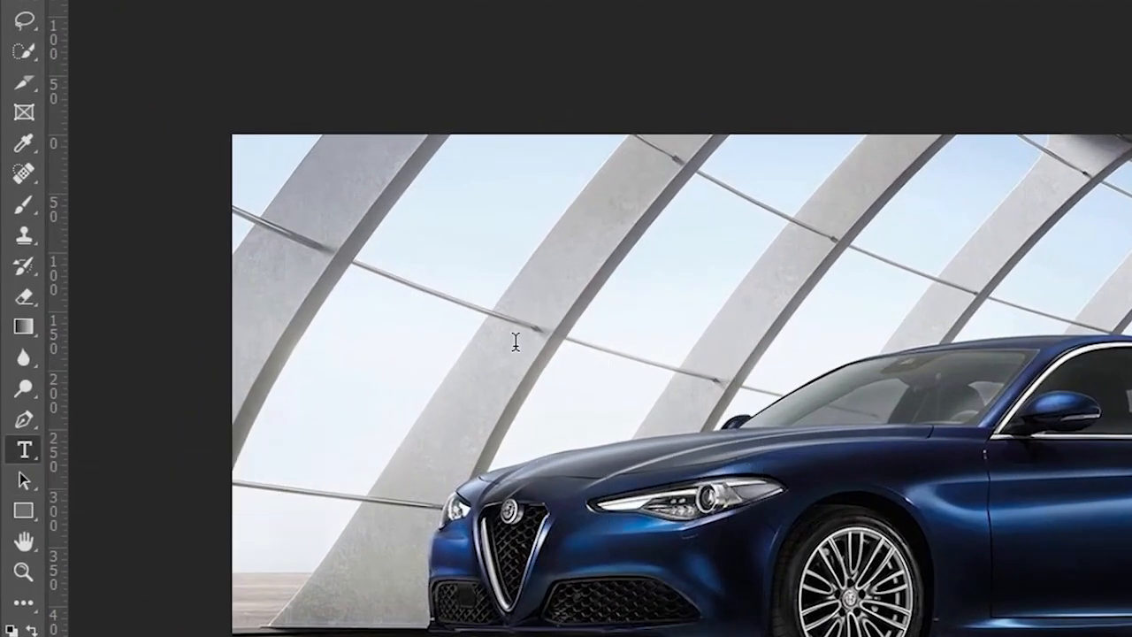
left_click(12, 59)
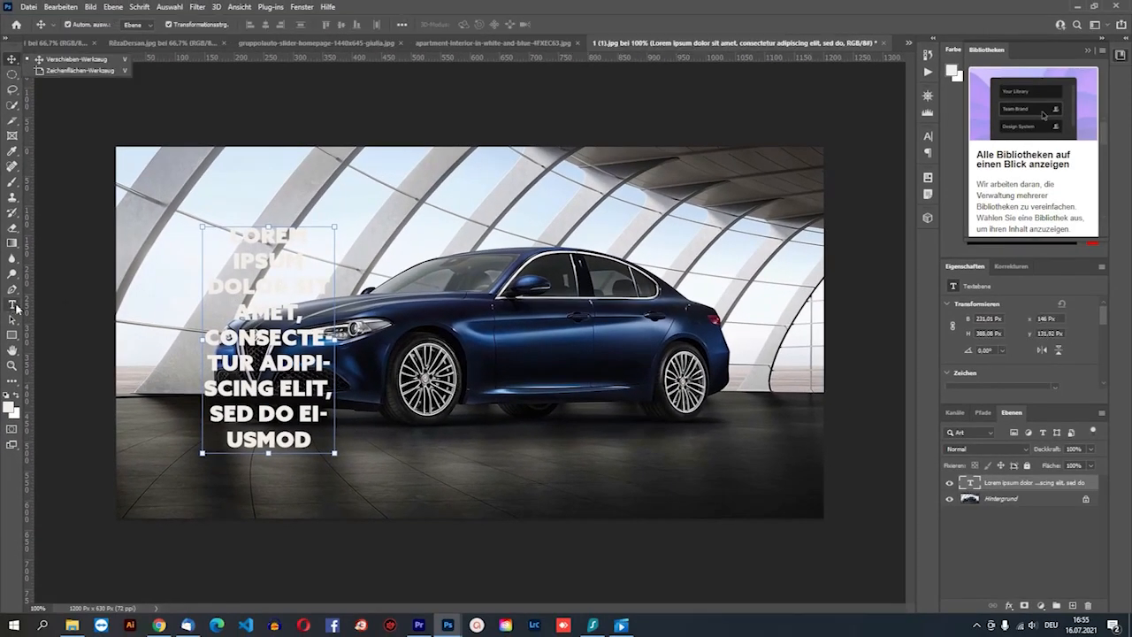
left_click(13, 305)
left_click(324, 24)
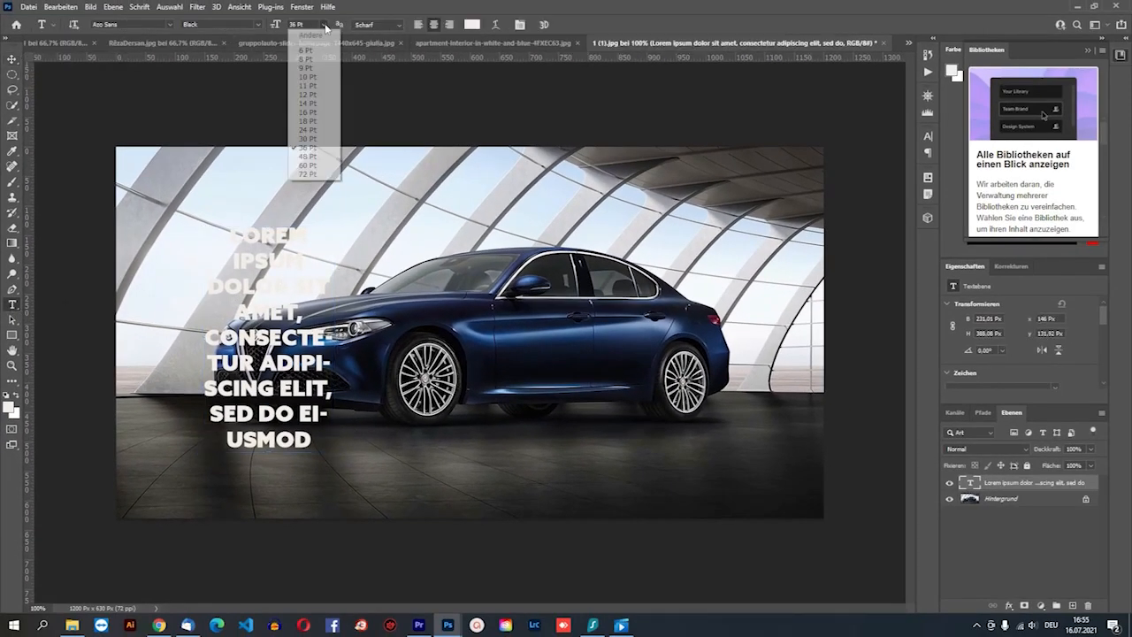
left_click(316, 114)
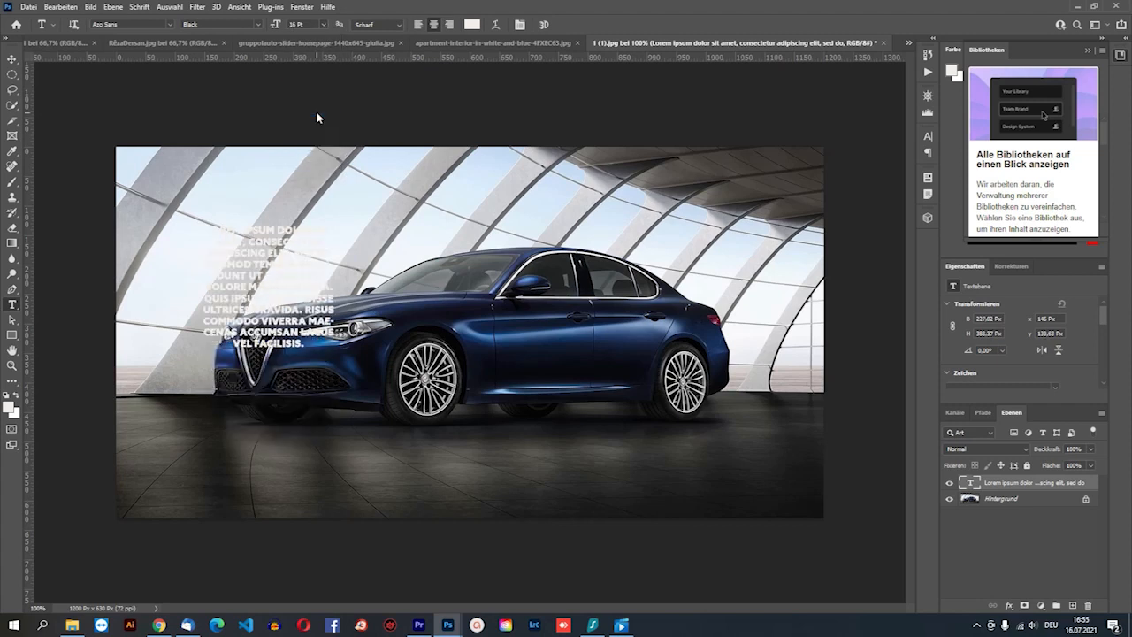
Move the text block down over the car's front
left_click(13, 58)
left_click_drag(247, 289, 257, 353)
left_click(1009, 608)
Drop the drop shadow and Alt-drag the text block twice into three side-by-side columns
left_click(1015, 604)
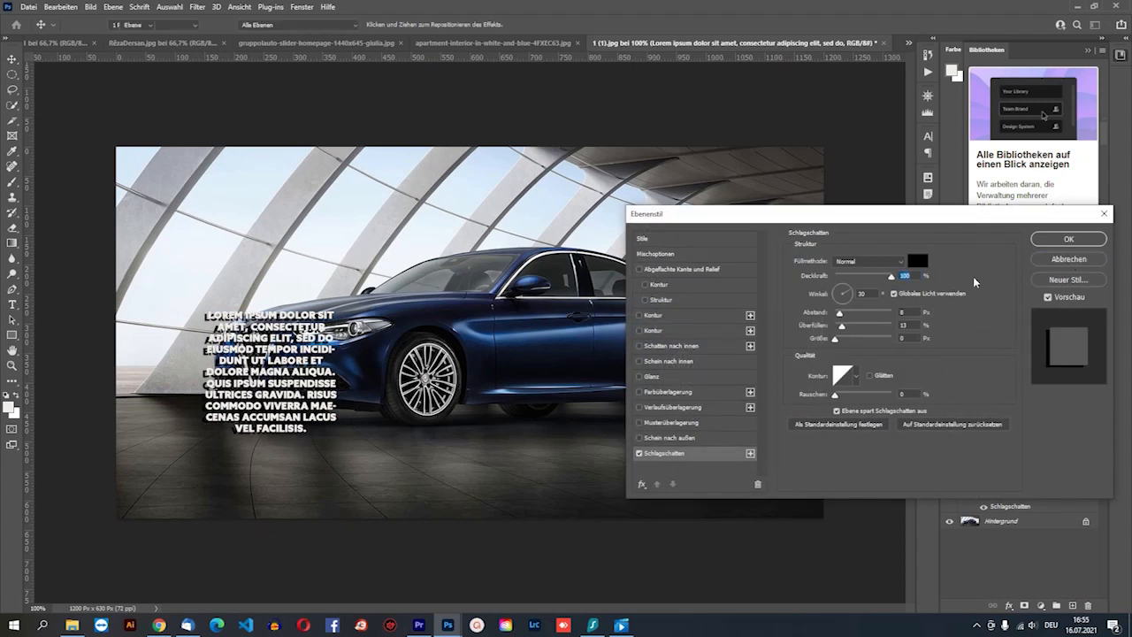
left_click(1068, 258)
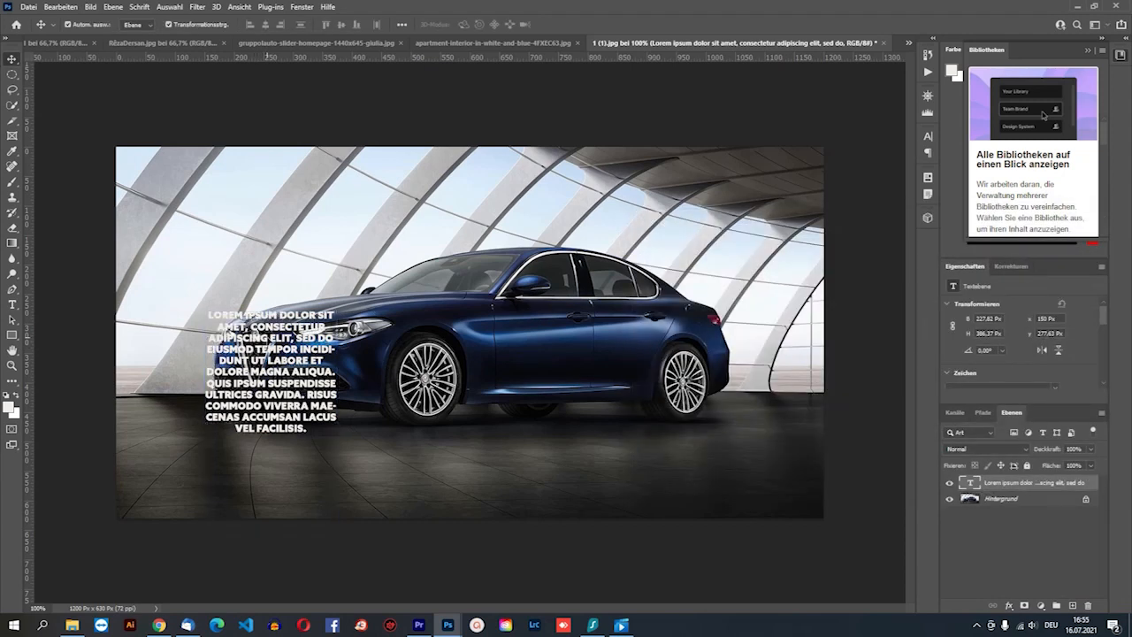
left_click_drag(270, 315, 581, 336)
left_click(280, 355)
Nudge the middle column left and draw a red-outlined rectangle around the left column
left_click_drag(413, 351, 408, 345)
left_click(846, 295)
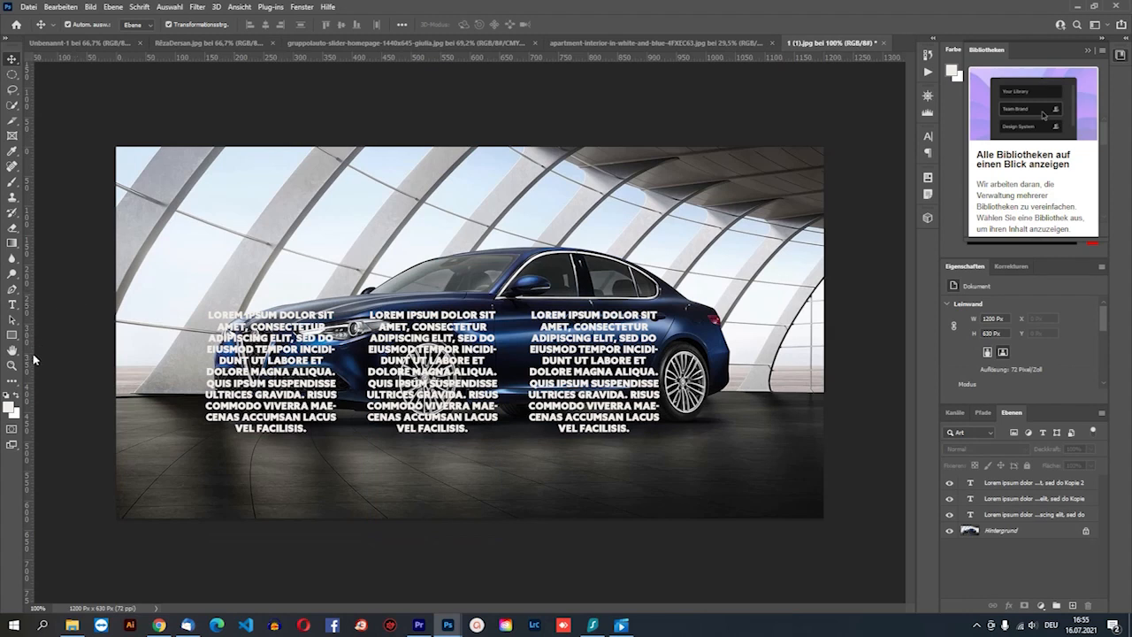
left_click(10, 336)
left_click_drag(197, 295, 347, 475)
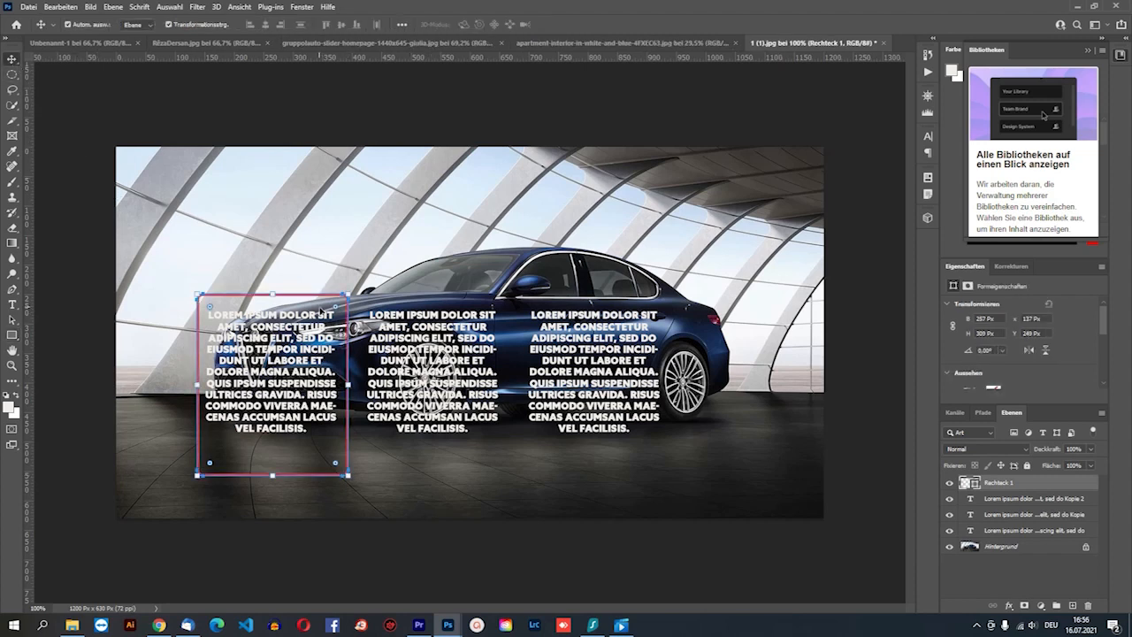
left_click(332, 267)
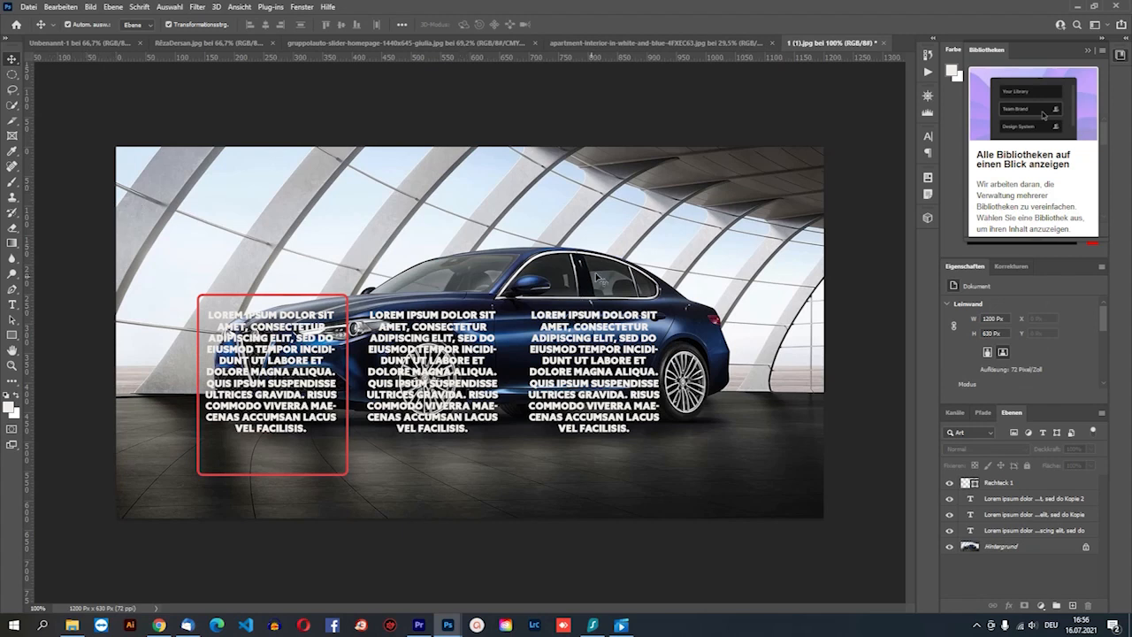
left_click(290, 337)
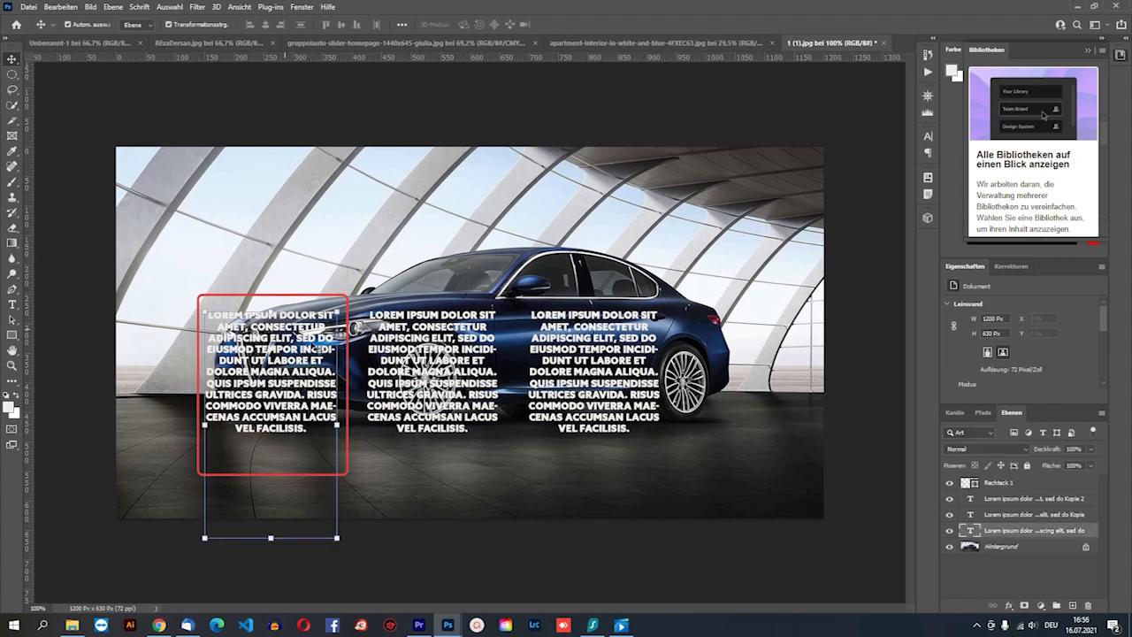
Set the left text to Acumin Variable Concept Condensed ExtraLight with All Caps off
left_click(12, 305)
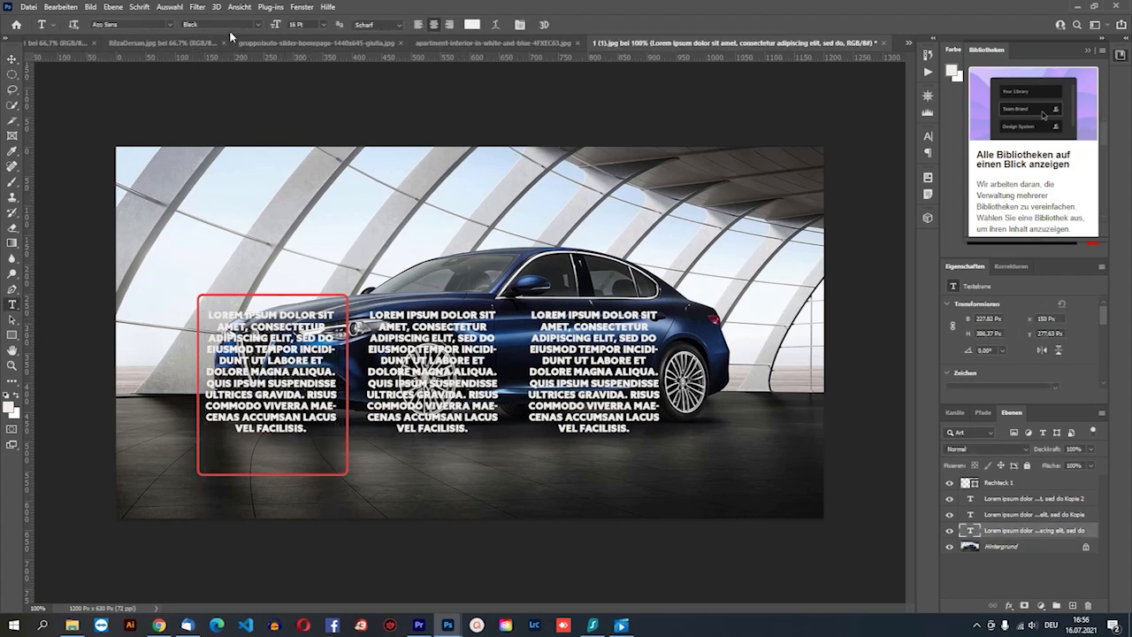
left_click(171, 24)
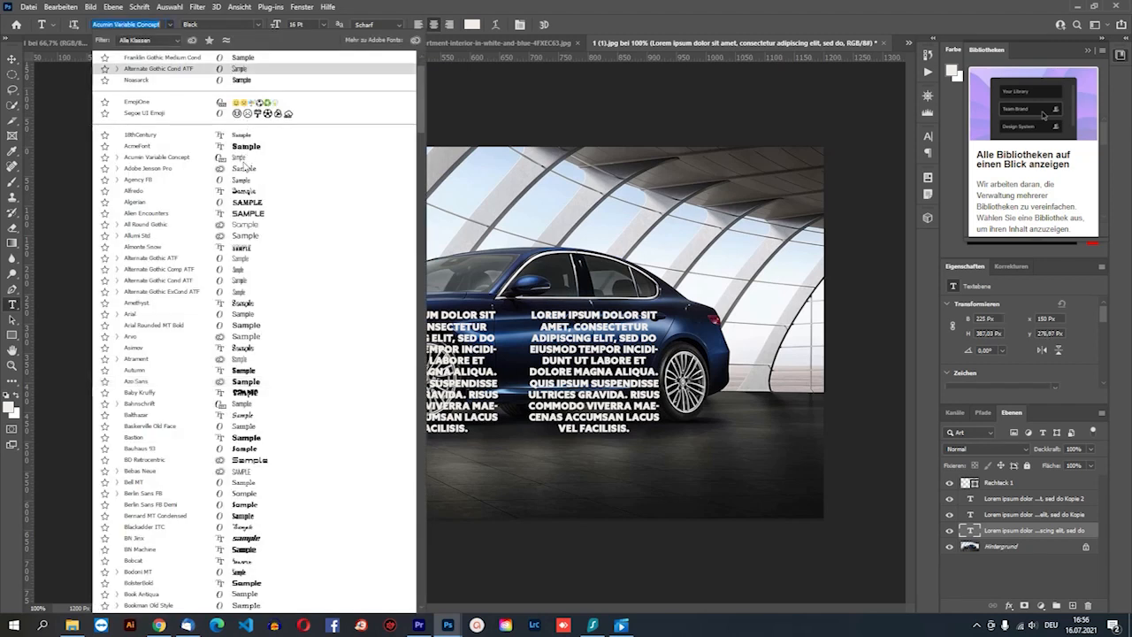
left_click(245, 160)
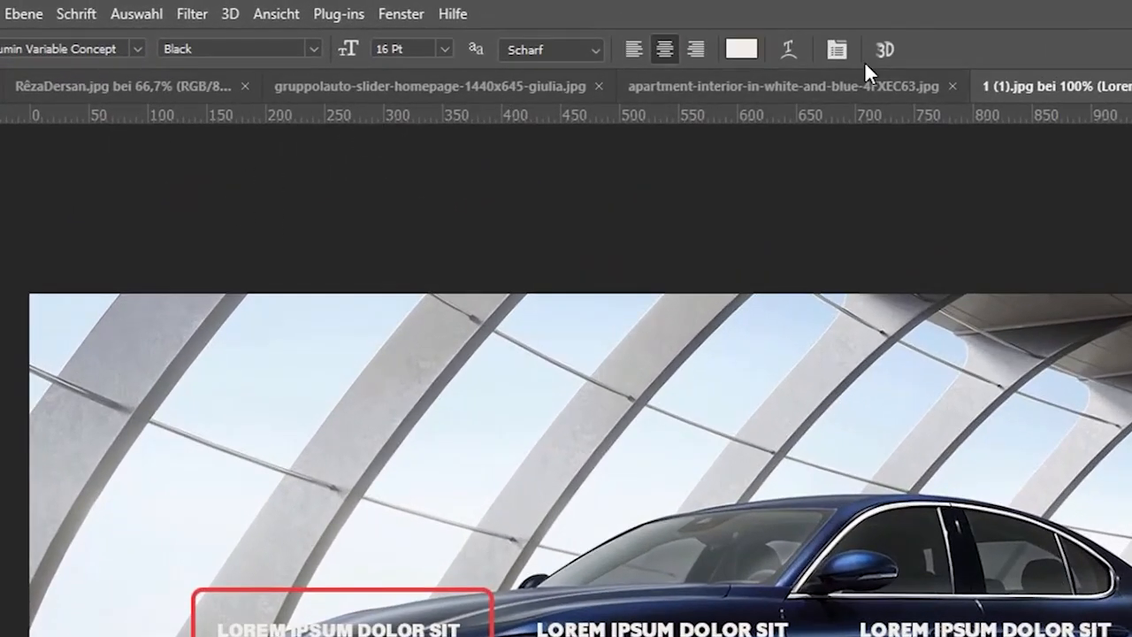
left_click(840, 49)
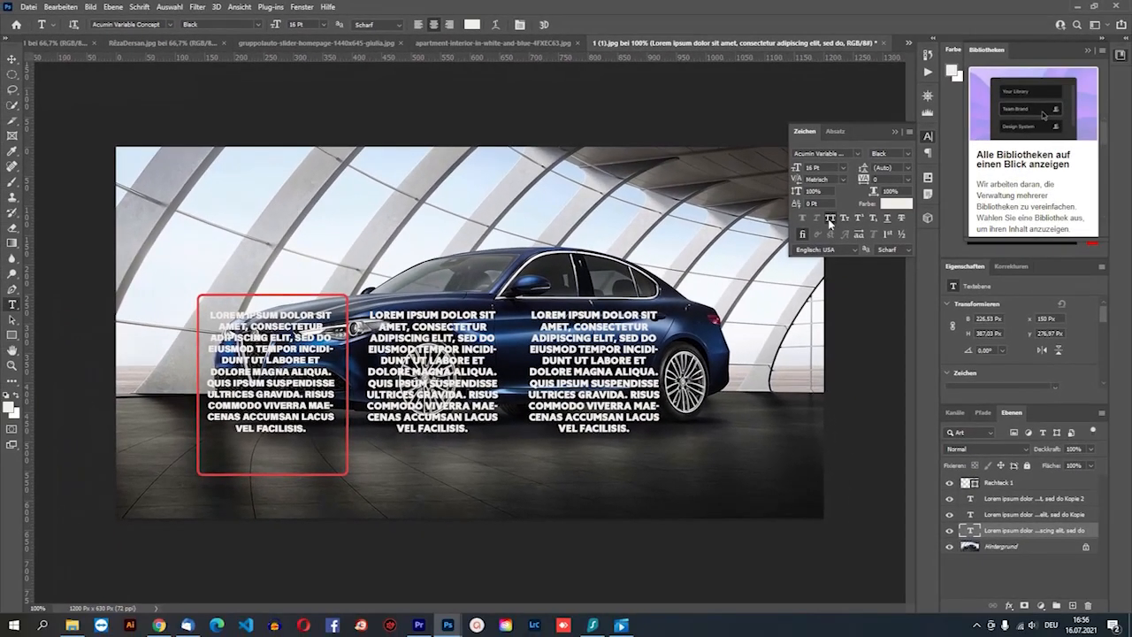
left_click(830, 217)
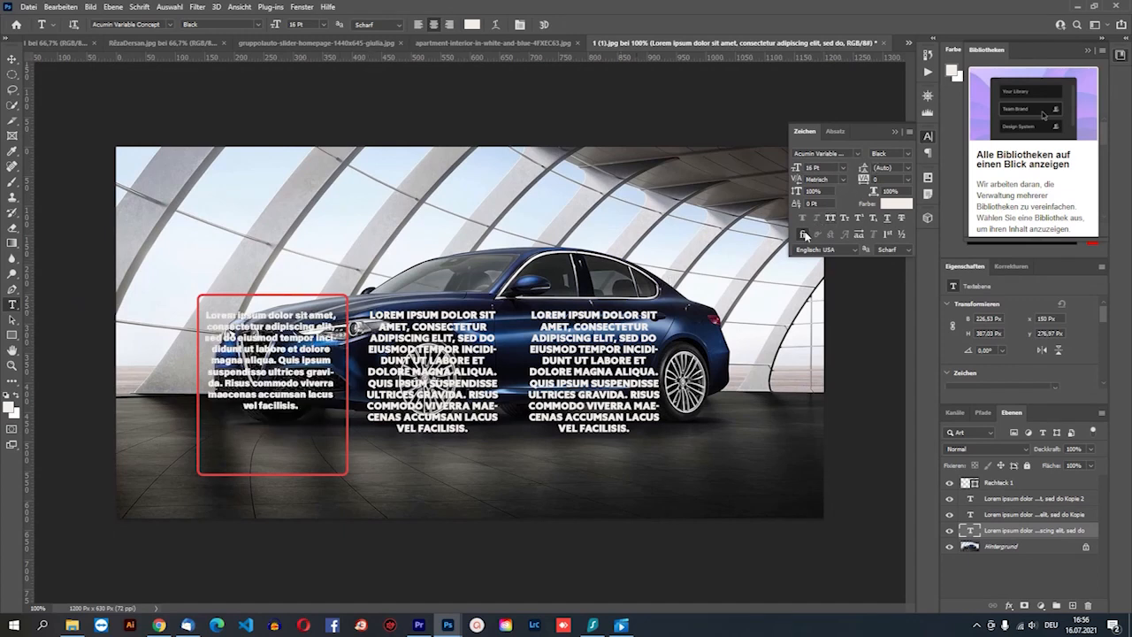
left_click(908, 157)
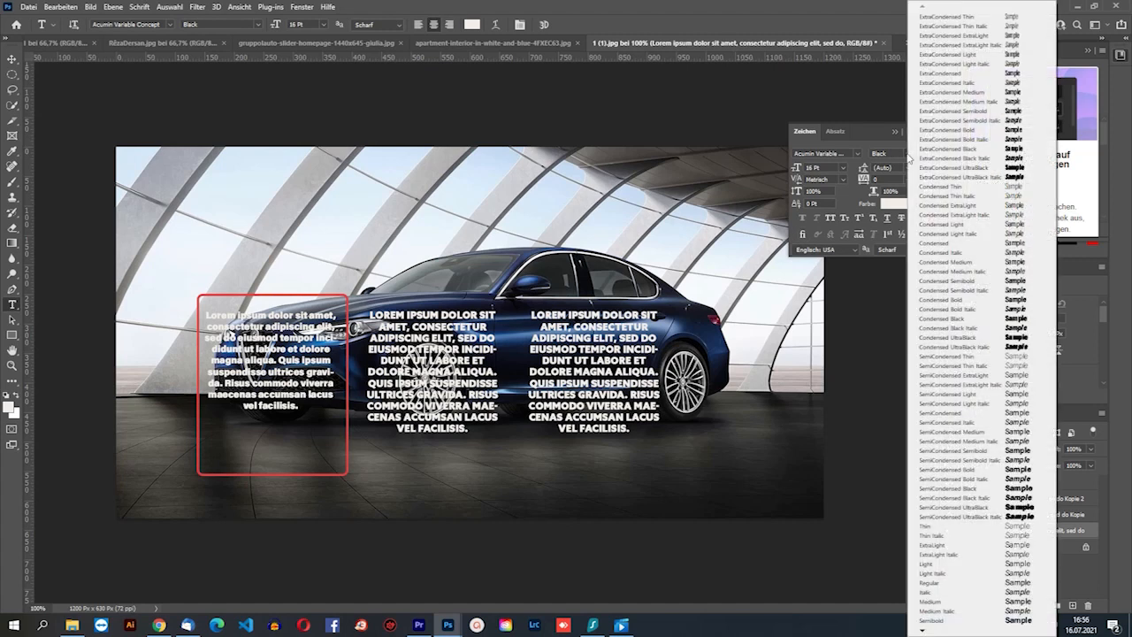
left_click(955, 214)
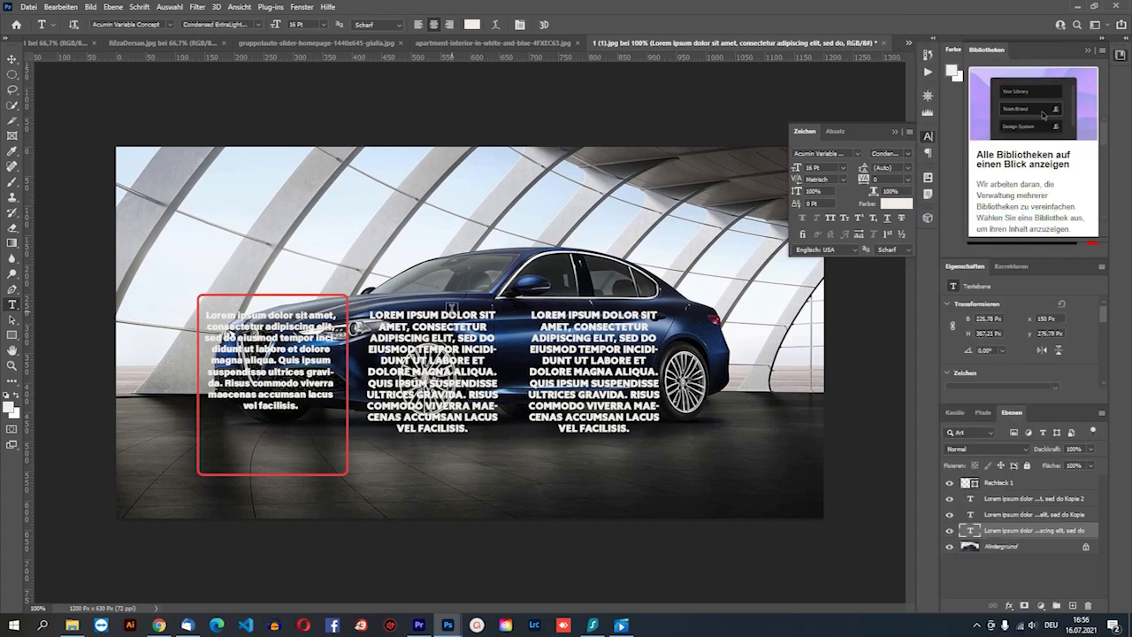
Delete the middle and right text copies, keeping the left text layer selected
left_click(13, 59)
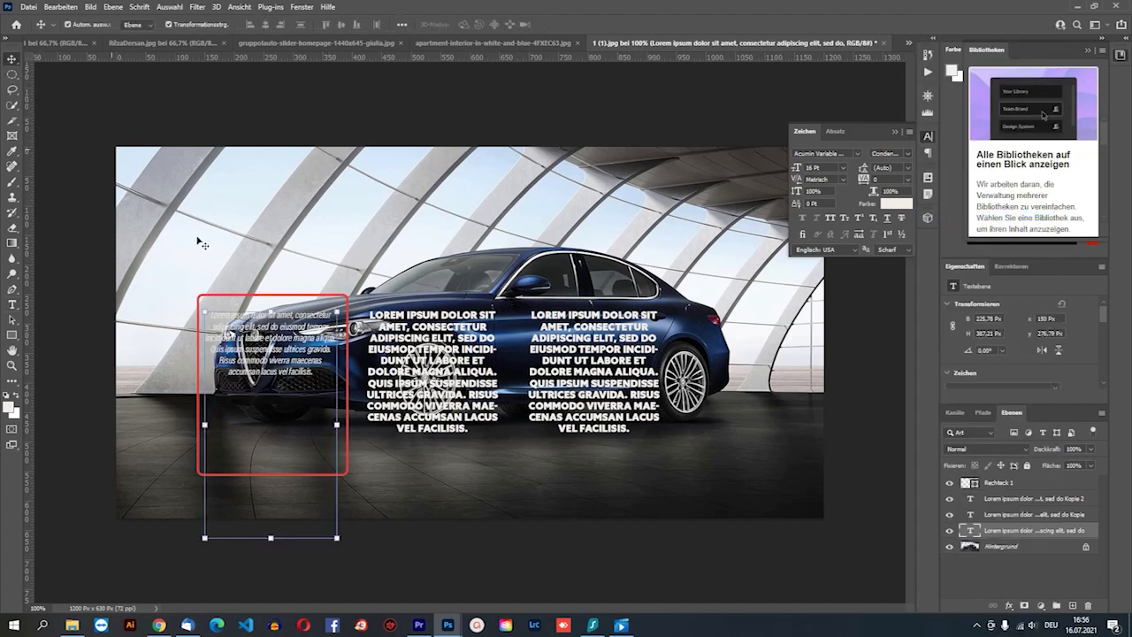
left_click(490, 389)
key("Delete")
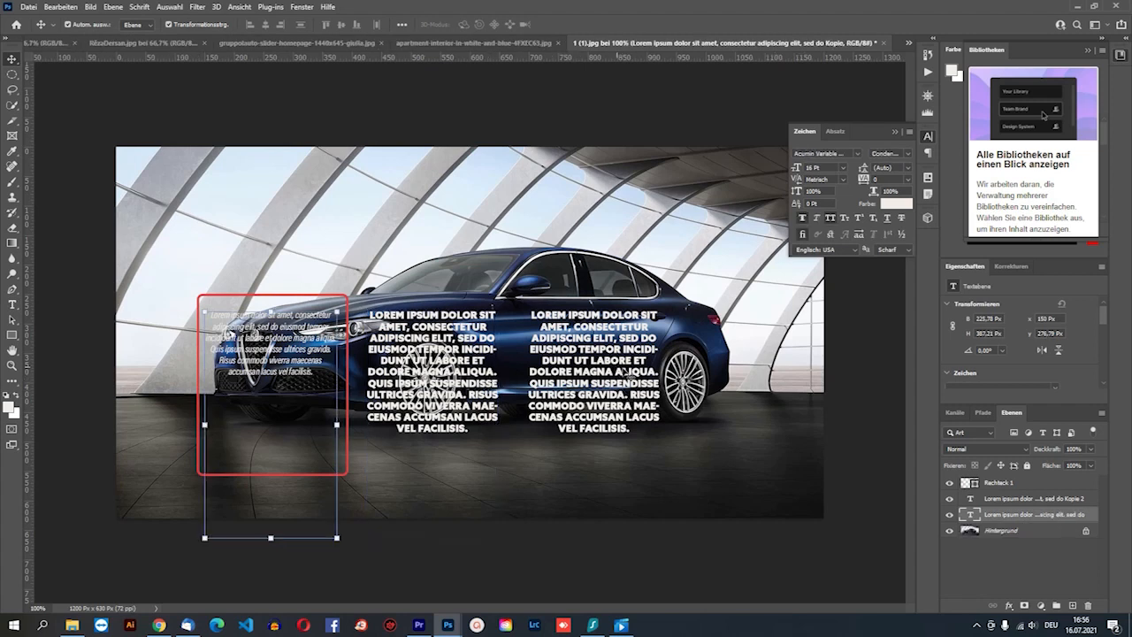
left_click(567, 373)
key("Delete")
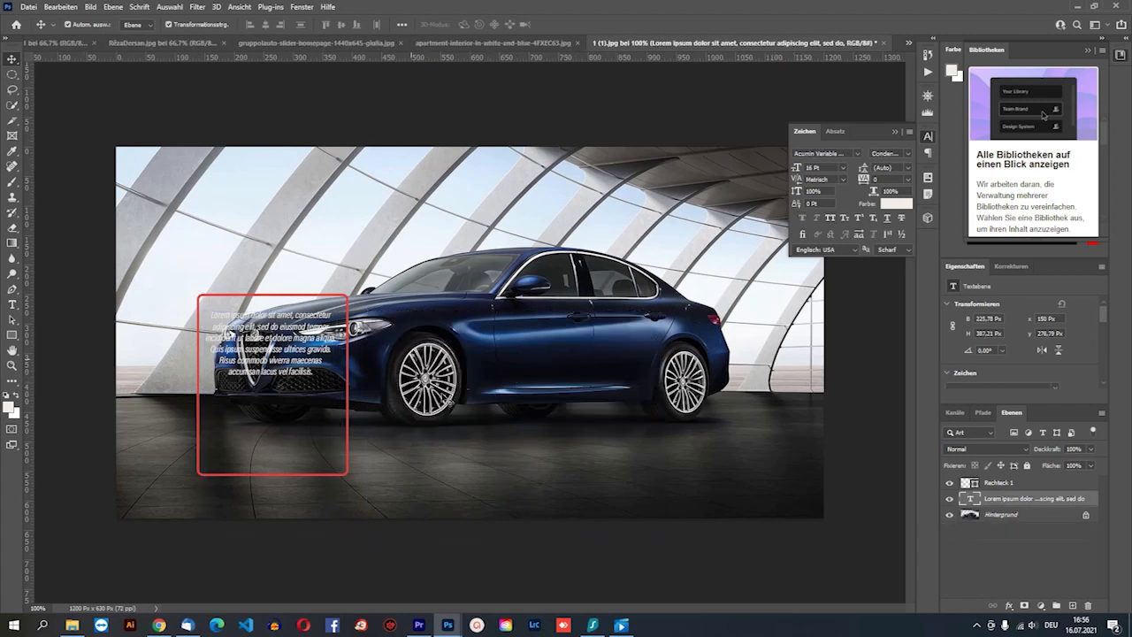
left_click(294, 355)
Fill the rectangle with orange and remove its red outline
left_click(355, 304)
left_click(334, 302)
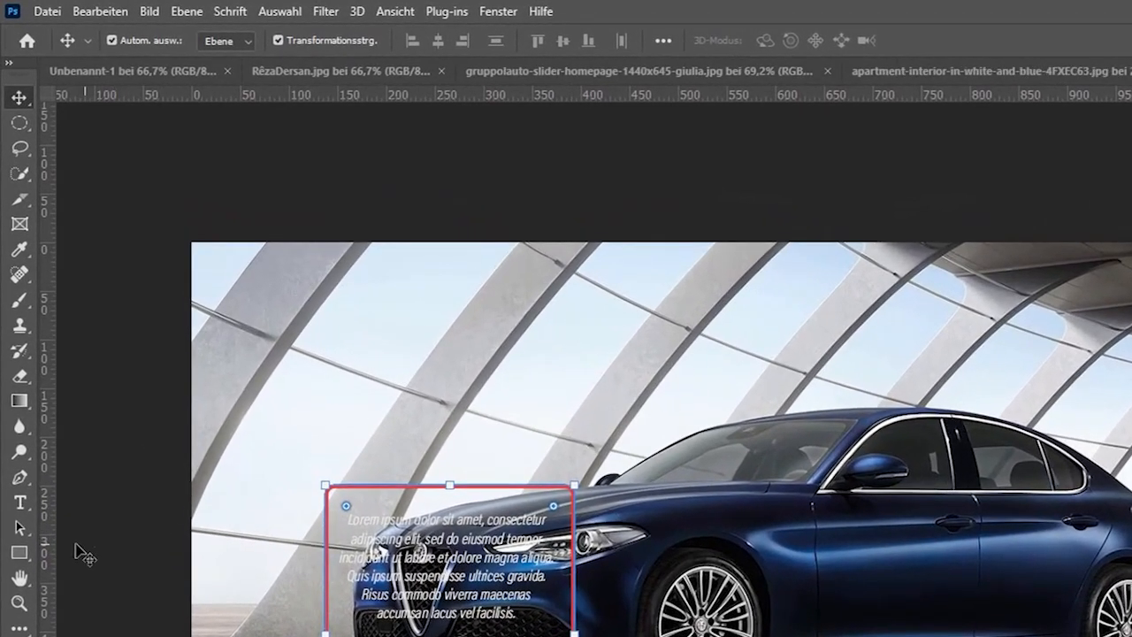
left_click(19, 555)
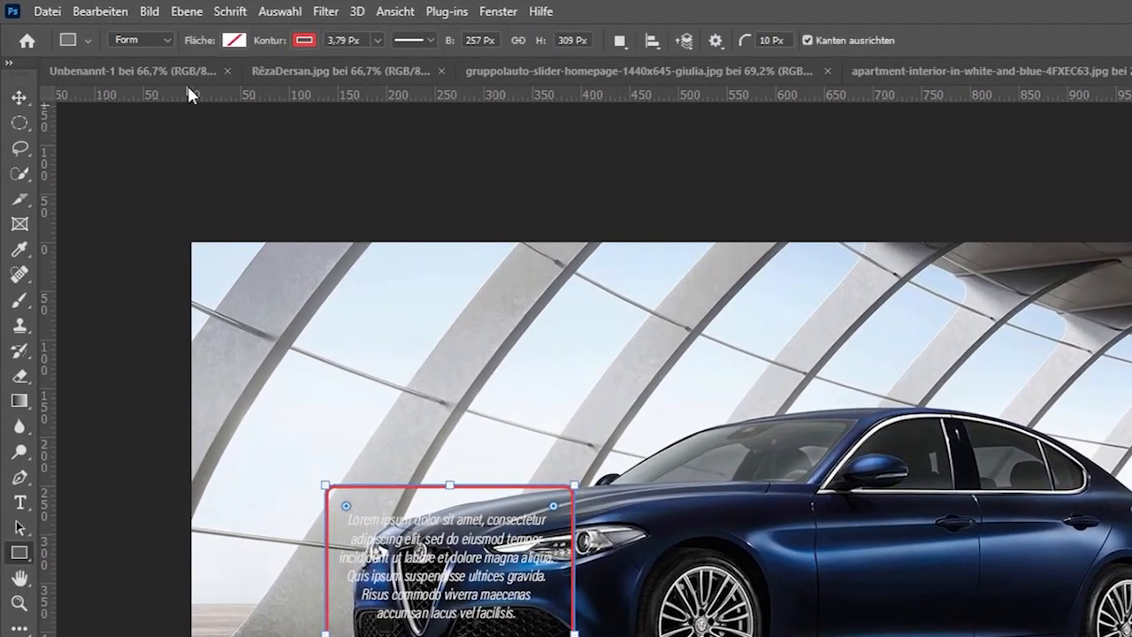
left_click(233, 40)
left_click(168, 142)
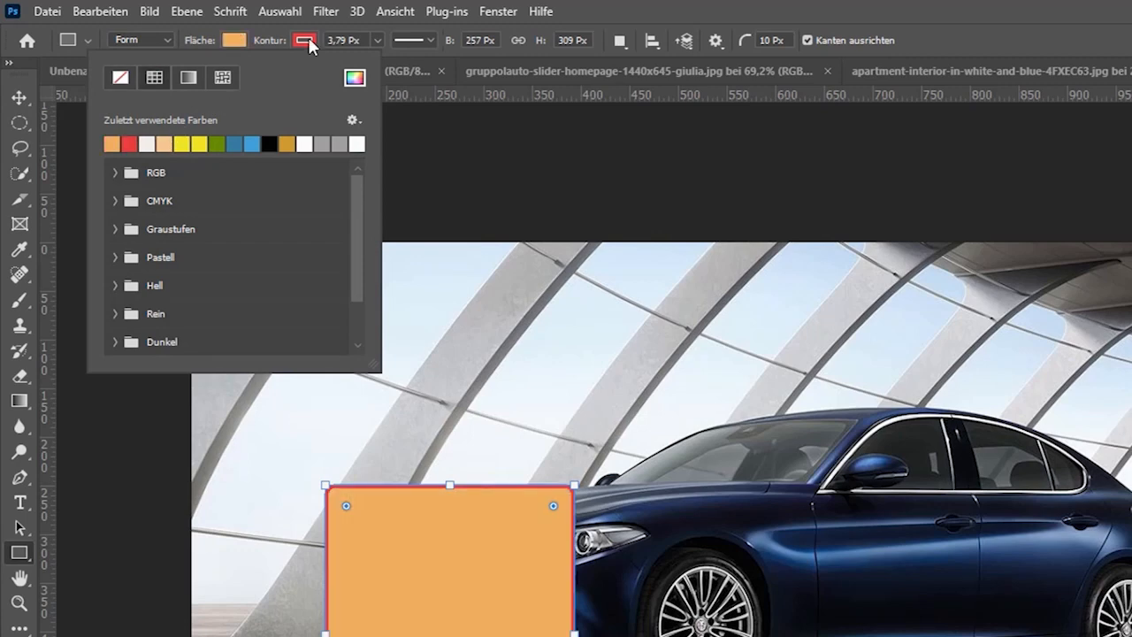
left_click_drag(192, 59, 262, 59)
left_click(196, 77)
Lower the rectangle's opacity to 60% in the Layer Style blending options
left_click(19, 98)
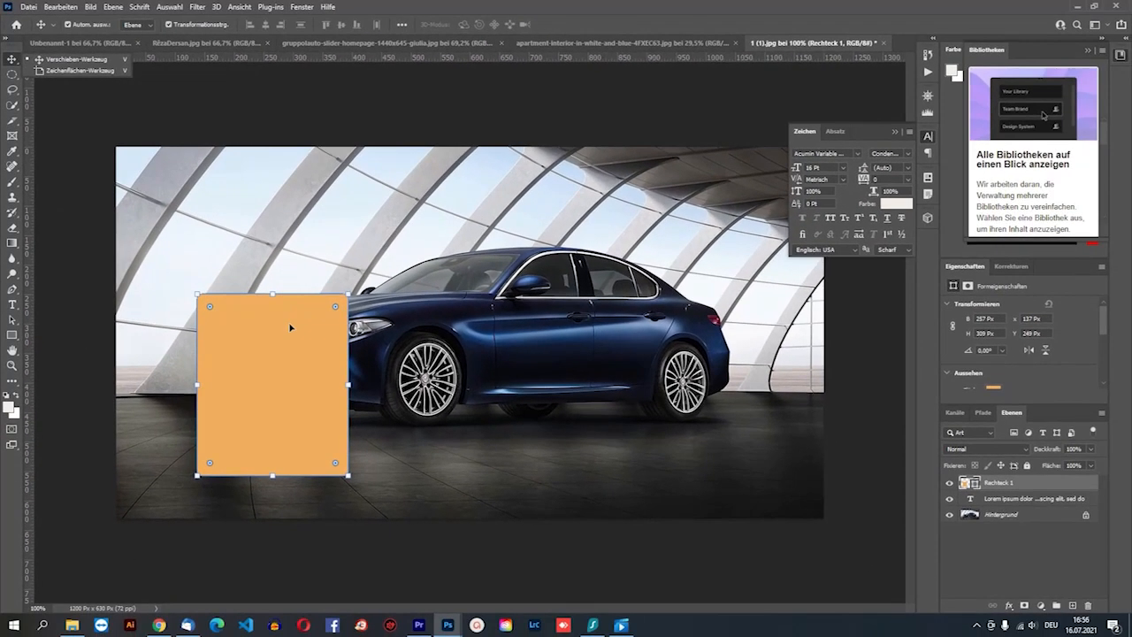
left_click(290, 327)
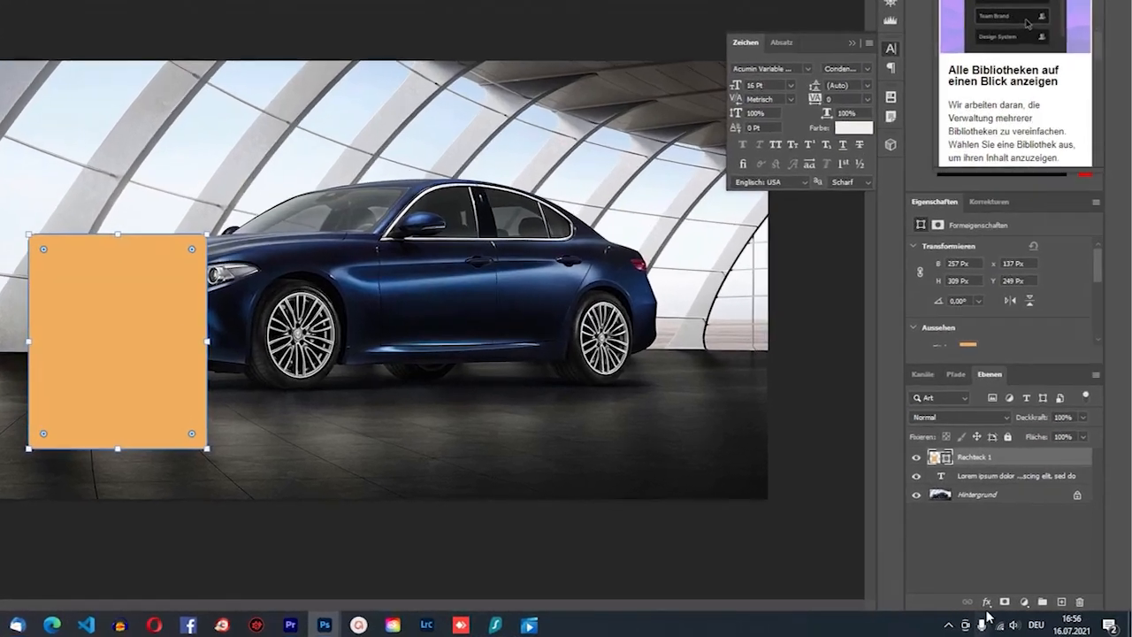
left_click(1008, 606)
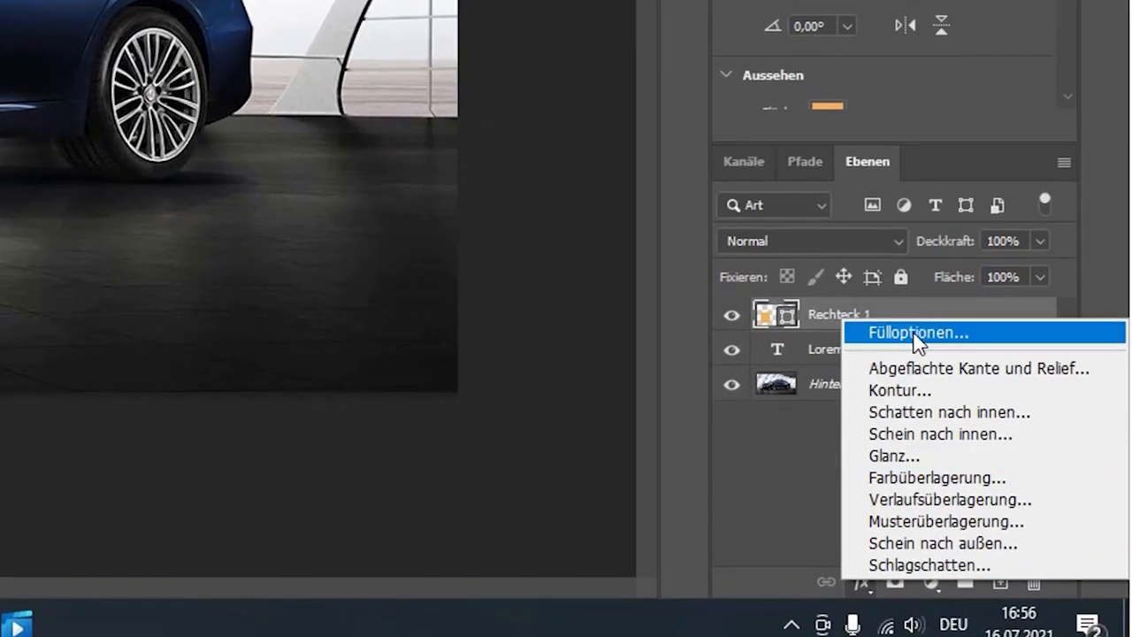
left_click(912, 328)
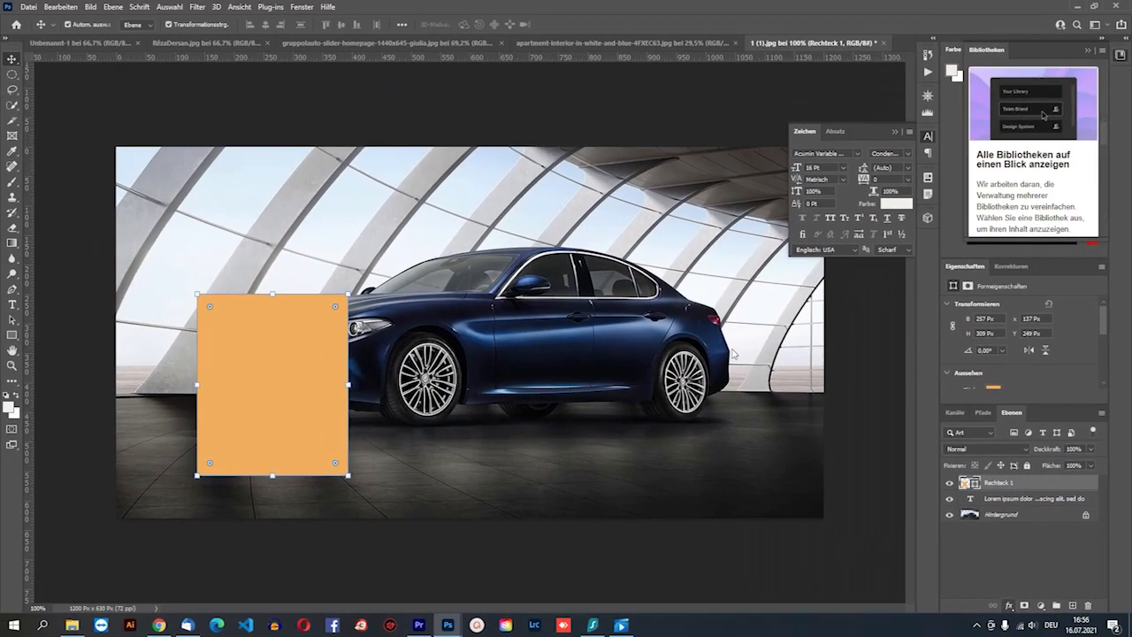
left_click_drag(920, 275, 901, 277)
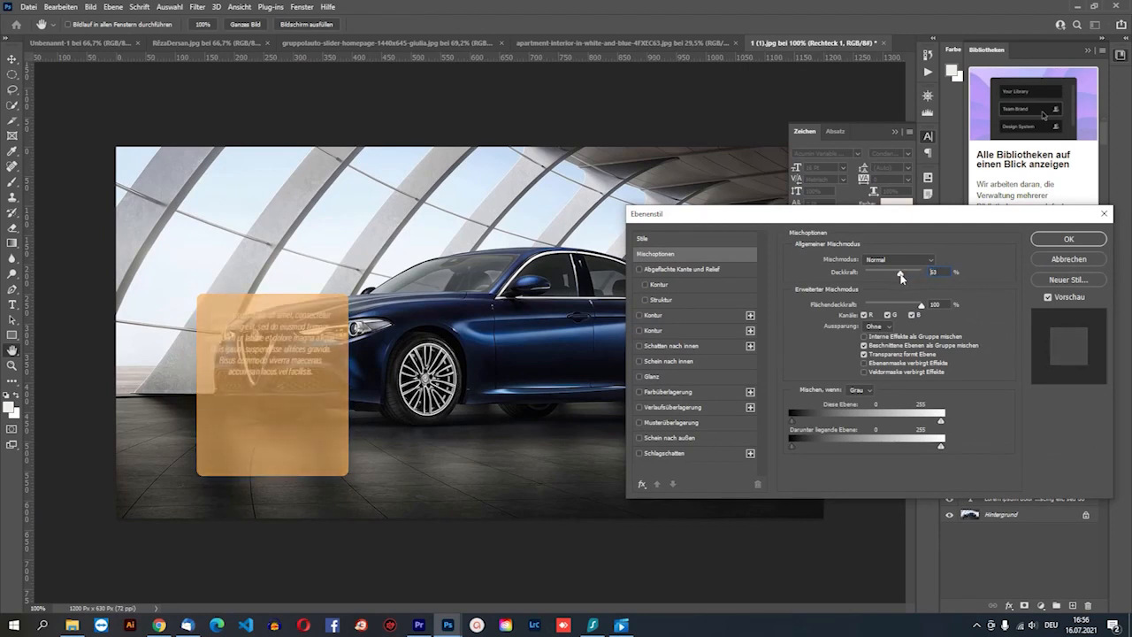
left_click(1069, 239)
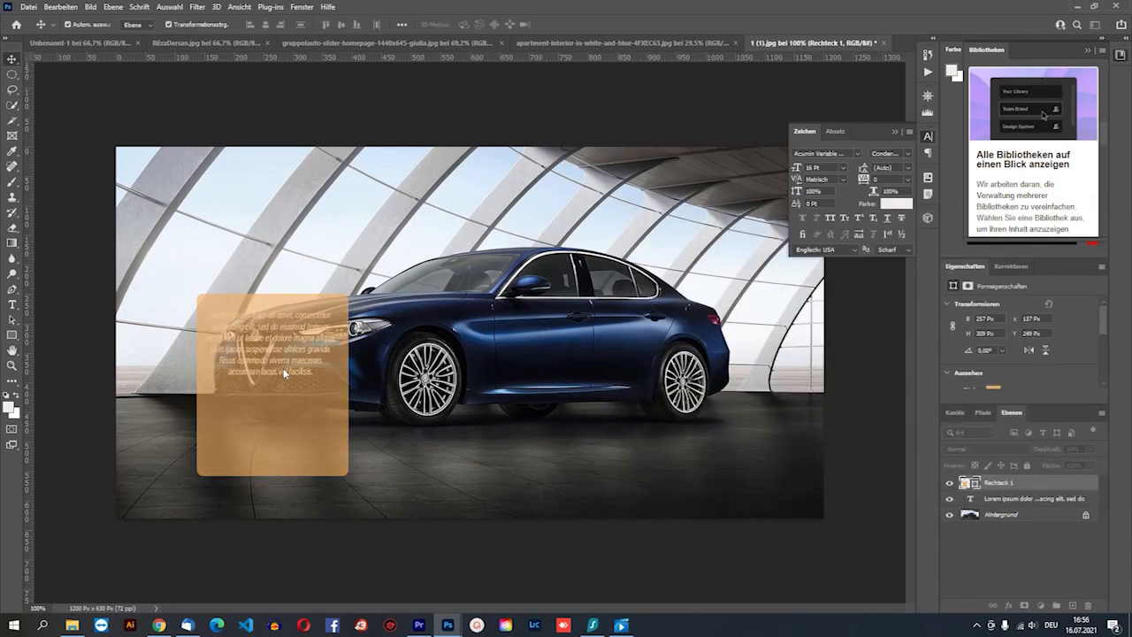
left_click(13, 336)
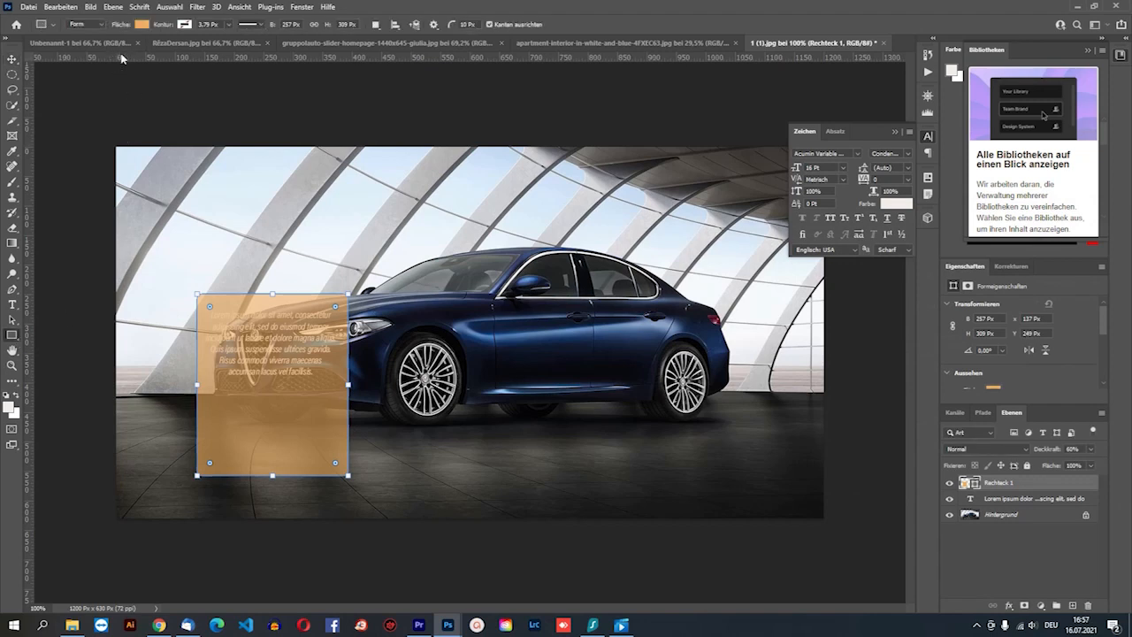
left_click(141, 25)
Set the card's fill to dark blue 114793 in the Color Picker
left_click(152, 87)
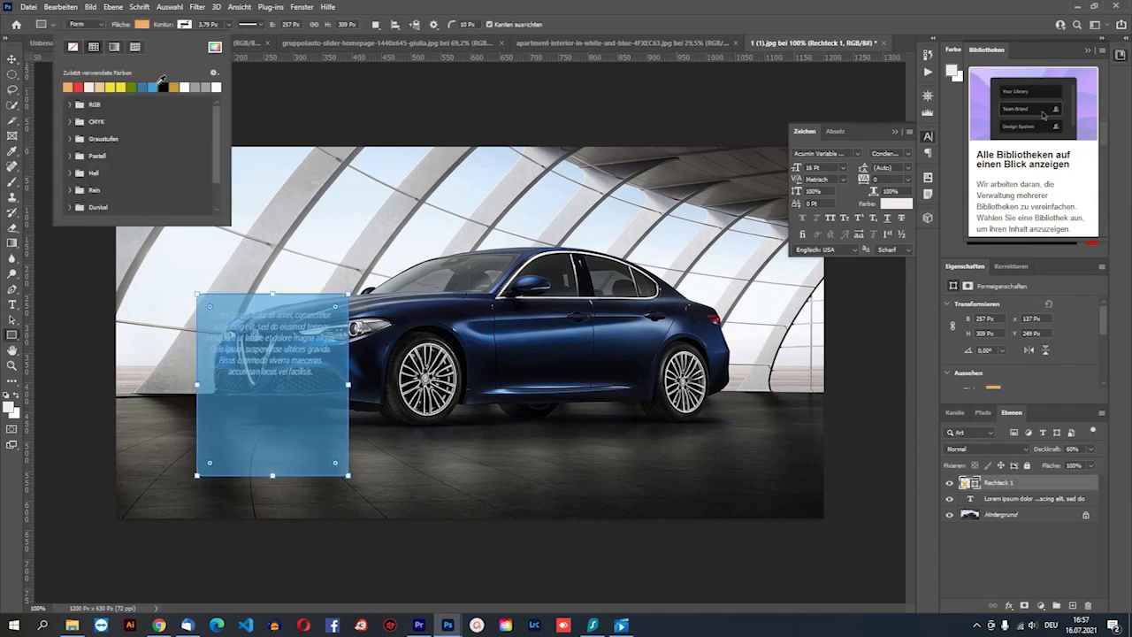
left_click(215, 46)
left_click(571, 338)
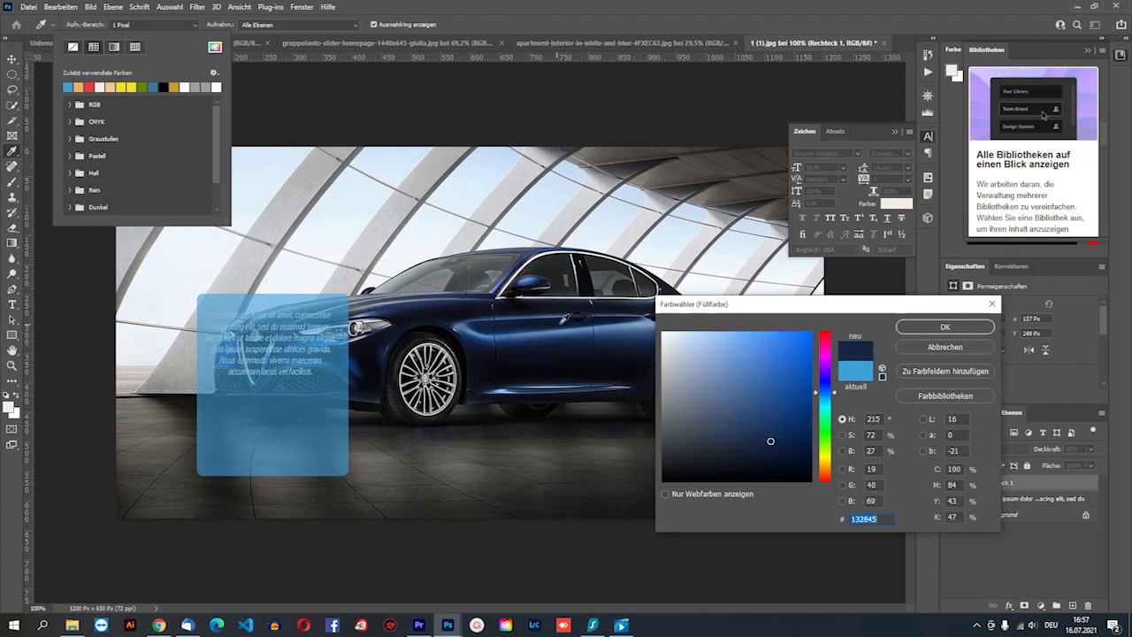
left_click_drag(806, 416, 798, 417)
left_click(794, 394)
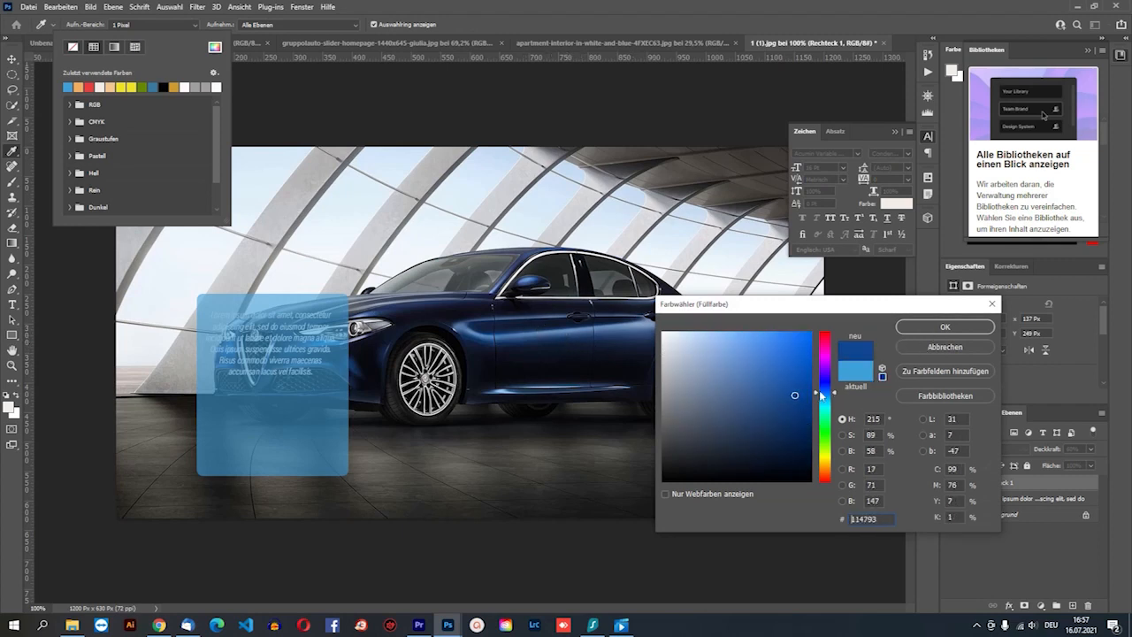
left_click(945, 326)
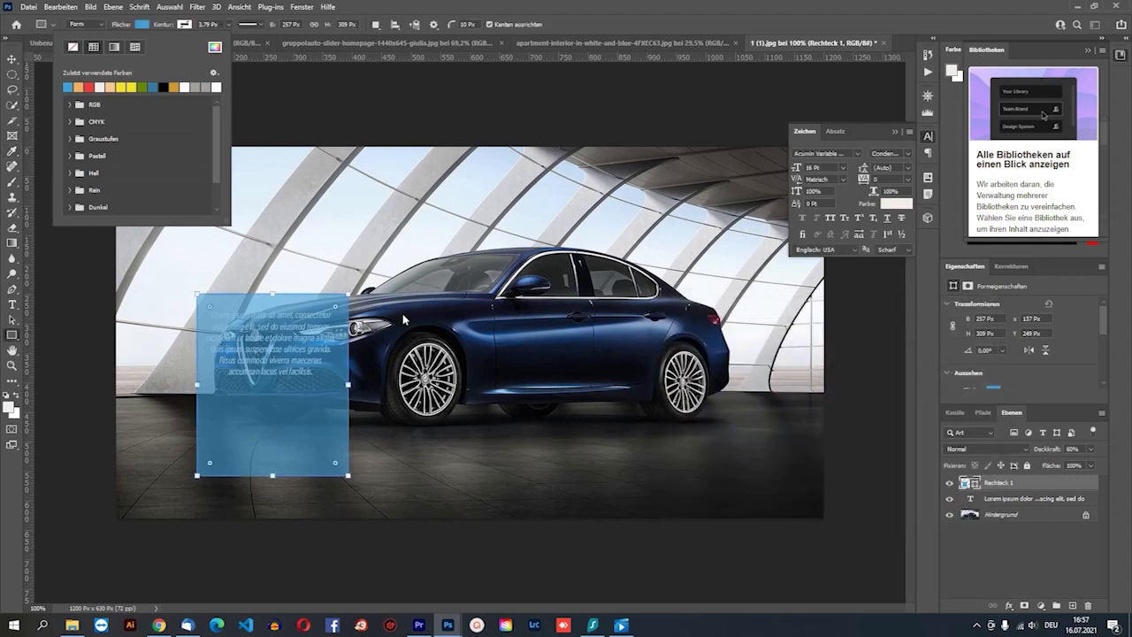
Move the Lorem ipsum text layer above Rechteck 1 in the layer stack
left_click(13, 58)
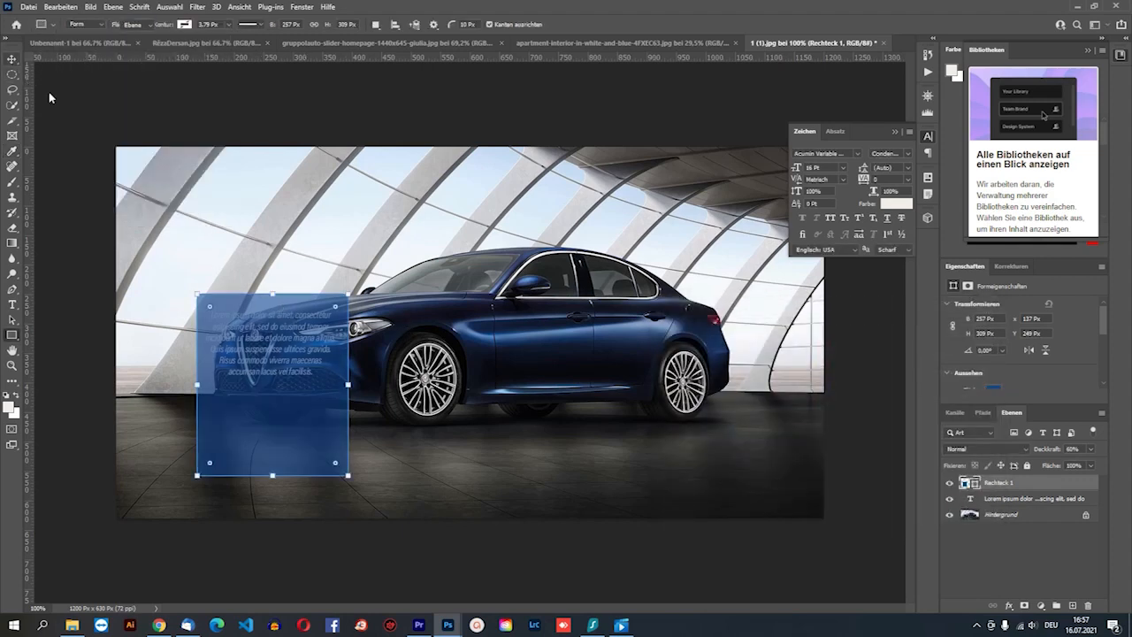
left_click(1005, 498)
left_click_drag(1011, 412, 601, 264)
left_click_drag(641, 344, 641, 328)
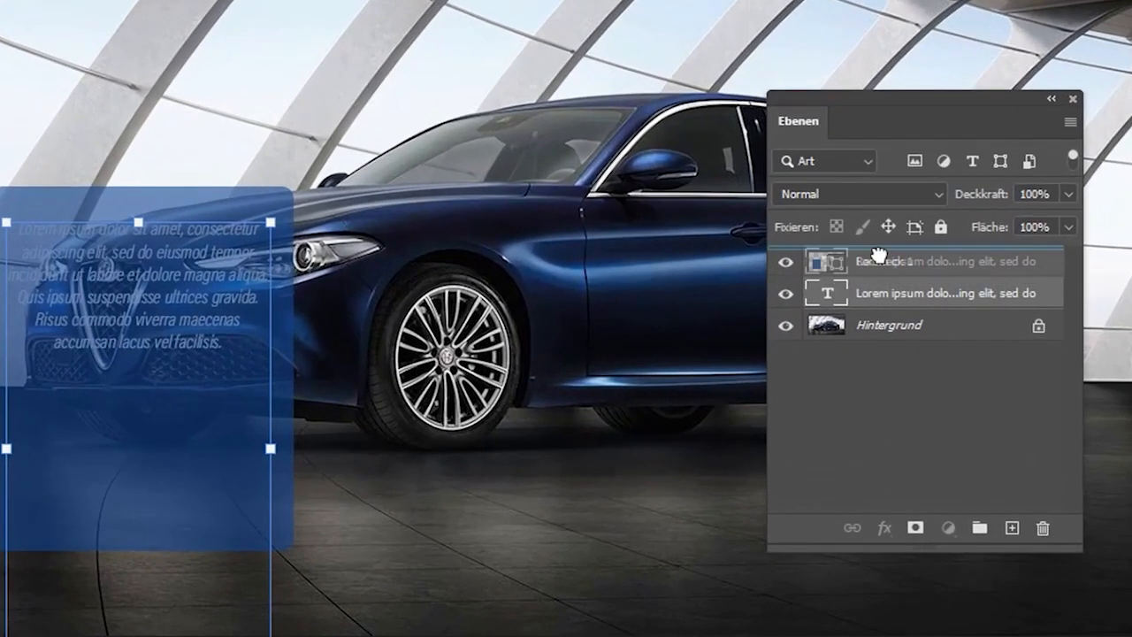
left_click_drag(877, 254, 878, 258)
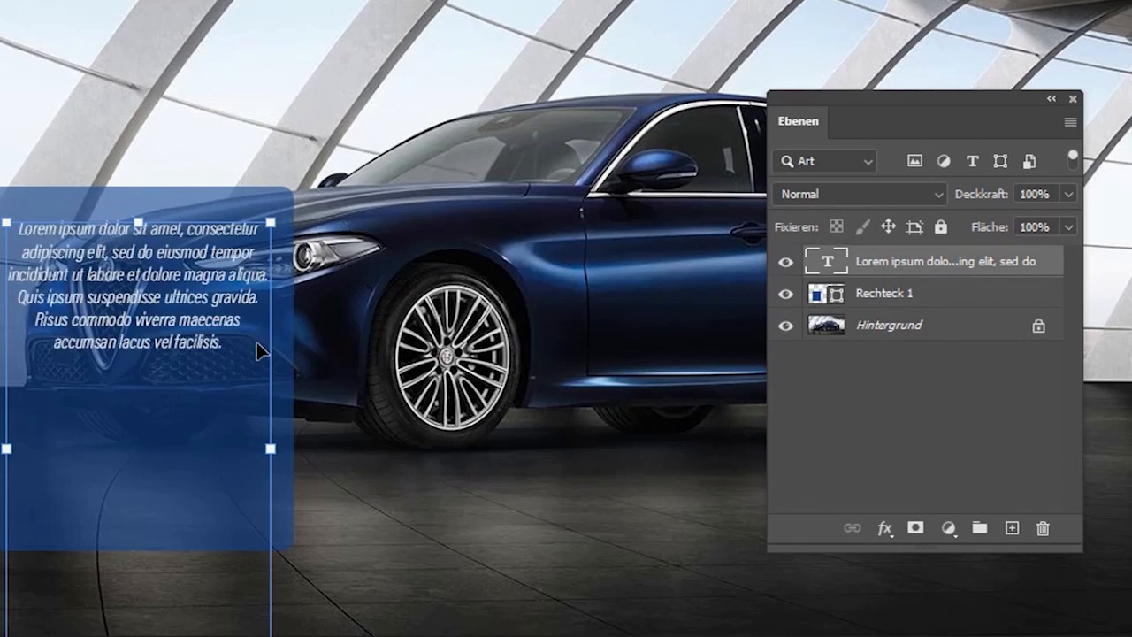
left_click(412, 444)
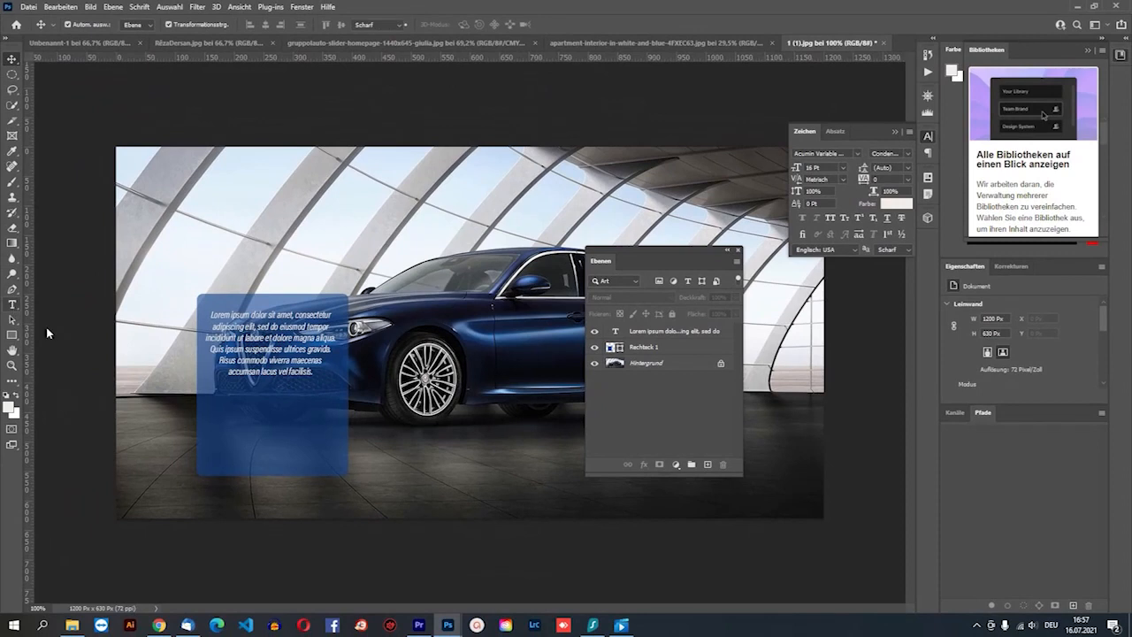
Type the name title as a new text line inside the blue card
key("t")
left_click(230, 442)
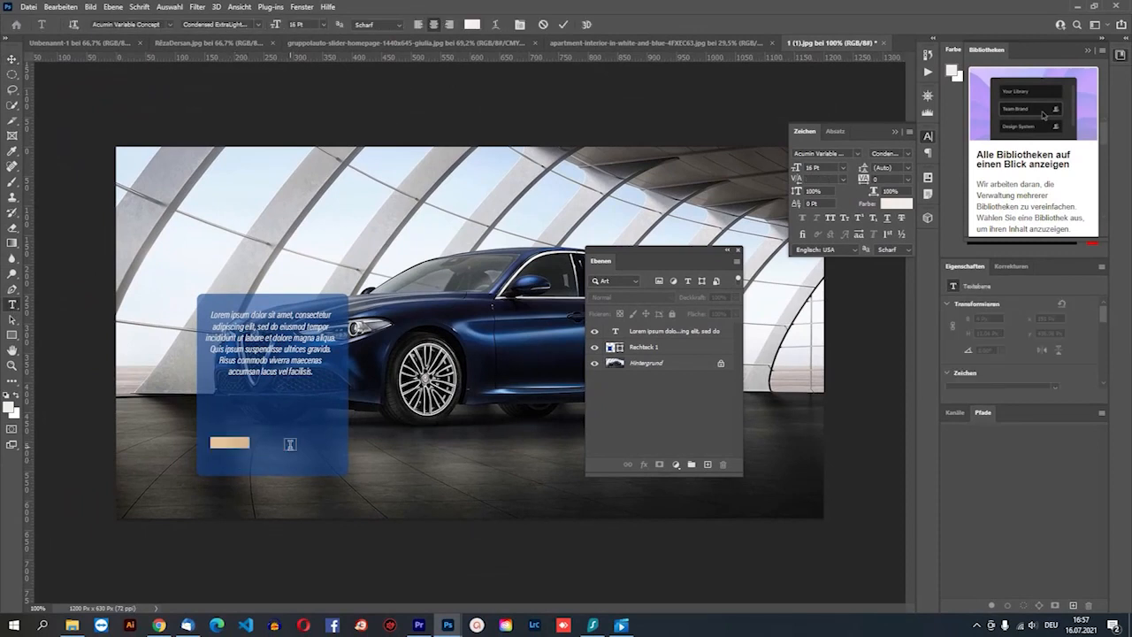
type("Kundin")
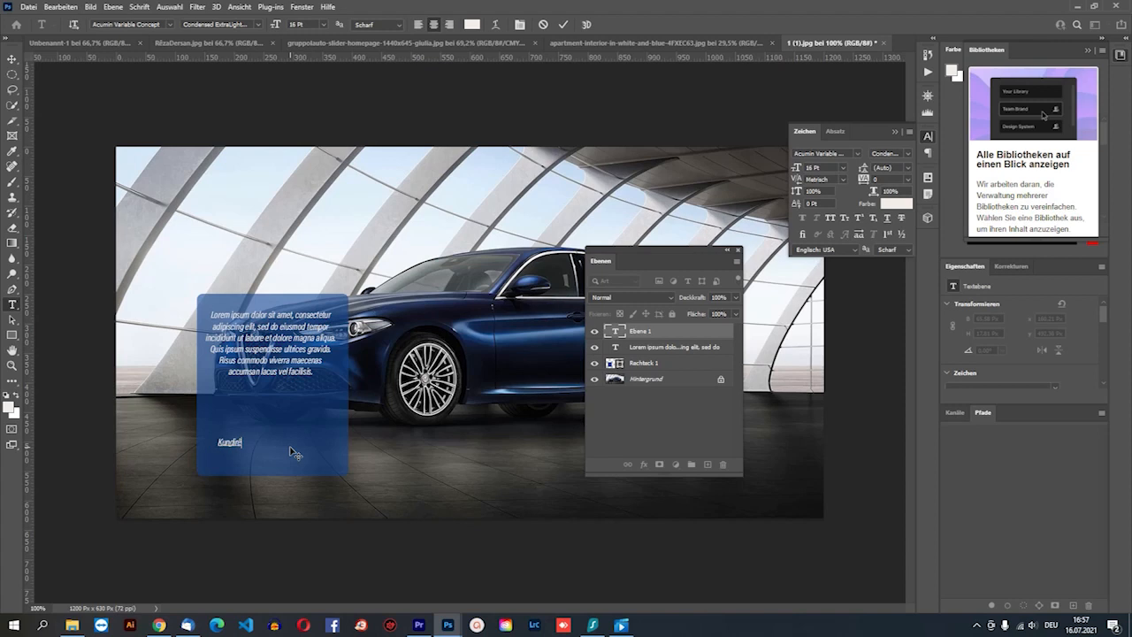
type("irê Mirani")
left_click(13, 58)
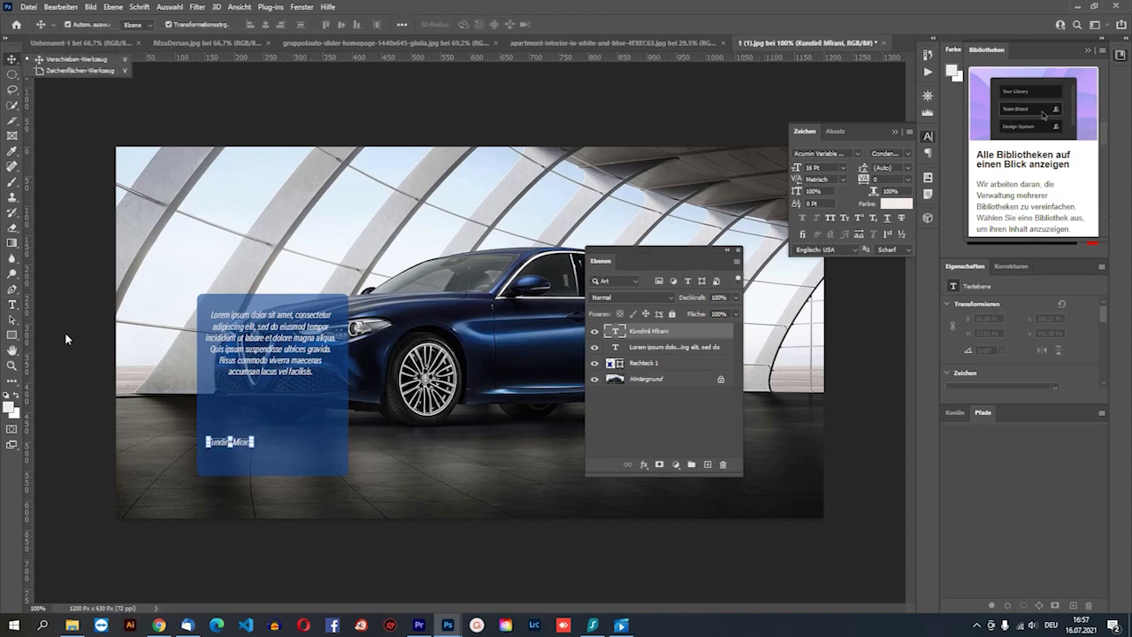
Style the name title Condensed Semibold at 30 Pt and shift it up and right
left_click(13, 305)
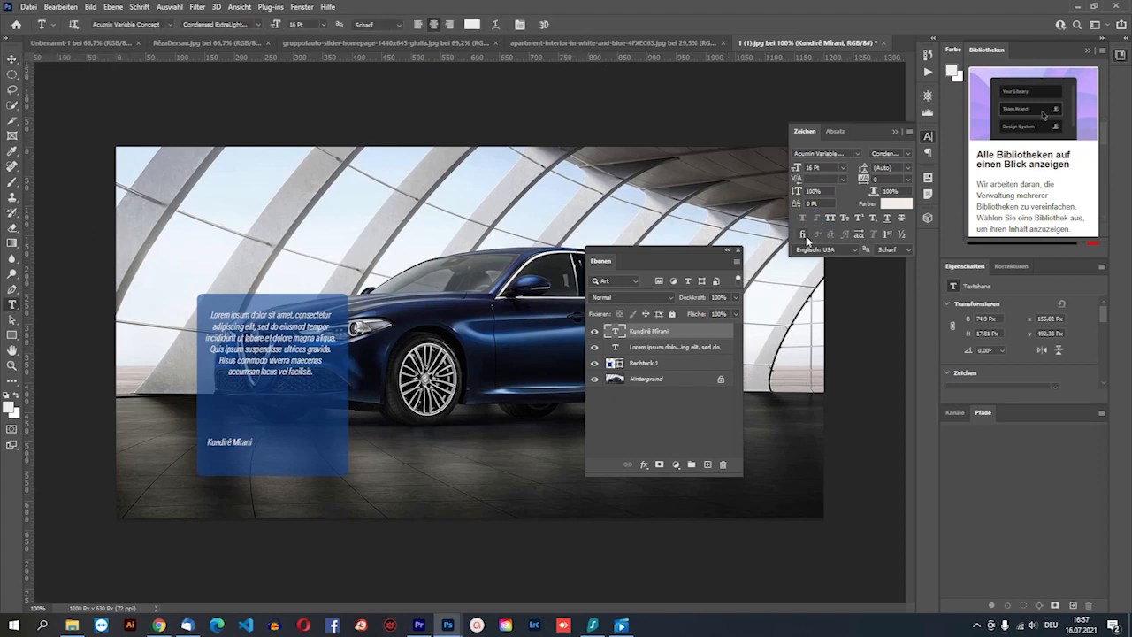
left_click(907, 153)
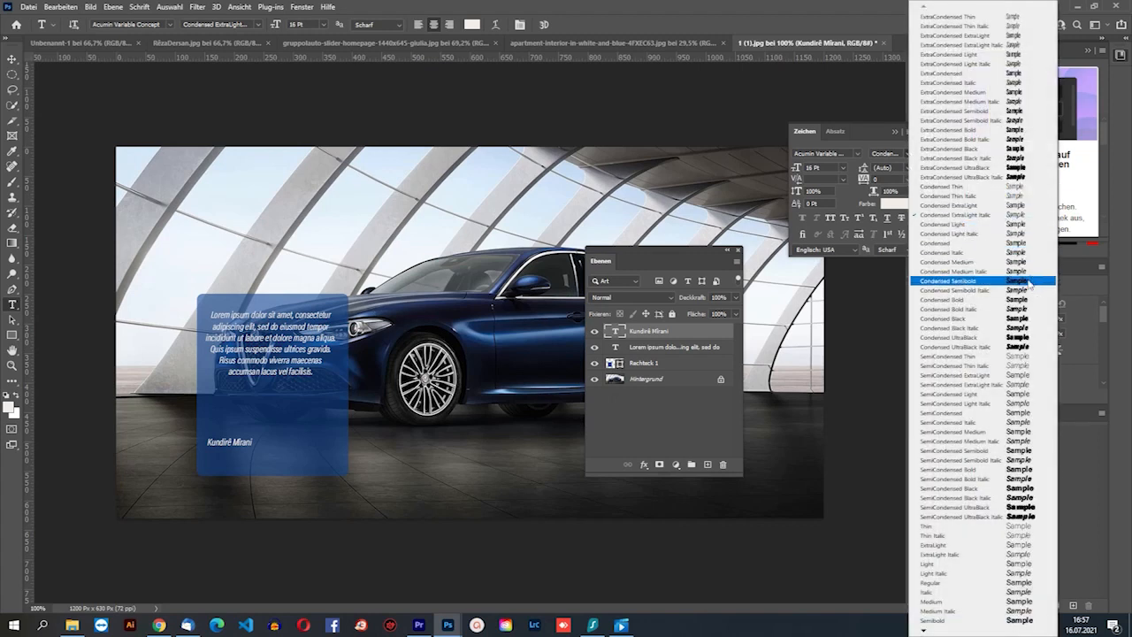
left_click(951, 280)
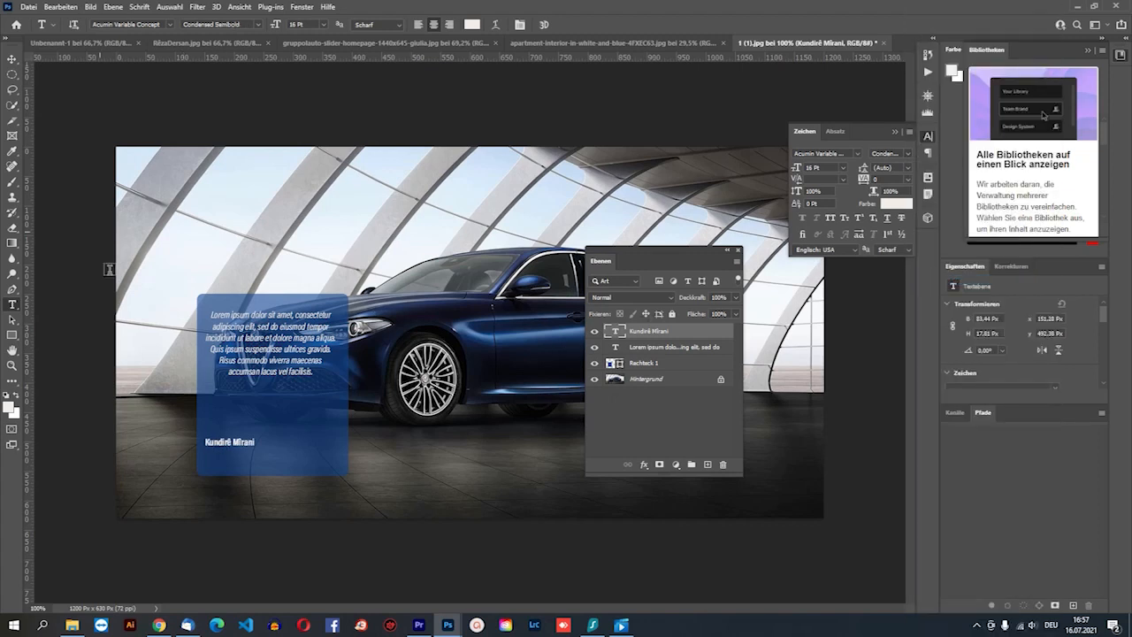
left_click(11, 59)
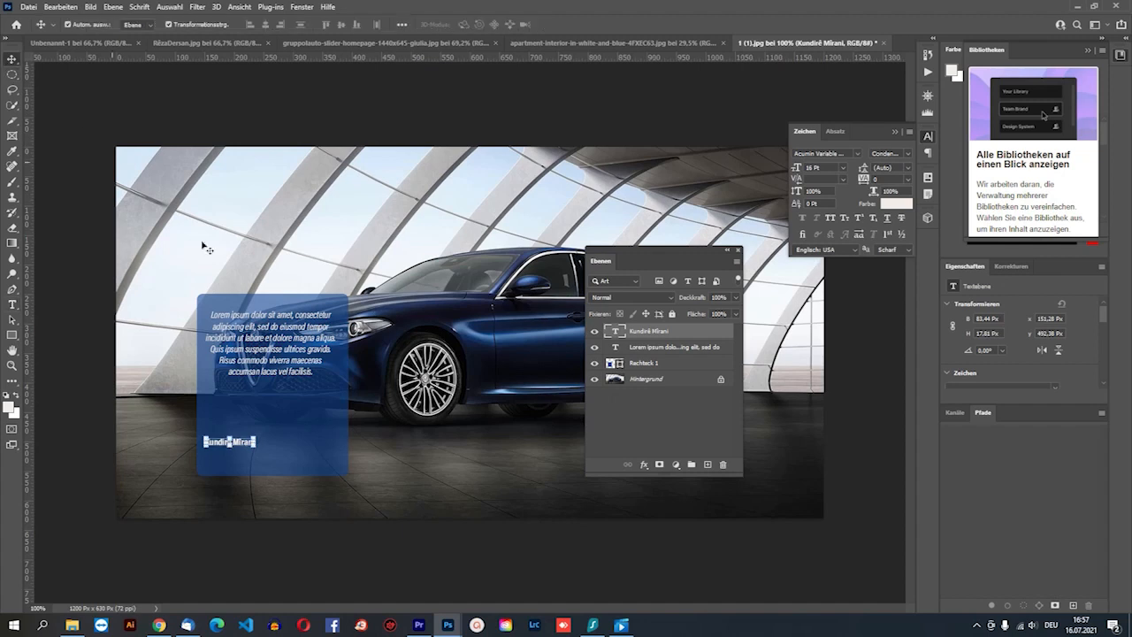
left_click(842, 170)
left_click(822, 281)
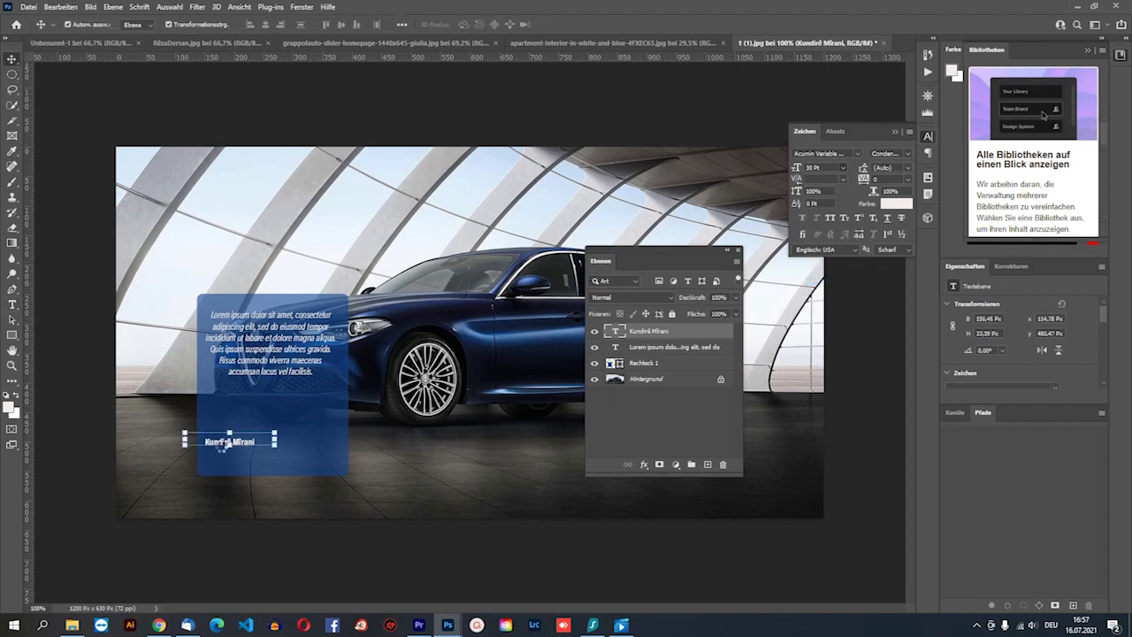
left_click_drag(245, 446, 281, 419)
Colour the name title light blue (#70a1d3) using the Color Picker
left_click(11, 303)
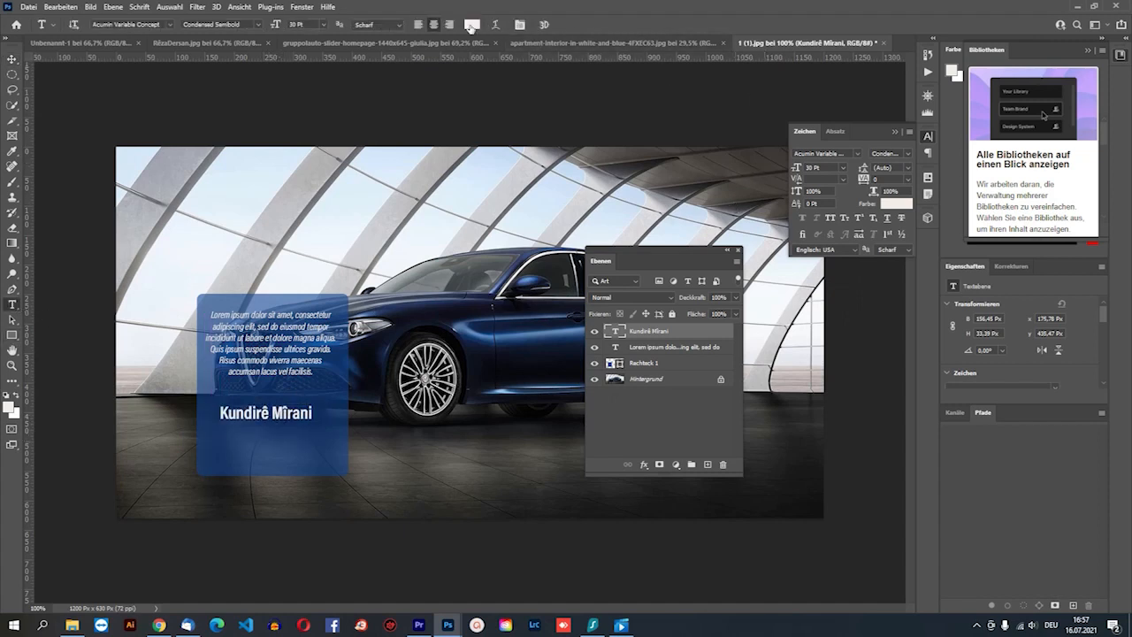
left_click(470, 27)
type("ba8834")
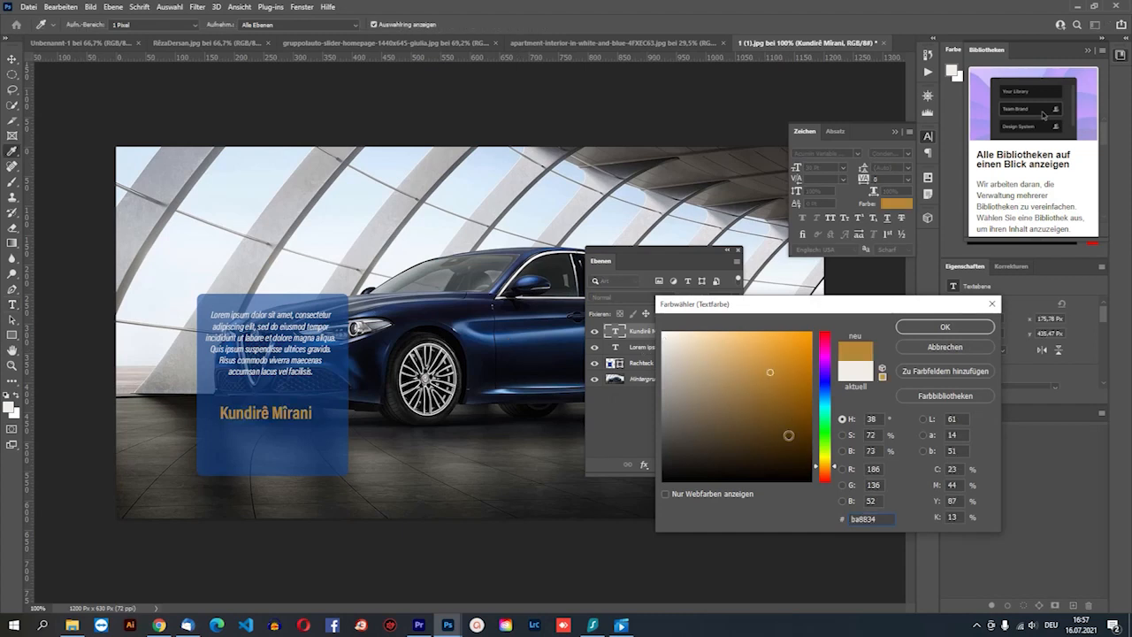
left_click(823, 451)
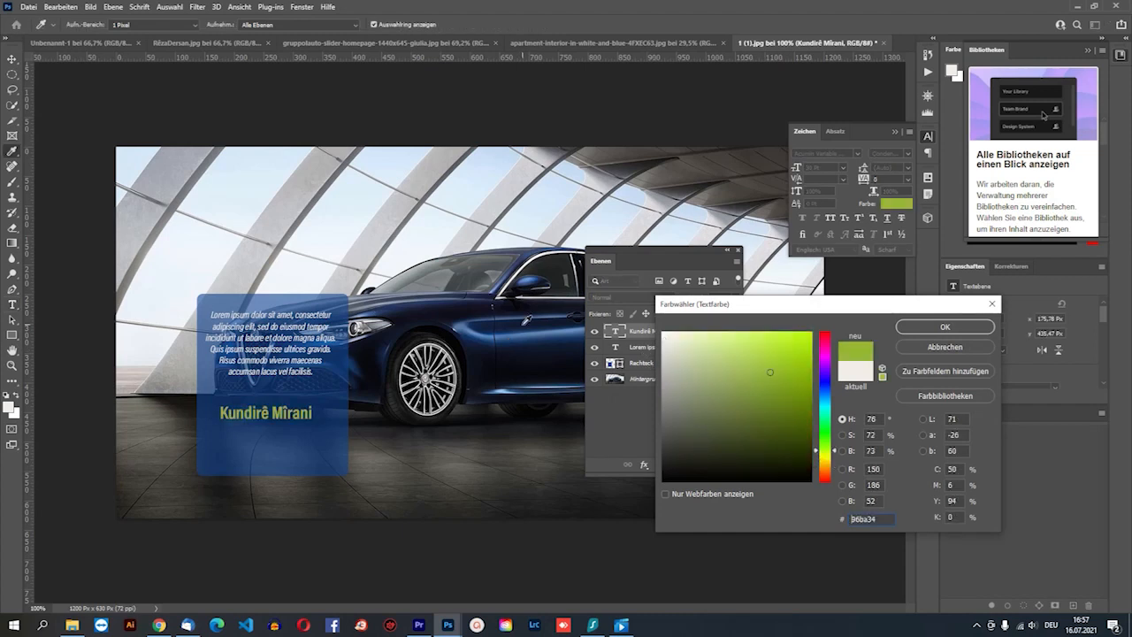
left_click(523, 325)
left_click(753, 343)
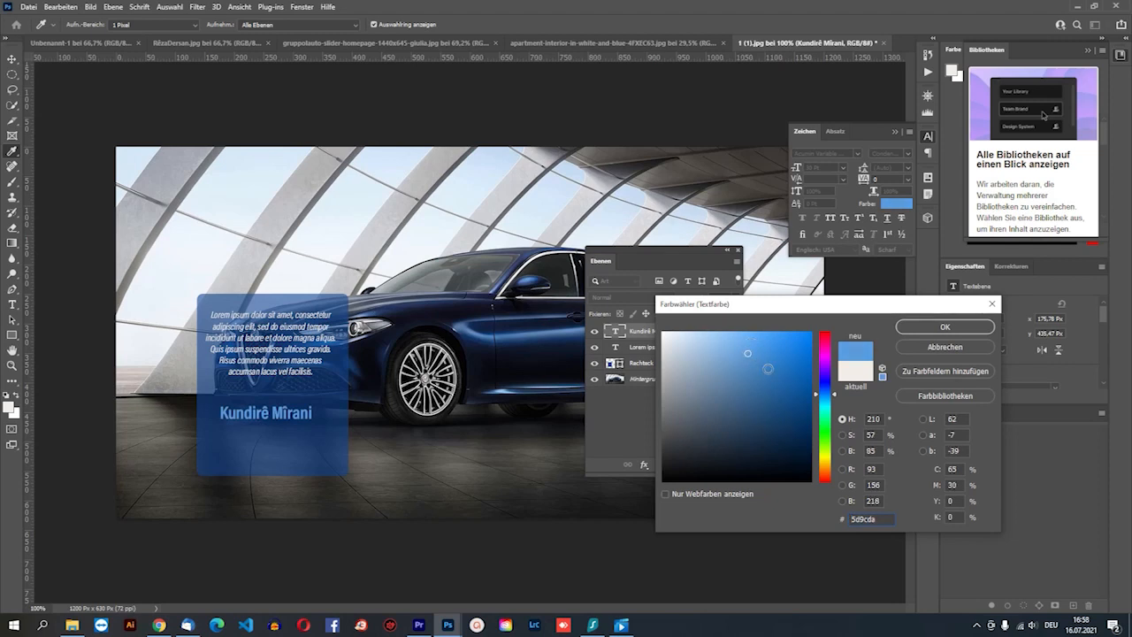
left_click(782, 418)
left_click(788, 445)
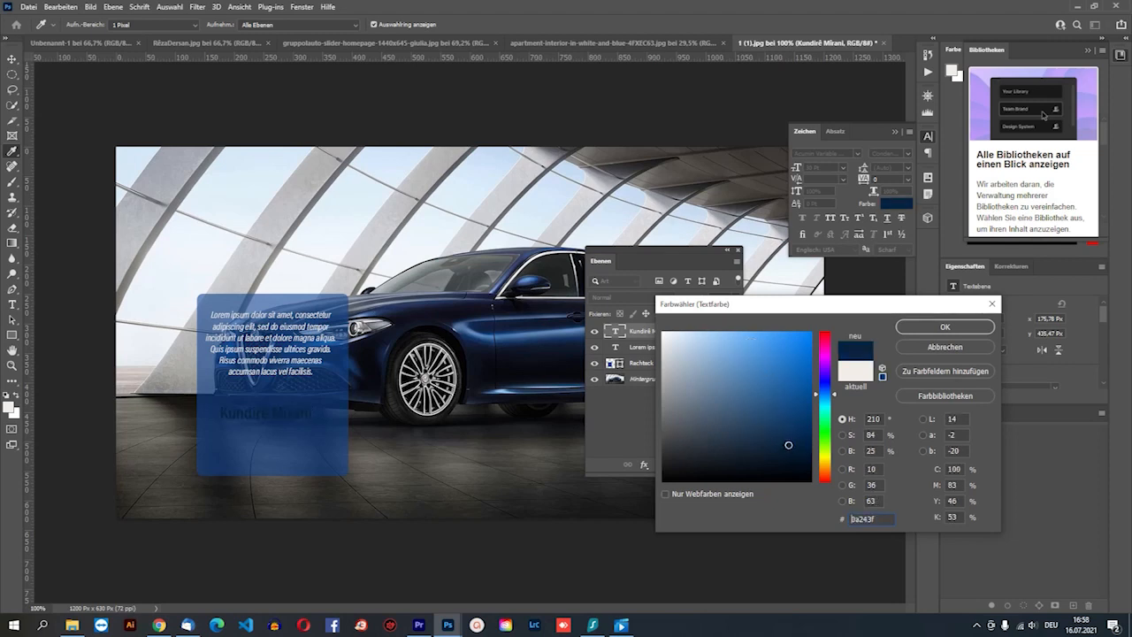
left_click(748, 342)
left_click(732, 357)
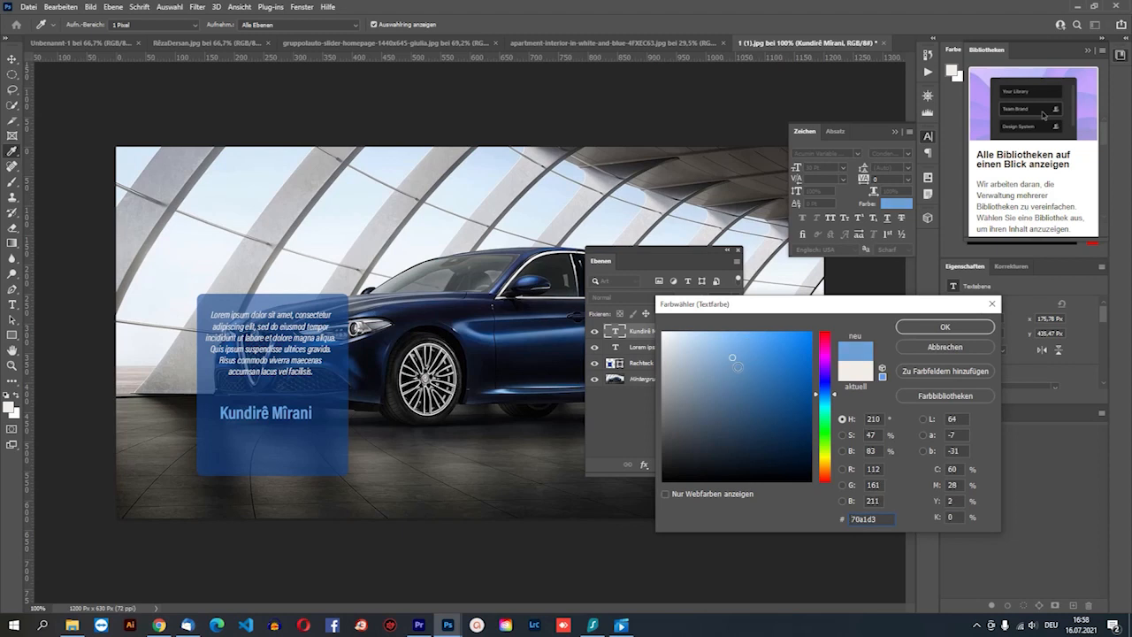
left_click(737, 366)
left_click(935, 327)
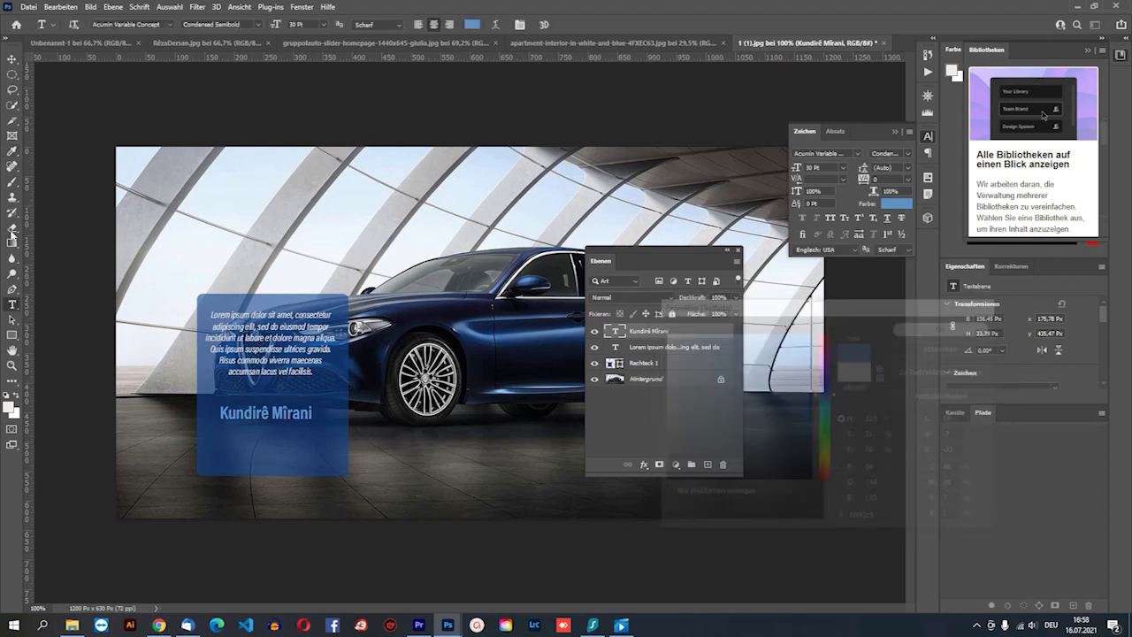
left_click(13, 60)
Move the name title and the lorem ipsum paragraph slightly lower in the card
left_click_drag(294, 416, 293, 435)
left_click(288, 340)
left_click_drag(285, 342, 284, 355)
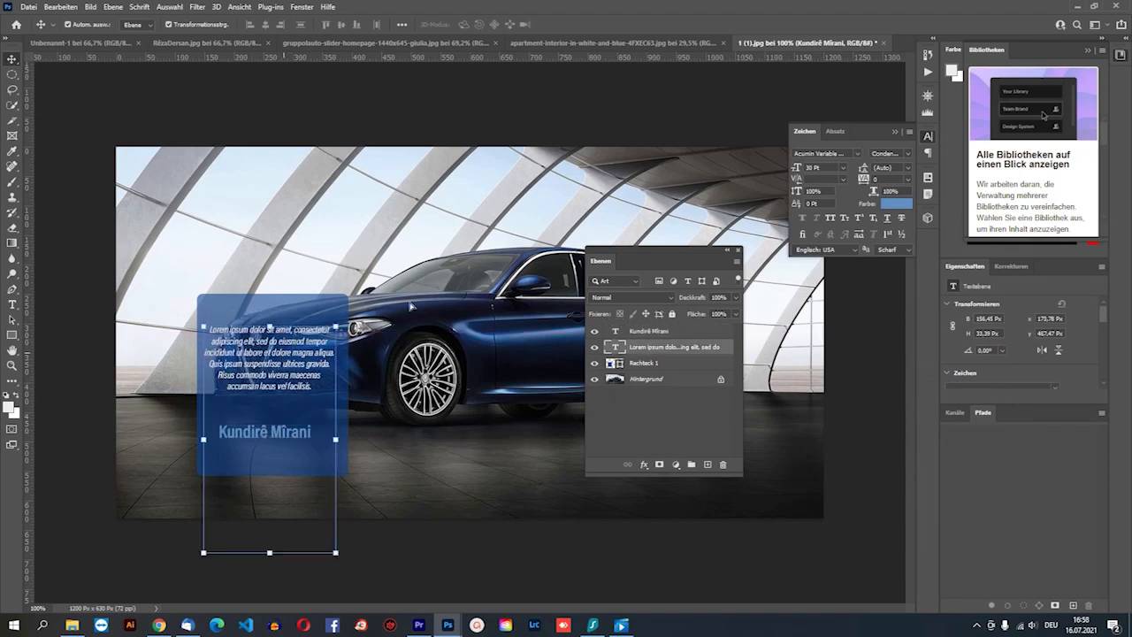
left_click(726, 250)
left_click(356, 283)
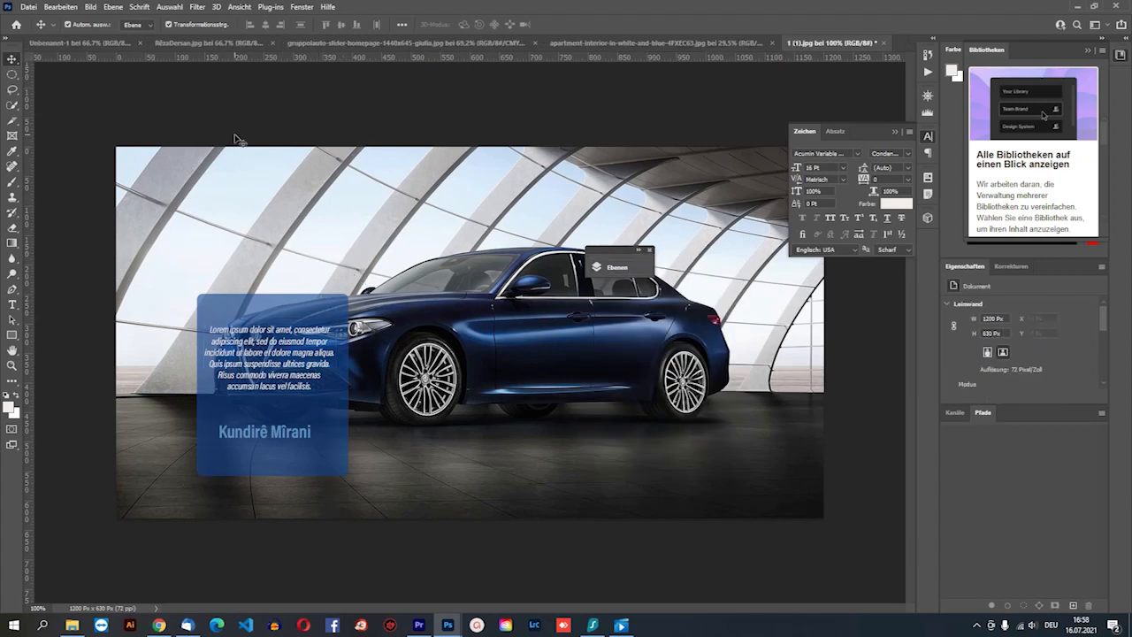
left_click_drag(354, 104, 276, 302)
left_click(455, 216)
Check the card's layers by selecting Rechteck 1, the title and the paragraph
left_click(618, 269)
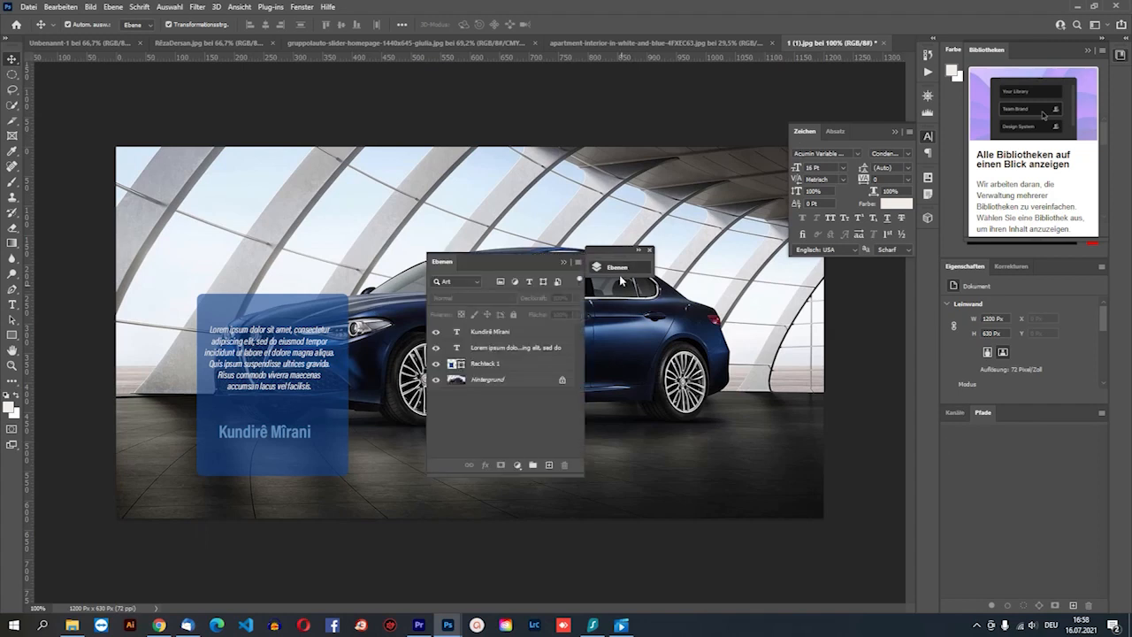
left_click(513, 382)
left_click_drag(530, 259, 791, 311)
left_click(778, 419)
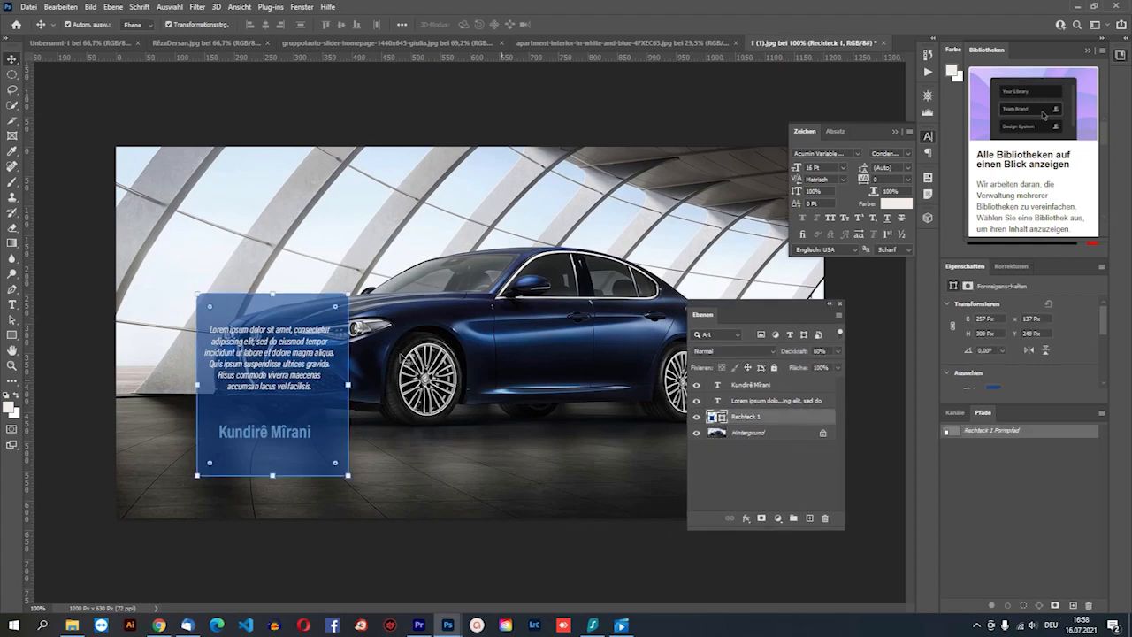
left_click_drag(380, 262, 190, 467)
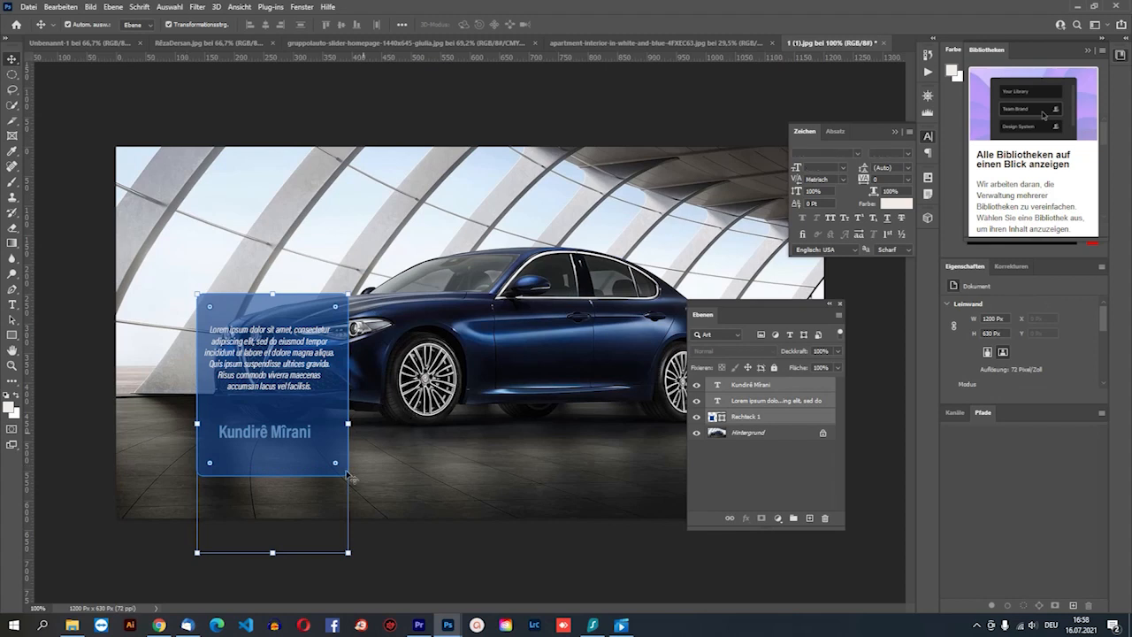
left_click(380, 500)
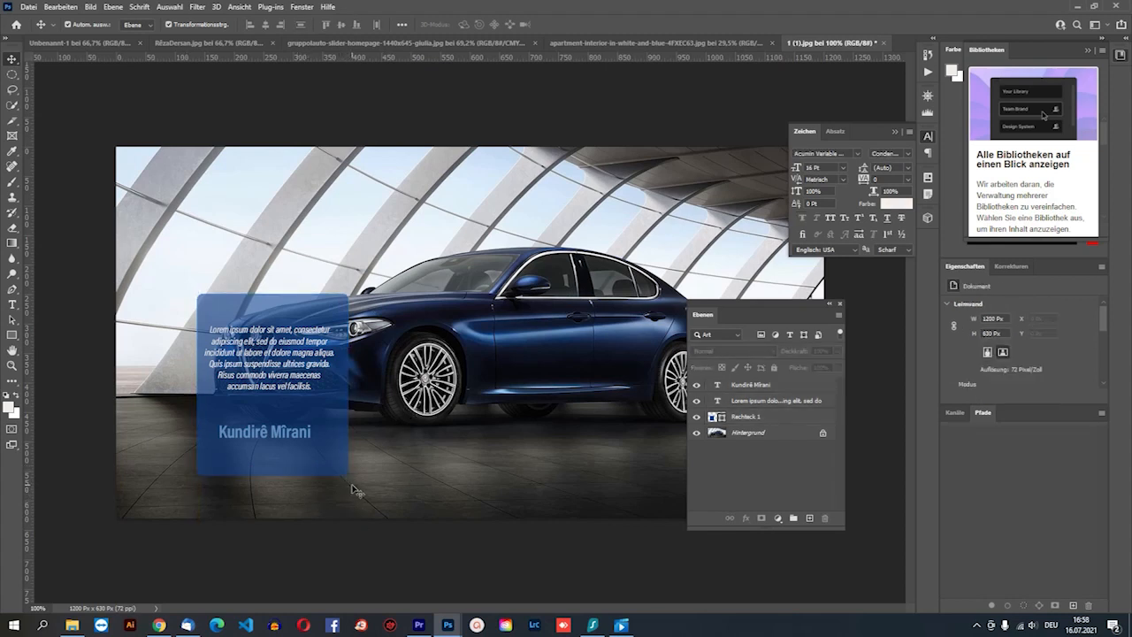
left_click(336, 298)
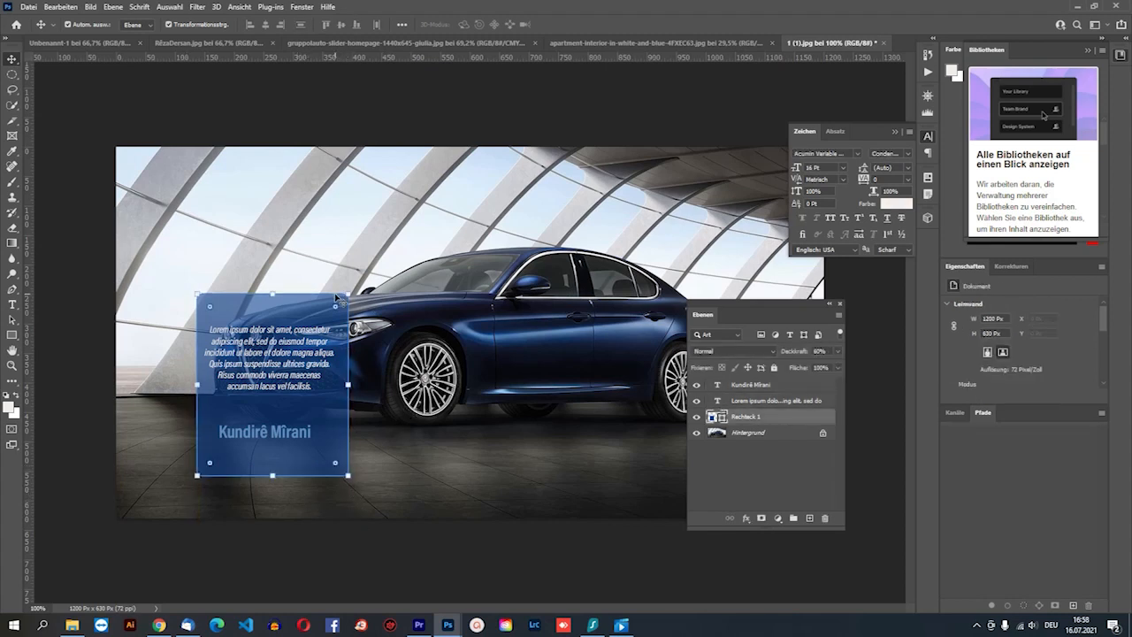
left_click(757, 391)
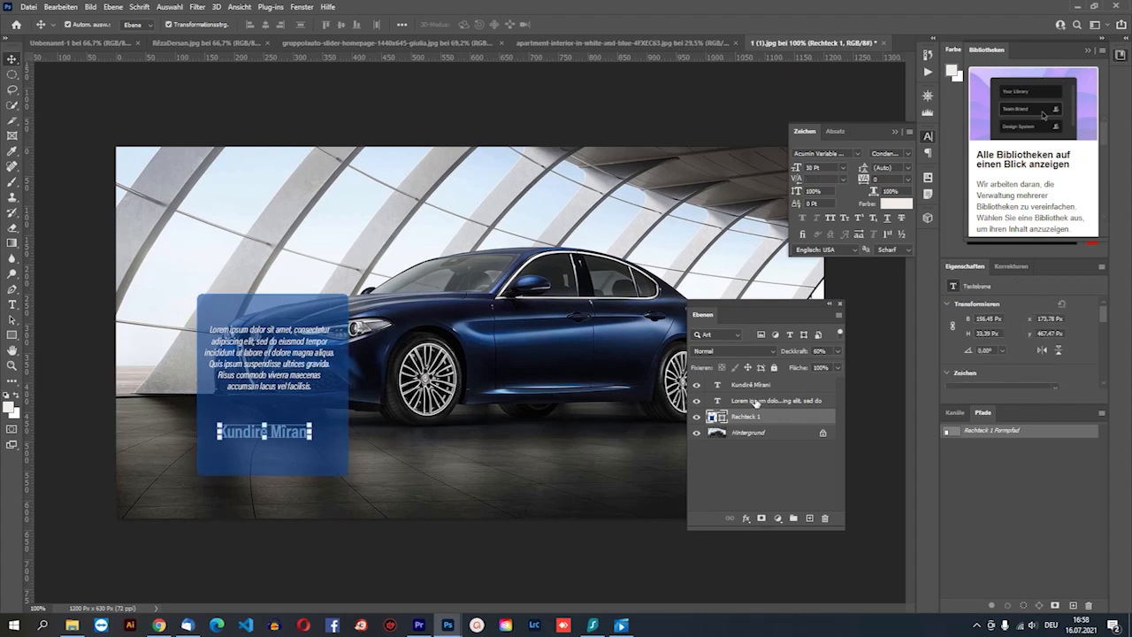
left_click(786, 400)
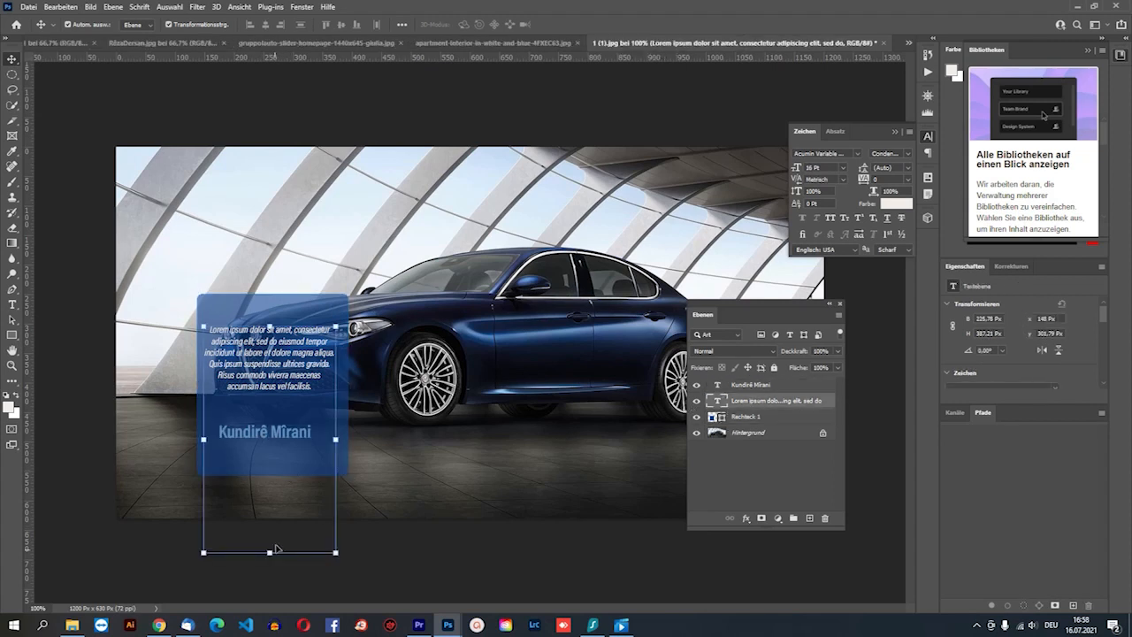
Shorten the paragraph's text box to about 226 × 238 px so it fits the card
left_click_drag(271, 553, 271, 517)
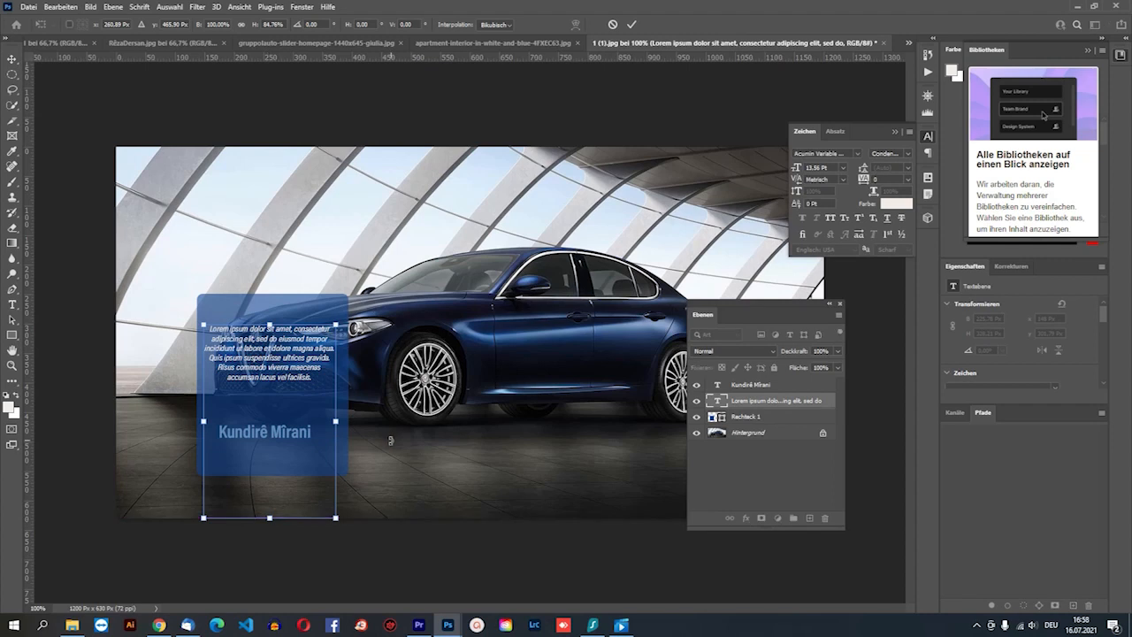
key("ctrl+z")
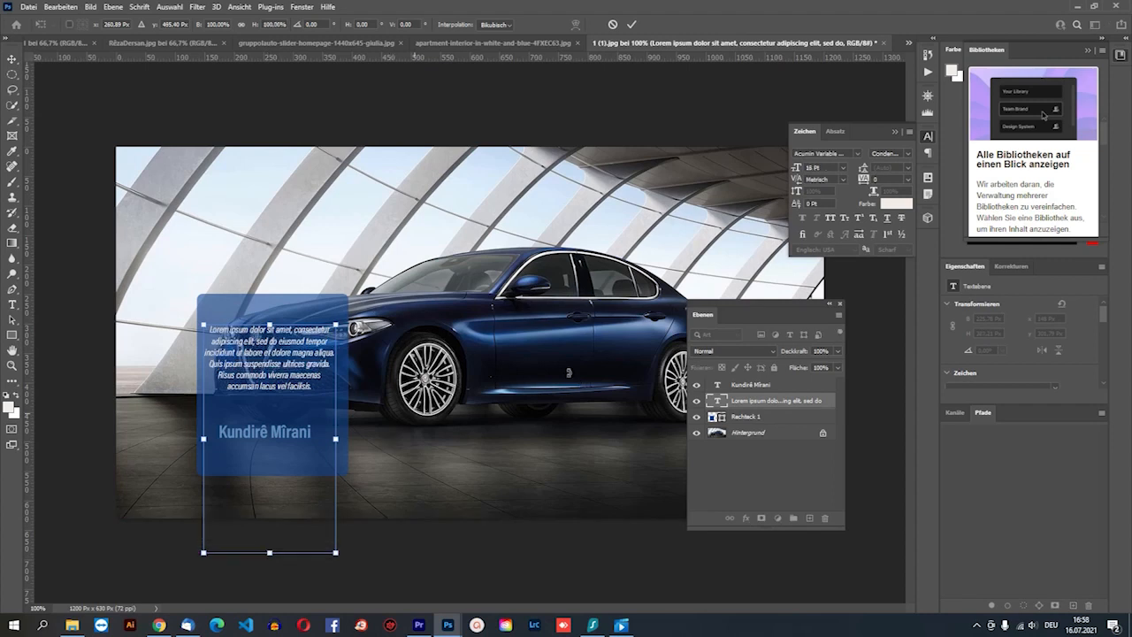
key("Return")
left_click(306, 385)
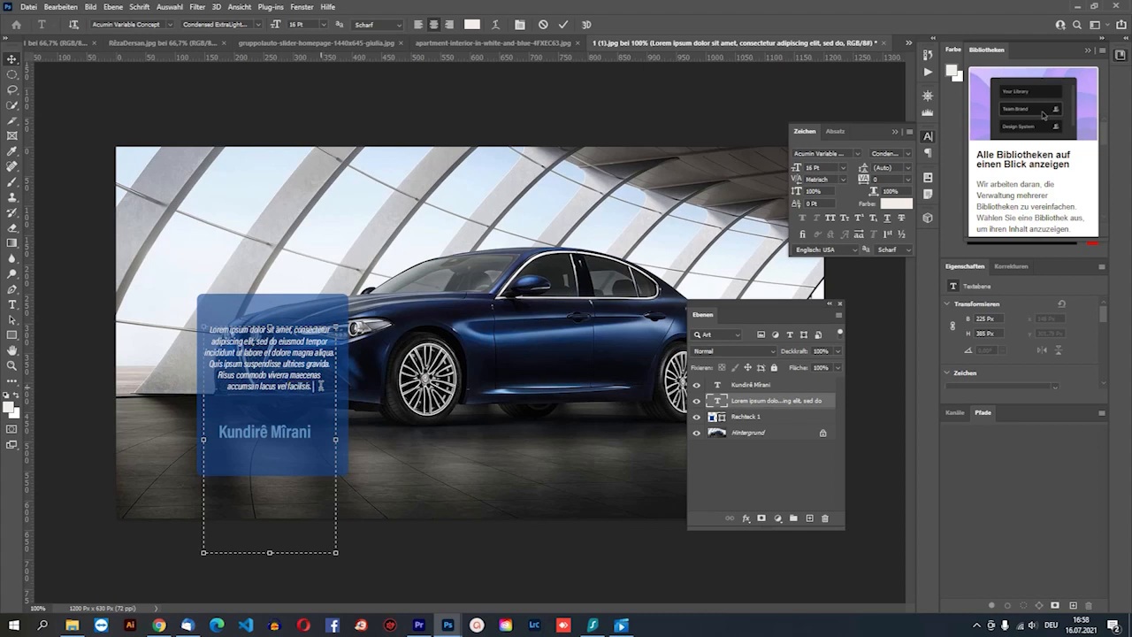
left_click_drag(270, 551, 276, 465)
left_click(13, 58)
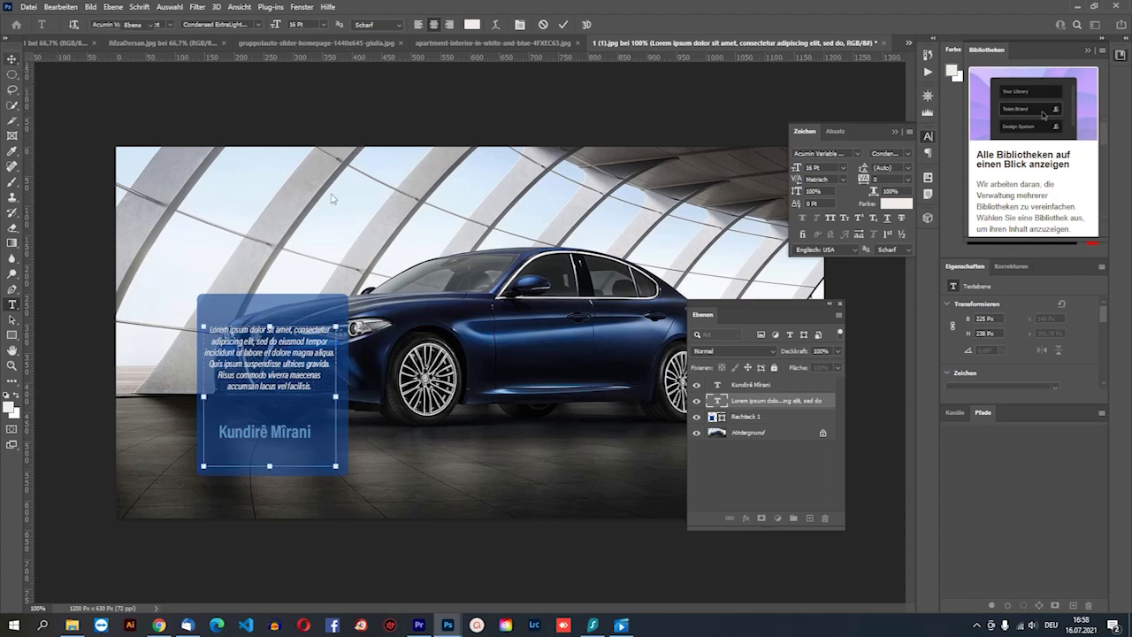
left_click(366, 337)
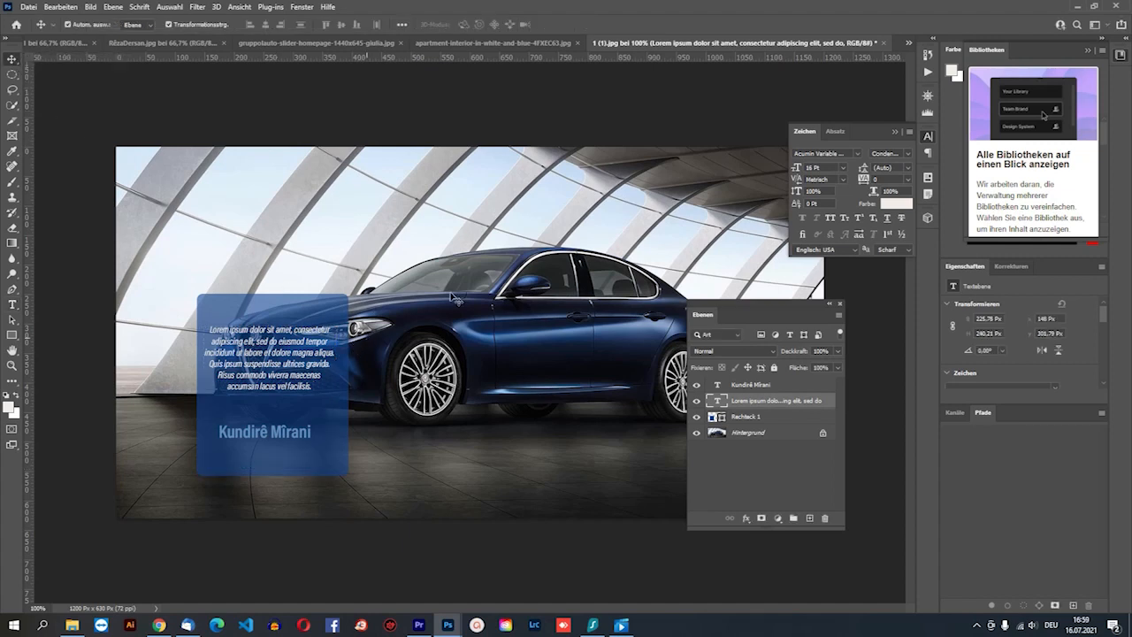
Select the card's rectangle and both text layers, and Alt-drag two copies to the right
left_click(329, 316)
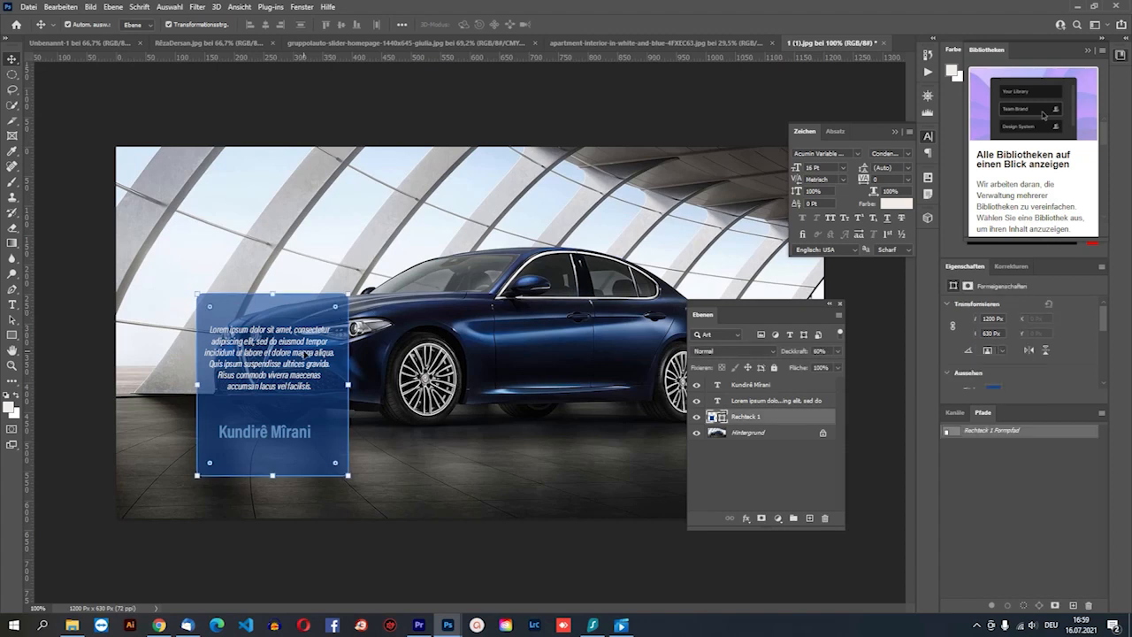
left_click(765, 407)
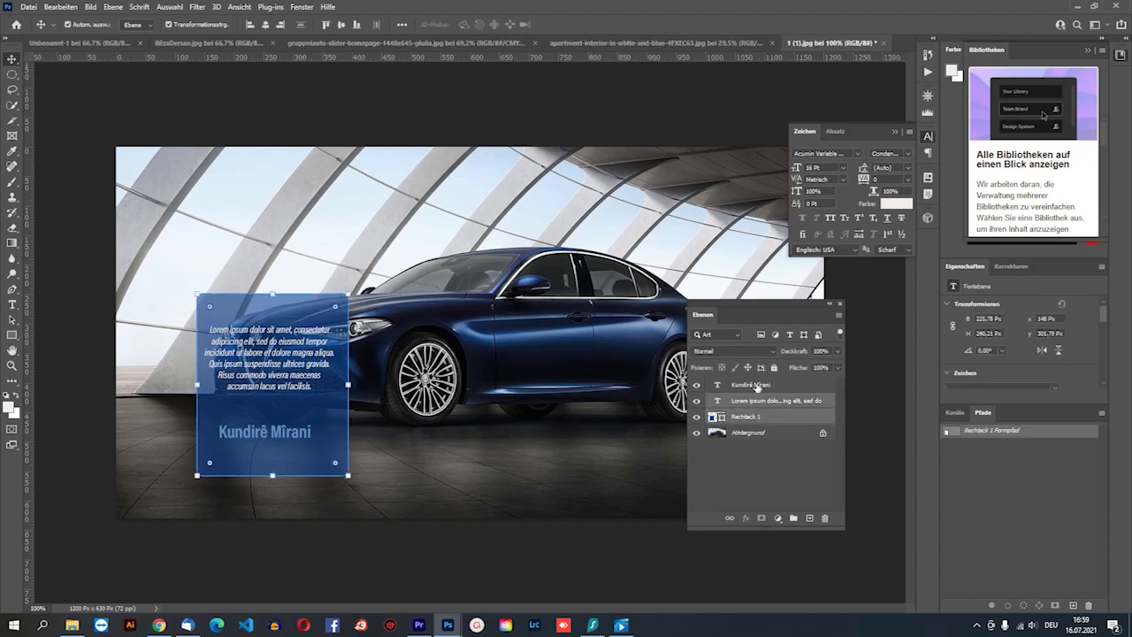
left_click(749, 386)
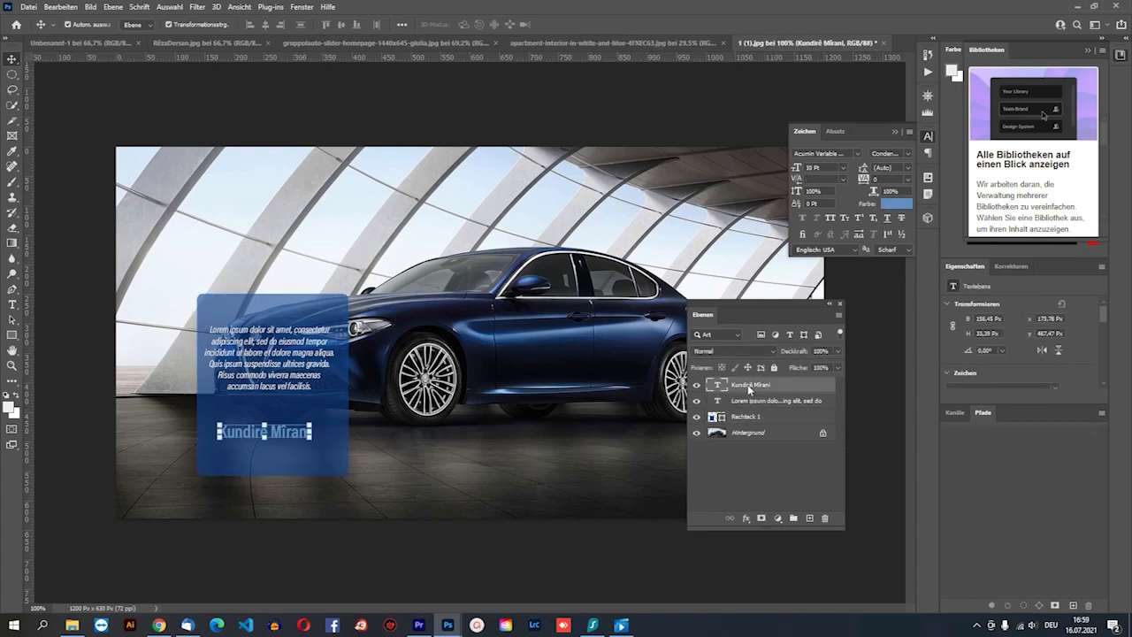
left_click(741, 402)
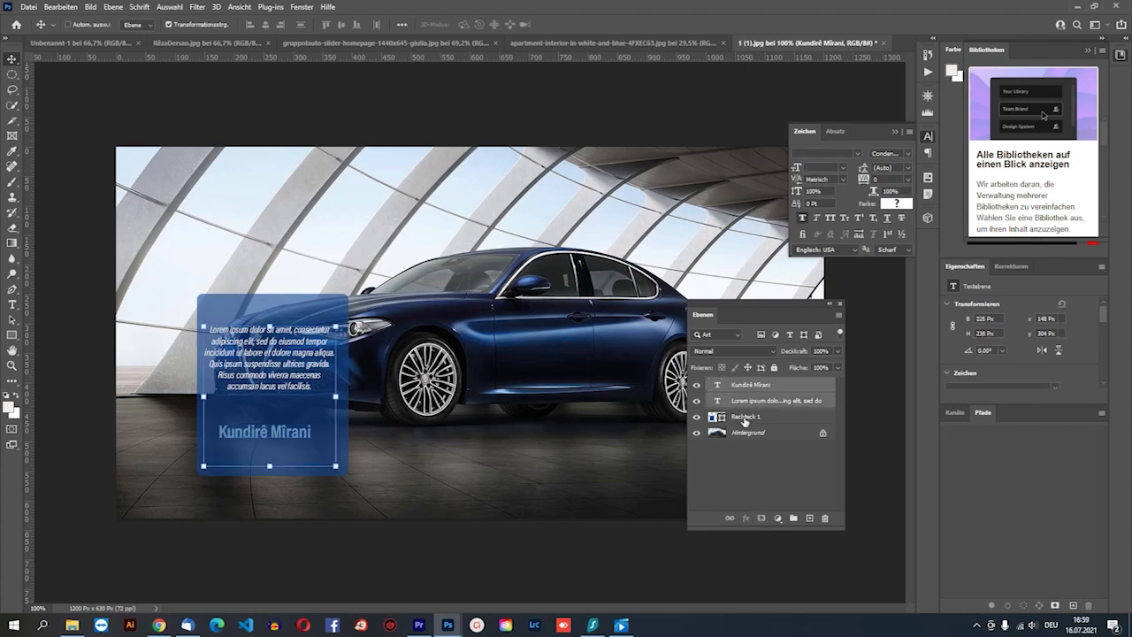
left_click(744, 417)
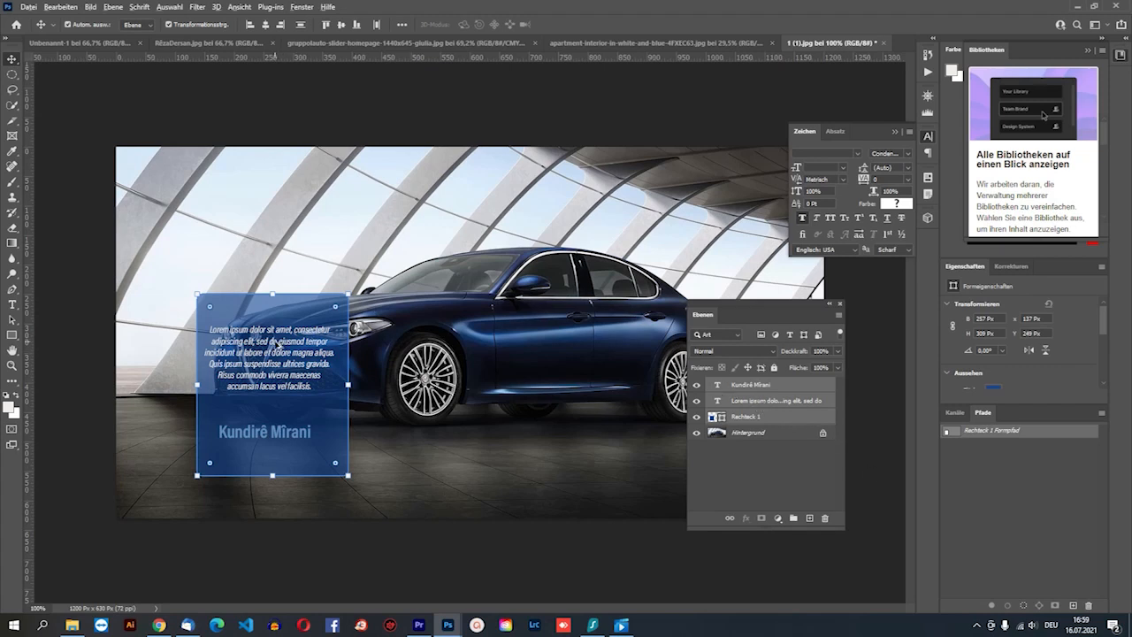
left_click_drag(275, 343, 445, 342)
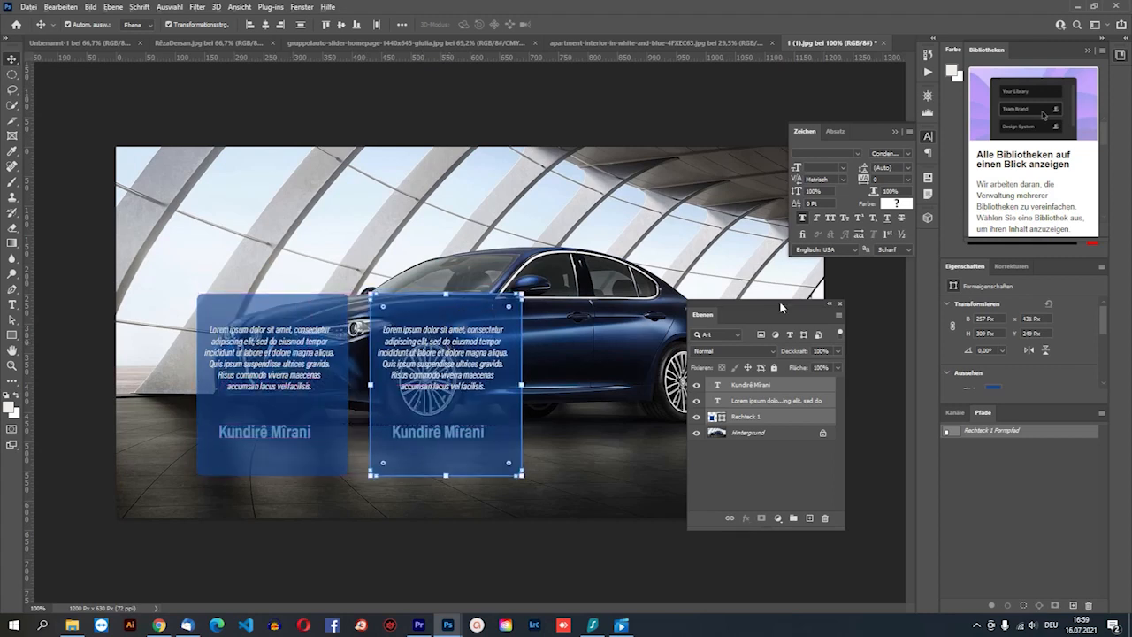
left_click(829, 303)
left_click_drag(433, 356, 609, 354)
Move all three cards slightly down together
left_click_drag(699, 200, 244, 483)
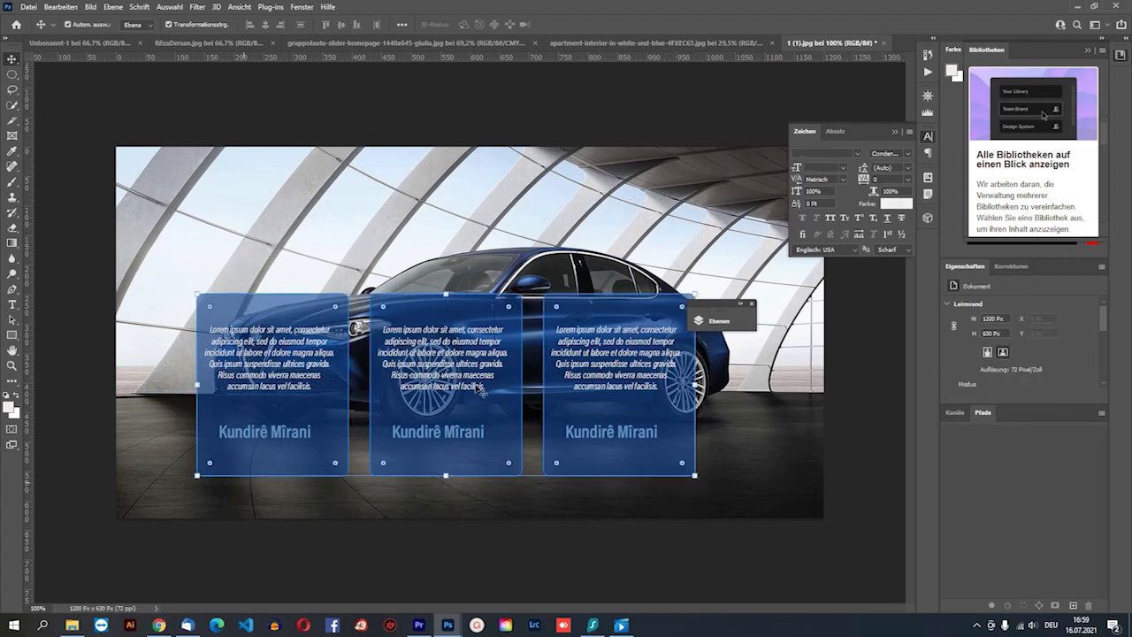
mouse_move(475, 395)
left_mouse_down()
mouse_move(471, 419)
mouse_move(475, 405)
left_mouse_up()
left_click(719, 143)
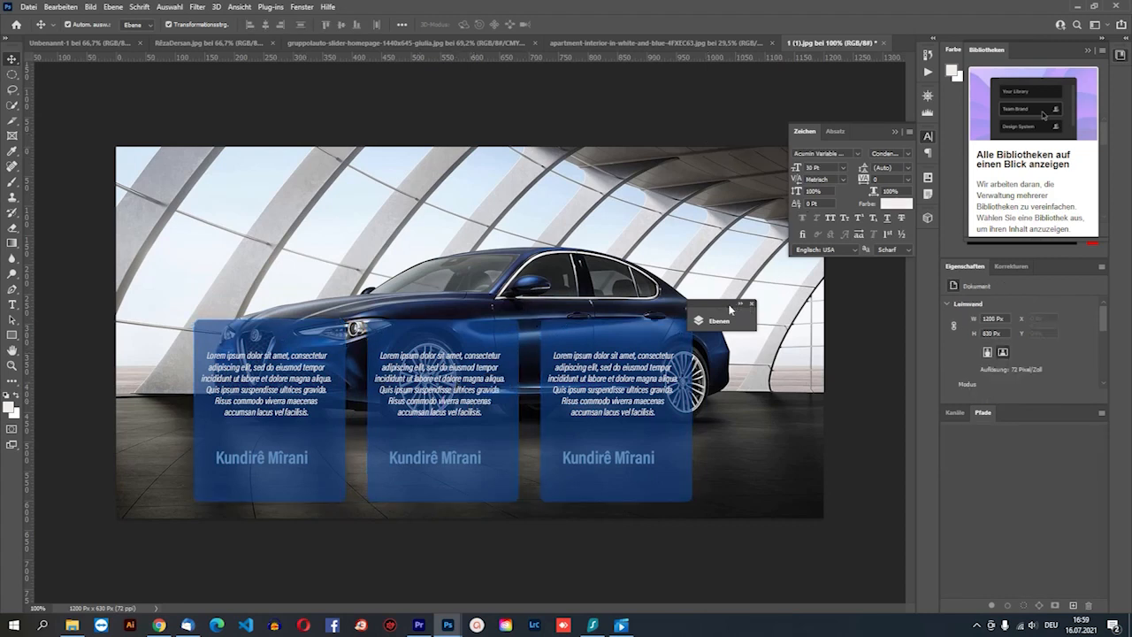
left_click_drag(731, 308, 836, 302)
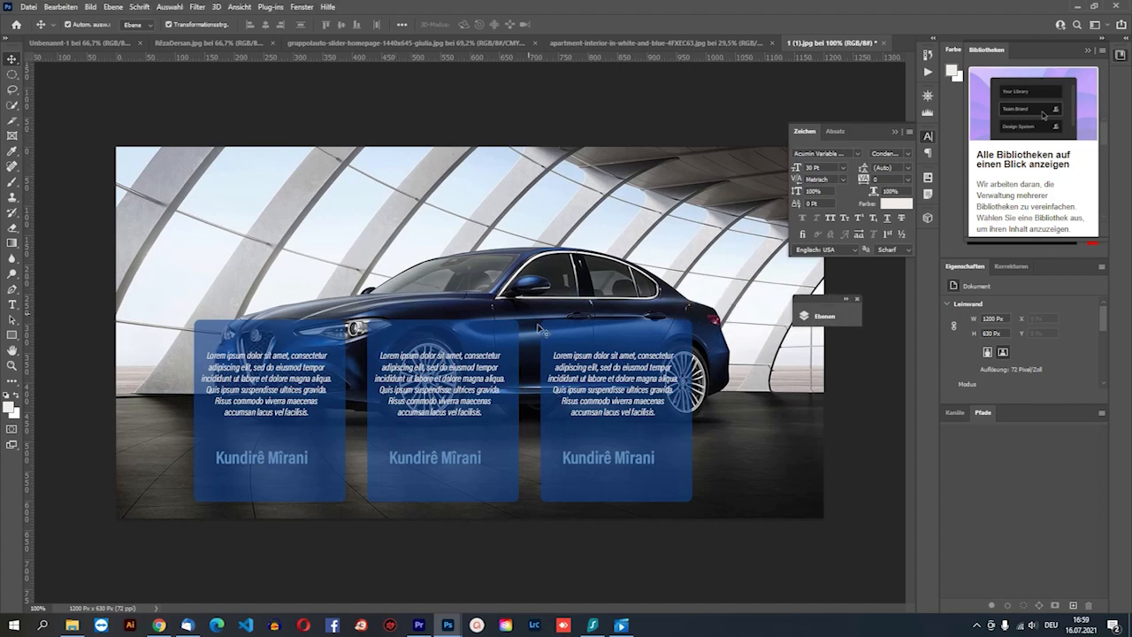
Draw an image frame at the top-left of the banner and duplicate it to the right
left_click(12, 137)
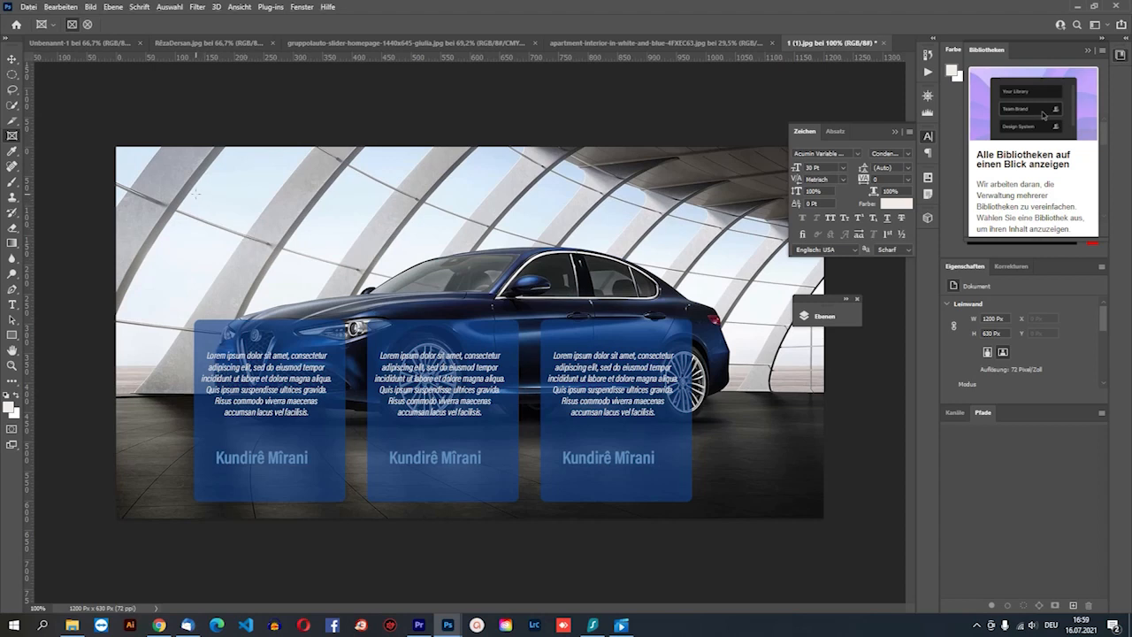
left_click_drag(196, 193, 346, 279)
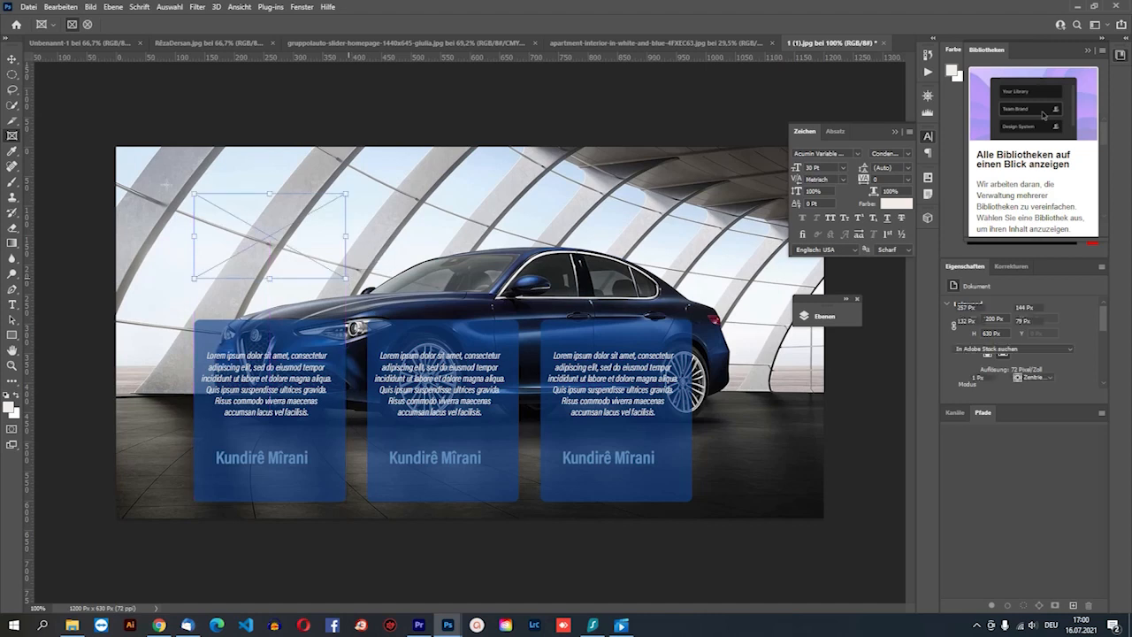
key("v")
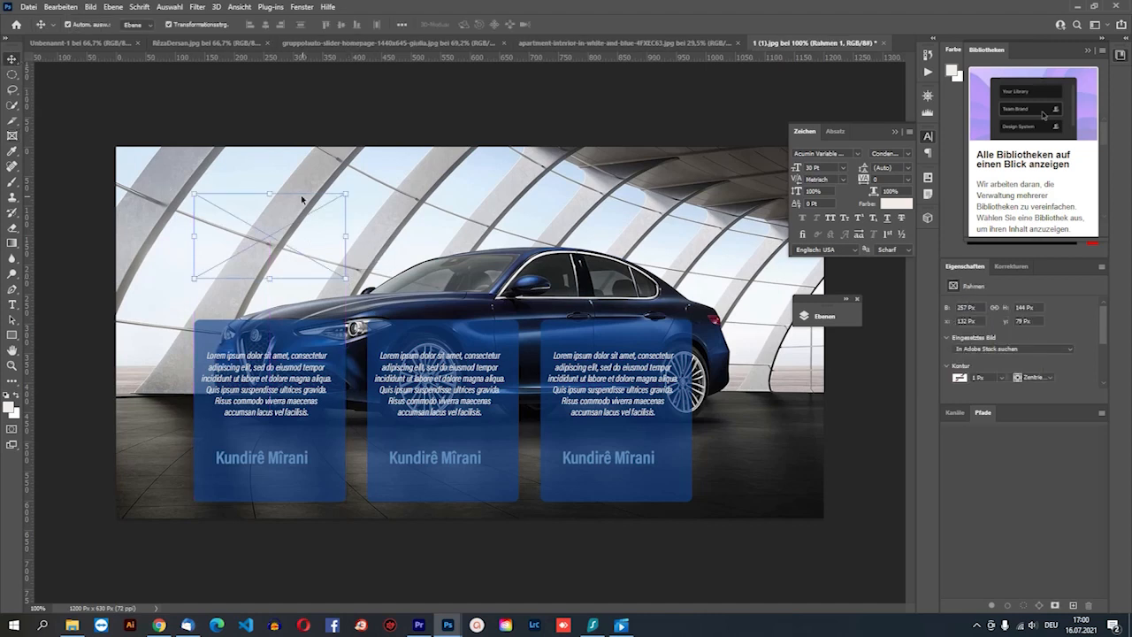
left_click_drag(300, 198, 646, 198)
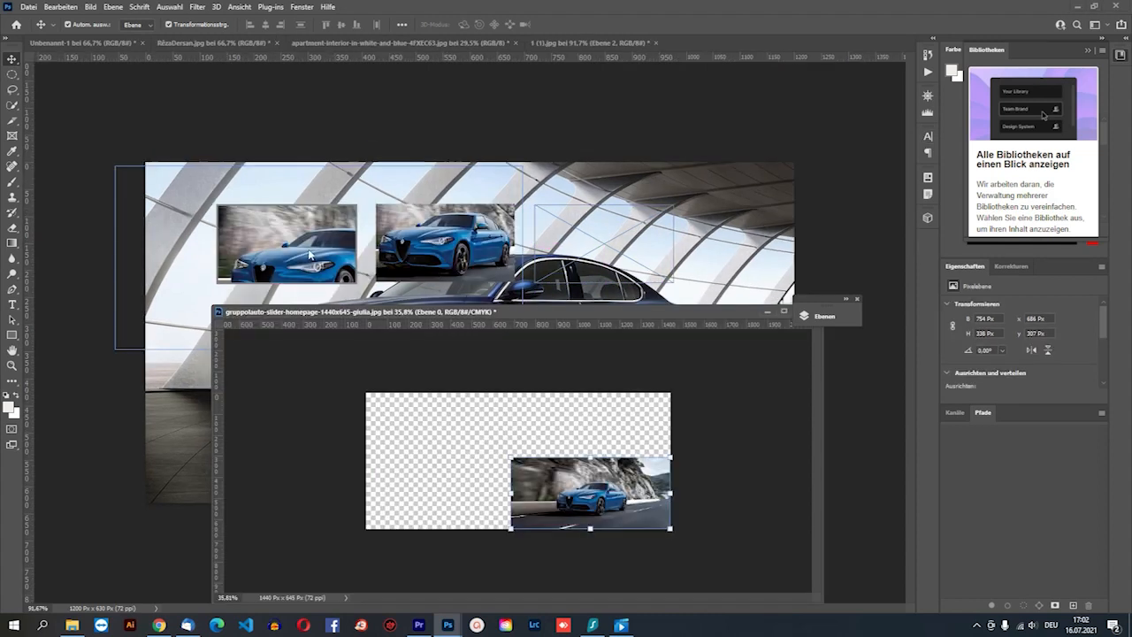
left_click(315, 258)
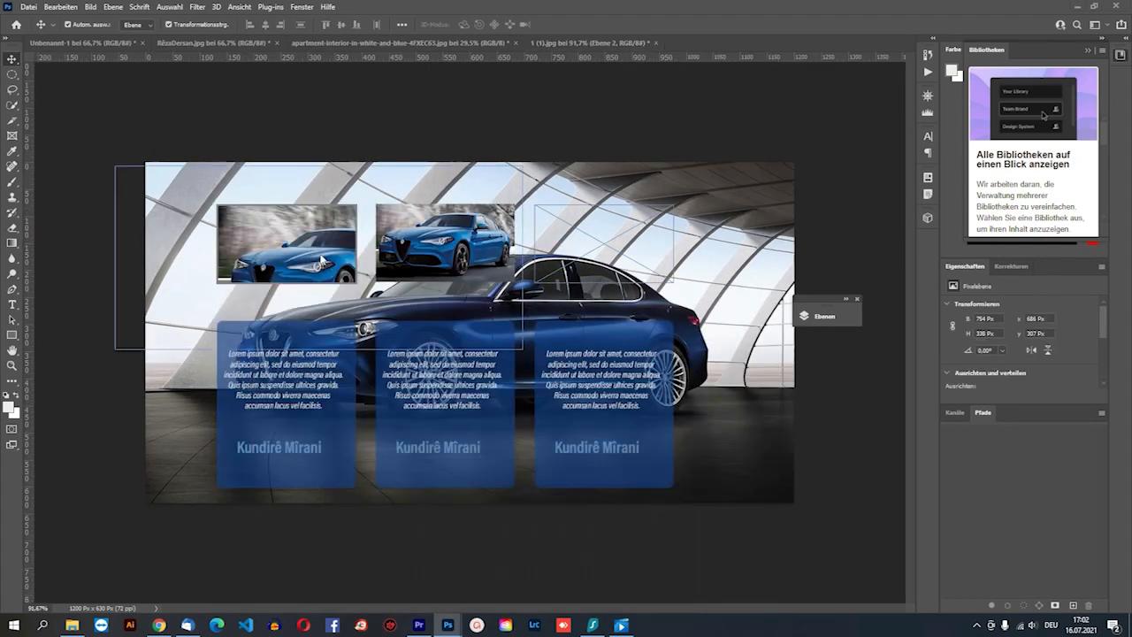
Scale down the second car photo and fit it into its thumbnail slot
left_click_drag(522, 348, 399, 268)
left_click_drag(304, 238, 340, 239)
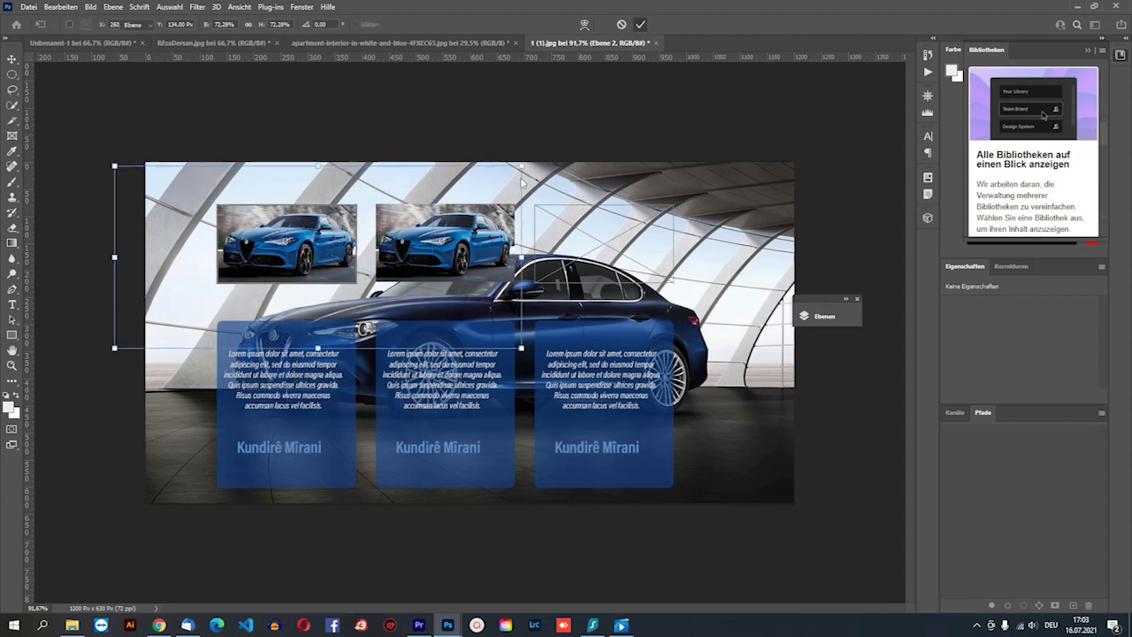
key("Return")
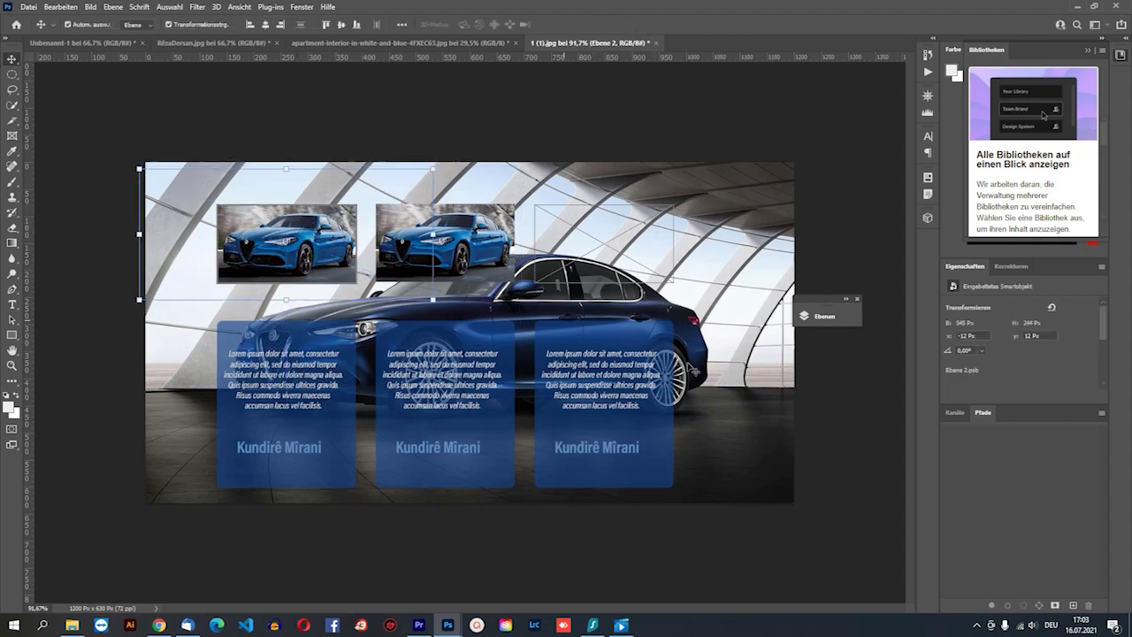
Open the third blue Giulia photo and copy it into the banner document
left_click(74, 623)
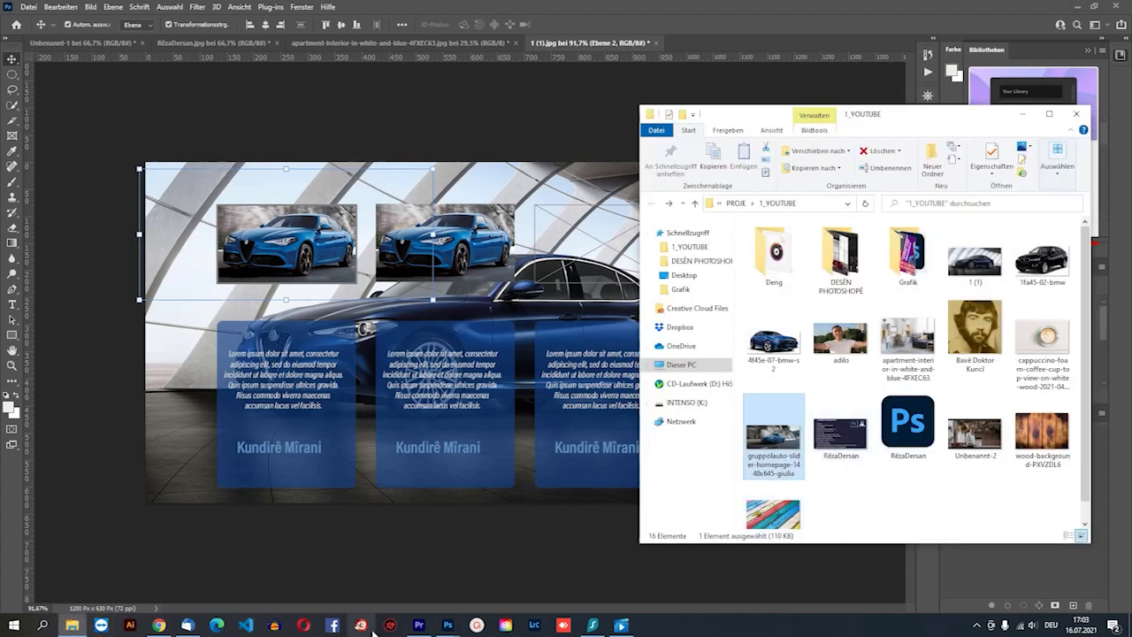
left_click(448, 624)
left_click(613, 577)
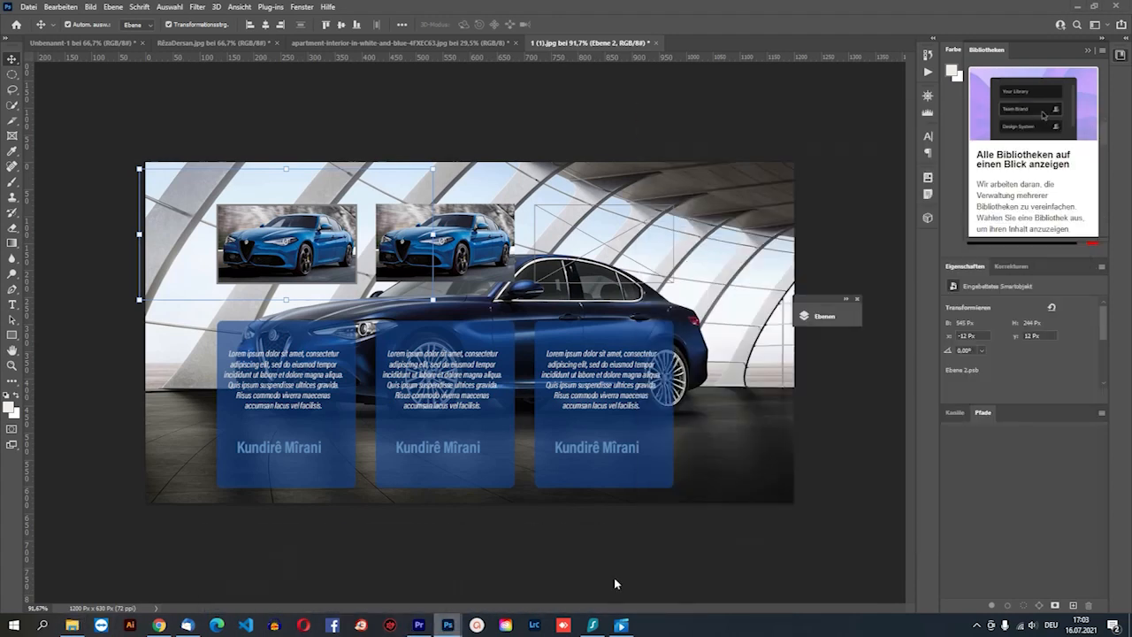
left_click_drag(584, 484, 607, 252)
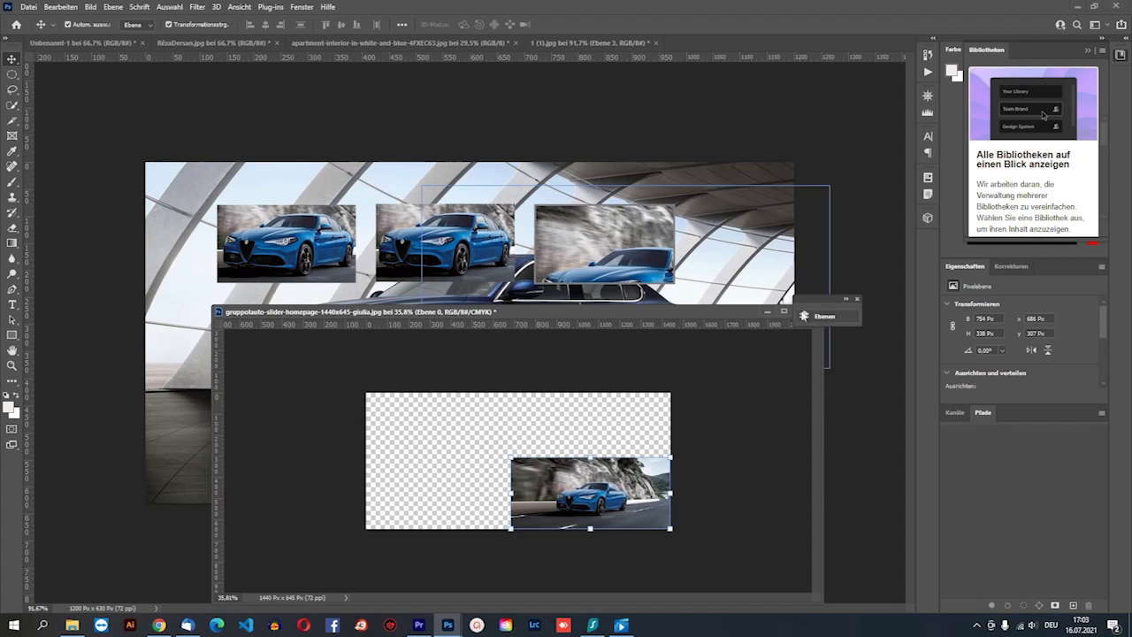
left_click(767, 312)
Shrink the Ebene 3 car photo to match the others and set it in the right-hand slot
left_click_drag(812, 364, 713, 297)
left_click_drag(607, 258, 640, 247)
left_click(640, 24)
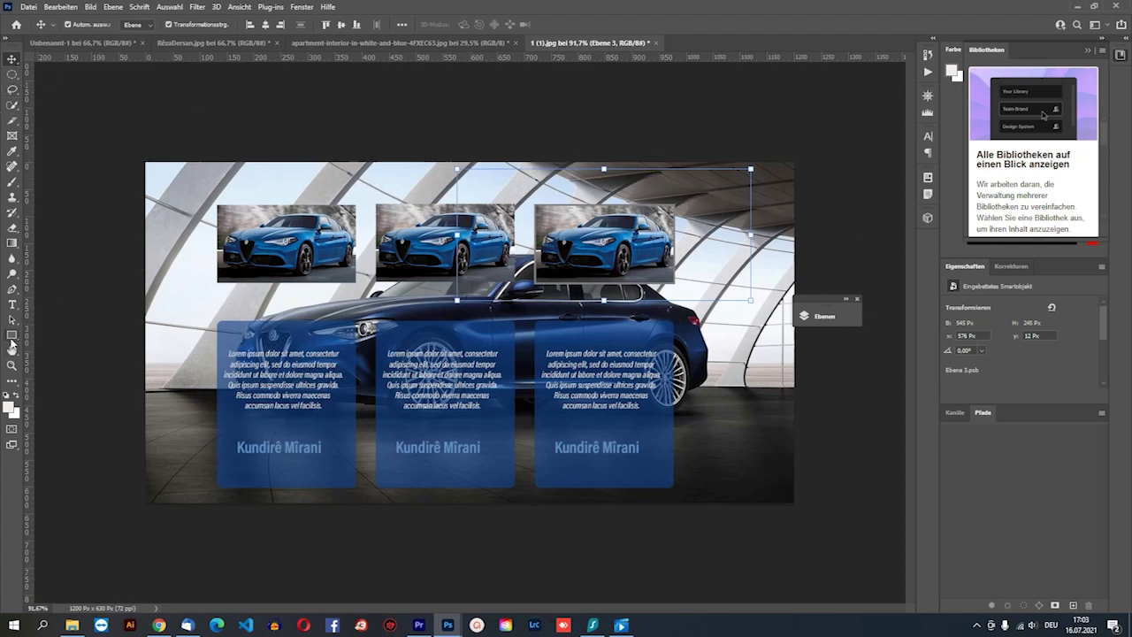
left_click(803, 142)
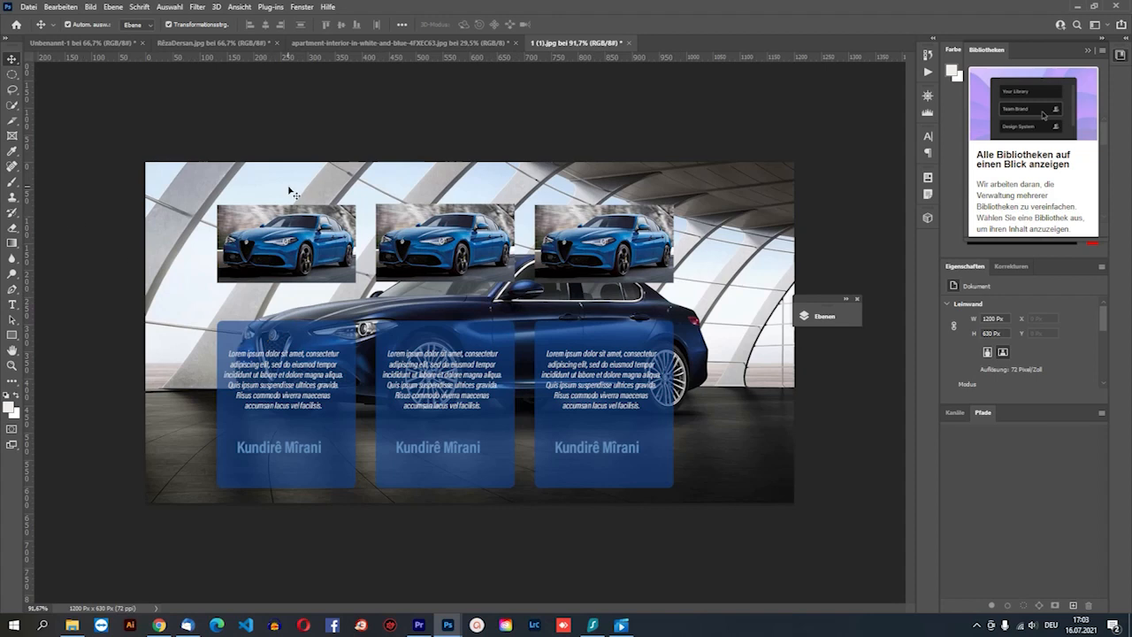
Delete all three rectangular car thumbnail frames sitting above the blue text cards
left_click(12, 137)
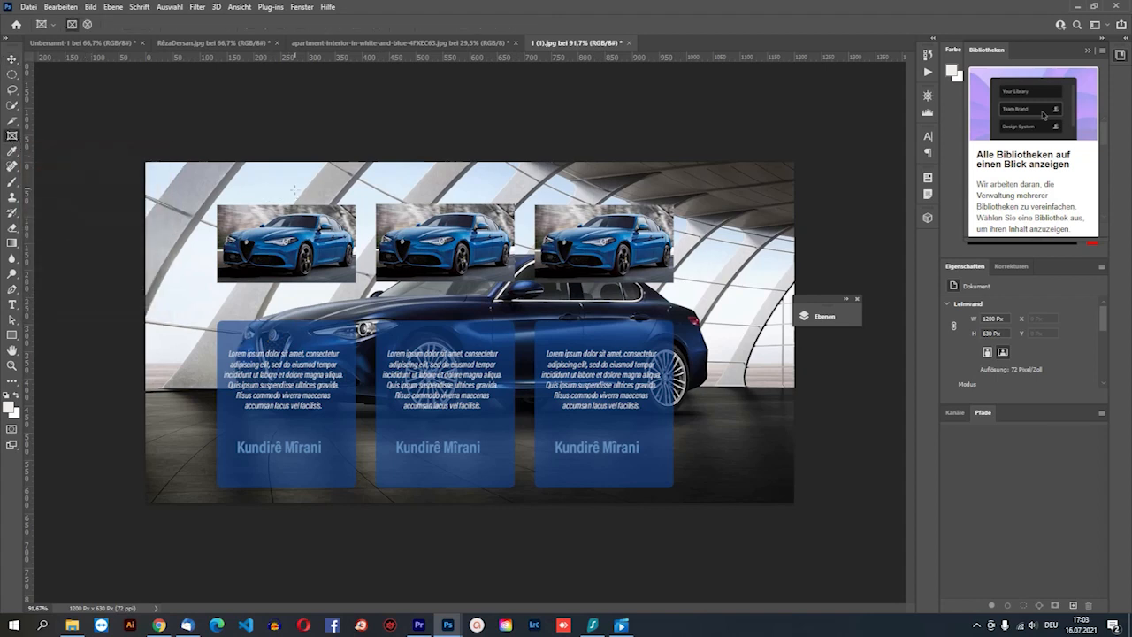
key("v")
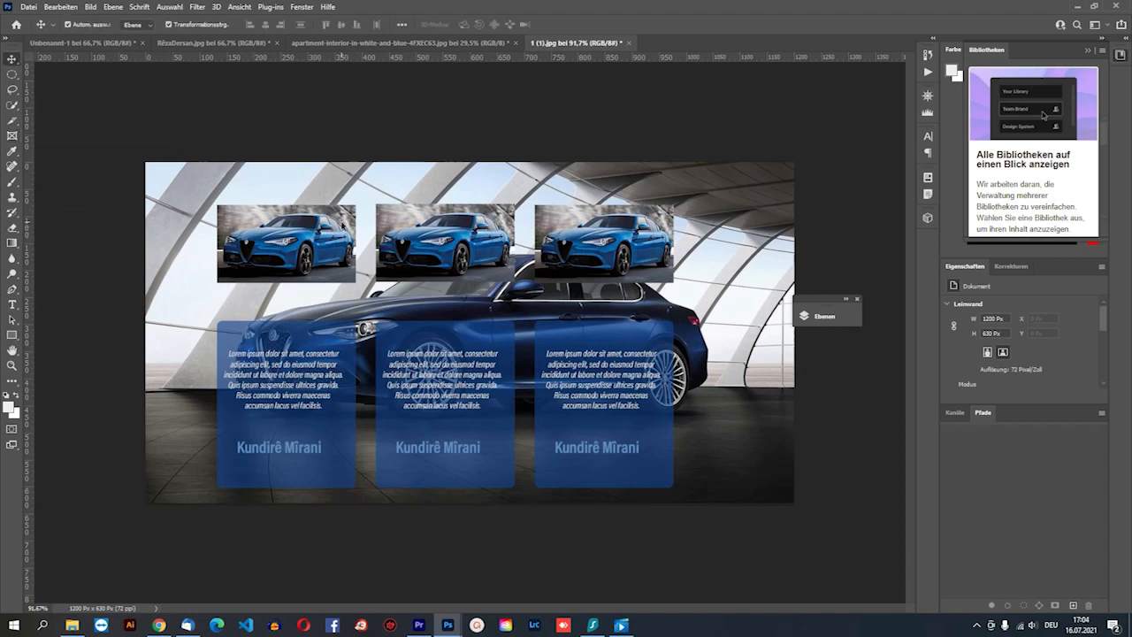
left_click(342, 224)
key("Delete")
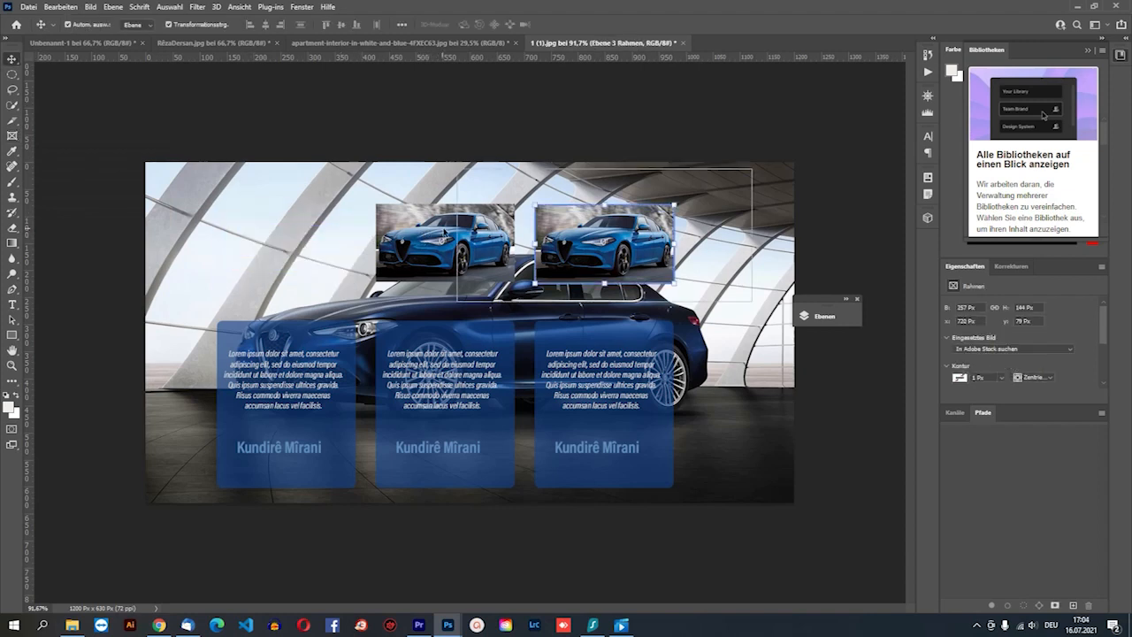
left_click(583, 446)
key("Delete")
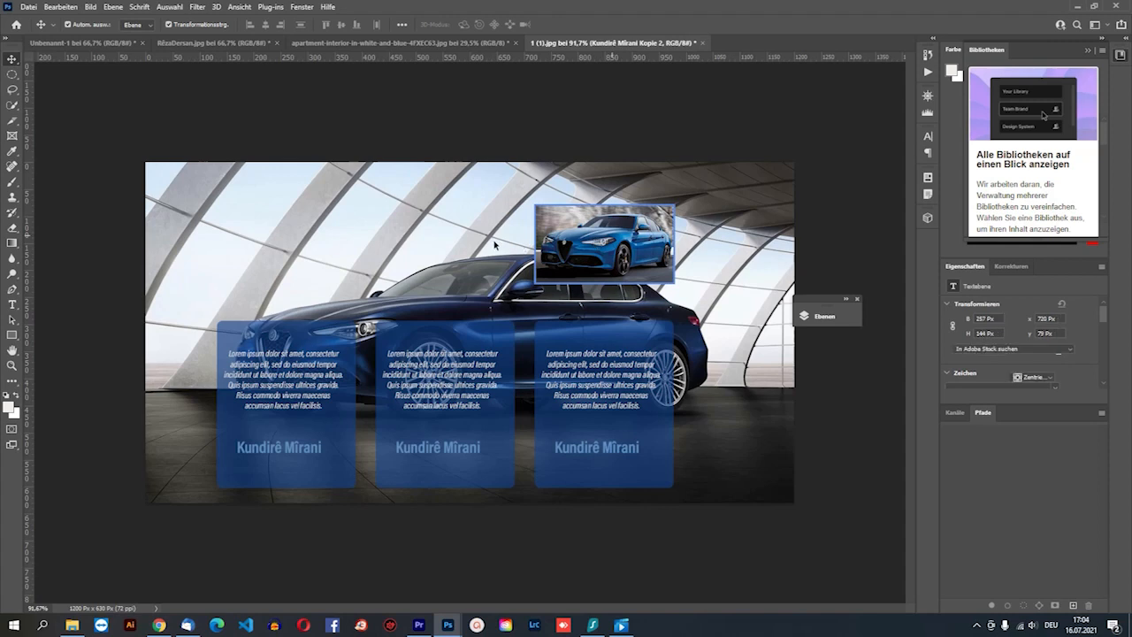
left_click(626, 249)
key("Delete")
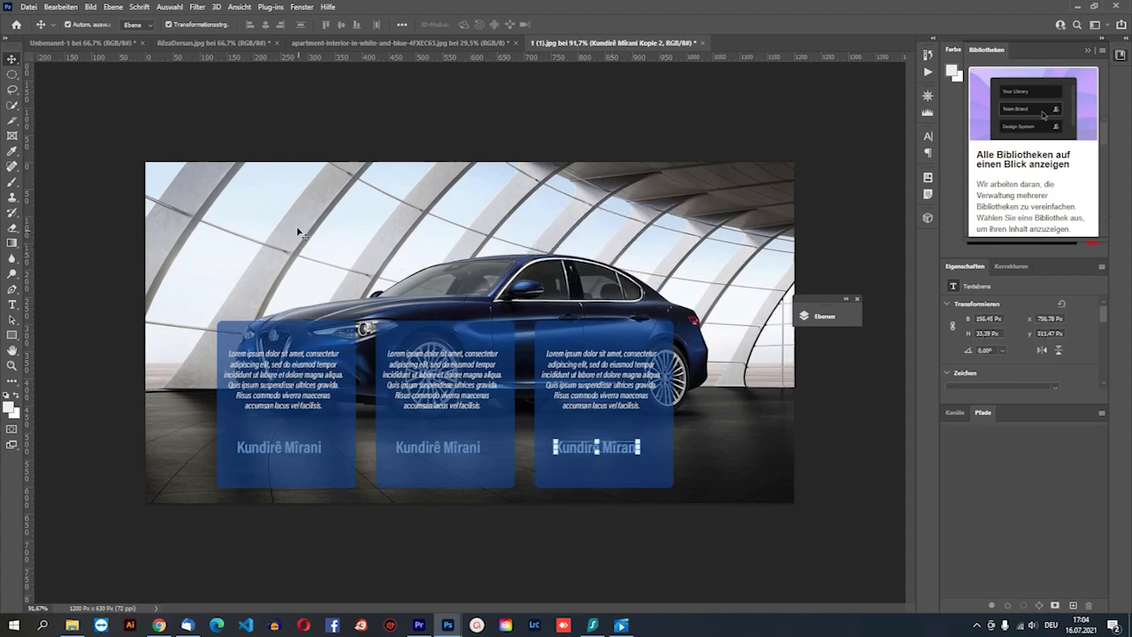
left_click(12, 136)
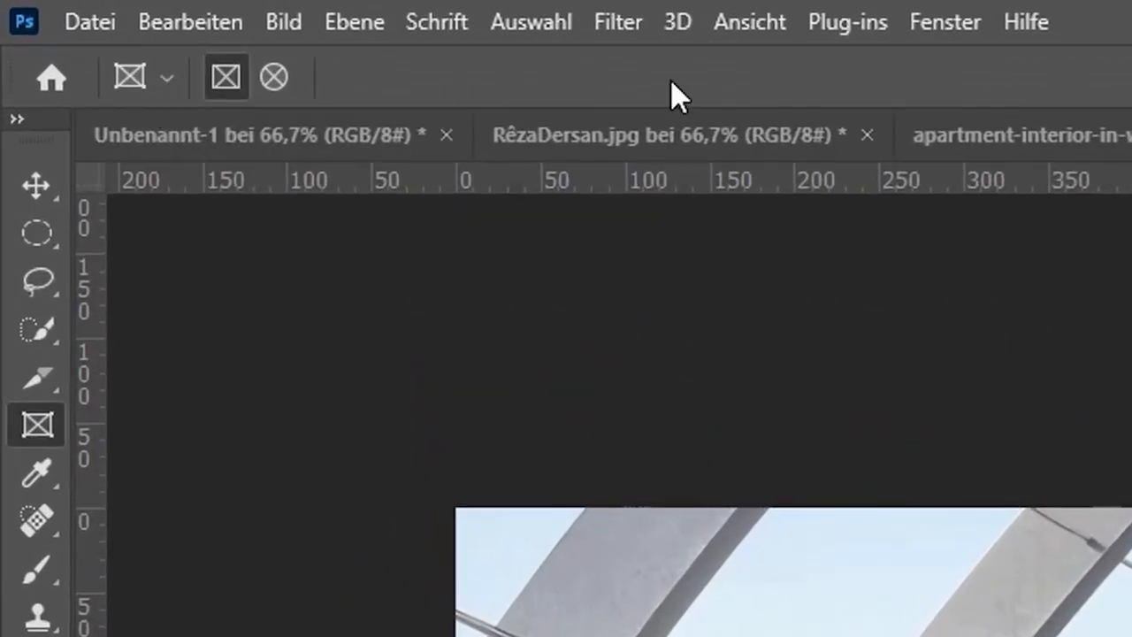
Draw an elliptical frame above the first card and drop the blue car photo into it
left_click(277, 75)
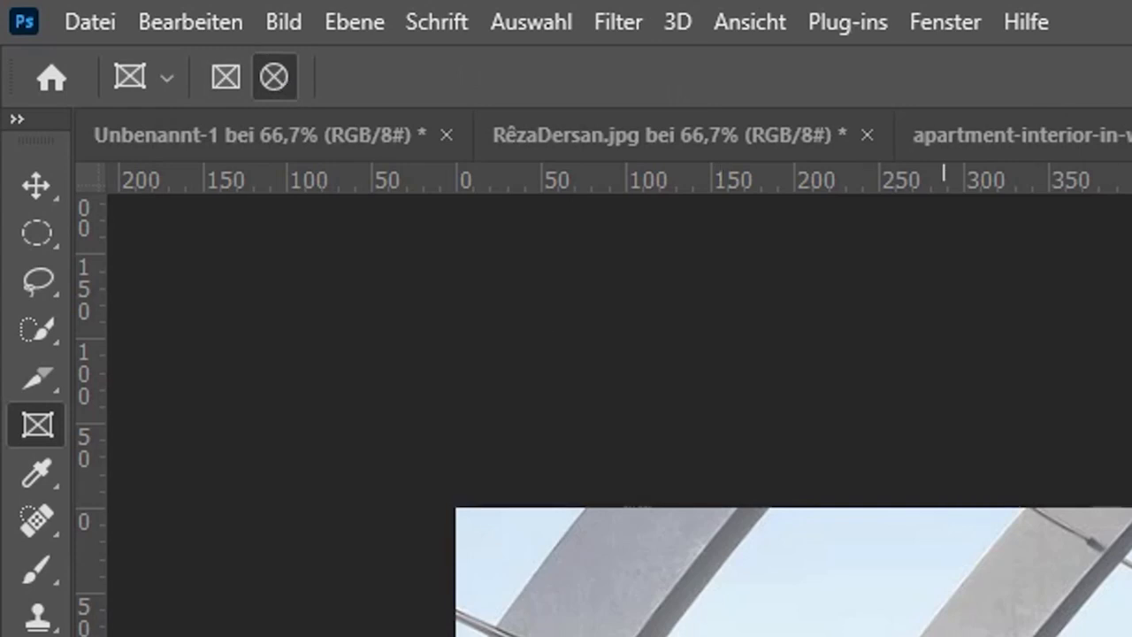
left_click_drag(369, 346, 491, 393)
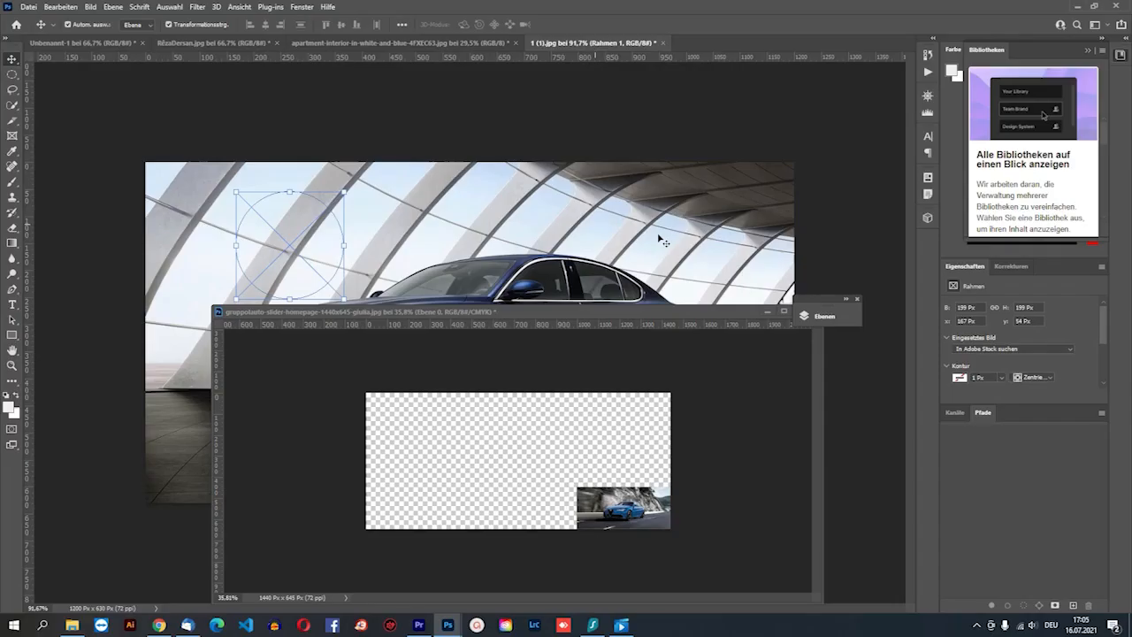
left_click_drag(435, 313, 473, 363)
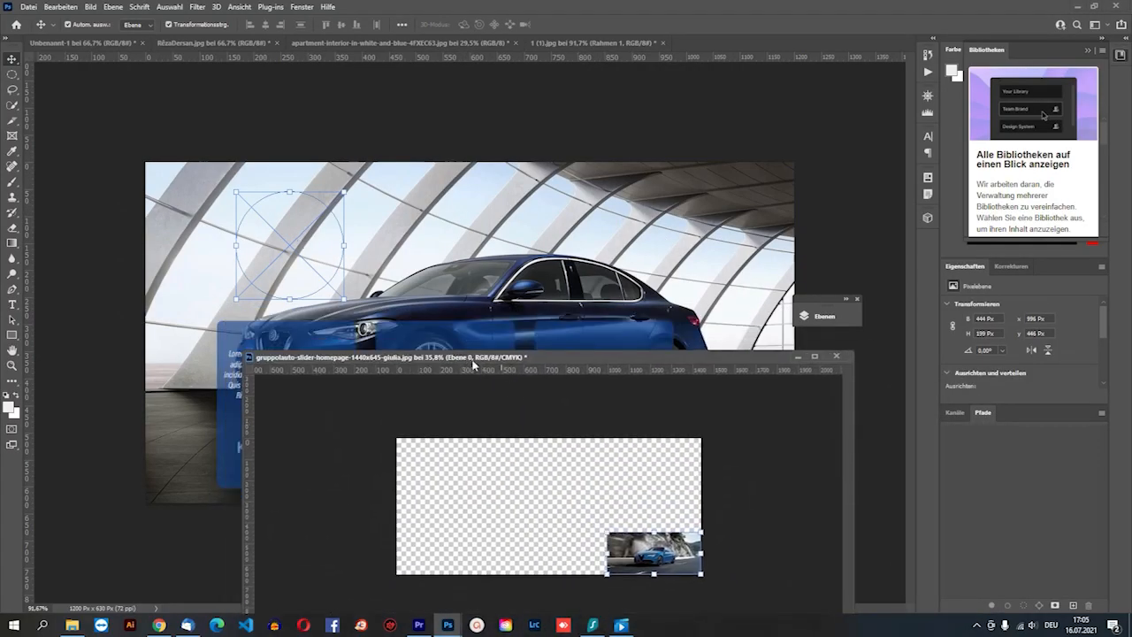
left_click_drag(614, 358, 720, 224)
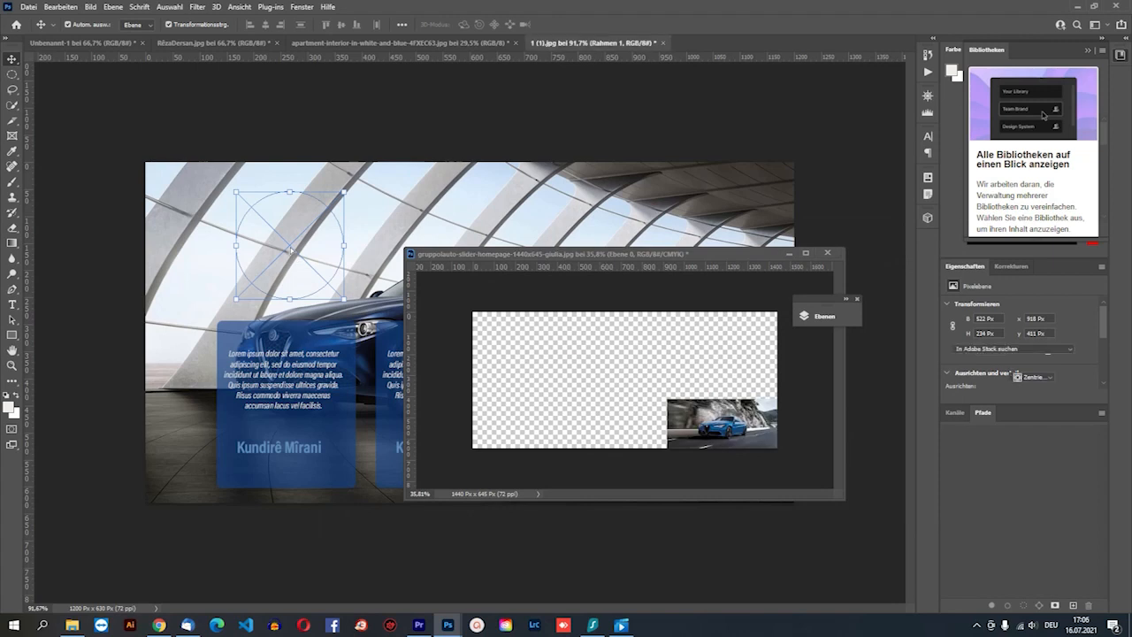
left_click_drag(291, 251, 291, 252)
left_click(789, 254)
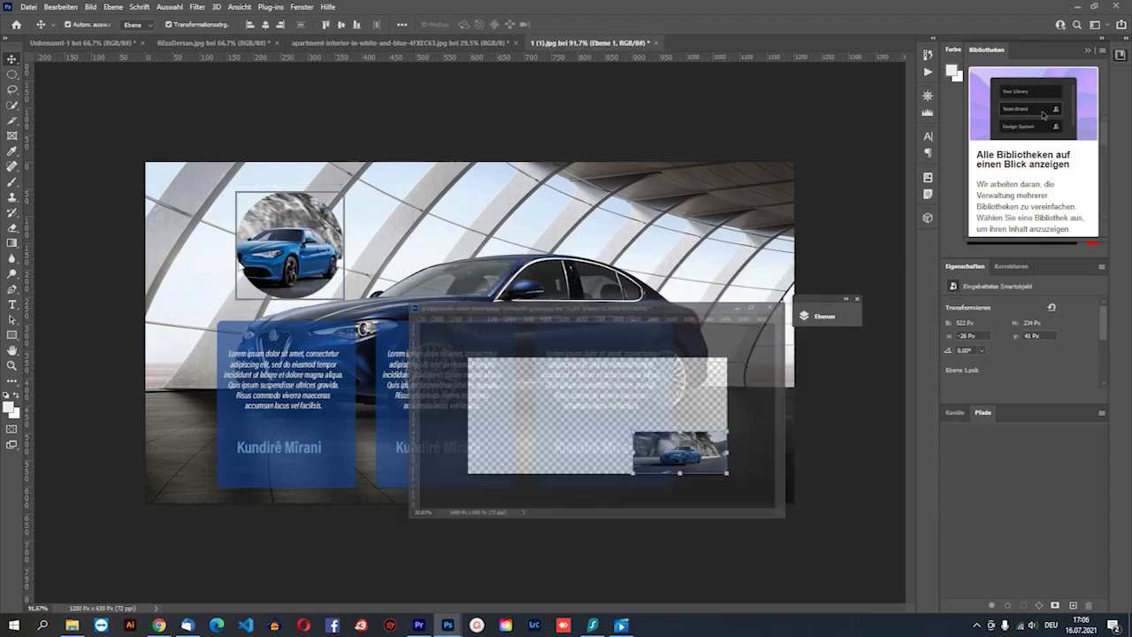
Resize the car photo so it fills the circular frame, then commit the transform
left_click_drag(132, 310, 180, 294)
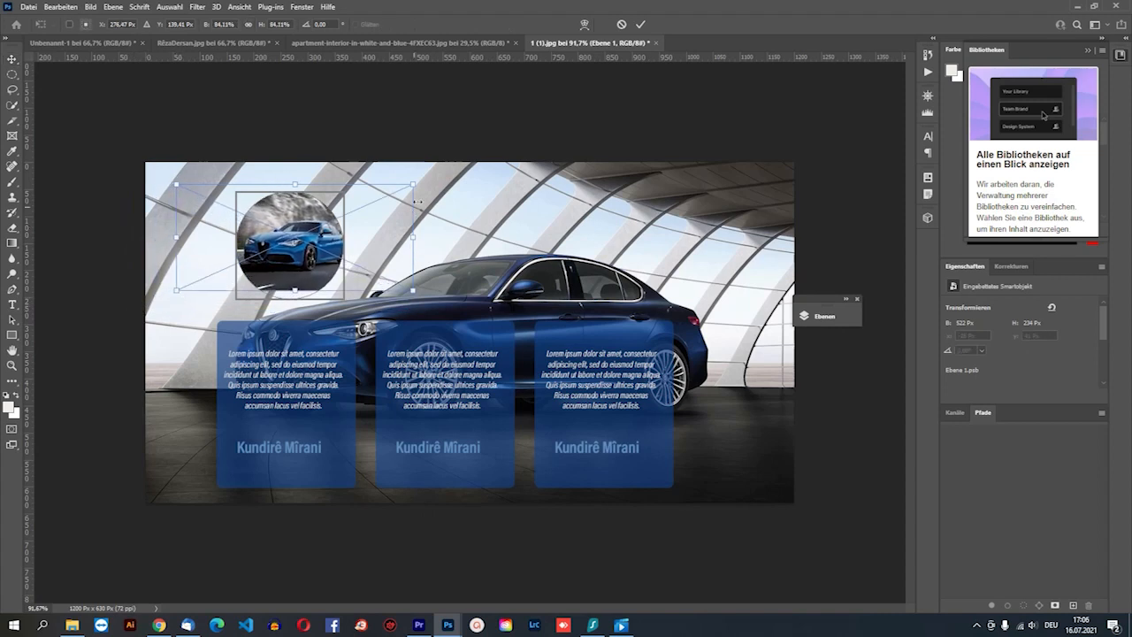
left_click_drag(412, 186, 404, 188)
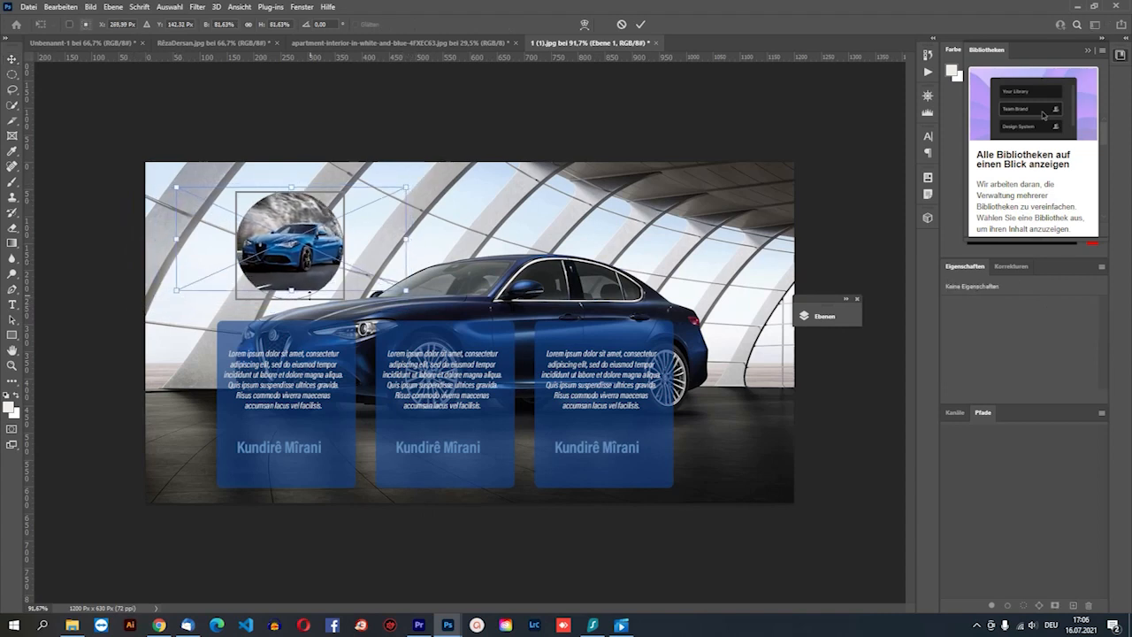
left_click_drag(405, 291, 418, 300)
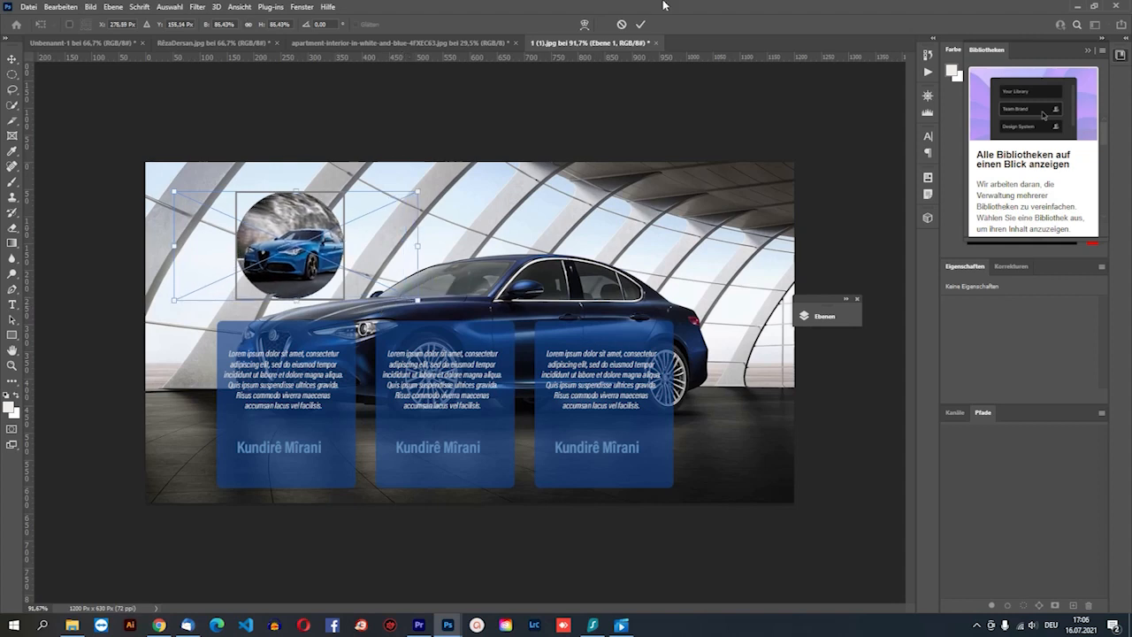
left_click(640, 24)
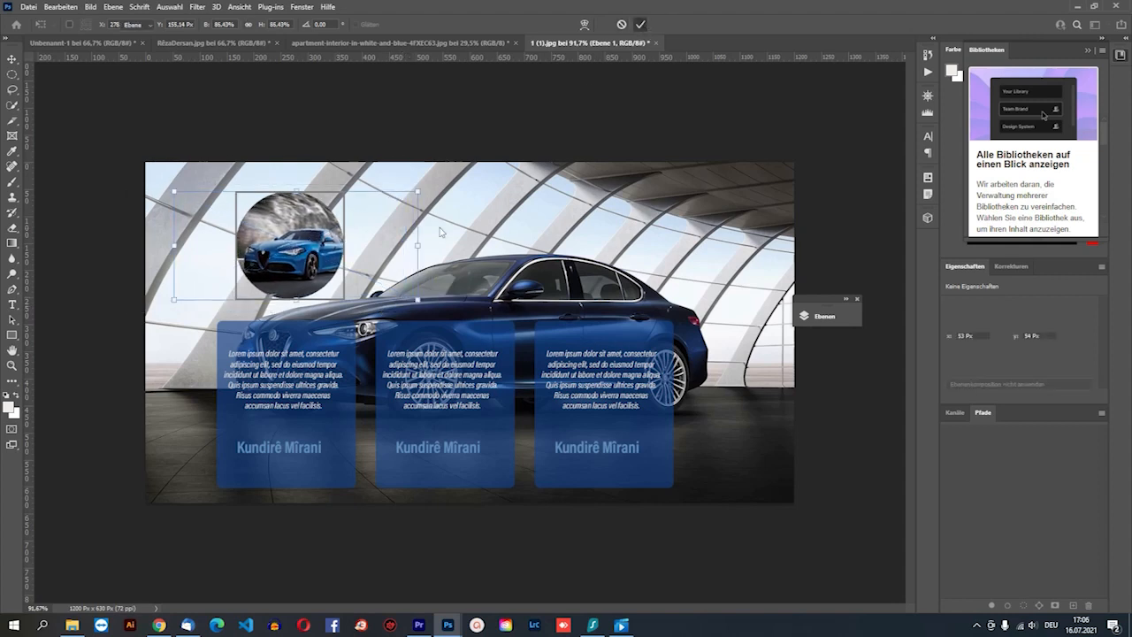
Duplicate the circular car frame above the second and third text cards
left_click(339, 136)
left_click(319, 249)
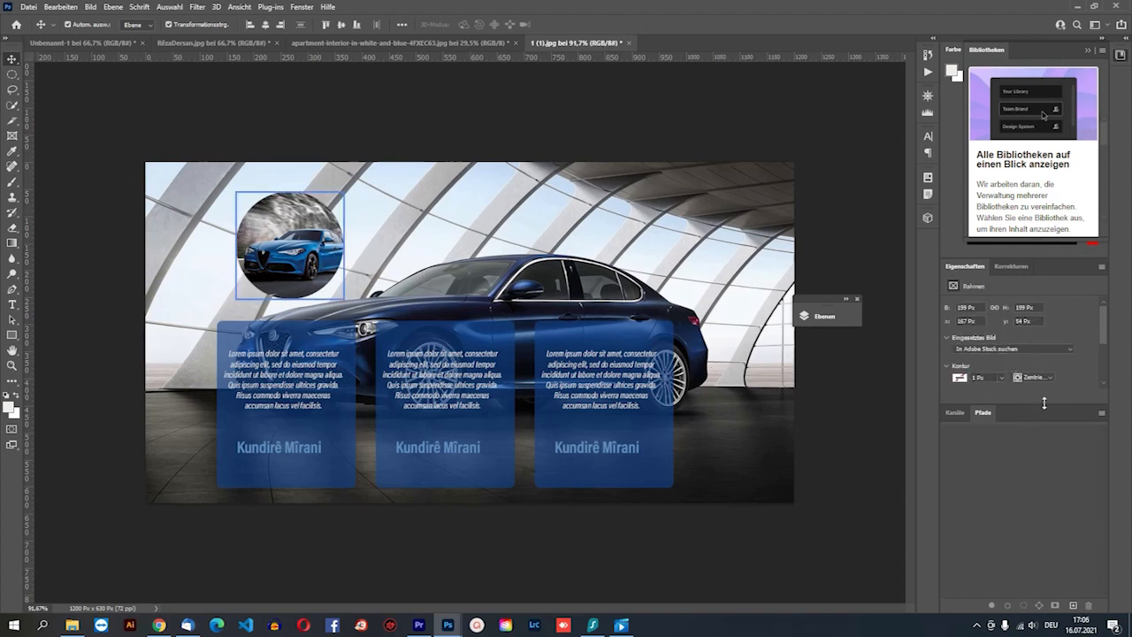
left_click(817, 316)
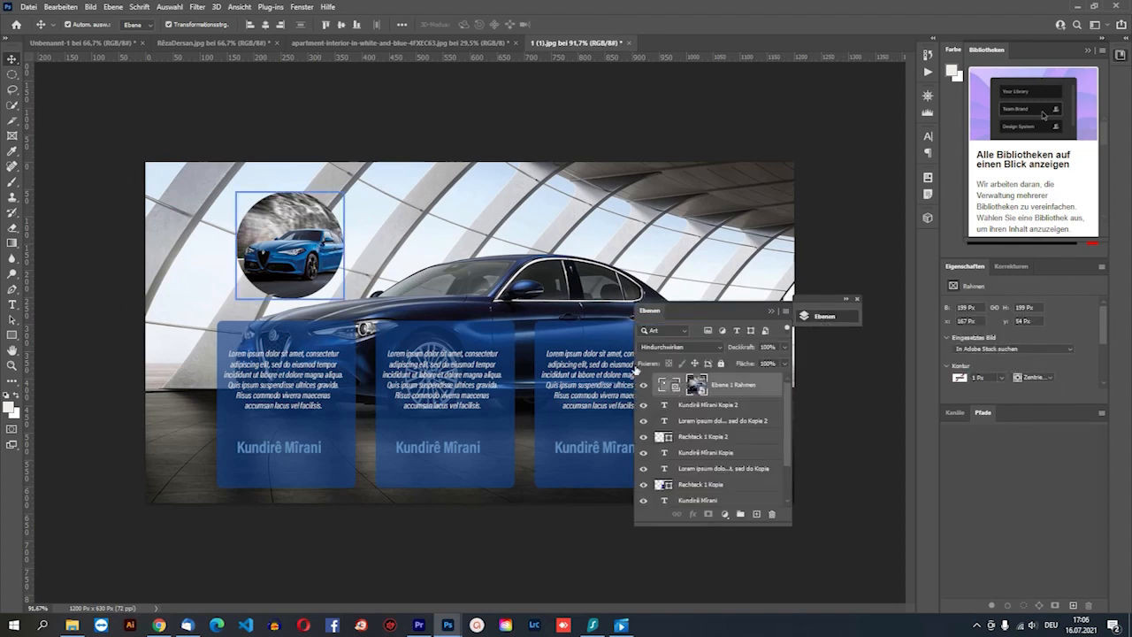
left_click_drag(337, 213, 631, 222)
left_click(771, 311)
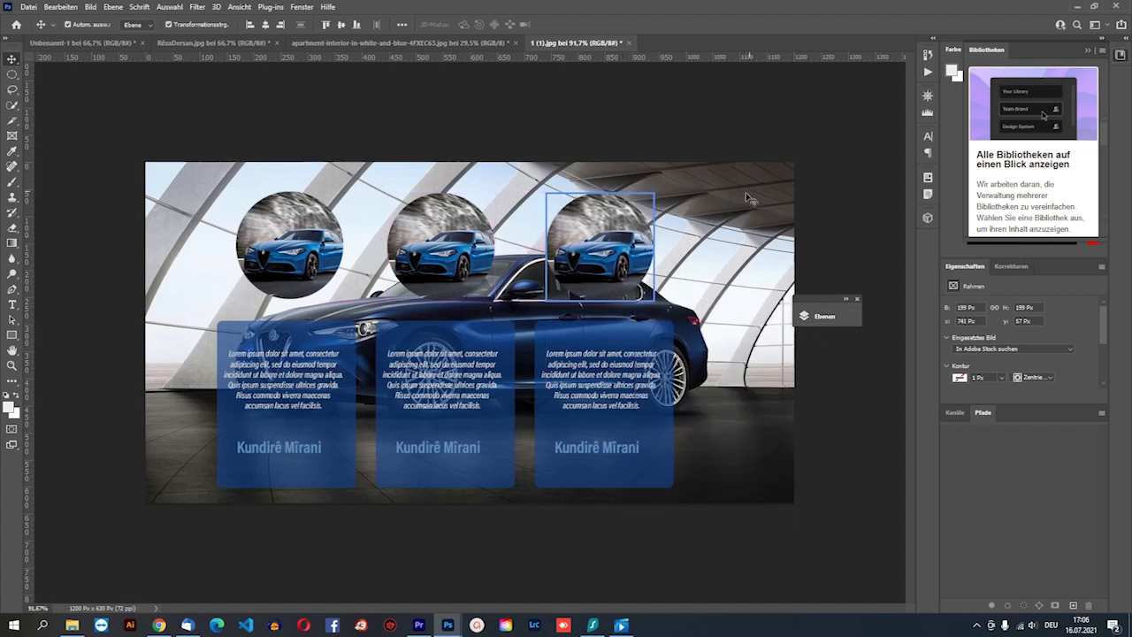
left_click(827, 183)
scroll(485, 285, "down", 3)
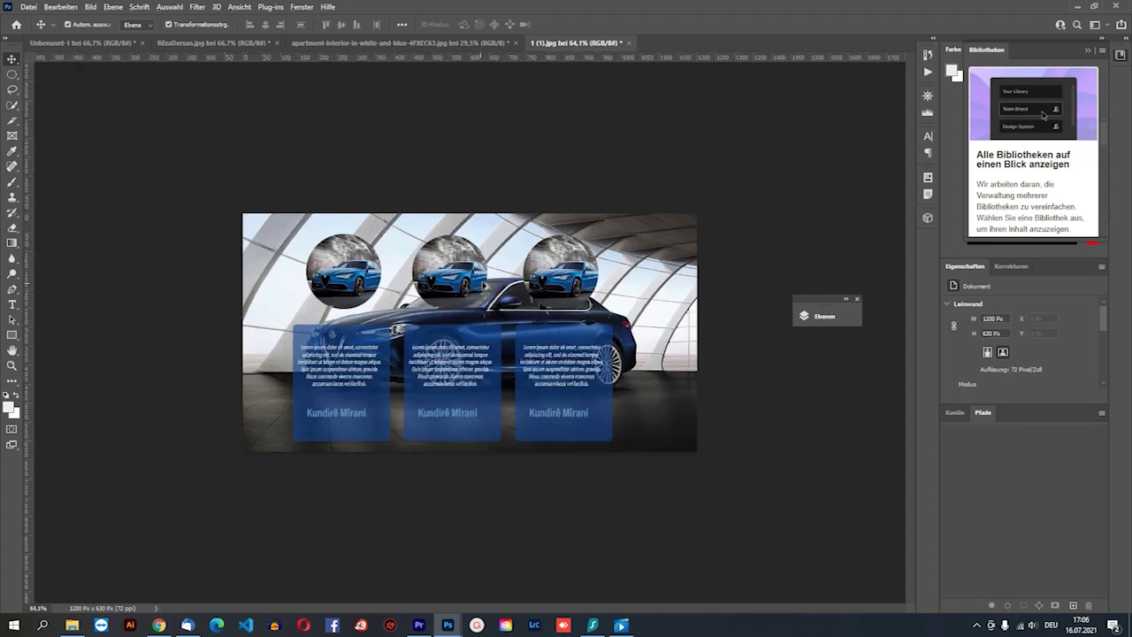
Select the Eyedropper (Pipette-Werkzeug) and bring the adilo.jpg photo window up over the banner
scroll(484, 284, "down", 2)
scroll(530, 305, "up", 4)
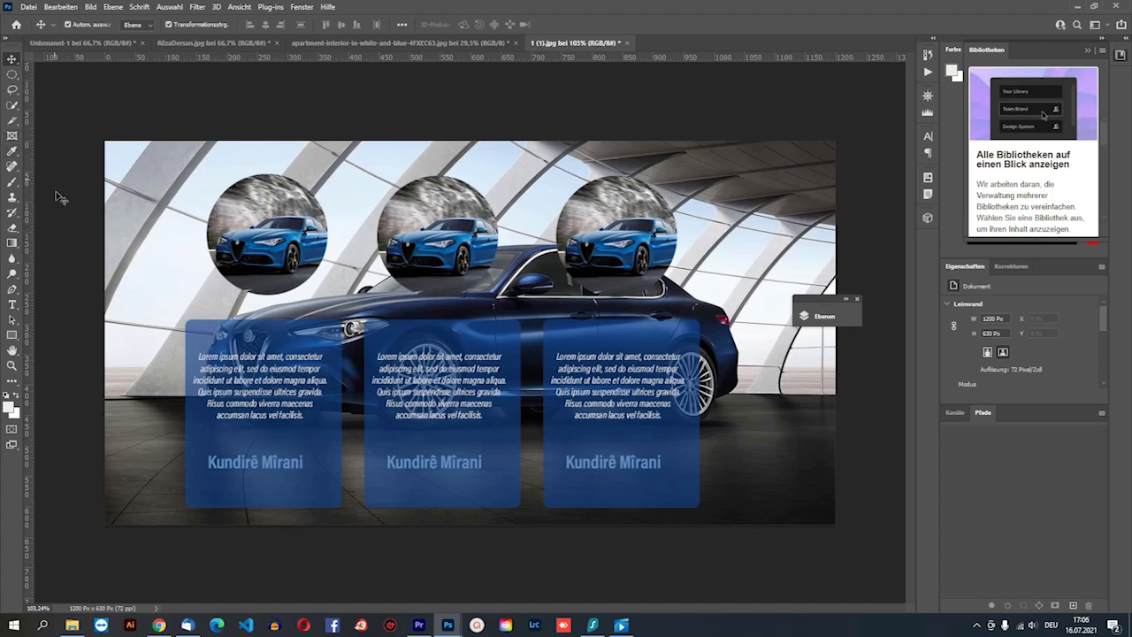
left_click(12, 136)
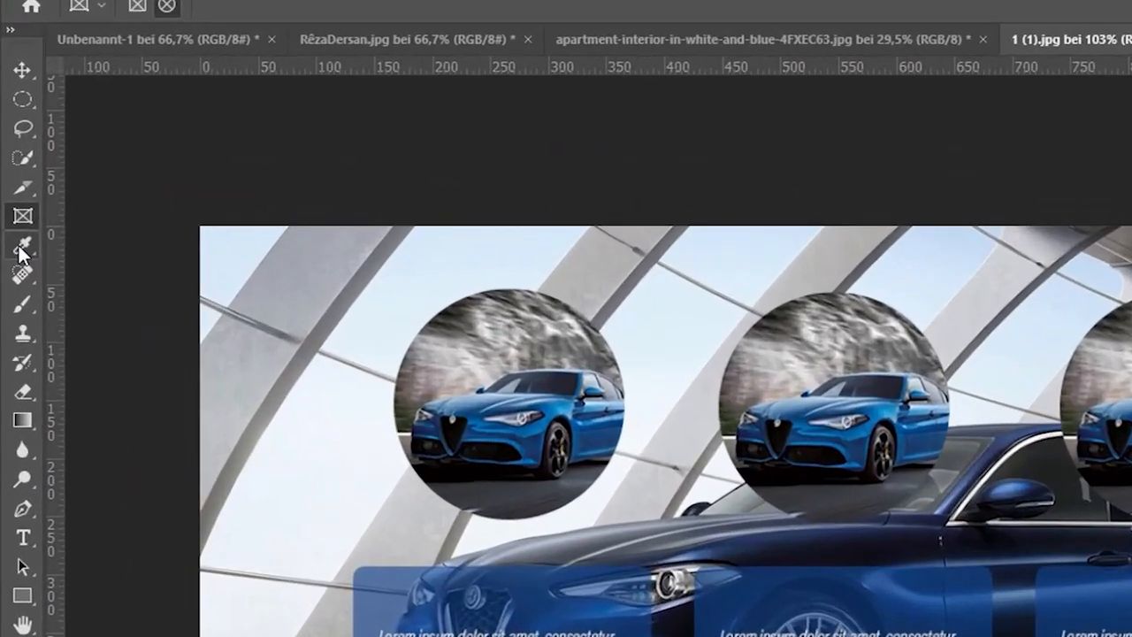
right_click(13, 152)
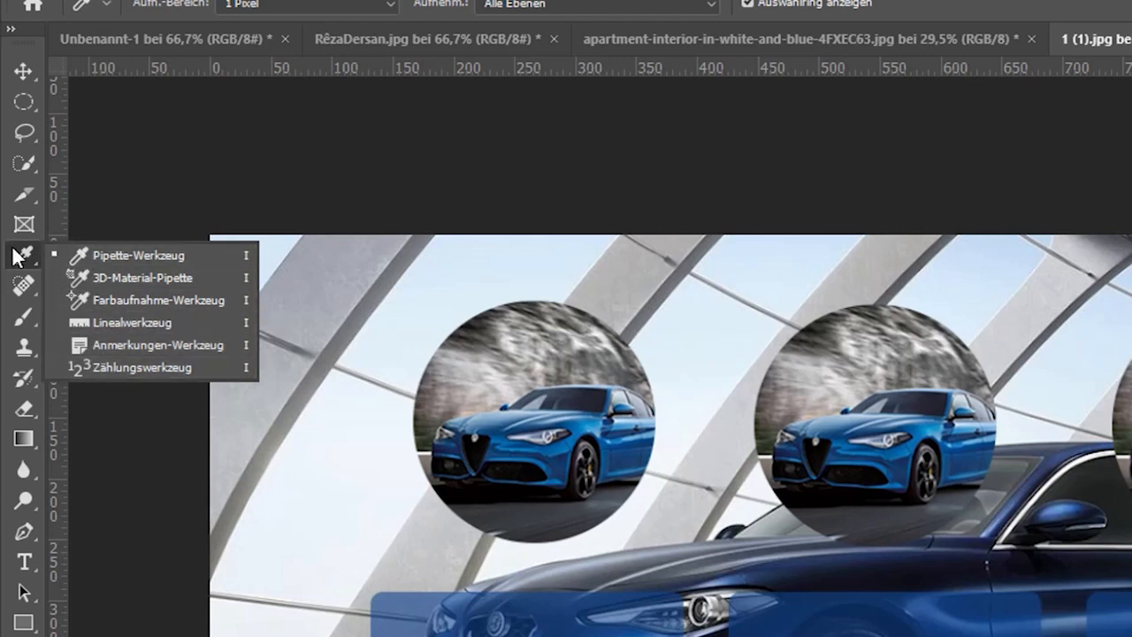
left_click(133, 256)
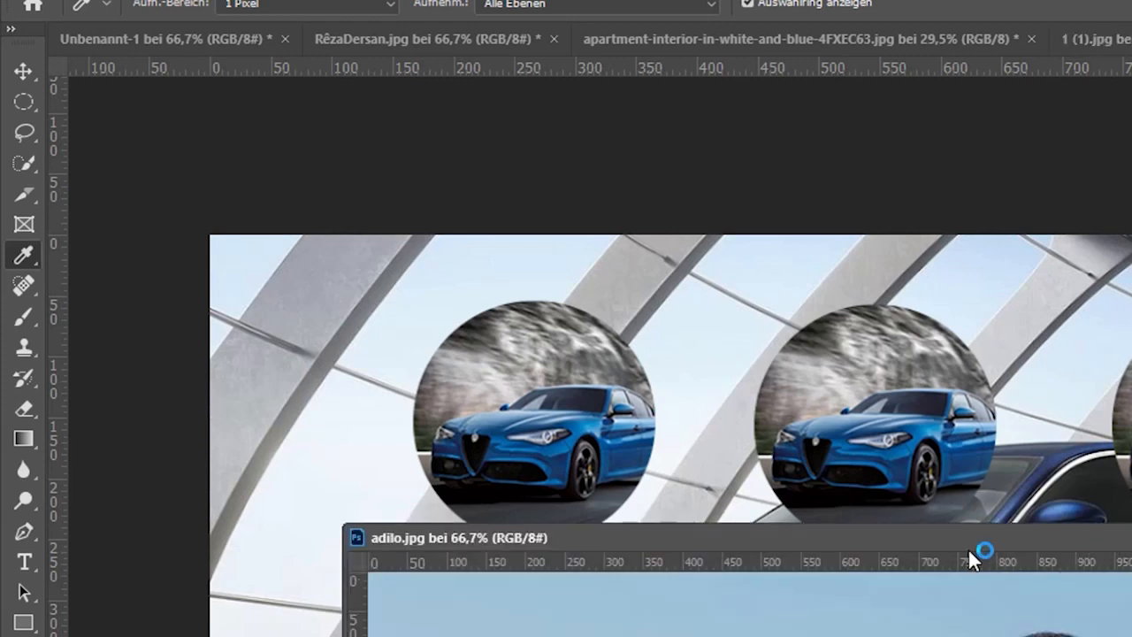
left_click_drag(969, 541, 893, 126)
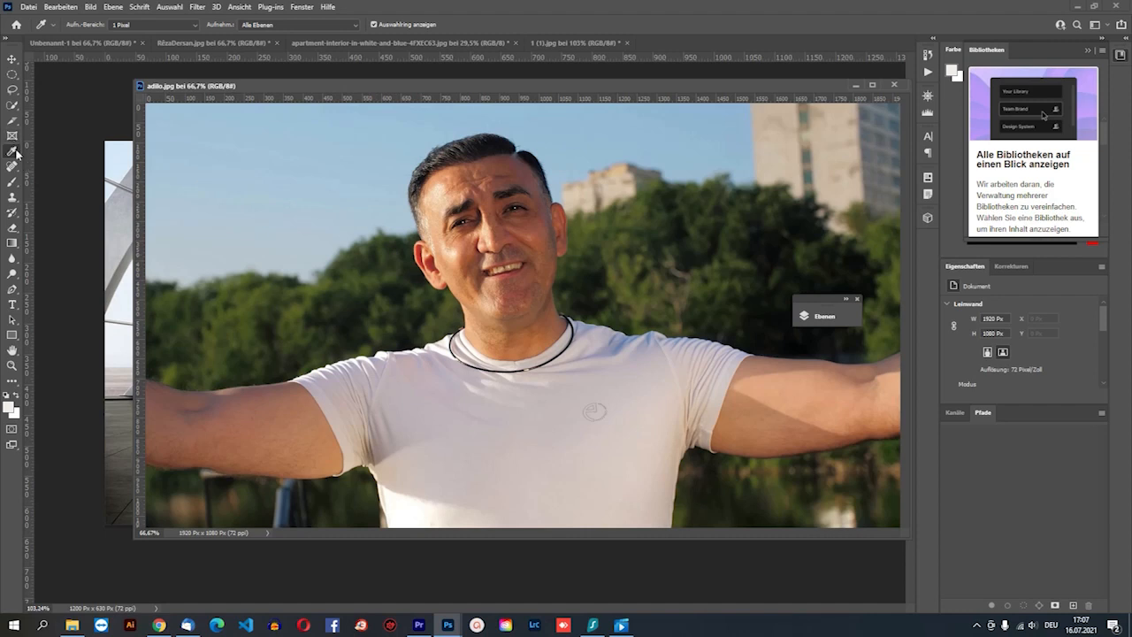
Sample skin and collar colours from the portrait and inspect them in the foreground picker
left_click(460, 250)
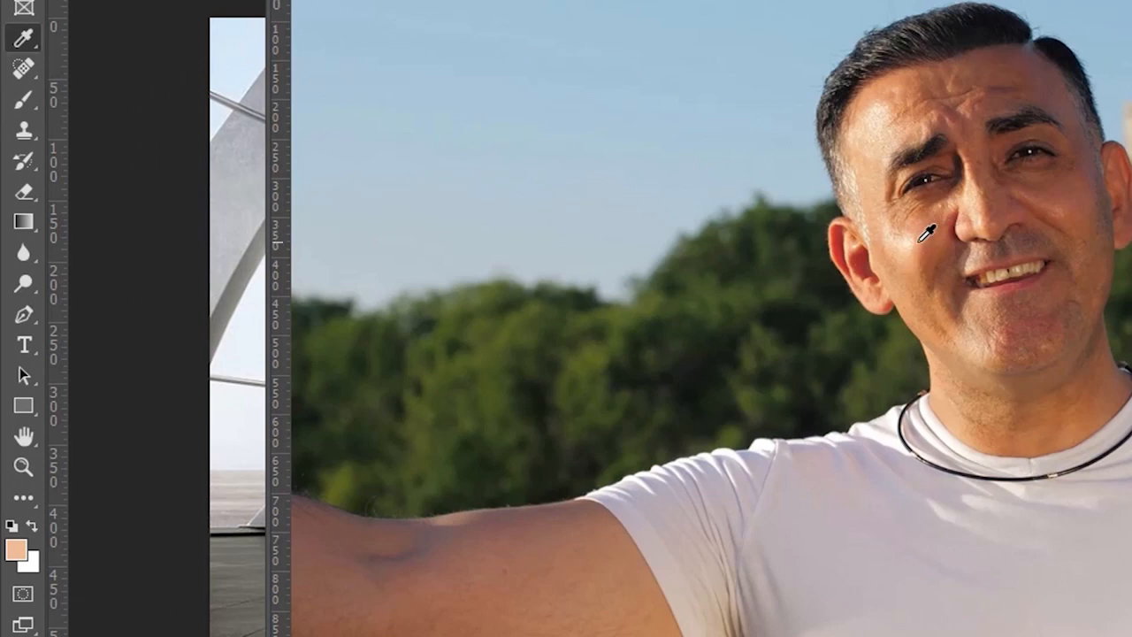
left_click(920, 239)
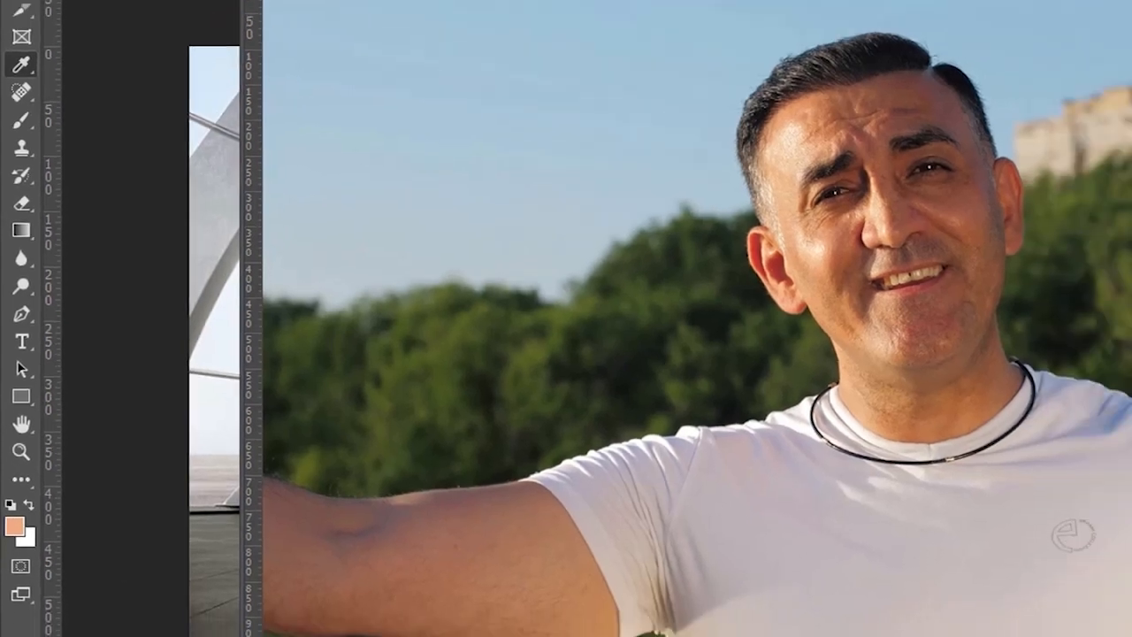
left_click(16, 550)
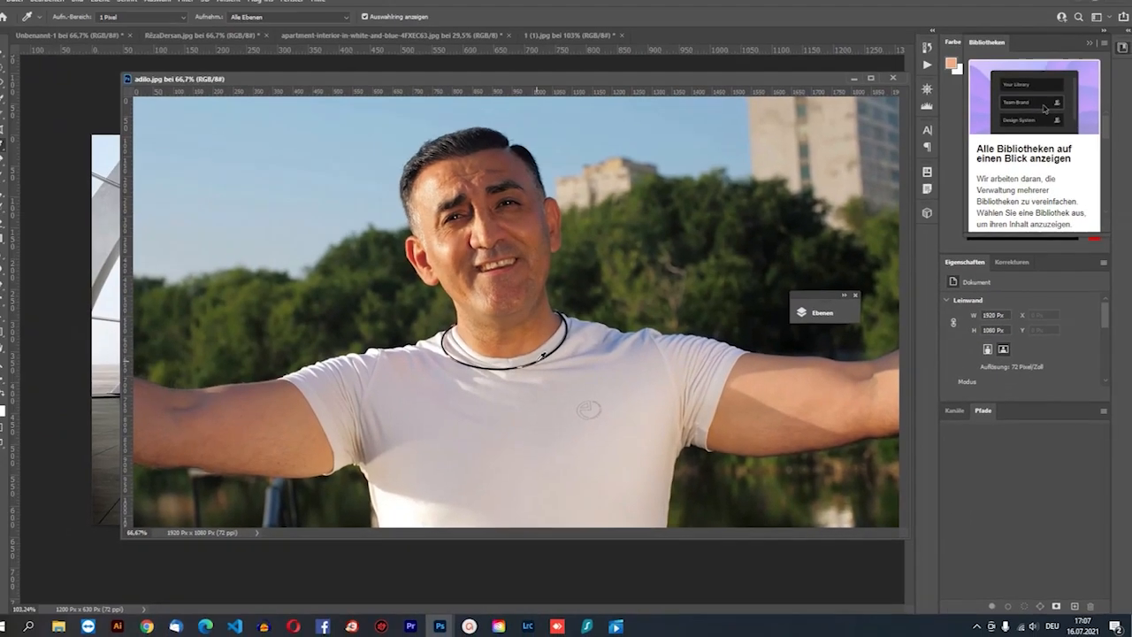
left_click(544, 364)
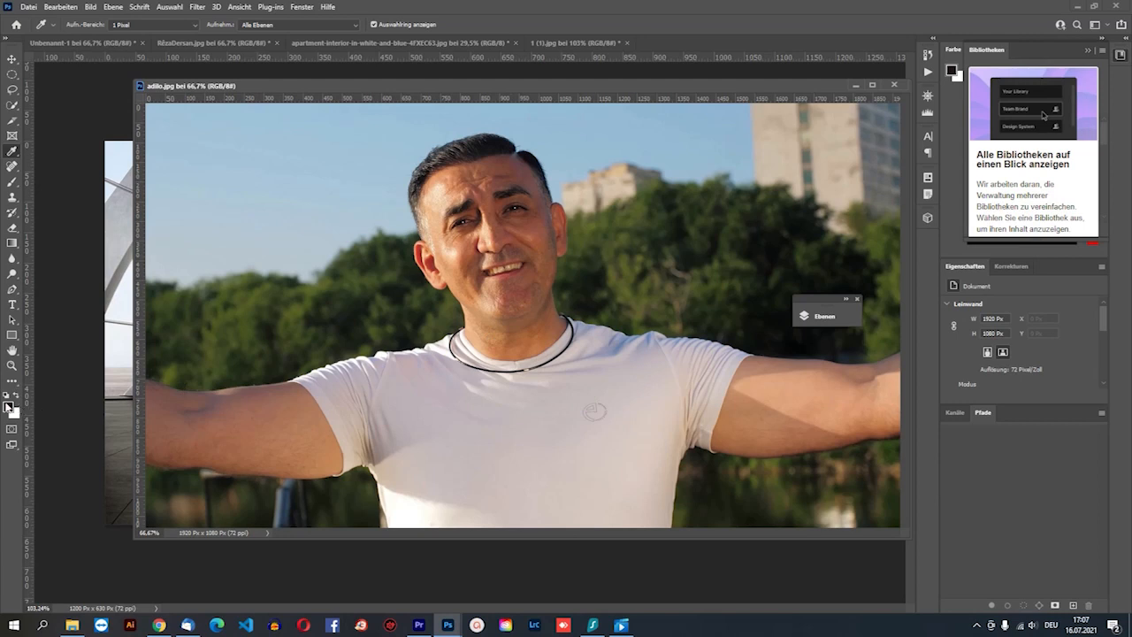
left_click(536, 236)
left_click(536, 235)
left_click(10, 409)
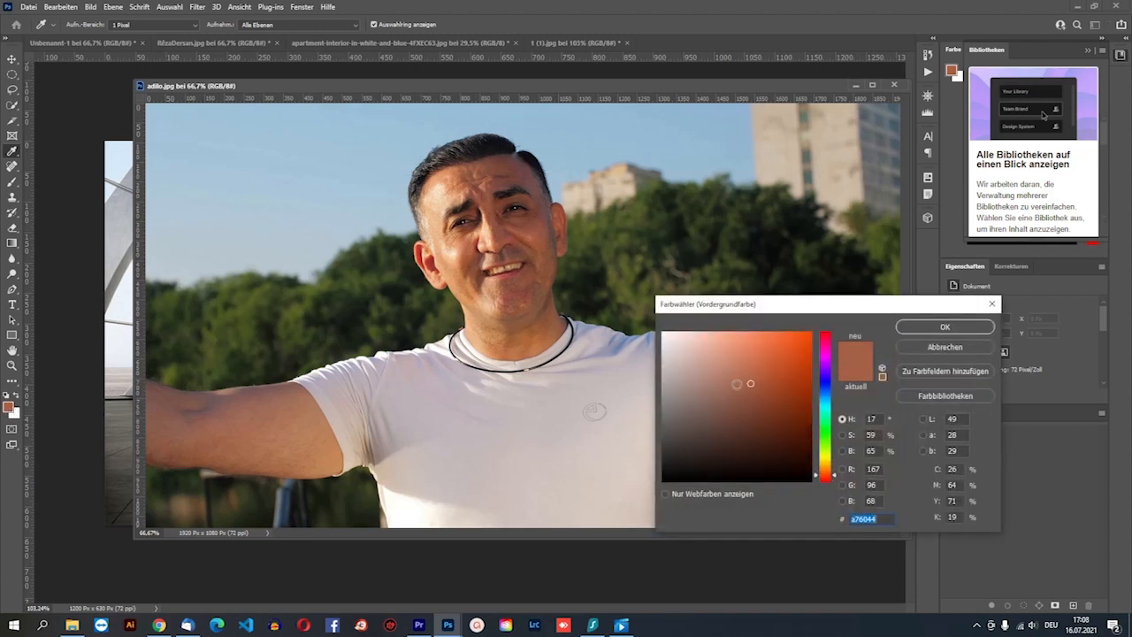
left_click(927, 346)
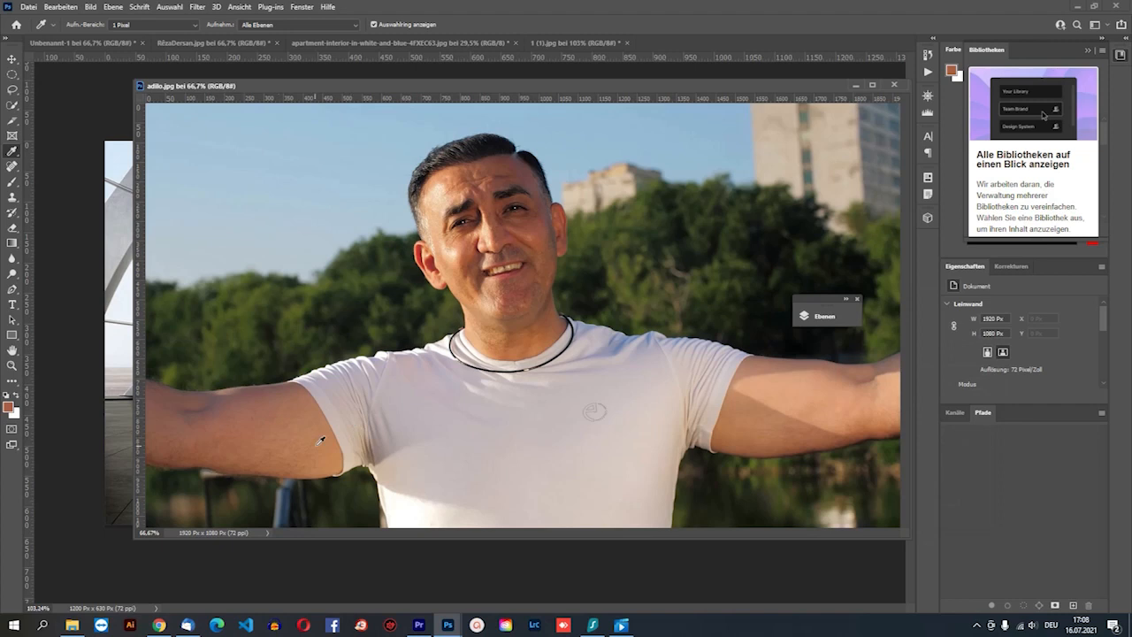
Sample dark olive green #38422C from the trees as the foreground colour
left_click(235, 323)
left_click(9, 406)
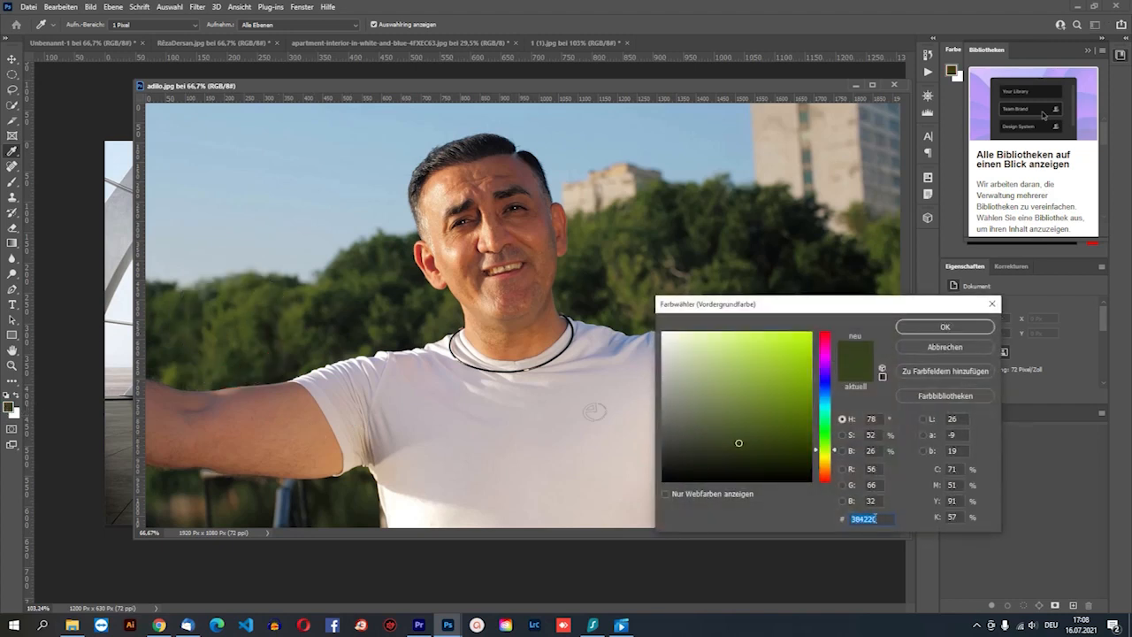
key("Return")
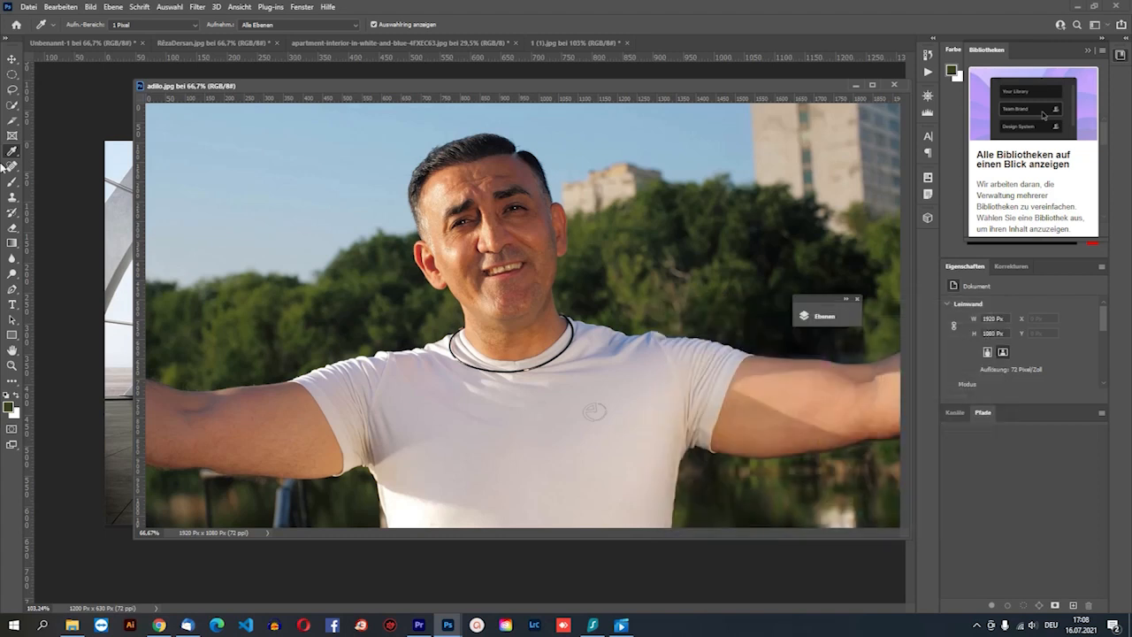
right_click(12, 151)
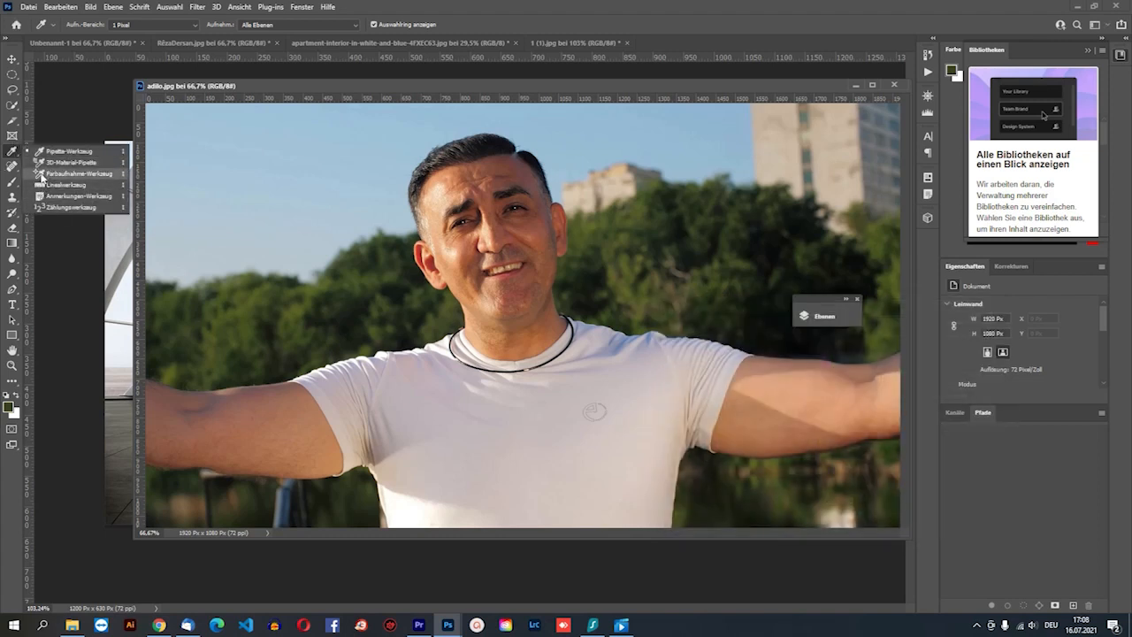
Use the Ruler tool to measure across the man's eyes, reading -2.9° over 535.65 px
left_click(43, 176)
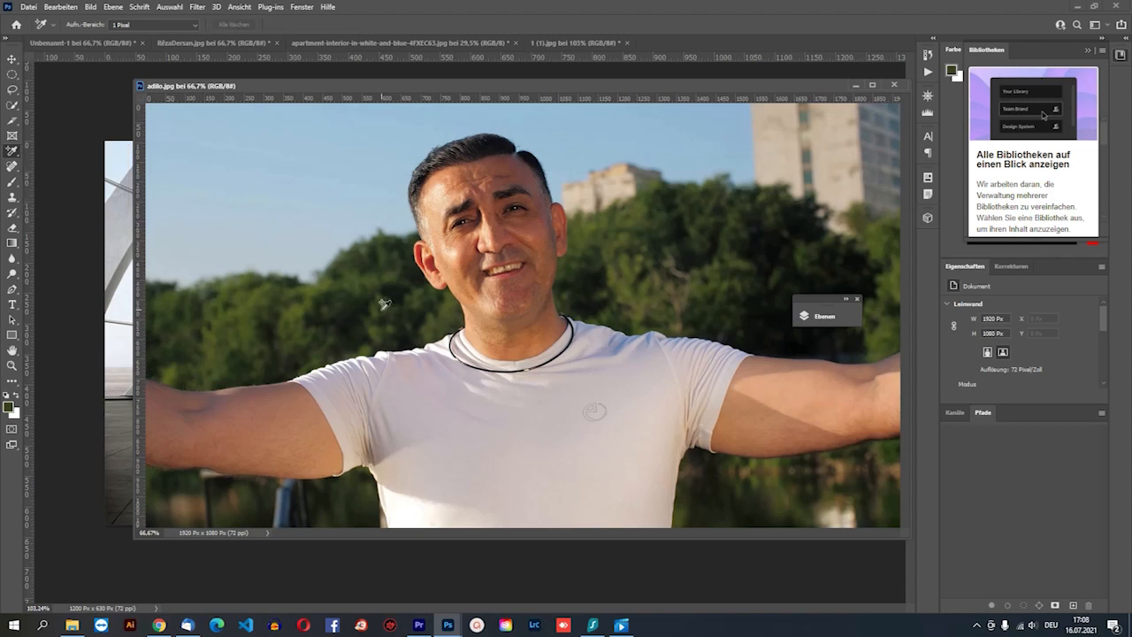
right_click(13, 152)
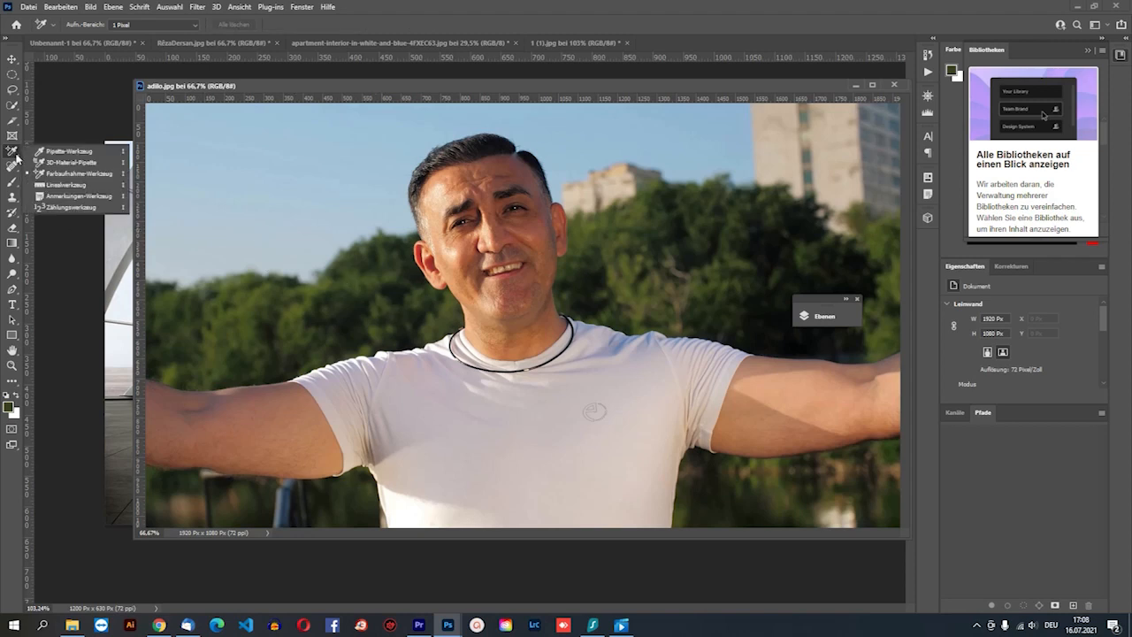
left_click(49, 188)
left_click_drag(193, 212, 601, 210)
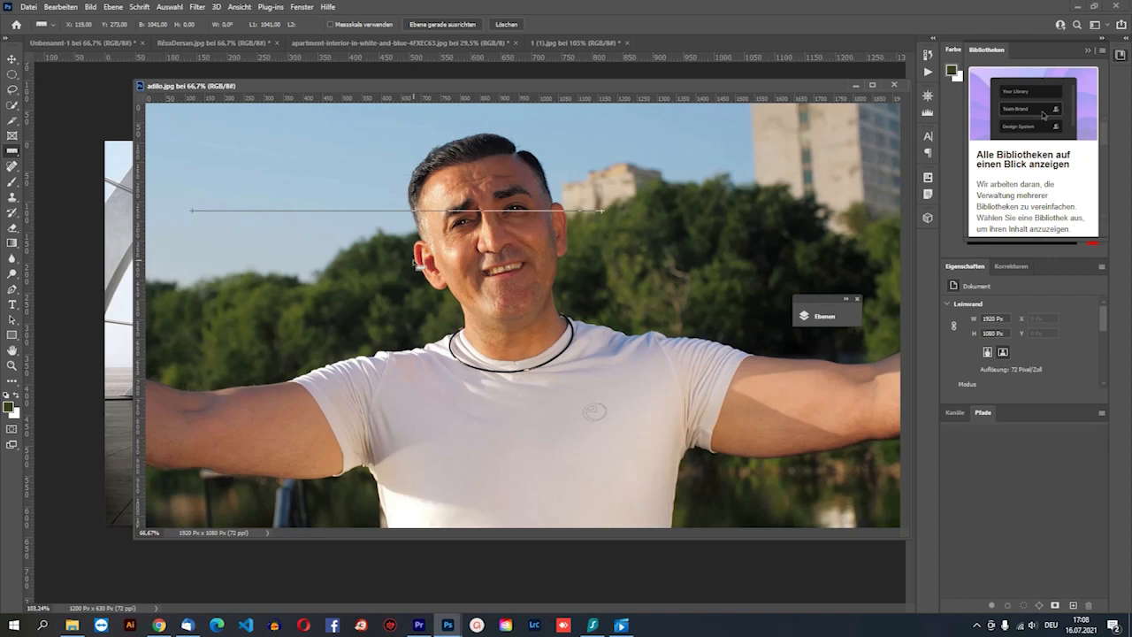
left_click_drag(418, 257, 564, 215)
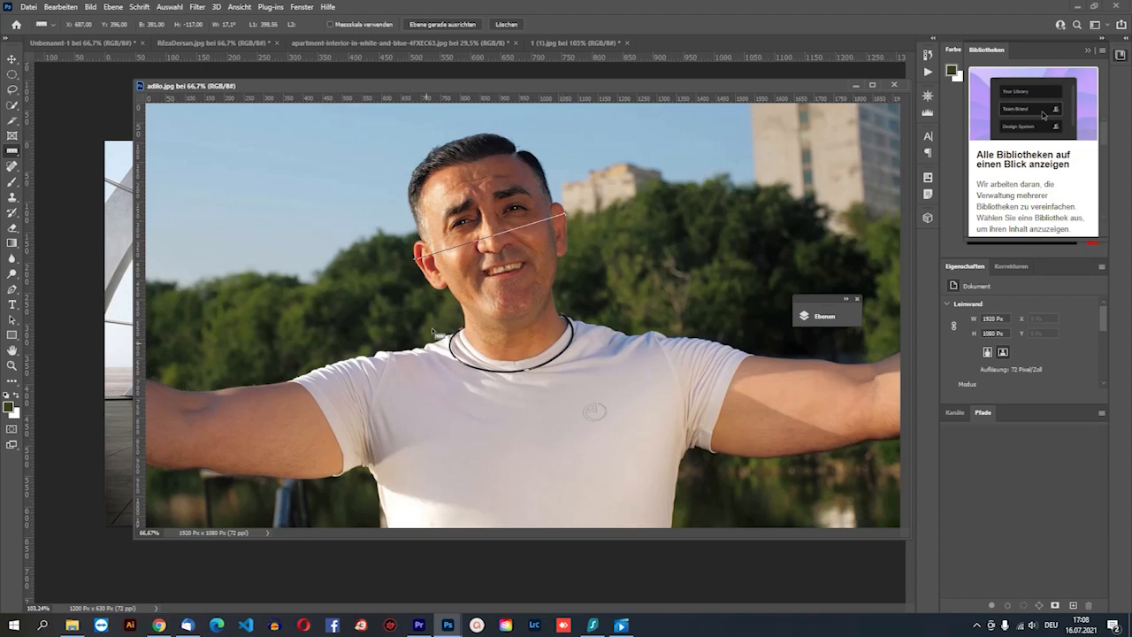
left_click_drag(325, 217, 539, 229)
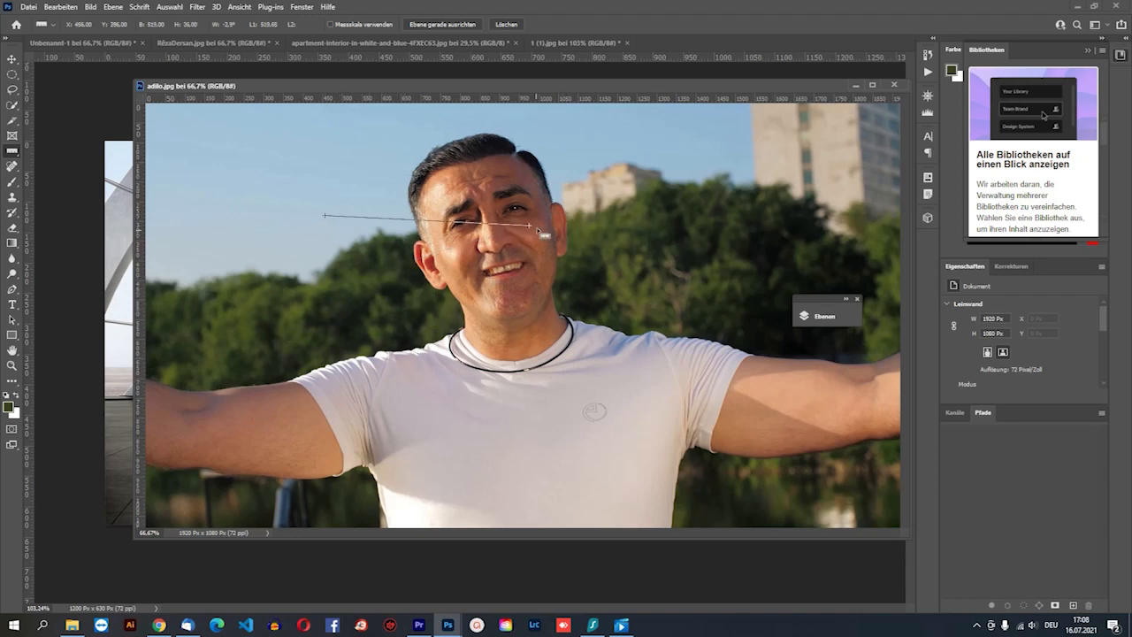
Activate the Spot Healing Brush (Bereichsreparatur-Pinsel) from the healing tools group
left_click(12, 59)
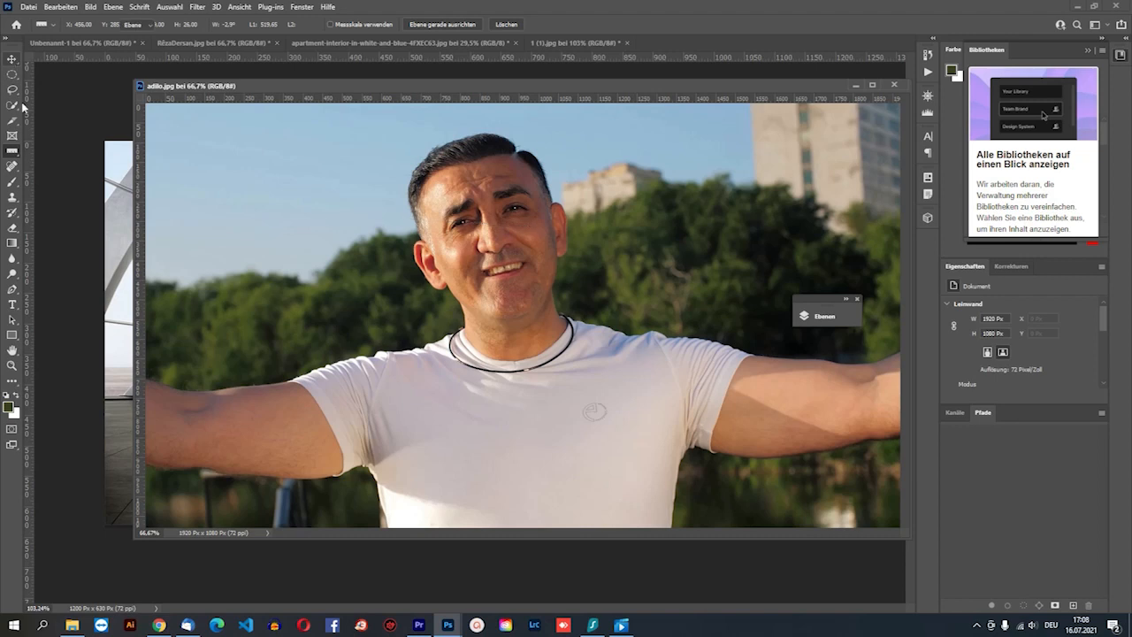
left_click(12, 153)
left_click(67, 148)
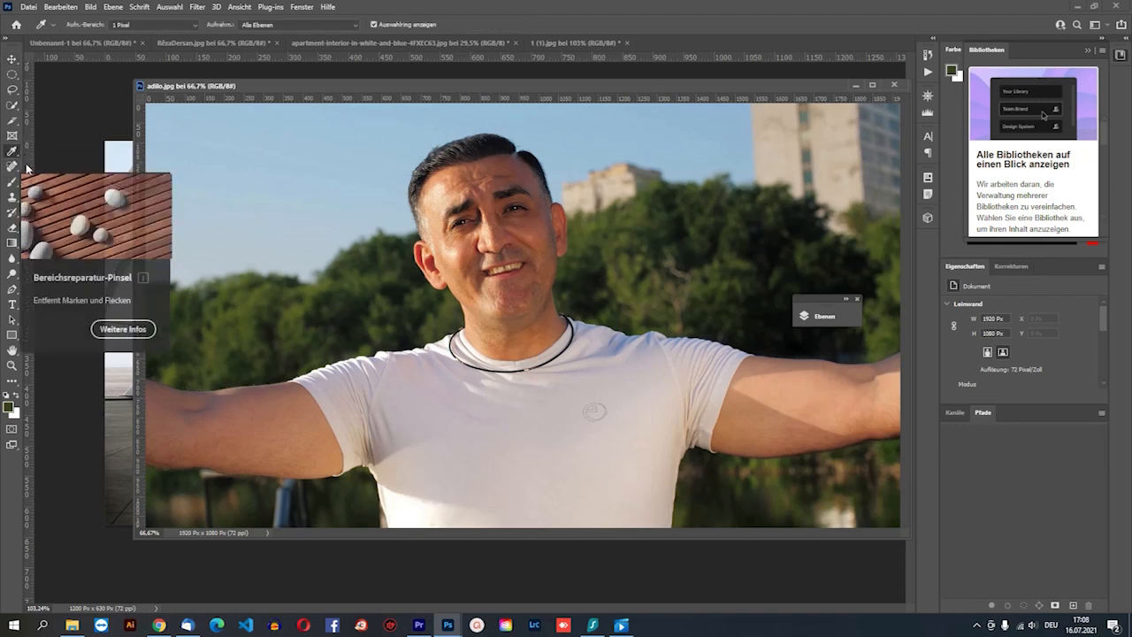
left_click(11, 59)
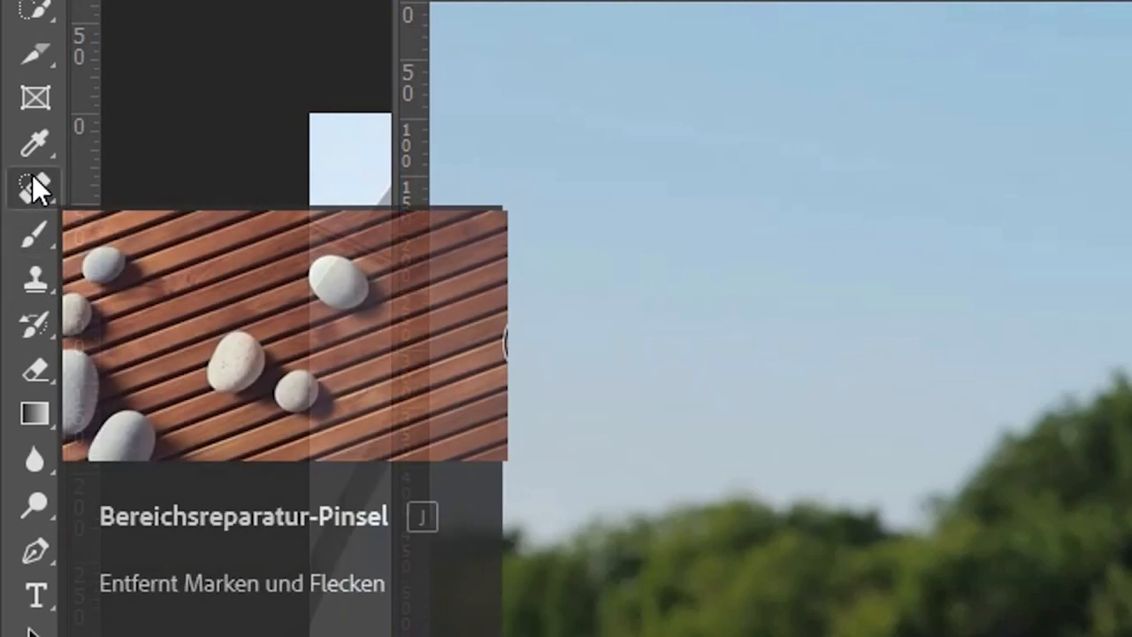
left_click(34, 182)
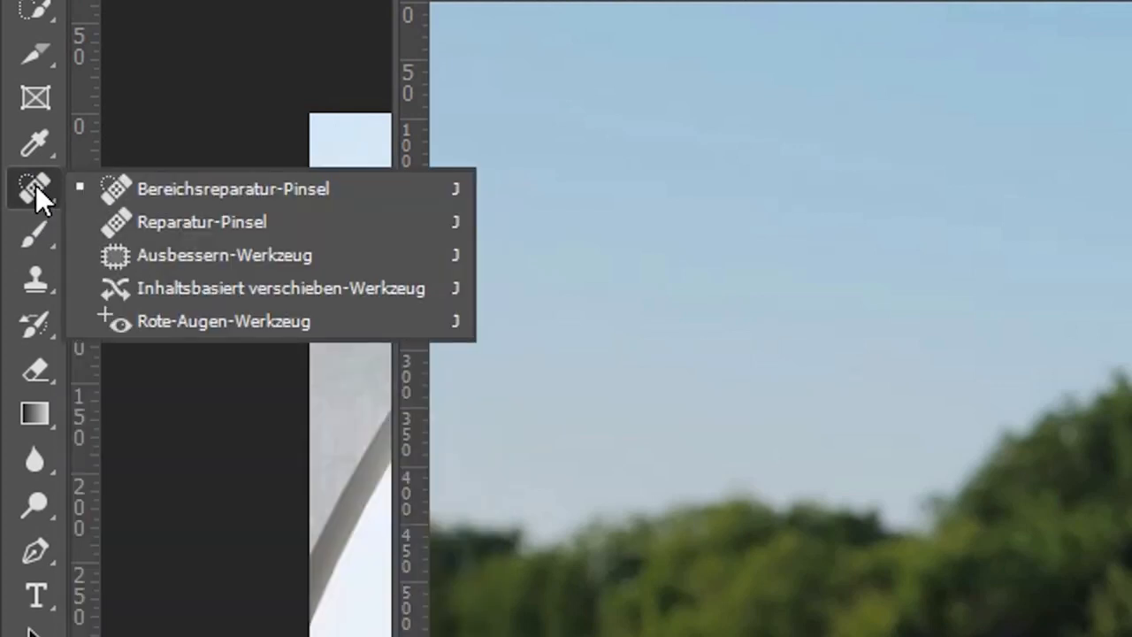
left_click(35, 182)
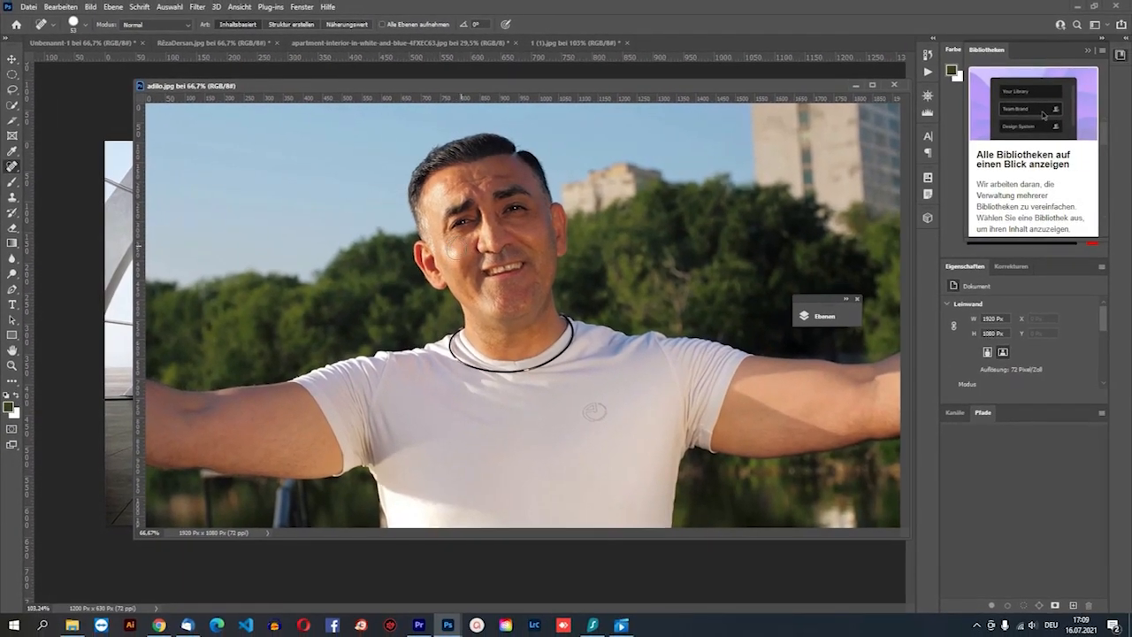
Heal a cheek spot, revert adilo.jpg to Öffnen in History, and open the 1_YOUTUBE folder
mouse_move(449, 244)
left_mouse_down()
mouse_move(459, 260)
mouse_move(455, 250)
left_mouse_up()
left_click(927, 55)
left_click(798, 97)
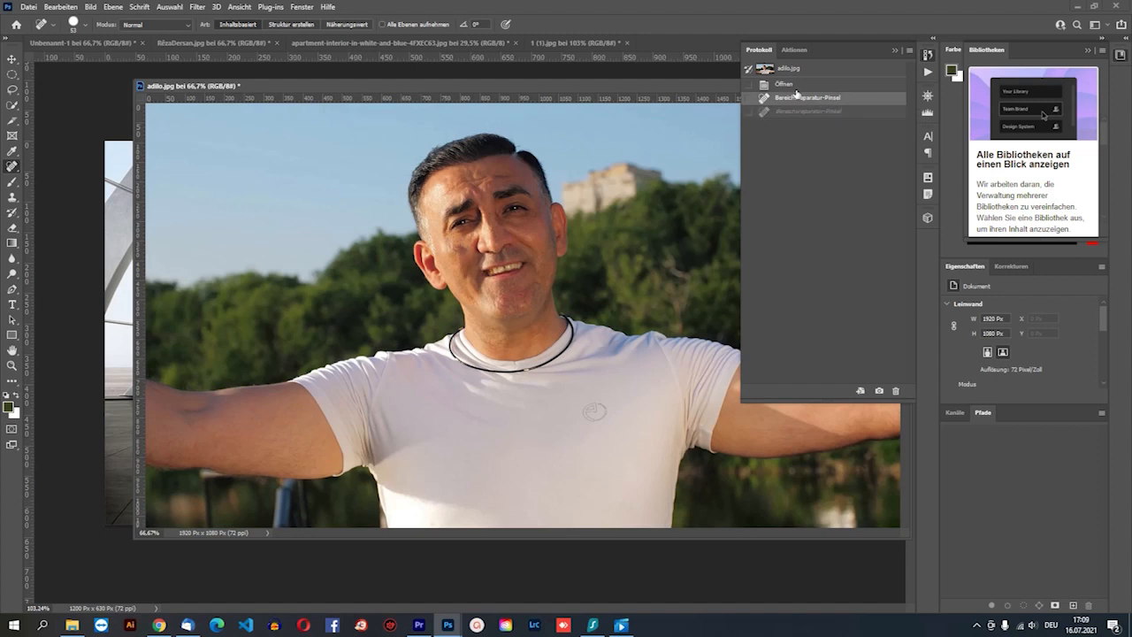
left_click(791, 85)
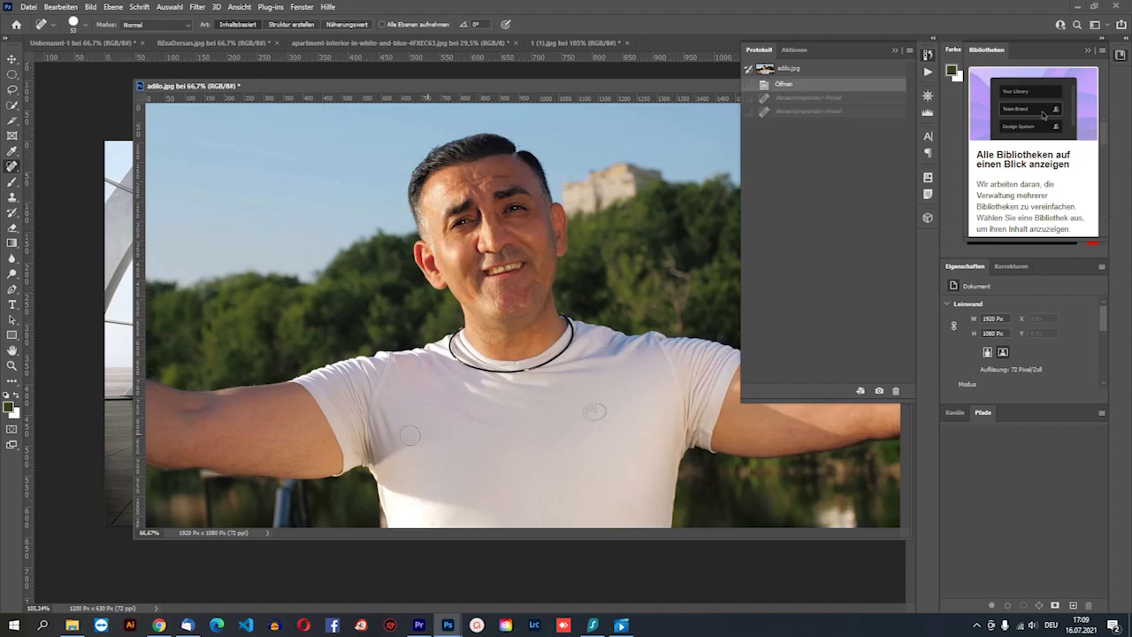
left_click(71, 625)
left_click(979, 345)
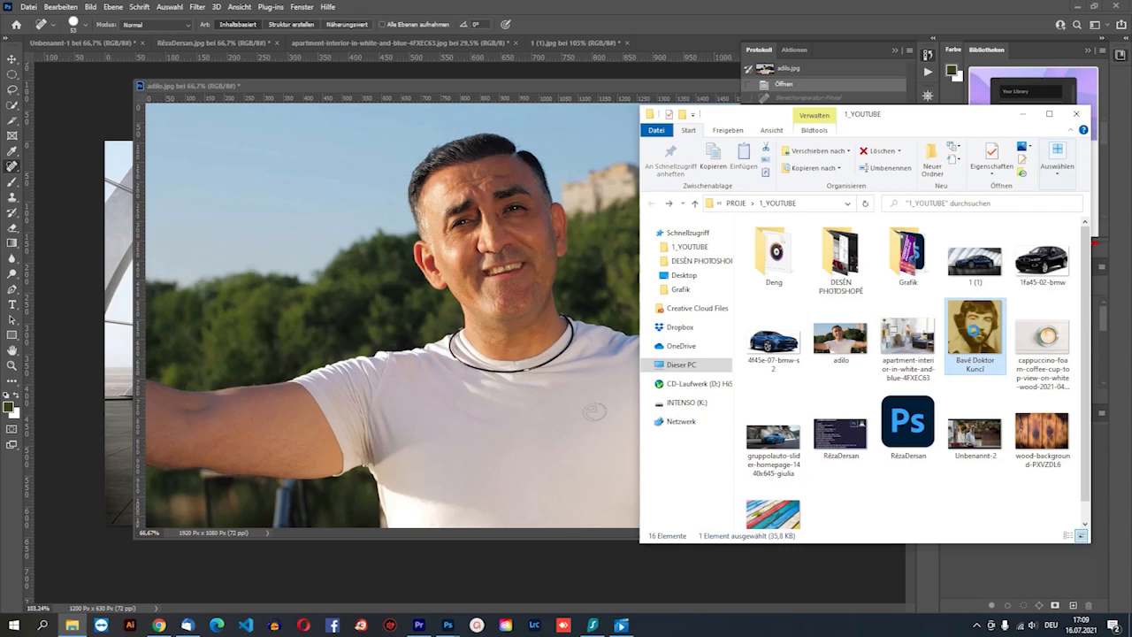
Open the old sepia portrait in Adobe Photoshop 2021 and dock it as a document tab
right_click(971, 330)
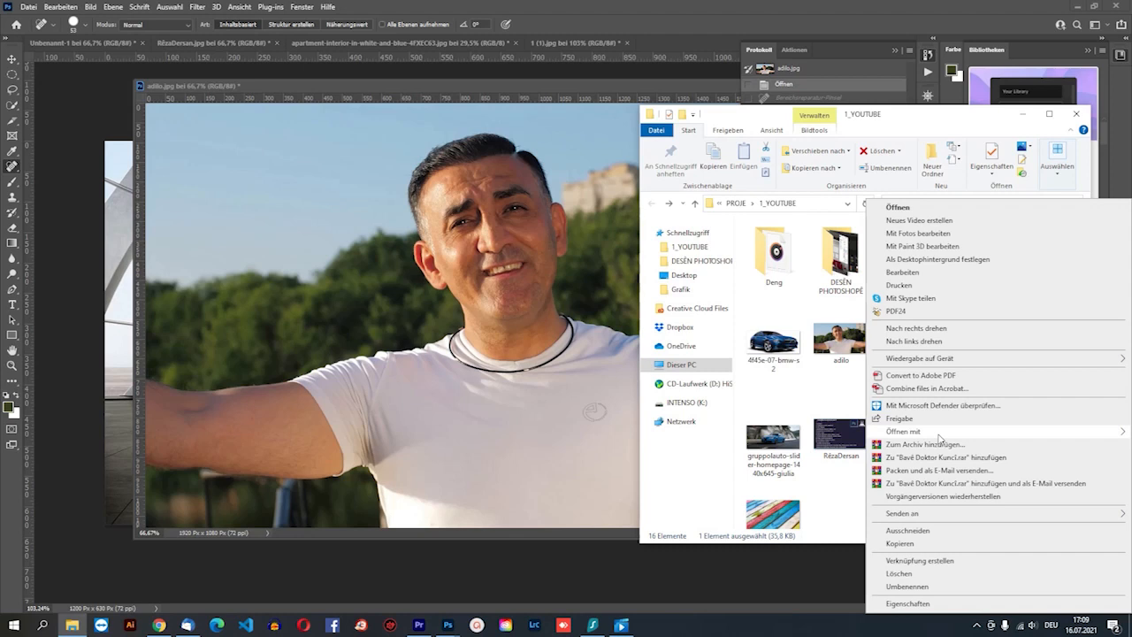
mouse_move(898, 435)
left_click(792, 446)
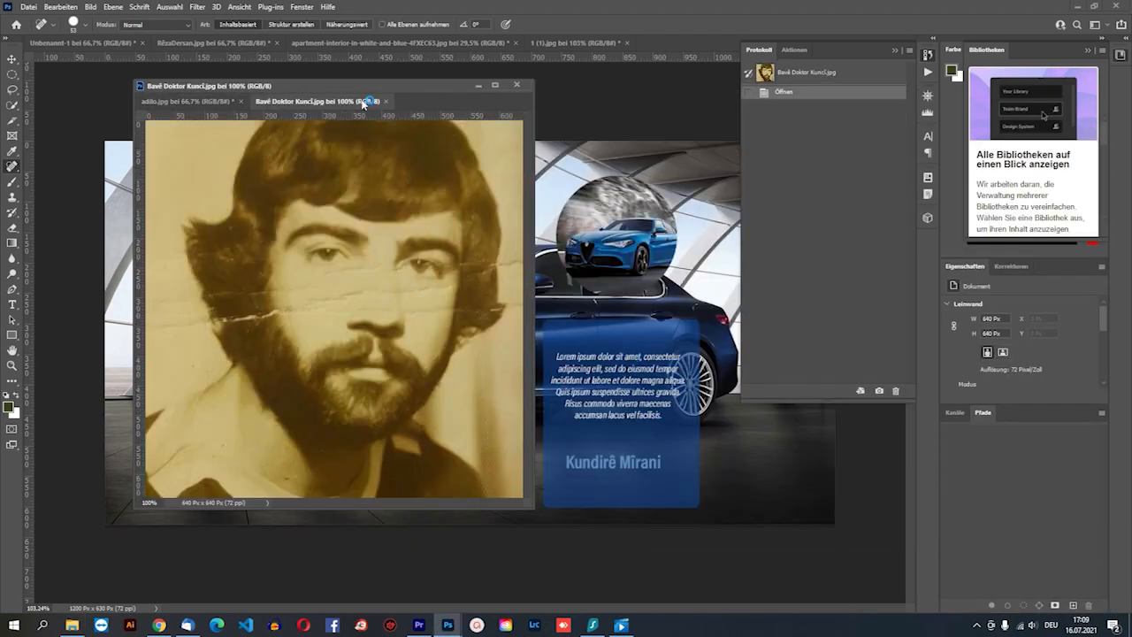
left_click_drag(362, 103, 433, 46)
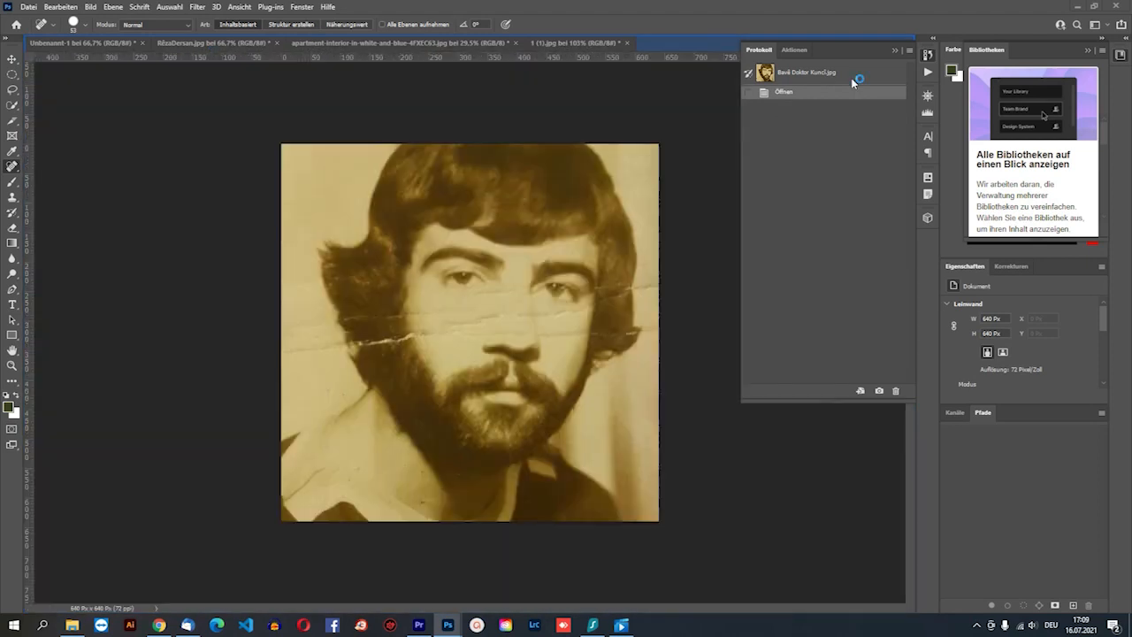
Spot-heal the crease across the cheek, beside the nose and up toward the left eye
left_click(909, 43)
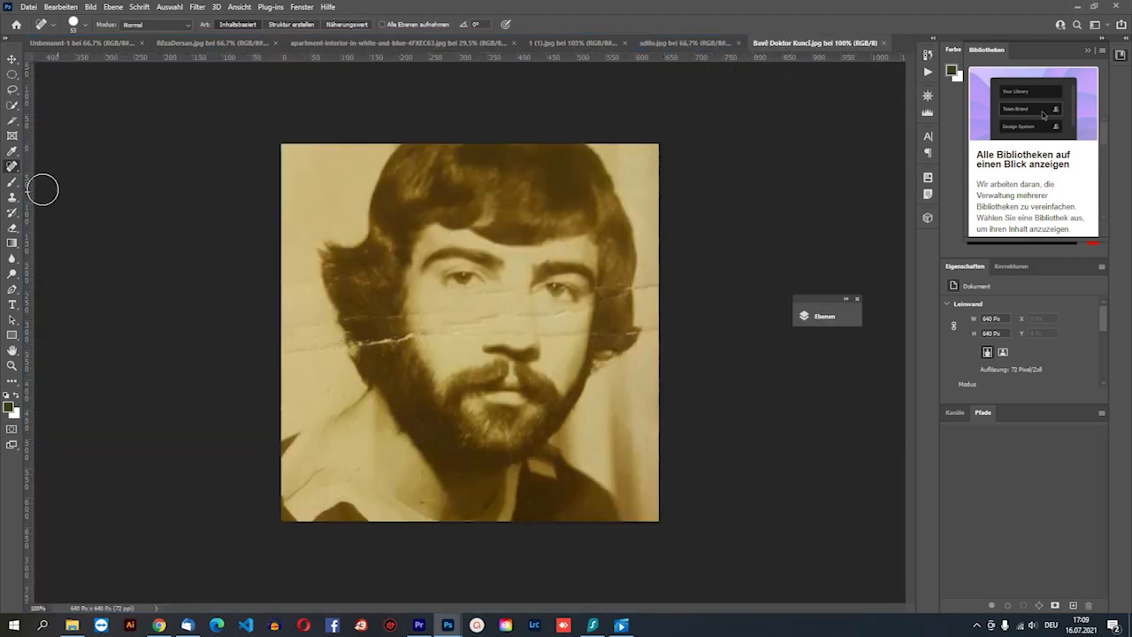
left_click(430, 333)
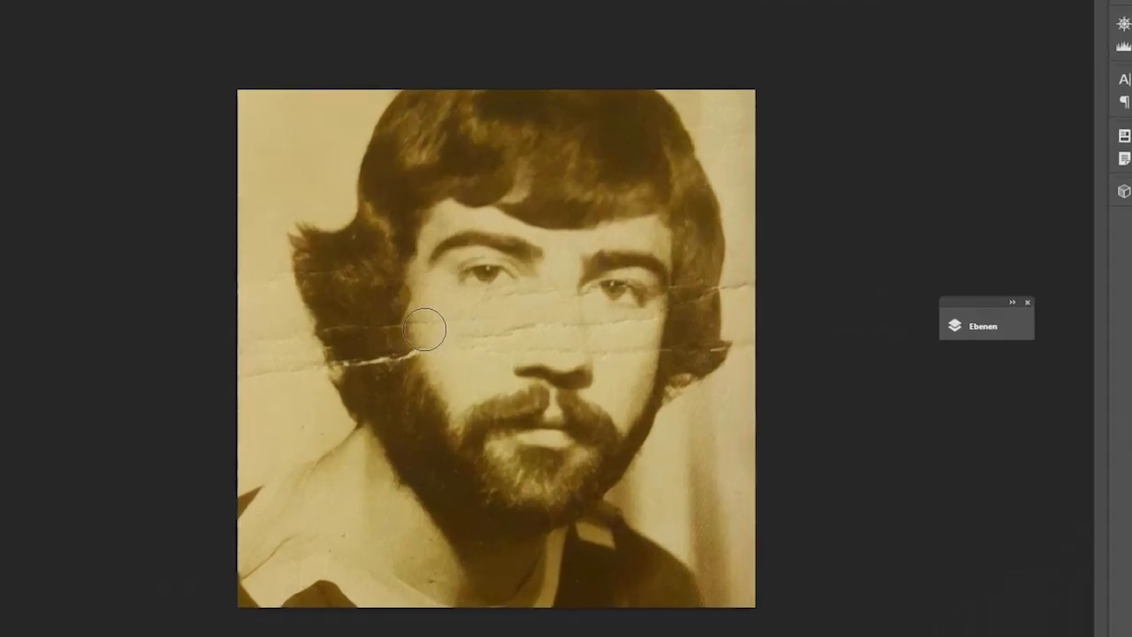
left_click(418, 317)
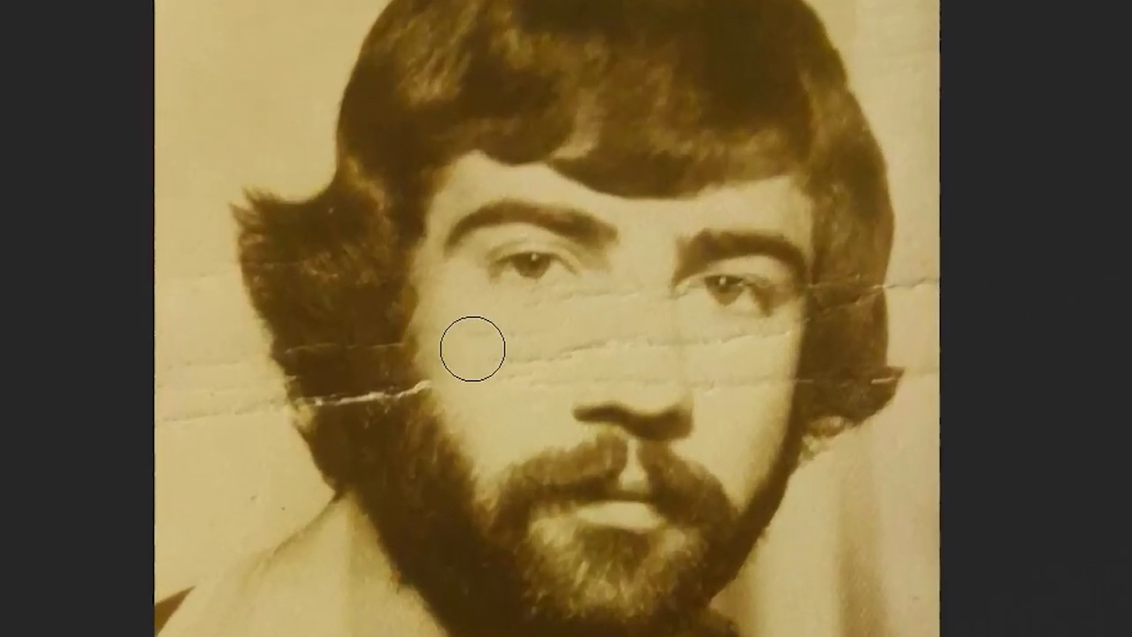
left_click(501, 336)
left_click(526, 342)
left_click(522, 365)
left_click(540, 364)
left_click(571, 346)
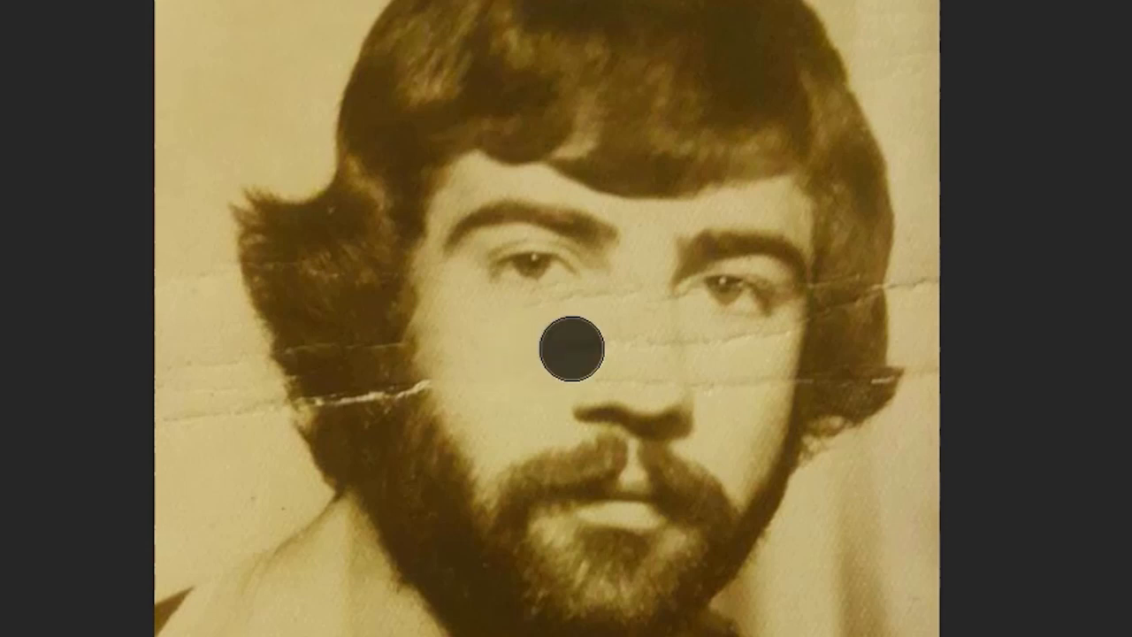
left_click(573, 306)
left_click(538, 306)
left_click(539, 271)
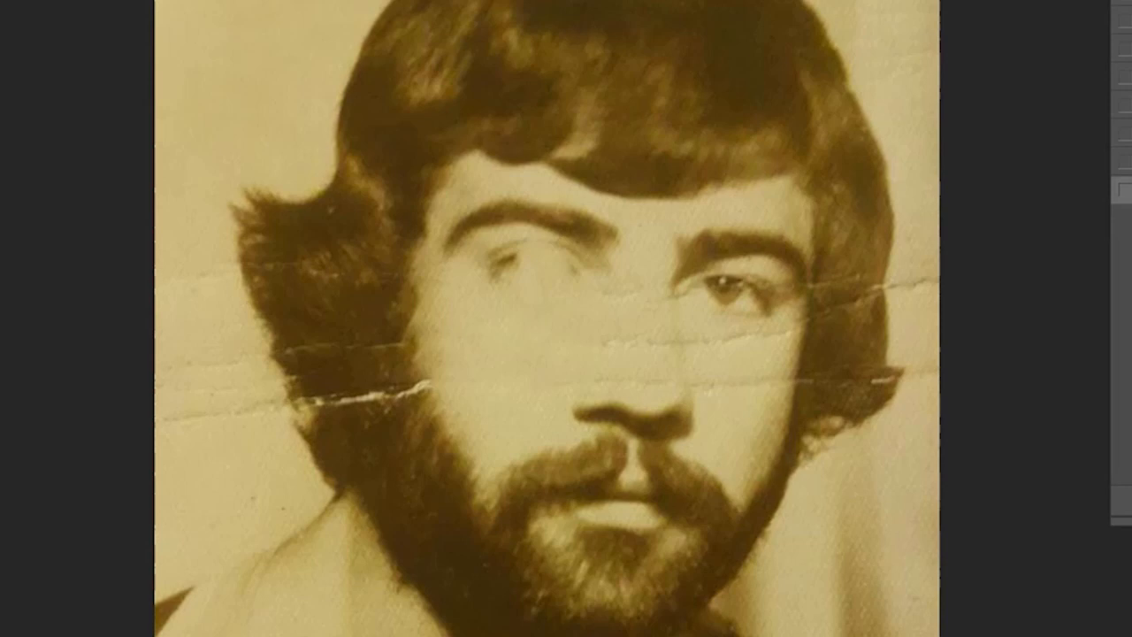
Undo the strokes that erased the left eye and shrink the healing brush to 24 px
left_click(1124, 162)
left_click(1125, 134)
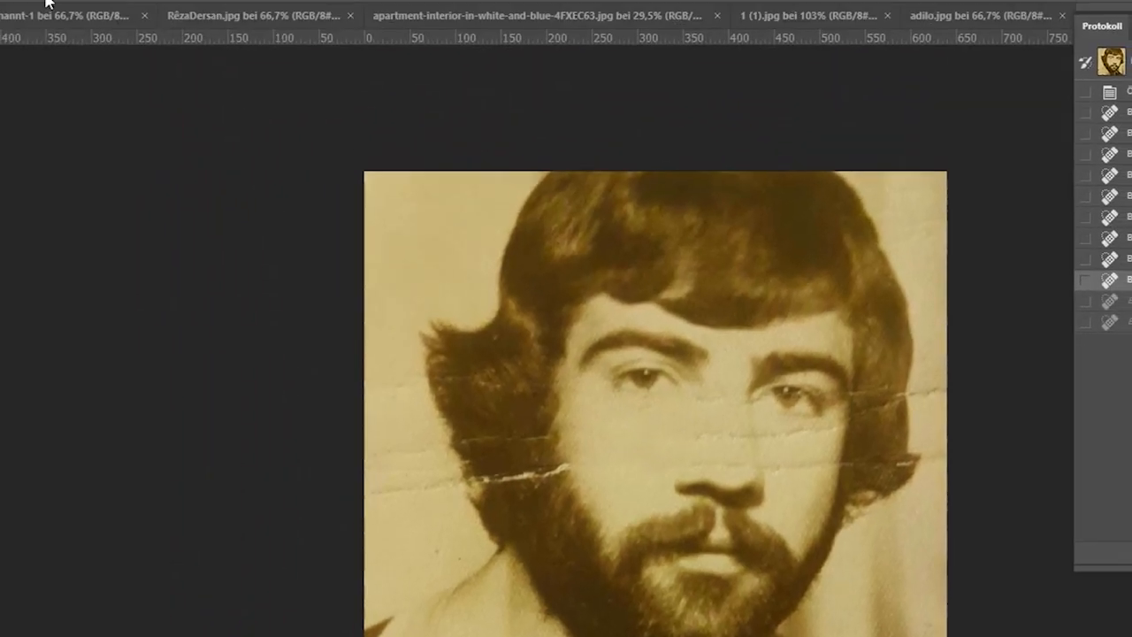
left_click(120, 36)
left_click_drag(72, 84, 49, 84)
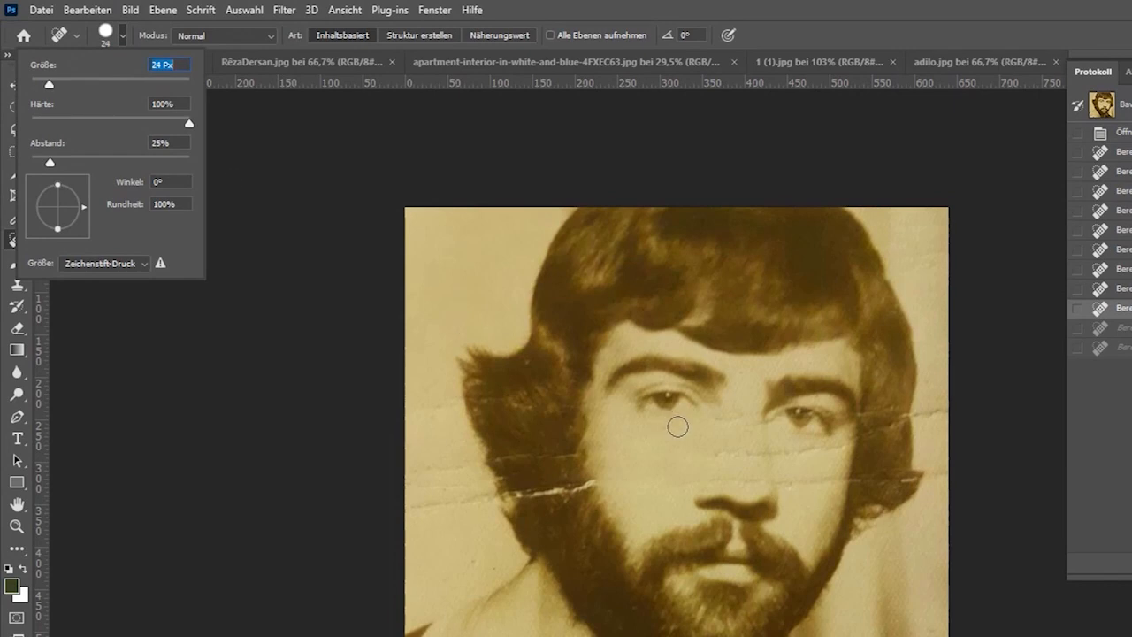
Heal the crease under the eye and along the side of the nose
left_click(674, 425)
left_click(722, 456)
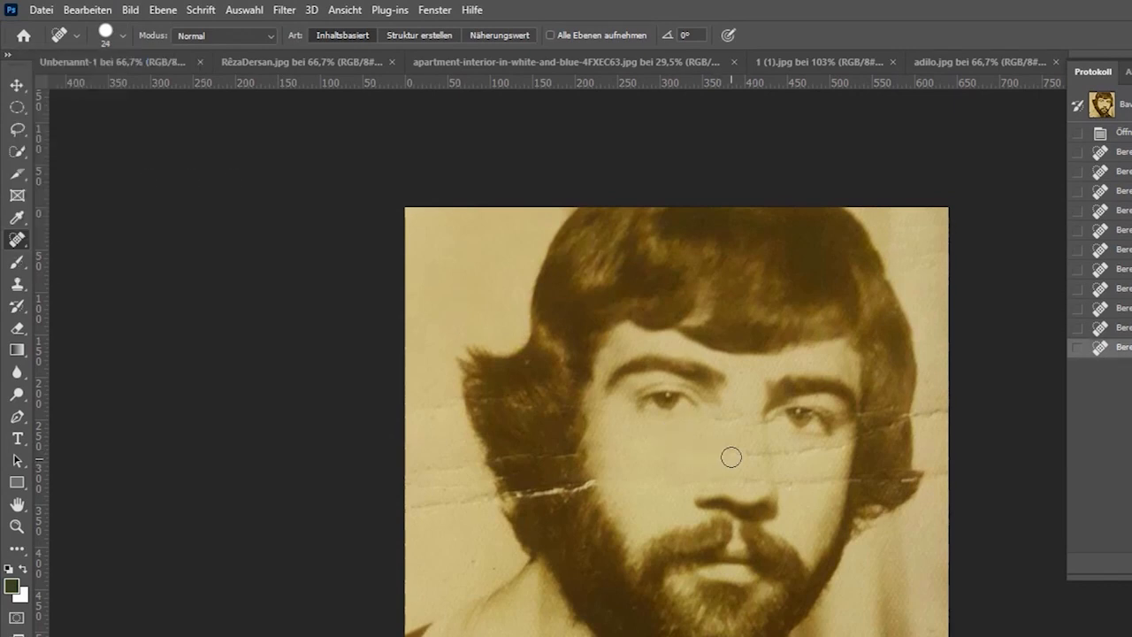
left_click(728, 455)
left_click(740, 451)
left_click(753, 454)
left_click(739, 451)
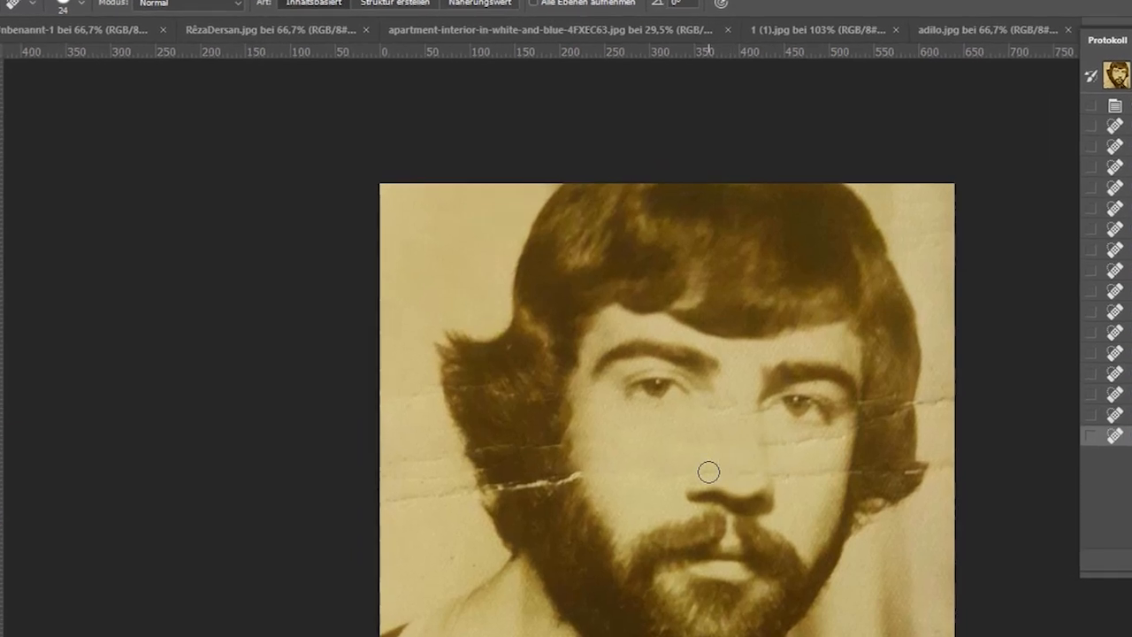
left_click(708, 471)
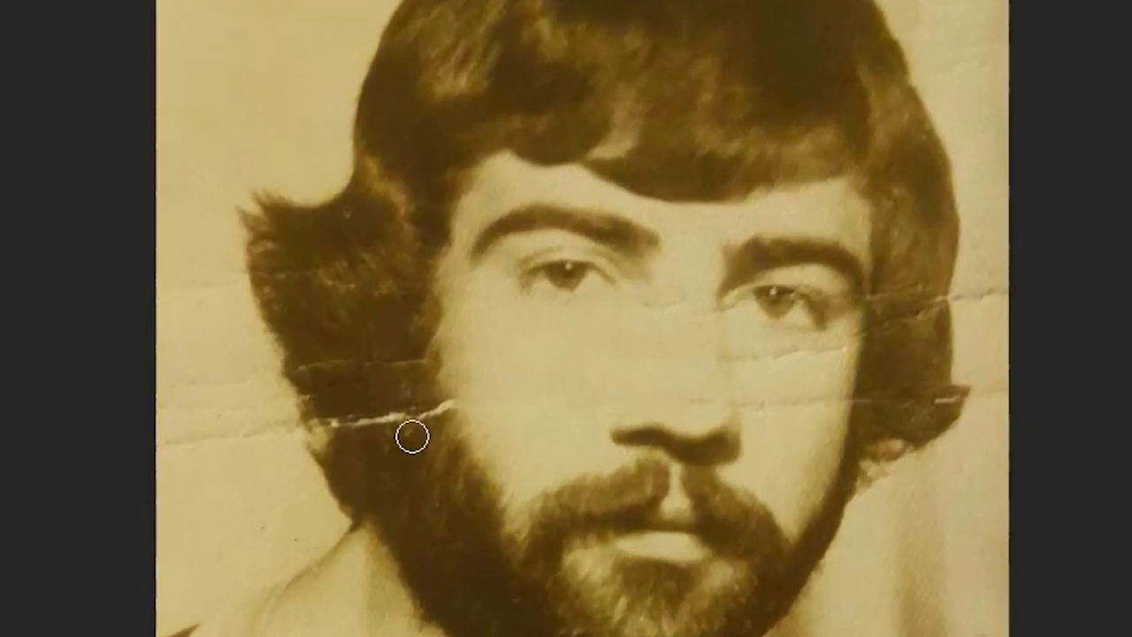
Remove the white crack at the beard edge, the left-cheek crease and the hair crease
left_click(434, 409)
left_click(424, 422)
left_click(404, 417)
left_click(392, 418)
left_click(374, 423)
left_click(354, 422)
left_click(334, 421)
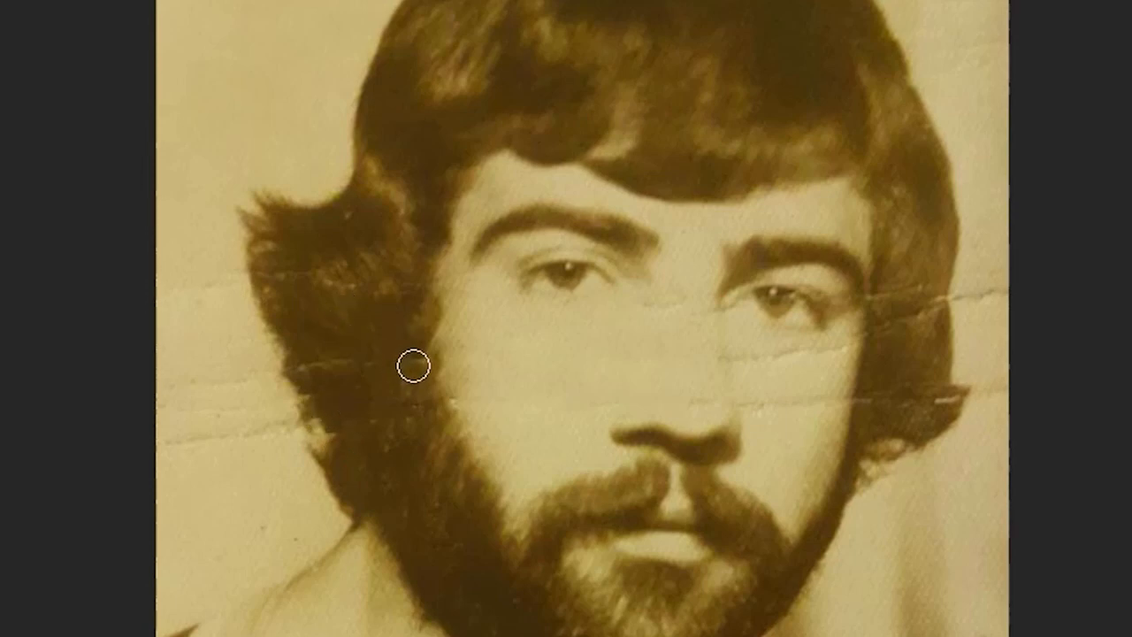
left_click(358, 358)
left_click(325, 361)
left_click(303, 369)
left_click(356, 368)
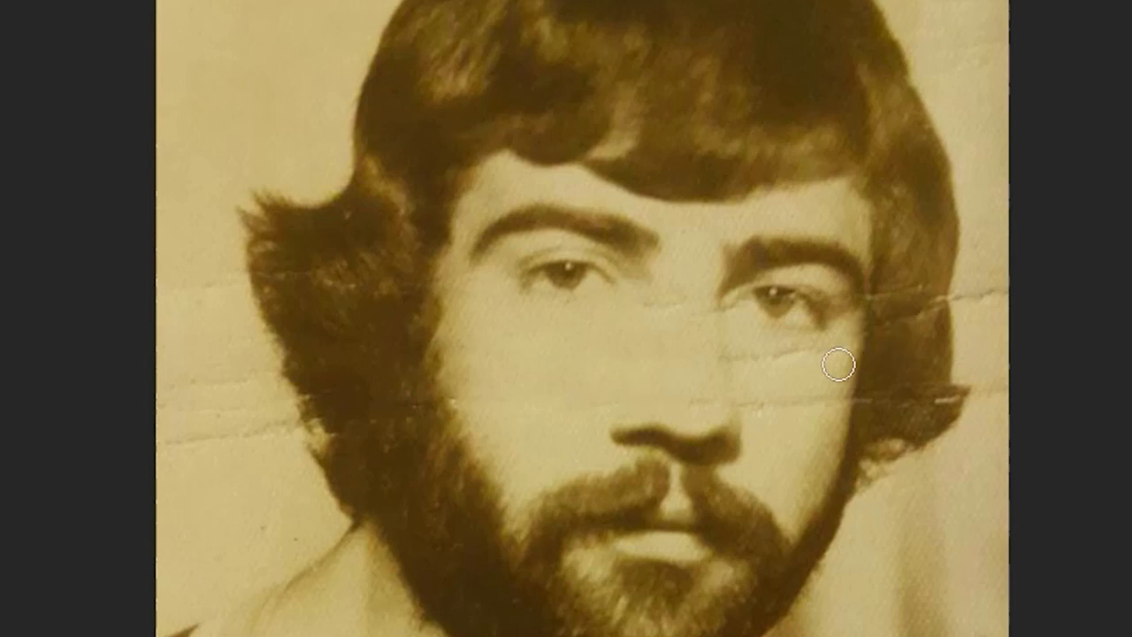
Heal the crease under the right eye across the cheek and the faint marks between the eyes
left_click(809, 353)
left_click(794, 354)
left_click(766, 354)
left_click(748, 356)
left_click(739, 356)
left_click(720, 354)
left_click(751, 399)
left_click(794, 403)
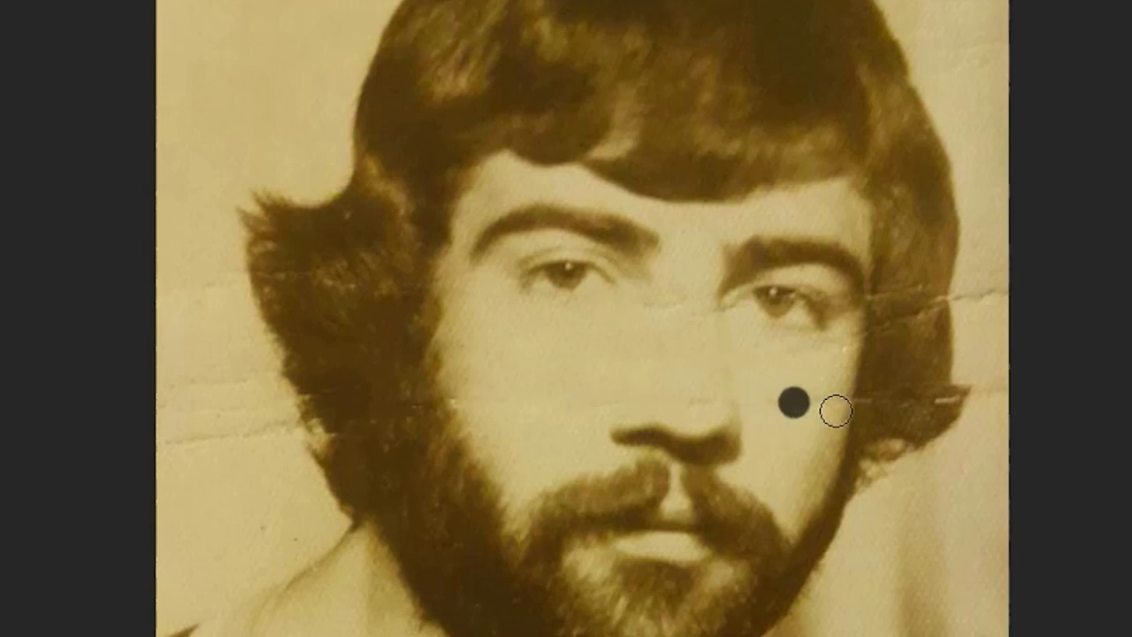
left_click(832, 401)
left_click(814, 398)
left_click(700, 401)
left_click(698, 404)
left_click(676, 301)
left_click(655, 309)
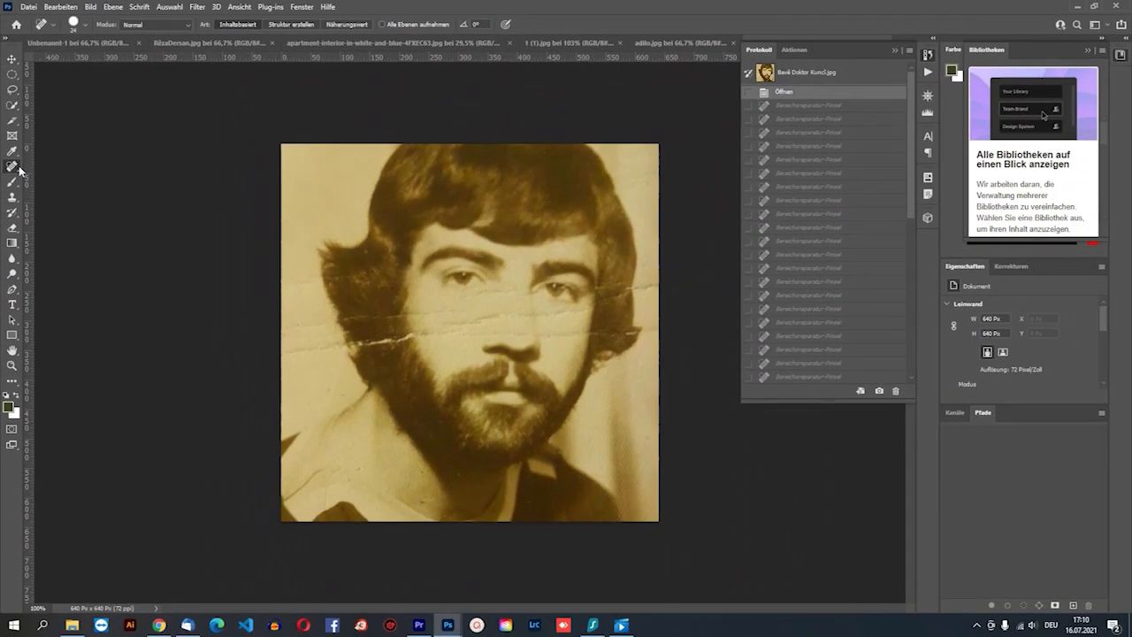
Draw an Ausbessern-Werkzeug (Patch tool) outline around the hair curl left of the face
right_click(13, 168)
left_click(48, 189)
mouse_move(314, 265)
left_mouse_down()
mouse_move(402, 302)
mouse_move(364, 190)
left_mouse_up()
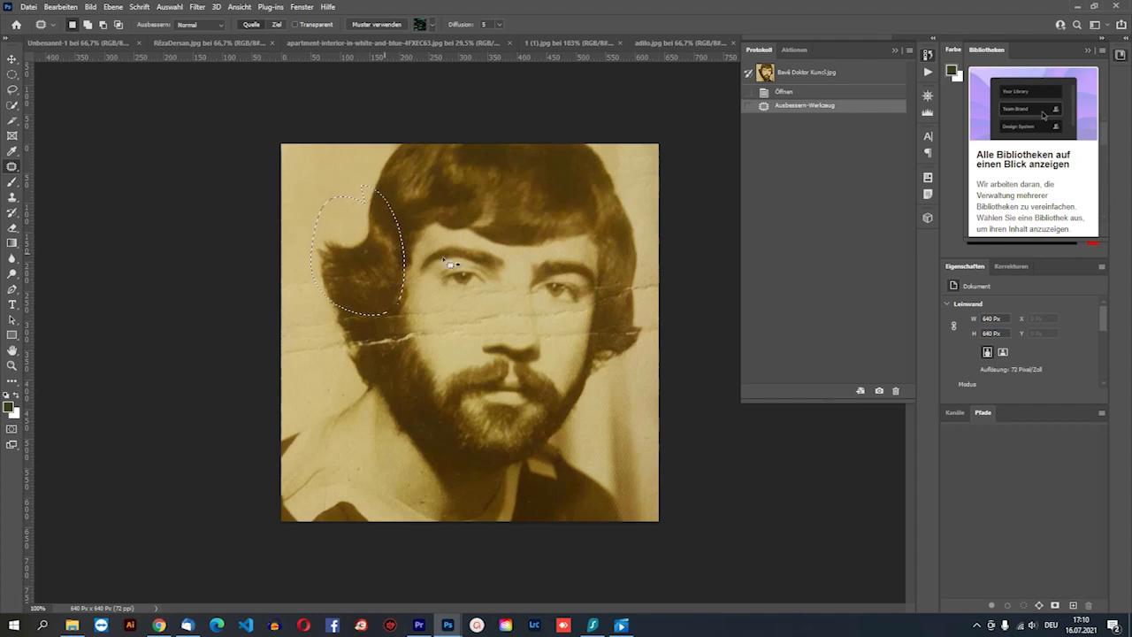
right_click(12, 170)
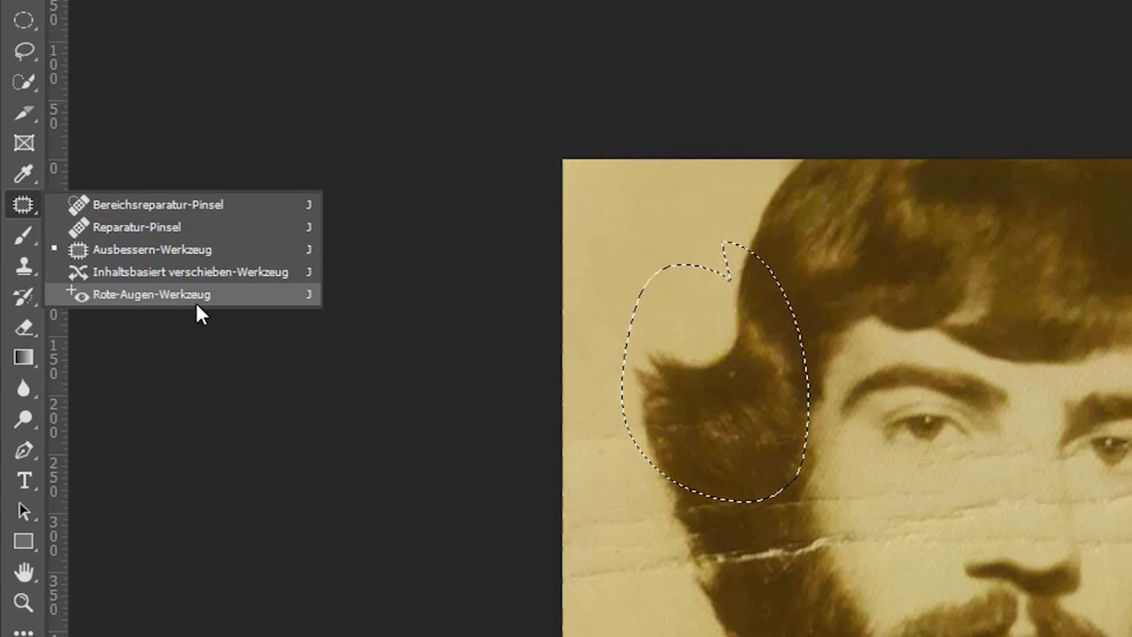
left_click(107, 297)
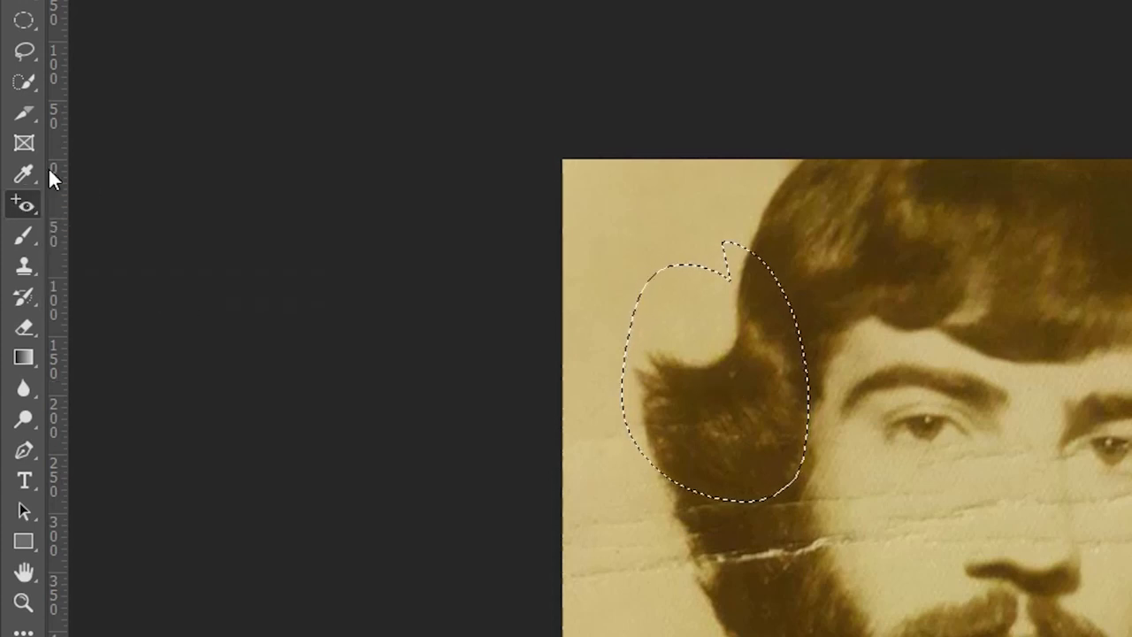
Deselect the patch outline around the hair with the Lasso, then return to Bereichsreparatur-Pinsel
right_click(21, 210)
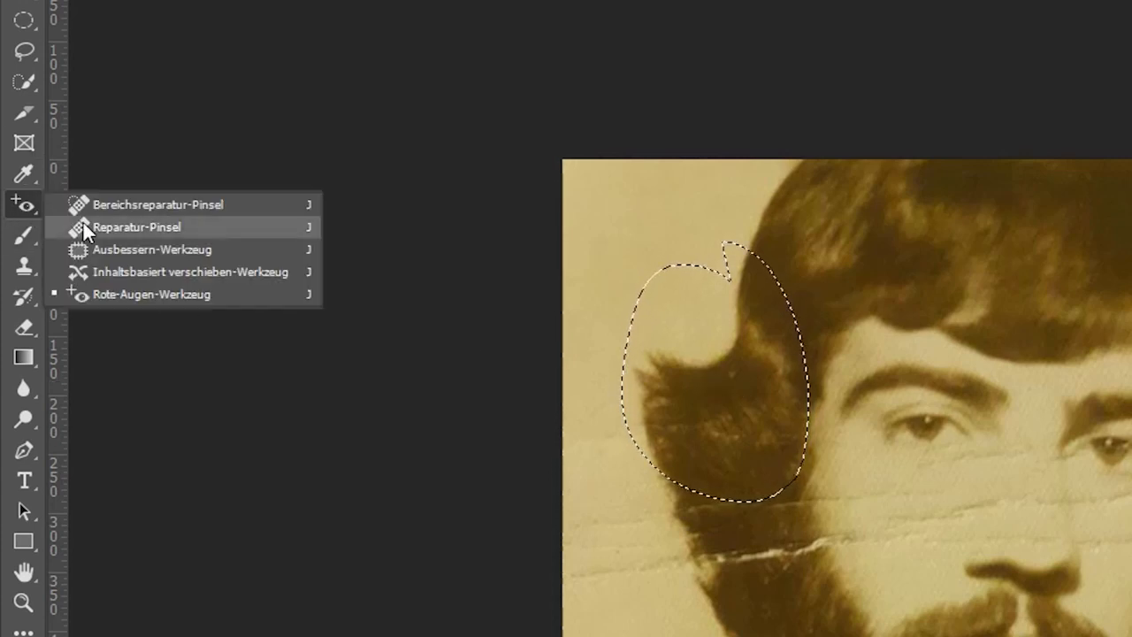
left_click(21, 28)
right_click(19, 51)
left_click(146, 52)
left_click(393, 152)
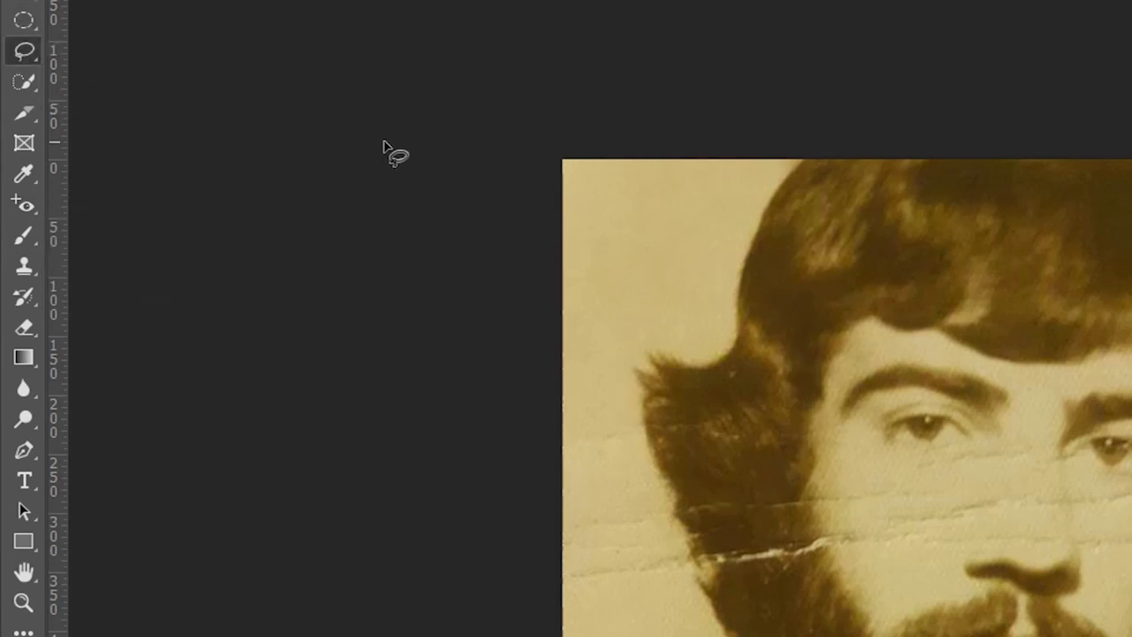
right_click(25, 206)
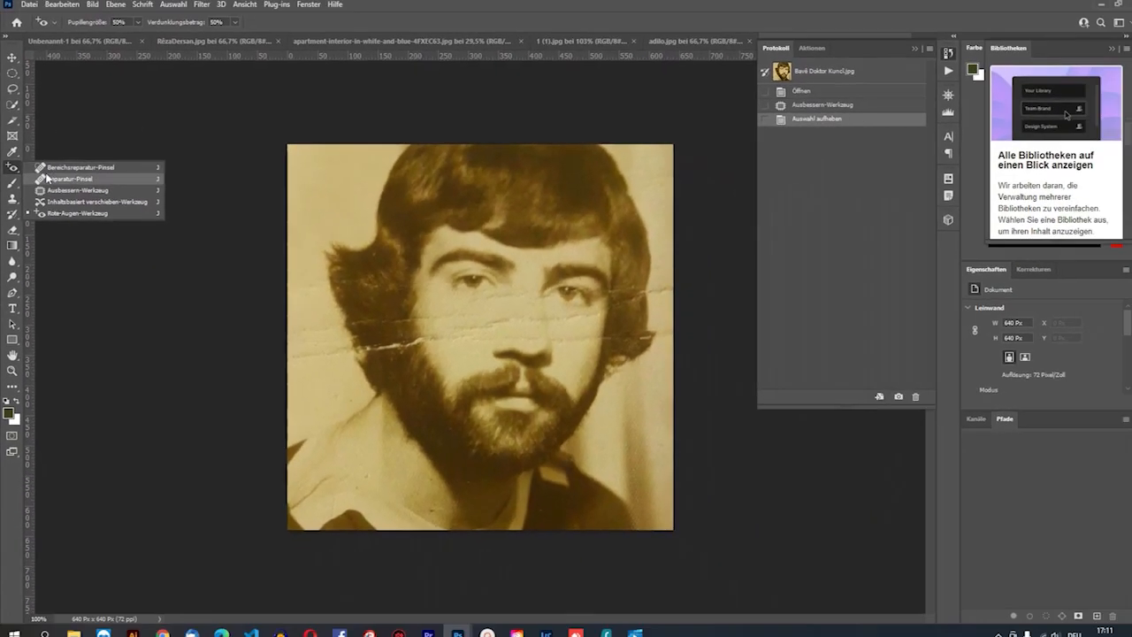
left_click(124, 210)
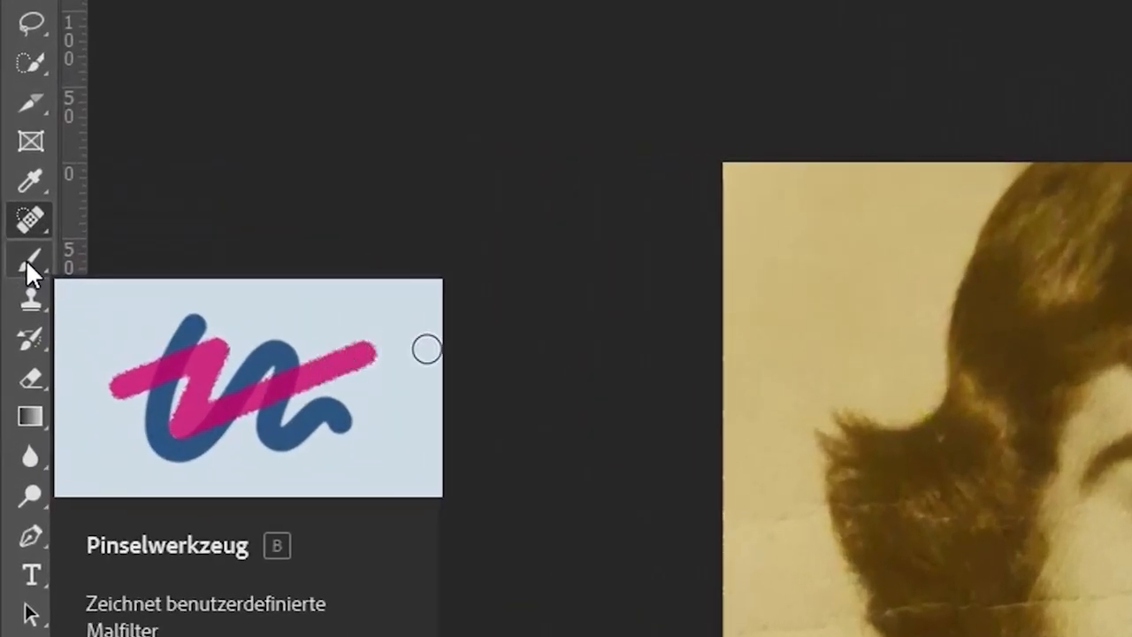
Make the standard Pinsel brush active at Normal mode, 100% opacity, and reshow its variants flyout
left_click(25, 259)
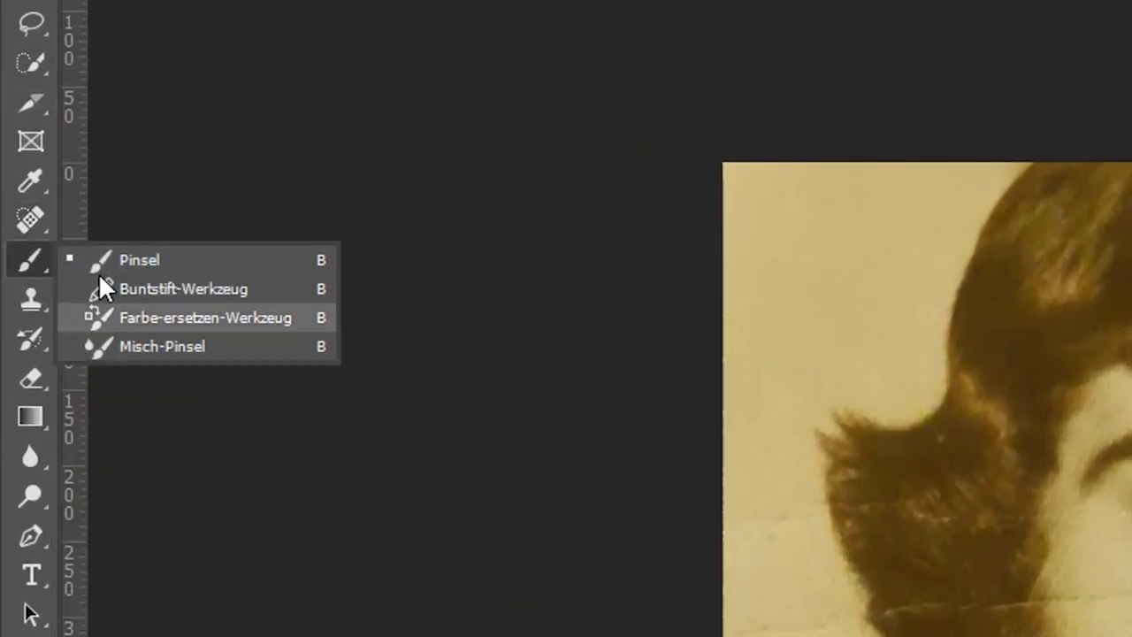
left_click(27, 258)
left_click(29, 259)
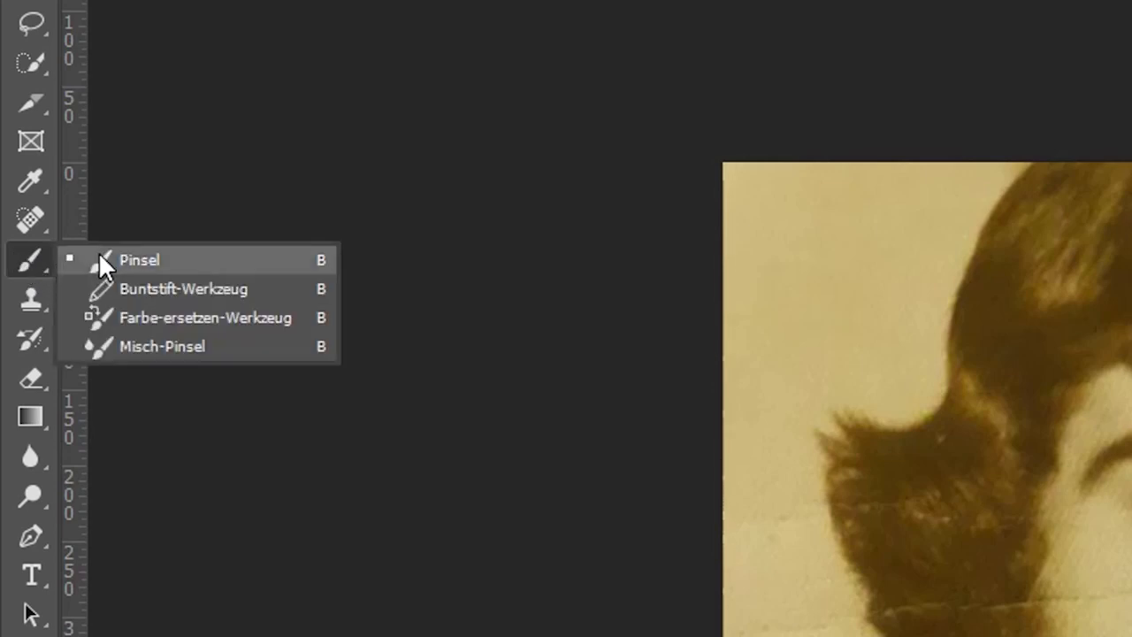
left_click(28, 260)
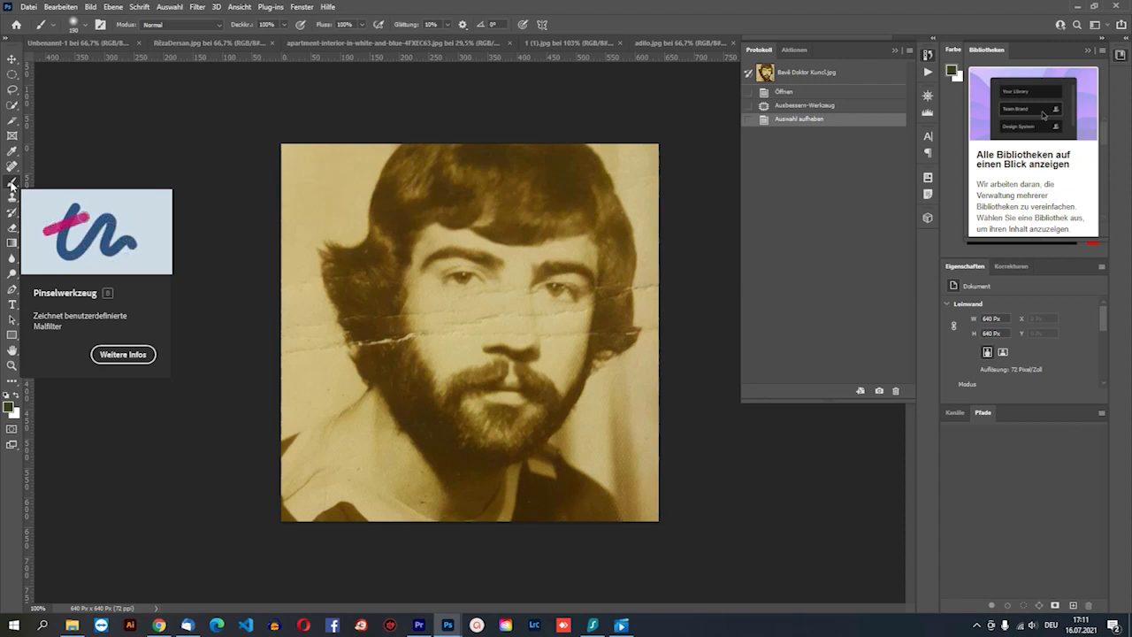
right_click(13, 186)
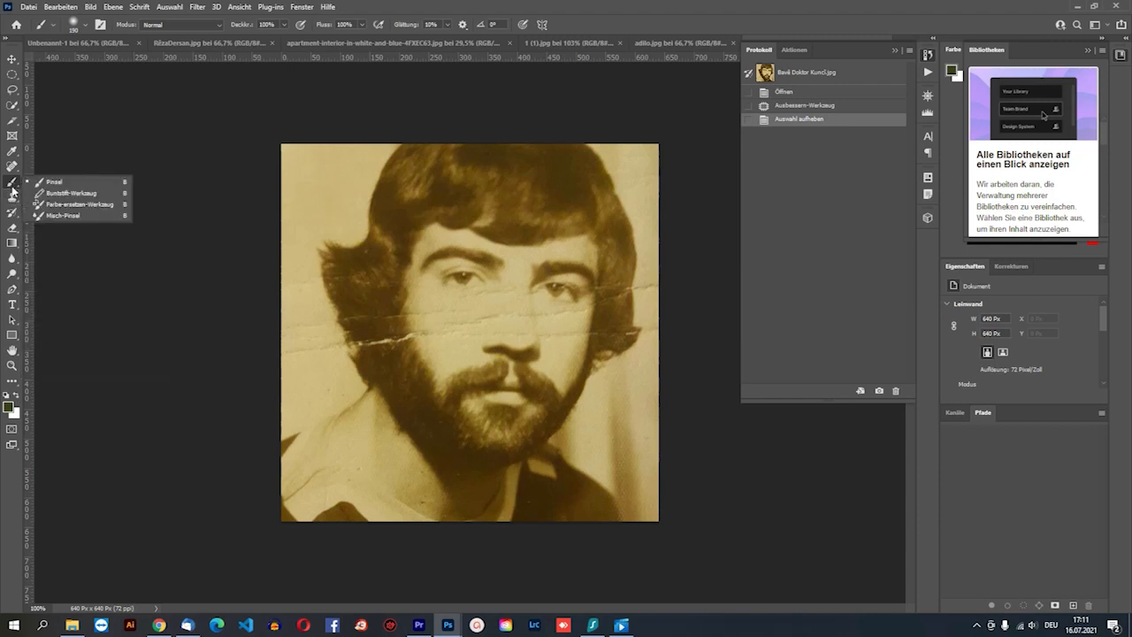
left_click(13, 183)
right_click(13, 183)
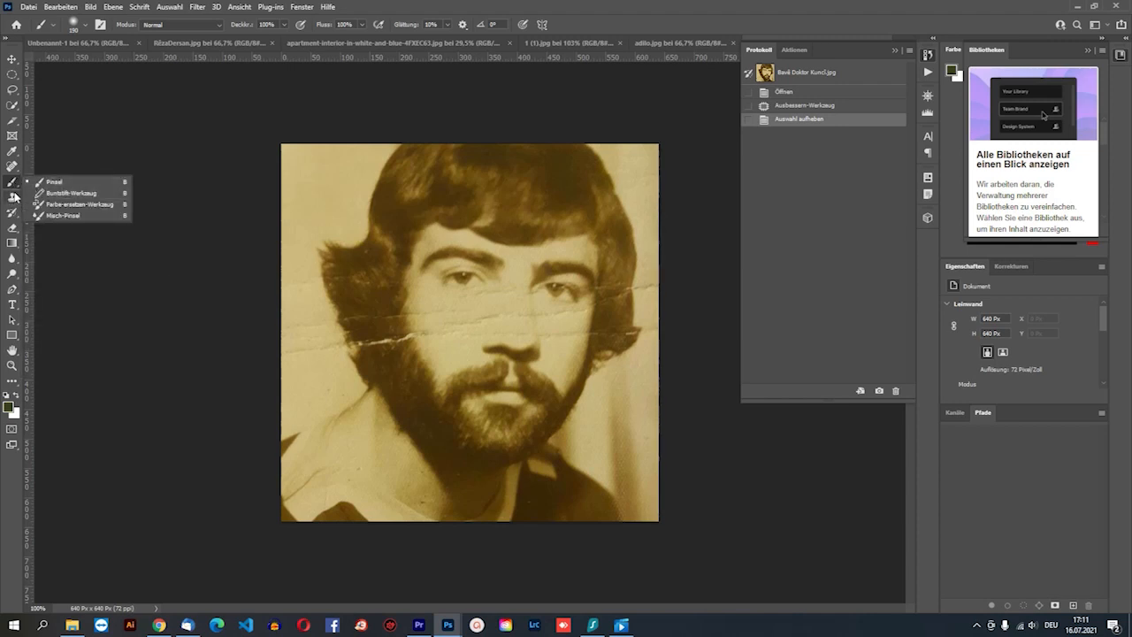